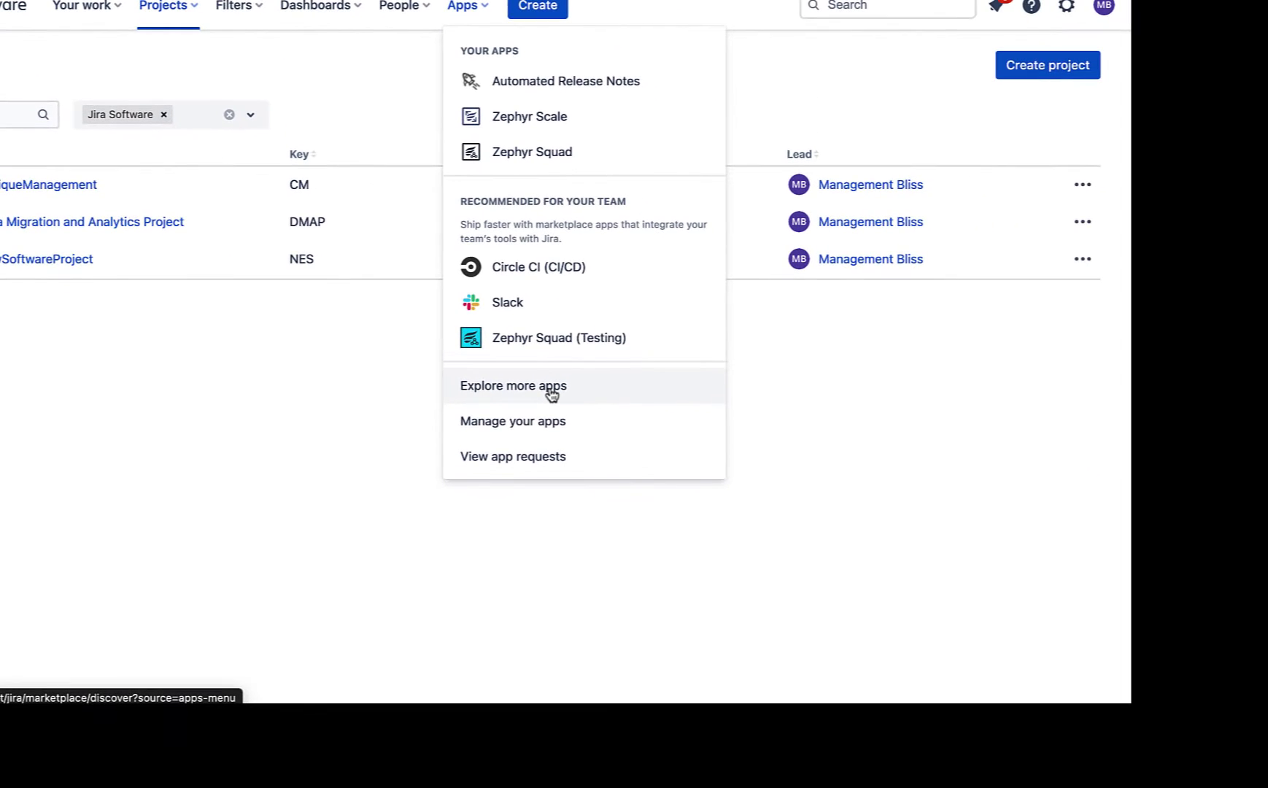
Step: Search the Marketplace for 'Zephyr' and open the Zephyr Squad - Test Management for Jira page
{"action": "left_click", "coordinate": [552, 395]}
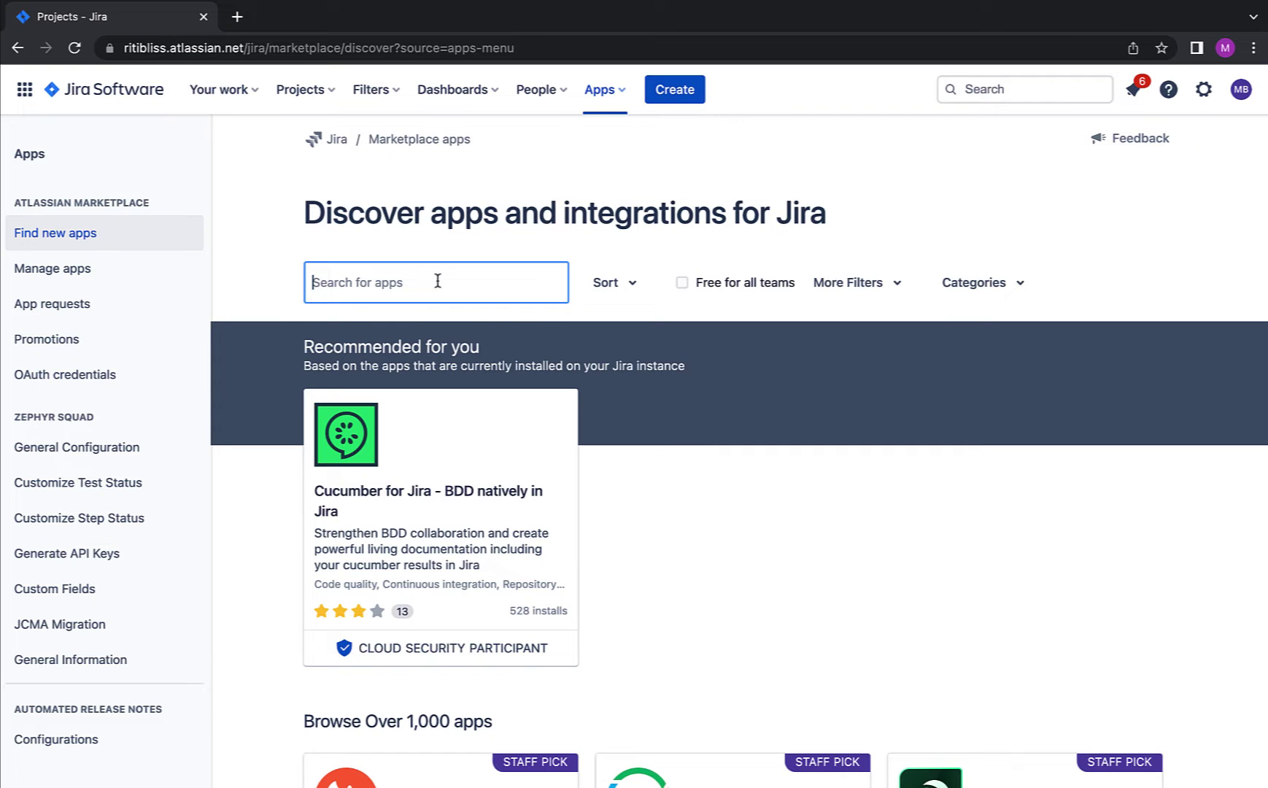
{"action": "type", "text": "Zephyr"}
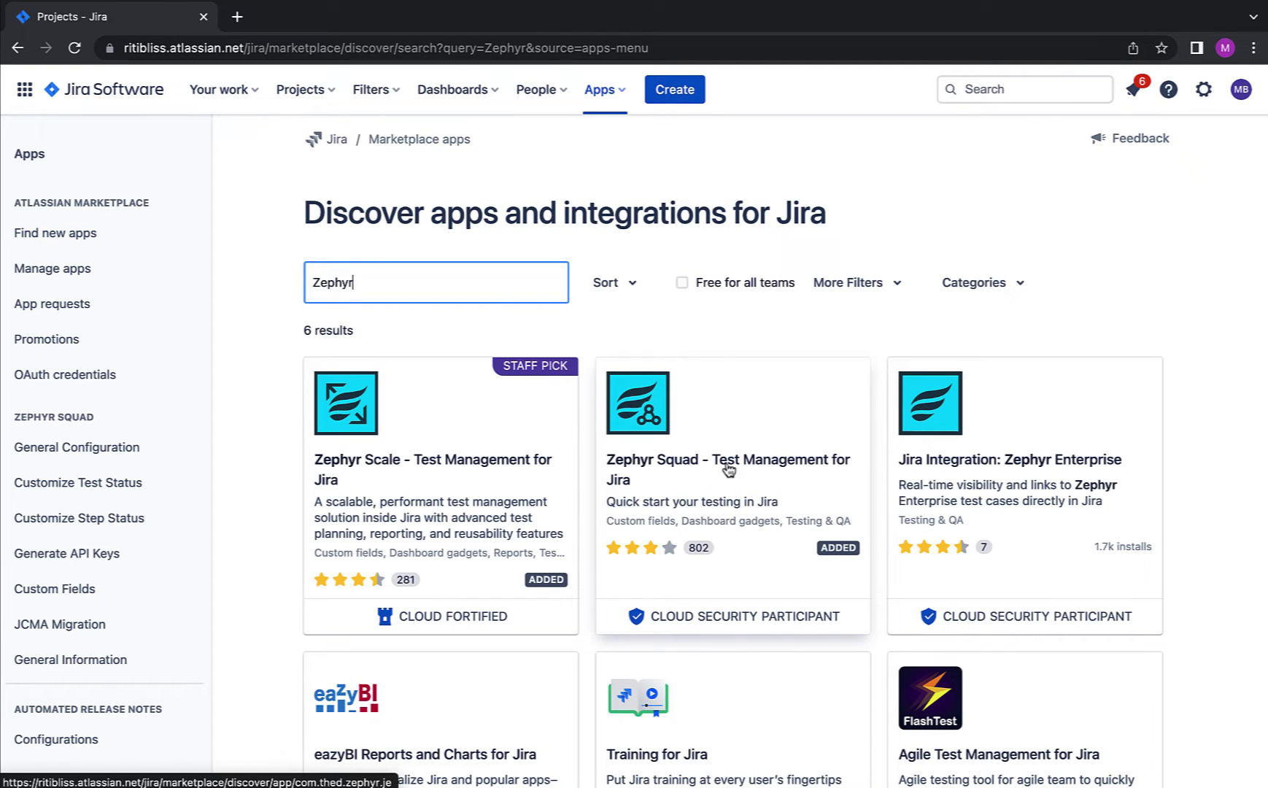
{"action": "left_click", "coordinate": [729, 469]}
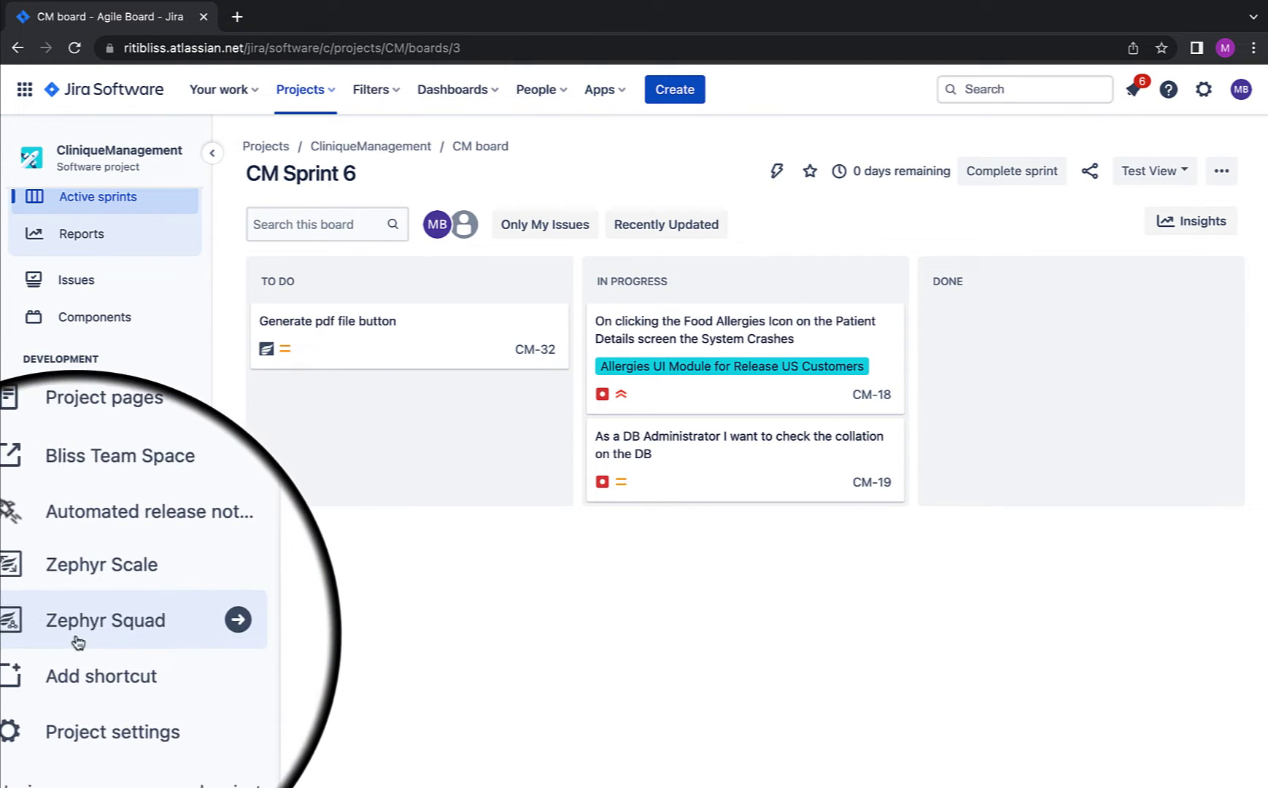
Step: Expand Zephyr Squad in the CliniqueManagement sidebar to reveal its Design, Planning and Execution, and Reporting links
{"action": "left_click", "coordinate": [135, 642]}
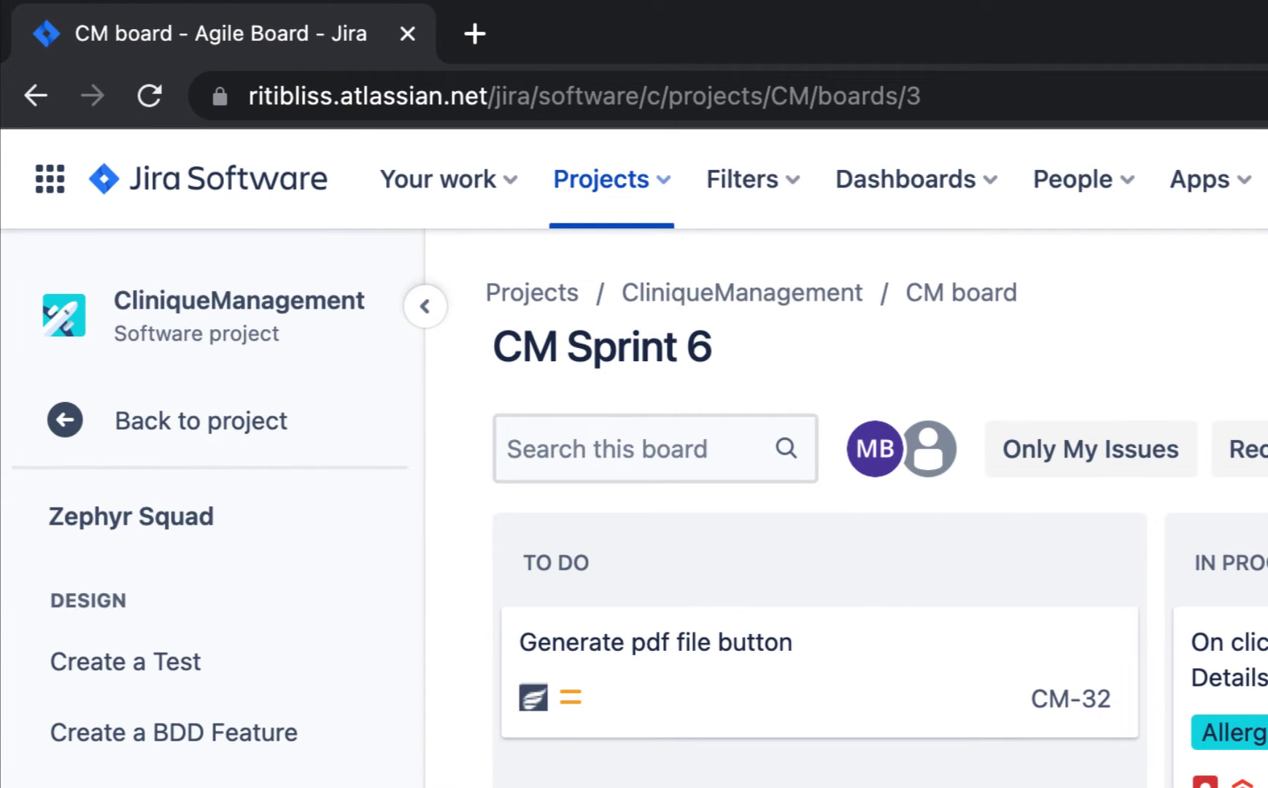
{"action": "left_click", "coordinate": [219, 524]}
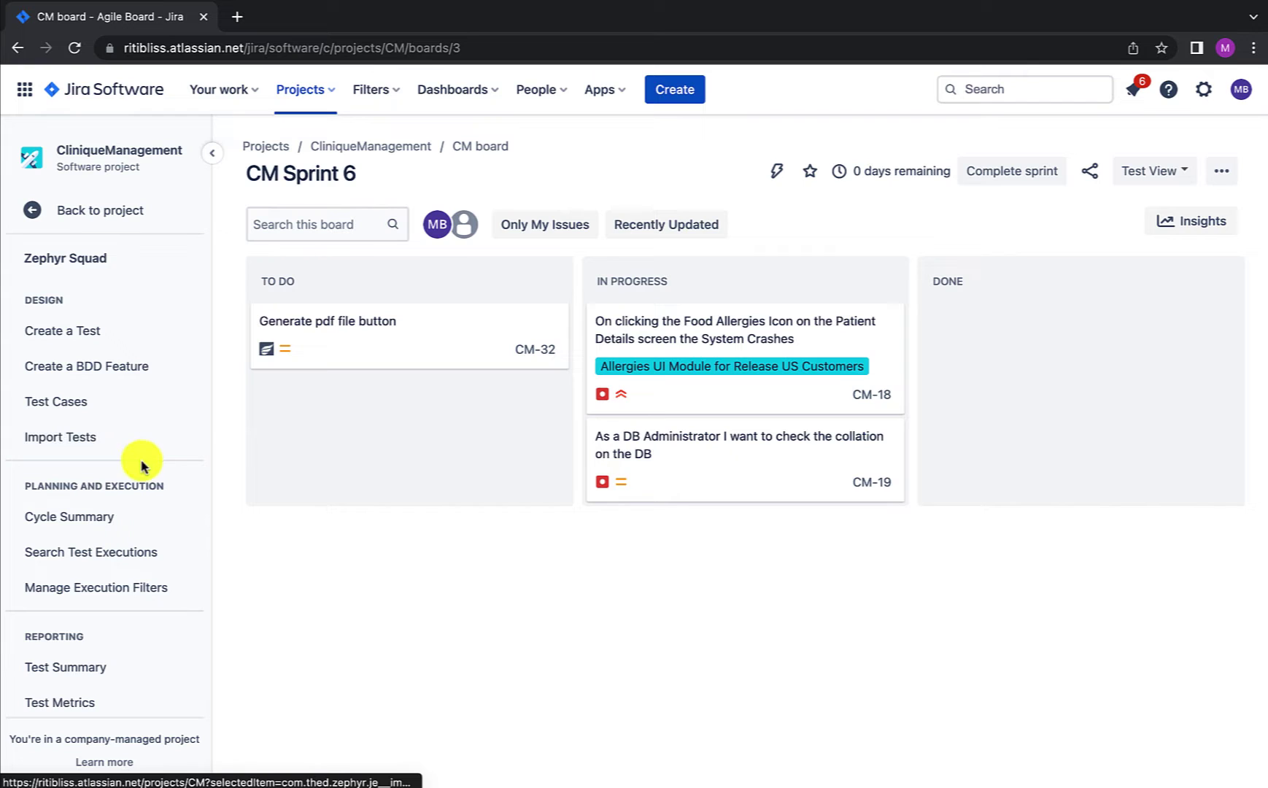
{"action": "scroll", "coordinate": [159, 445], "scroll_direction": "down", "scroll_amount": 2}
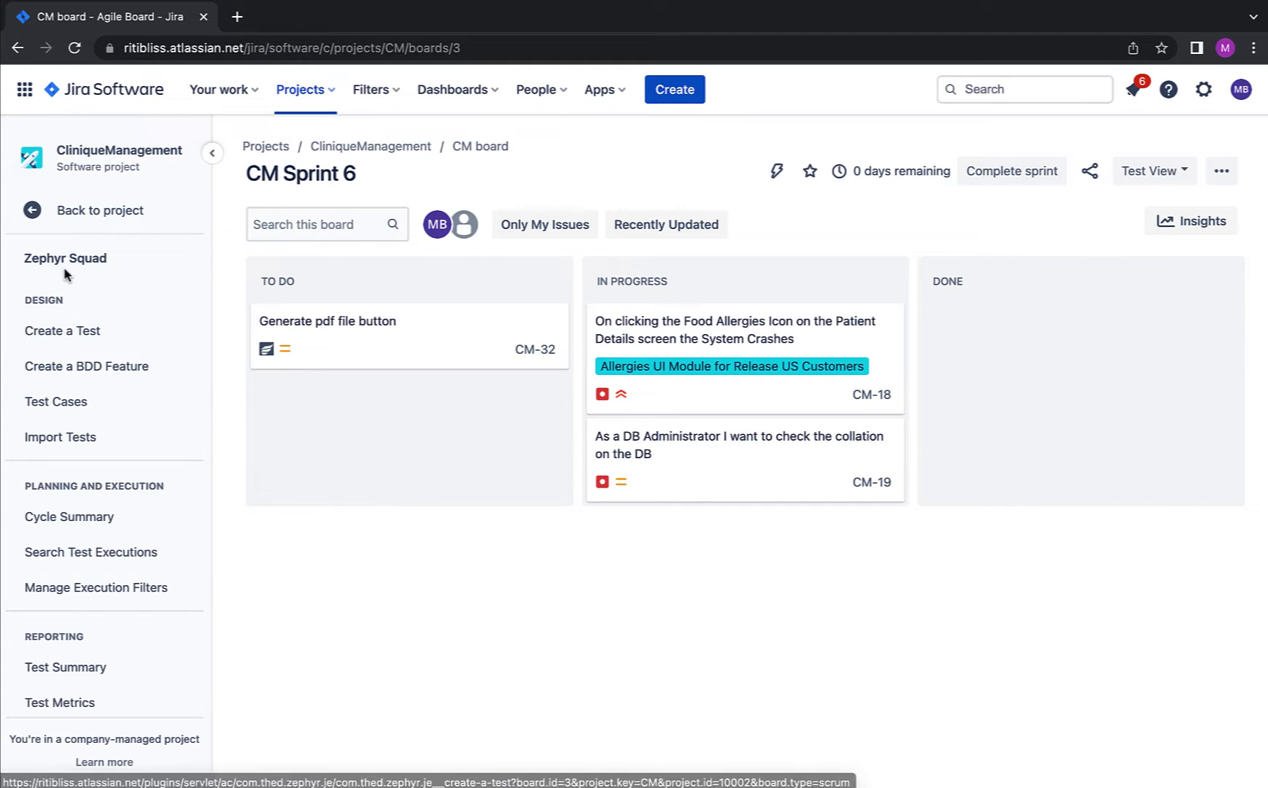
Step: Start a new CliniqueManagement issue and change its issue type from Bug to Test
{"action": "left_click", "coordinate": [686, 97]}
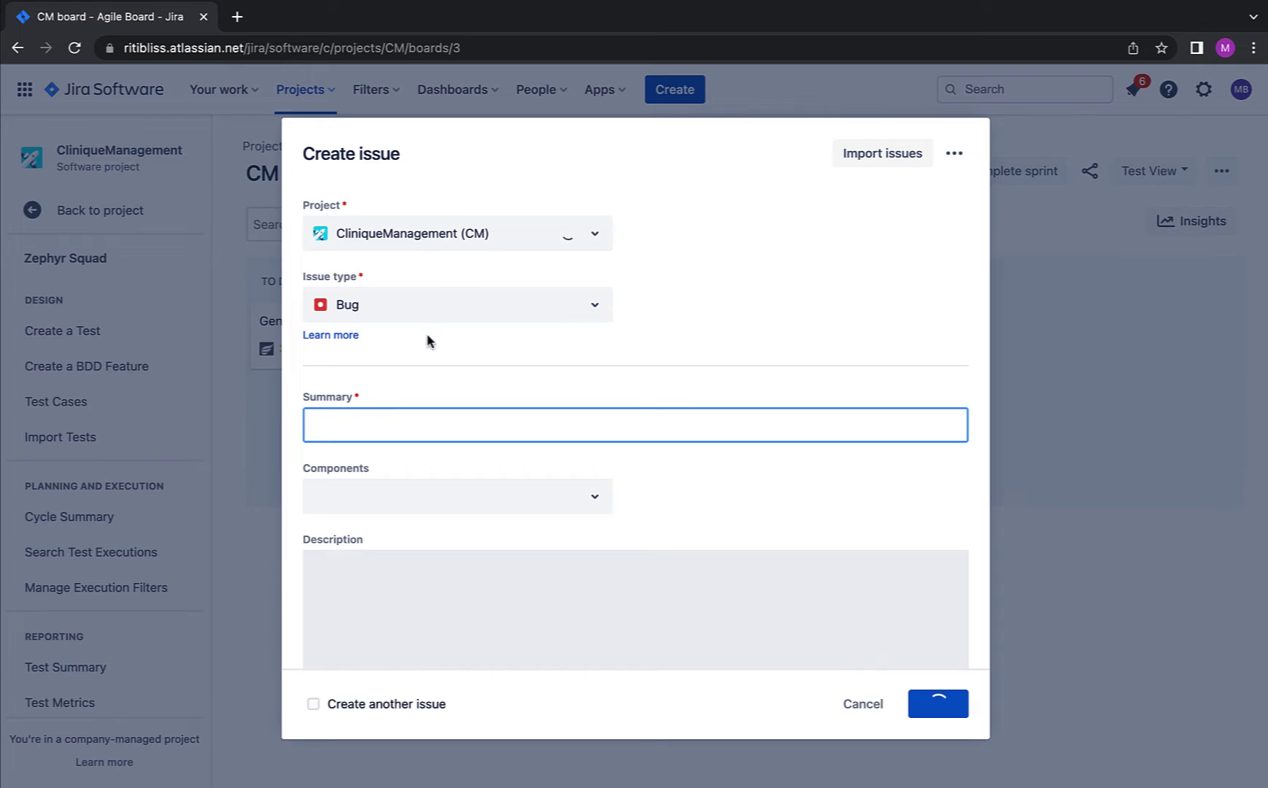
{"action": "left_click", "coordinate": [430, 310]}
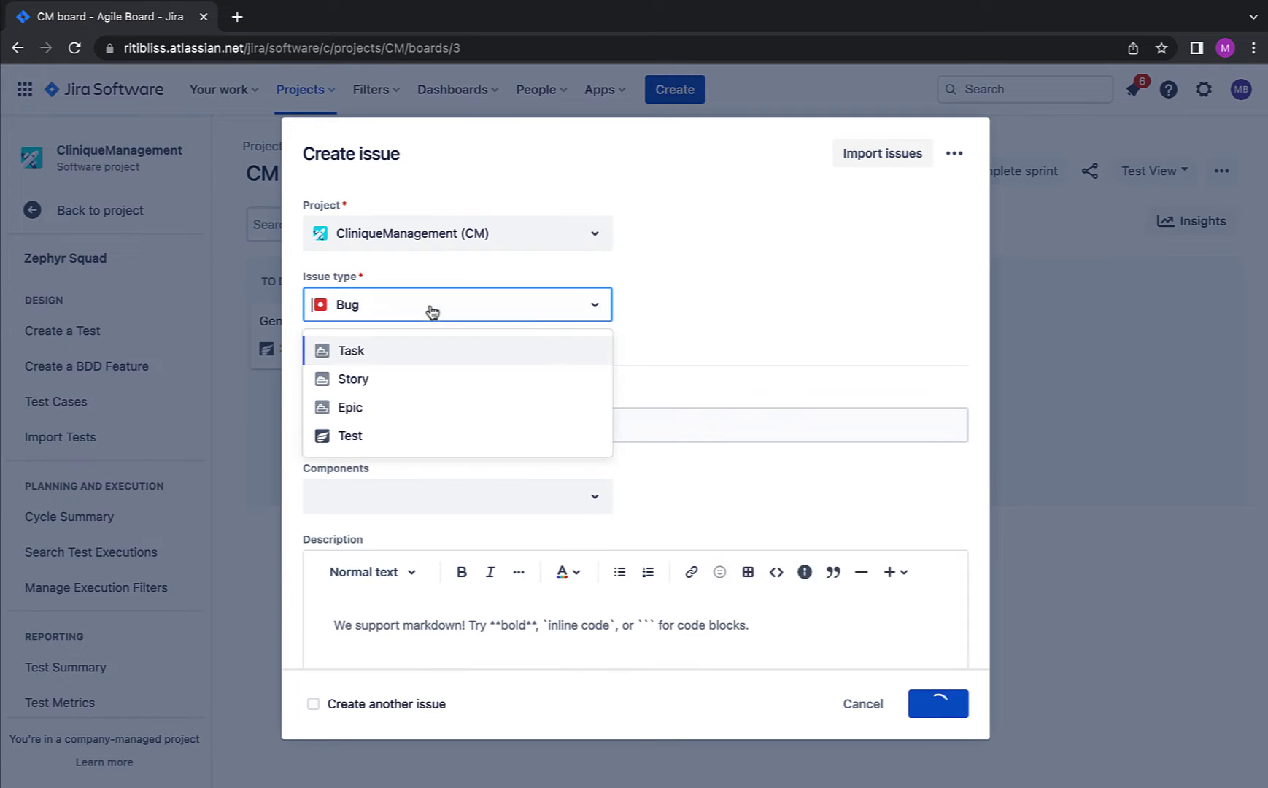
{"action": "left_click", "coordinate": [365, 438]}
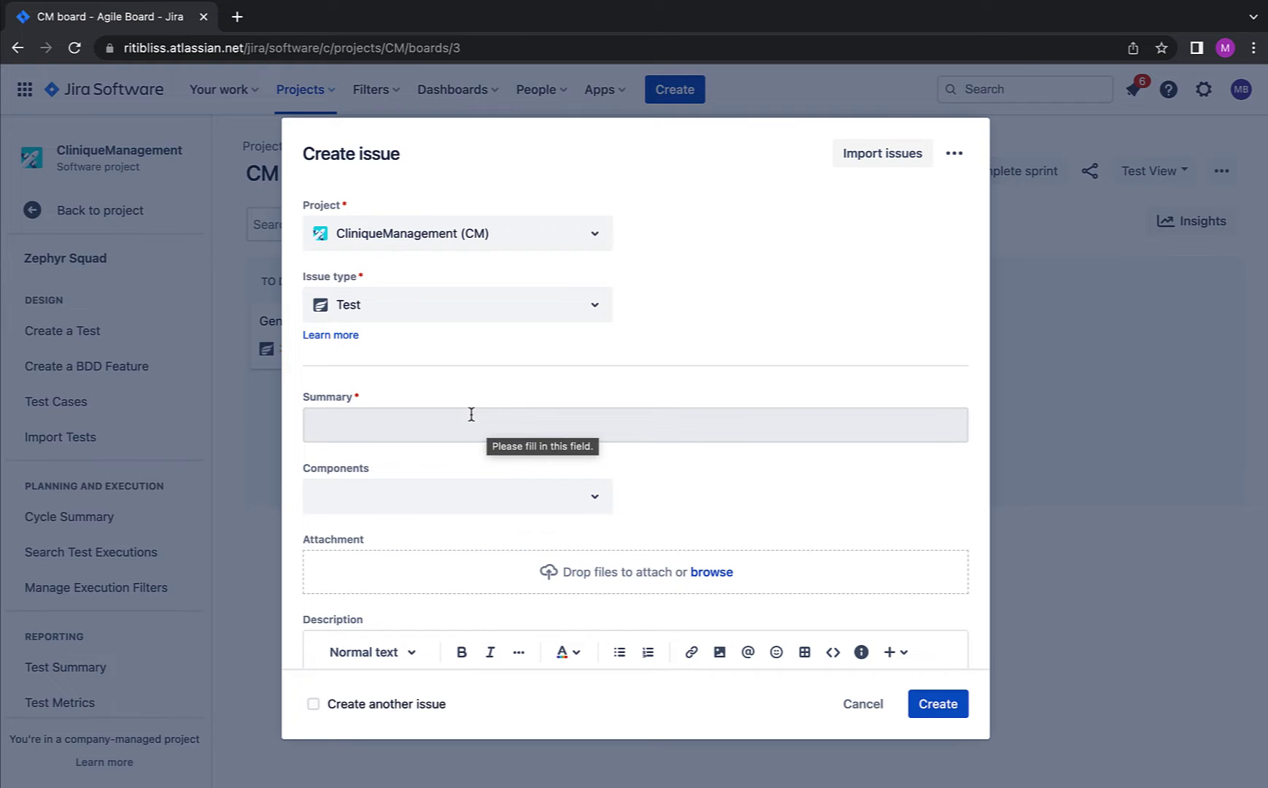
Step: Review the Test form's fields and its extra options menu
{"action": "scroll", "coordinate": [472, 415], "scroll_direction": "down", "scroll_amount": 5}
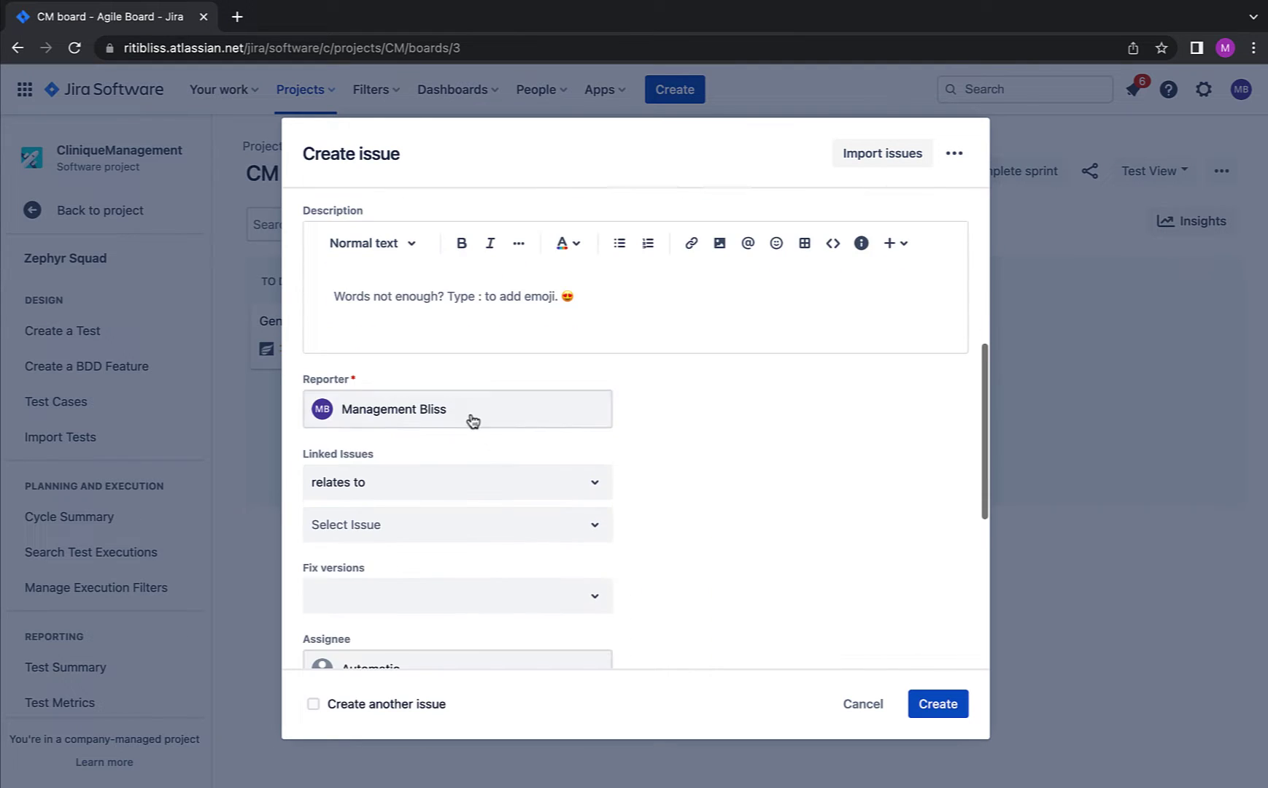
{"action": "scroll", "coordinate": [472, 421], "scroll_direction": "down", "scroll_amount": 2}
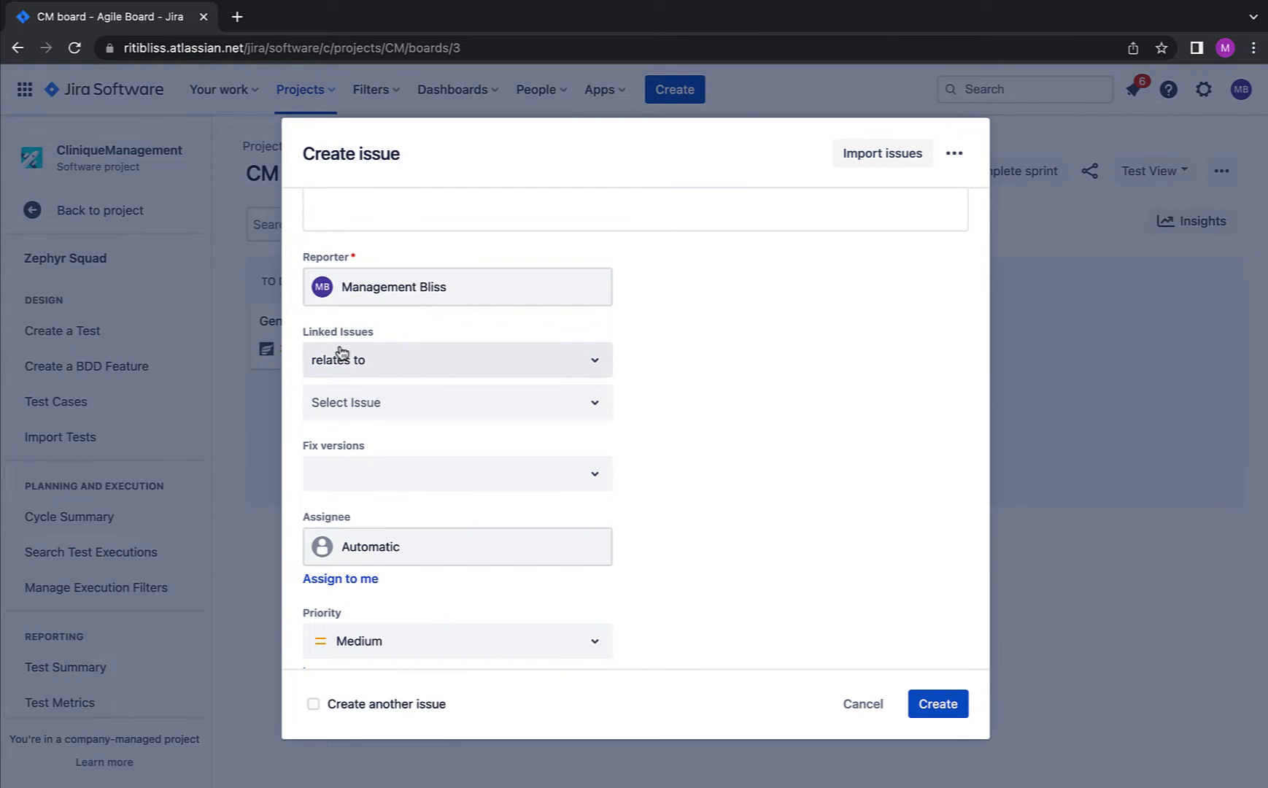
{"action": "scroll", "coordinate": [340, 354], "scroll_direction": "down", "scroll_amount": 1}
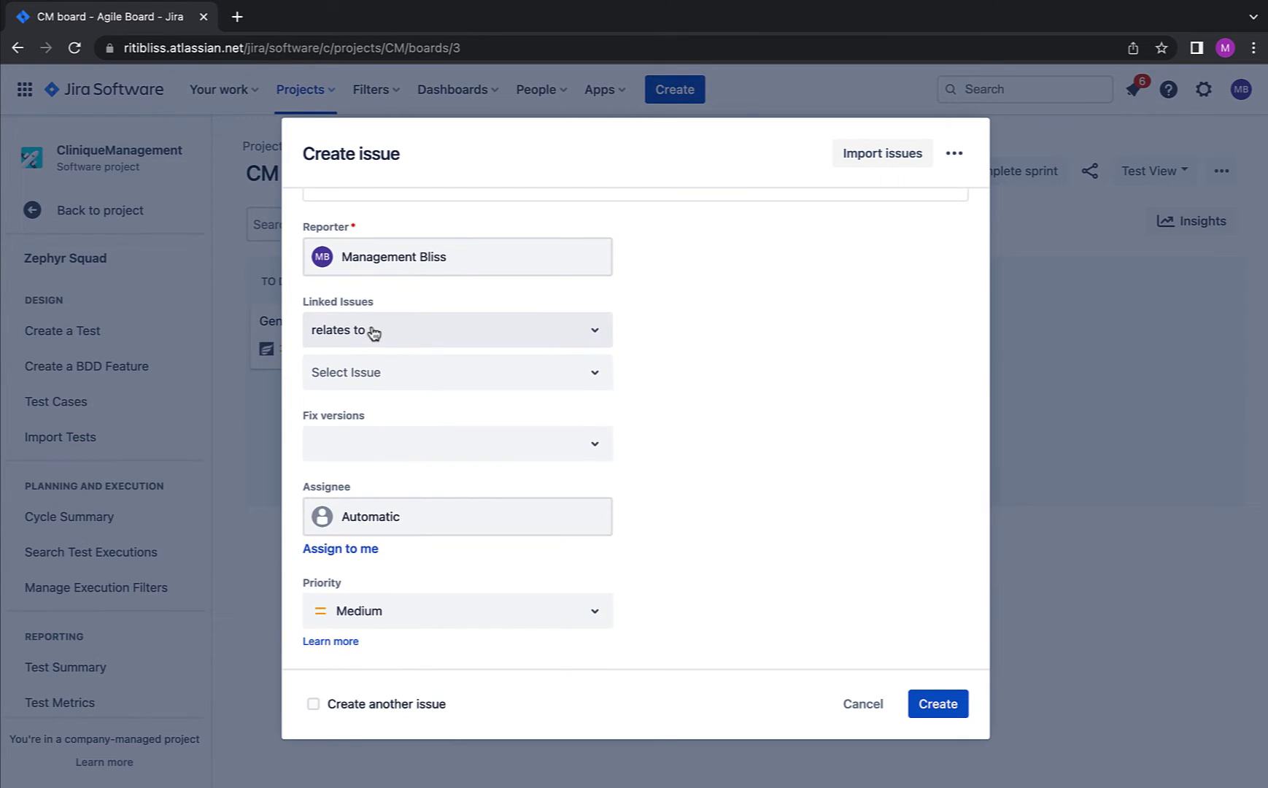
{"action": "scroll", "coordinate": [419, 303], "scroll_direction": "down", "scroll_amount": 2}
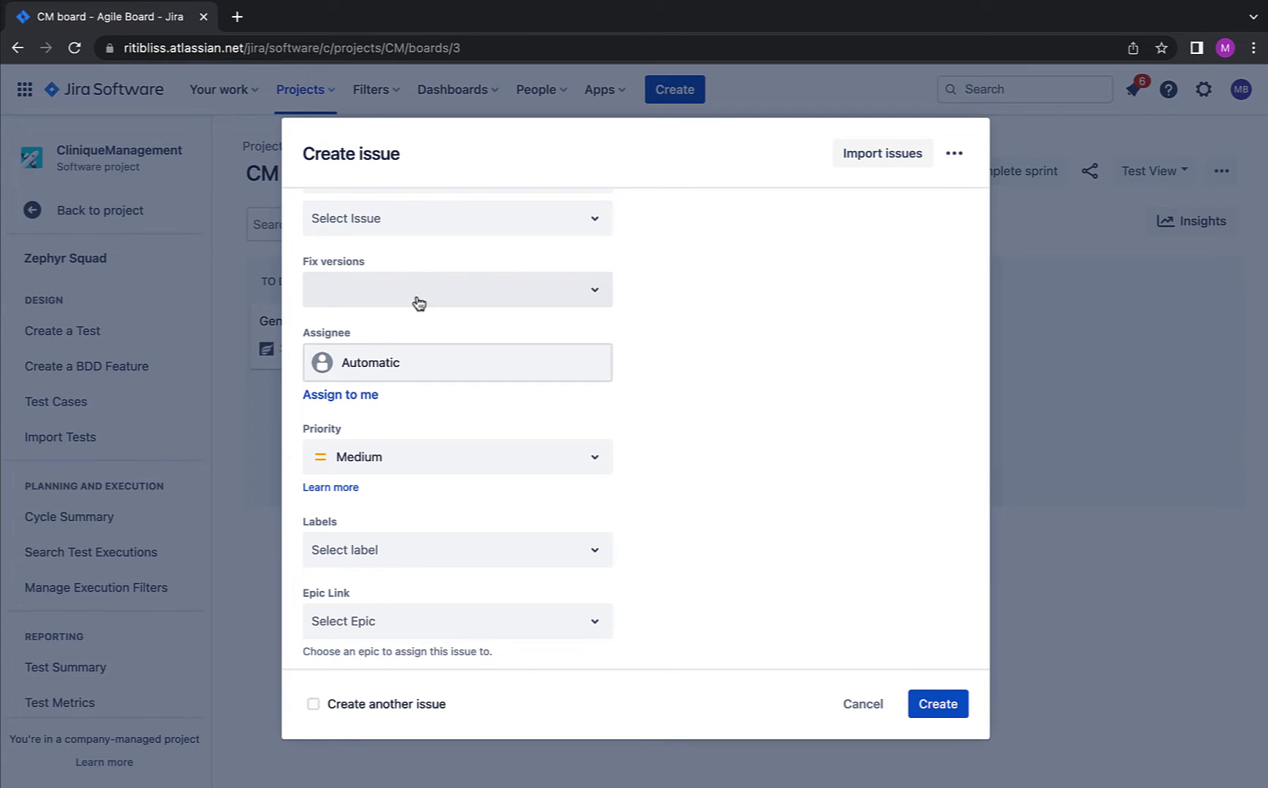
{"action": "scroll", "coordinate": [502, 406], "scroll_direction": "down", "scroll_amount": 1}
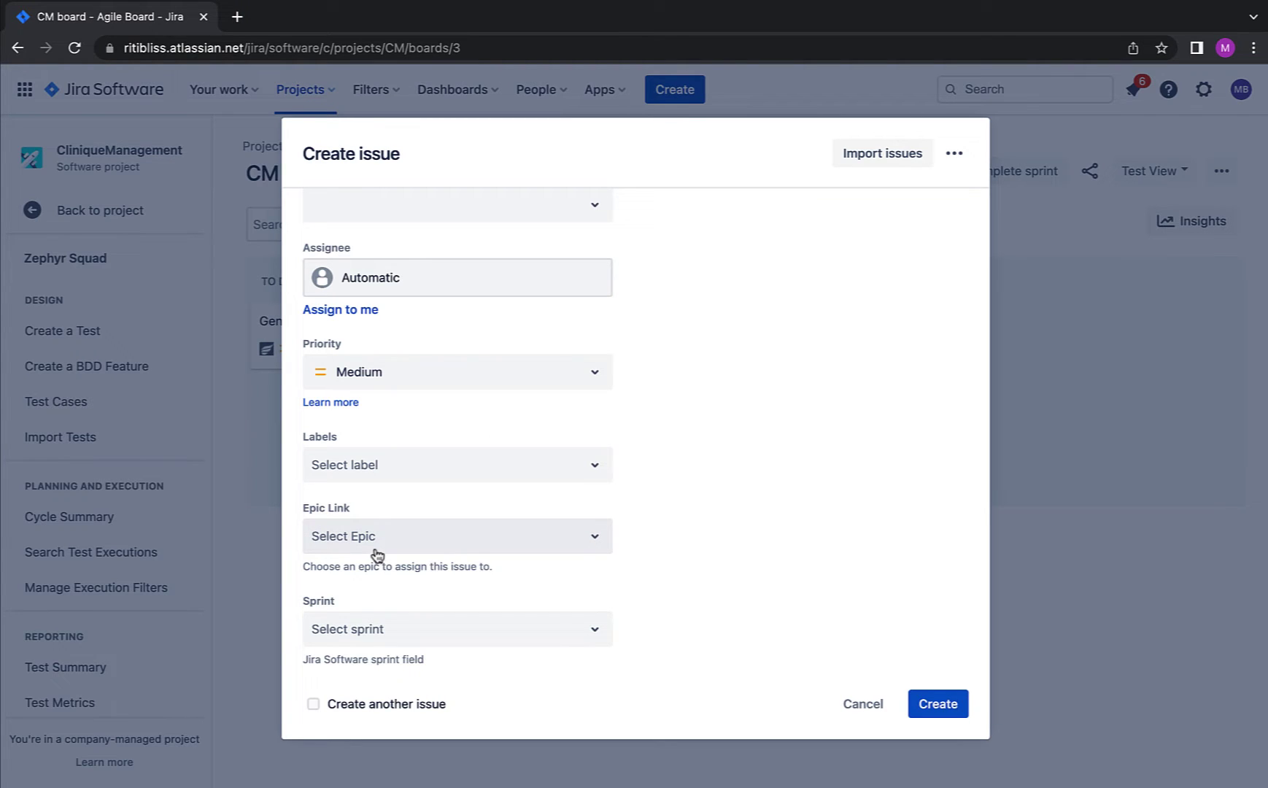
{"action": "left_click", "coordinate": [954, 157]}
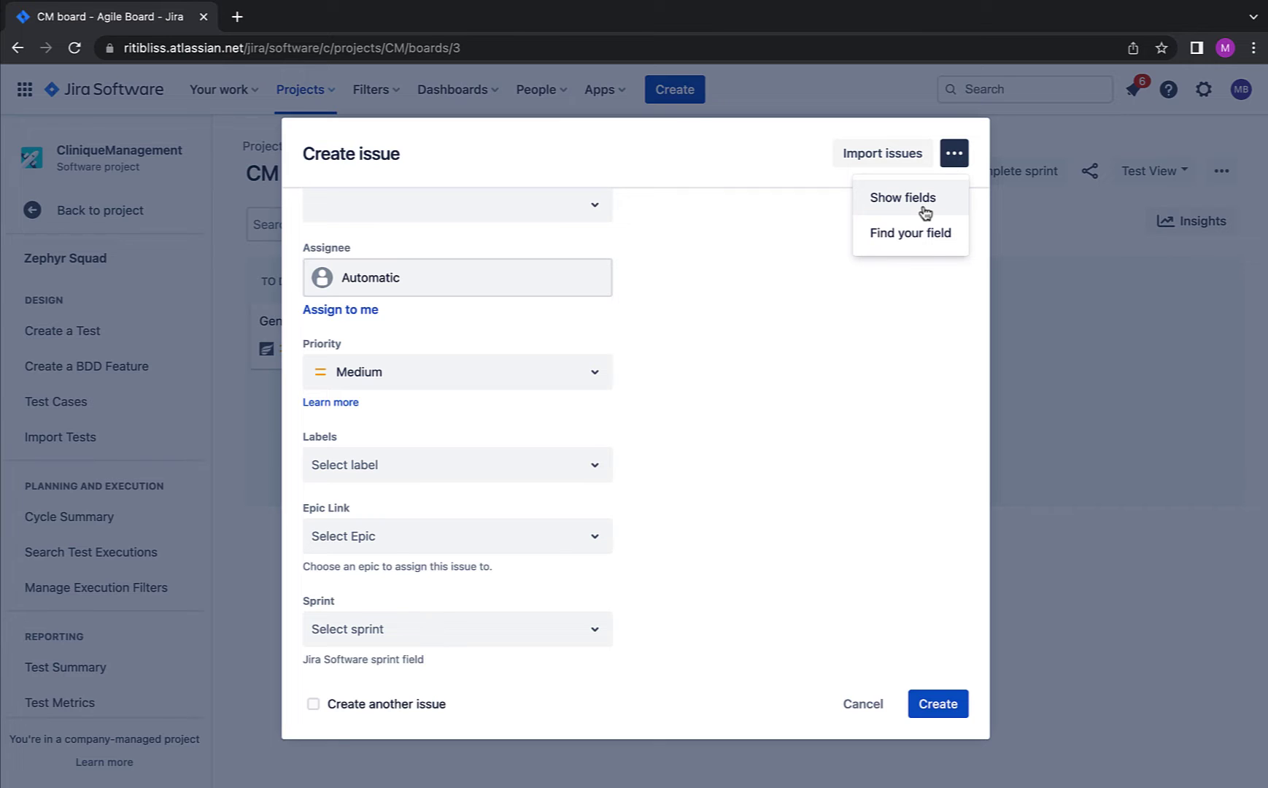
{"action": "scroll", "coordinate": [736, 289], "scroll_direction": "up", "scroll_amount": 10}
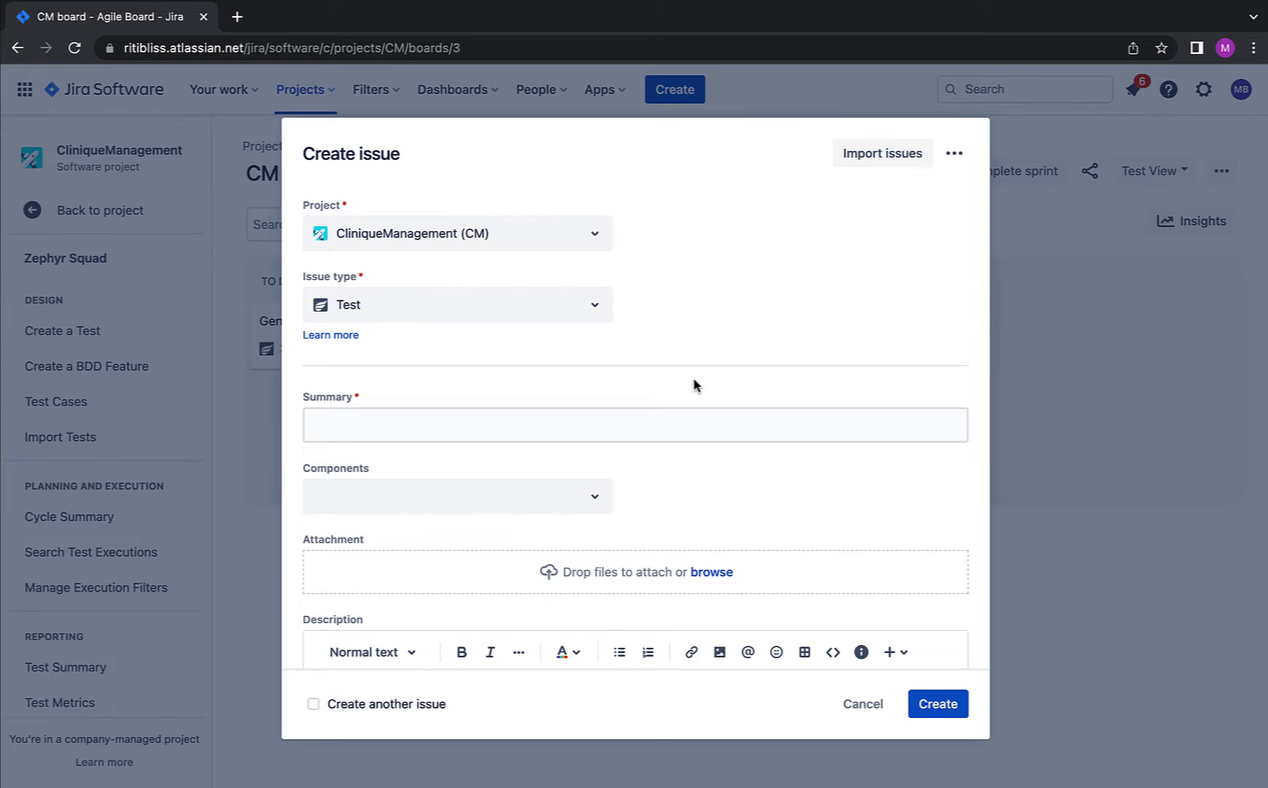
Step: Enter a Summary starting 'testing the Functionality of' followed by pasted text
{"action": "left_click", "coordinate": [490, 433]}
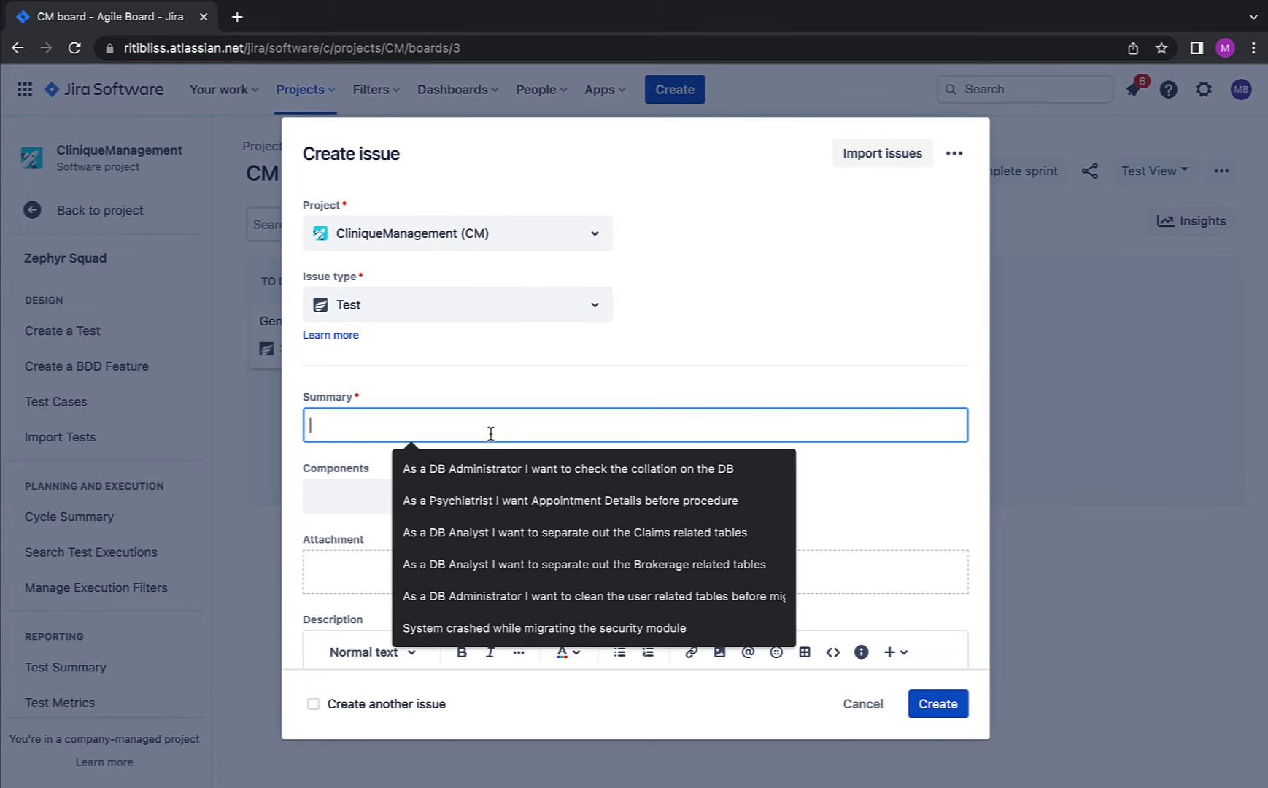
{"action": "left_click", "coordinate": [583, 379]}
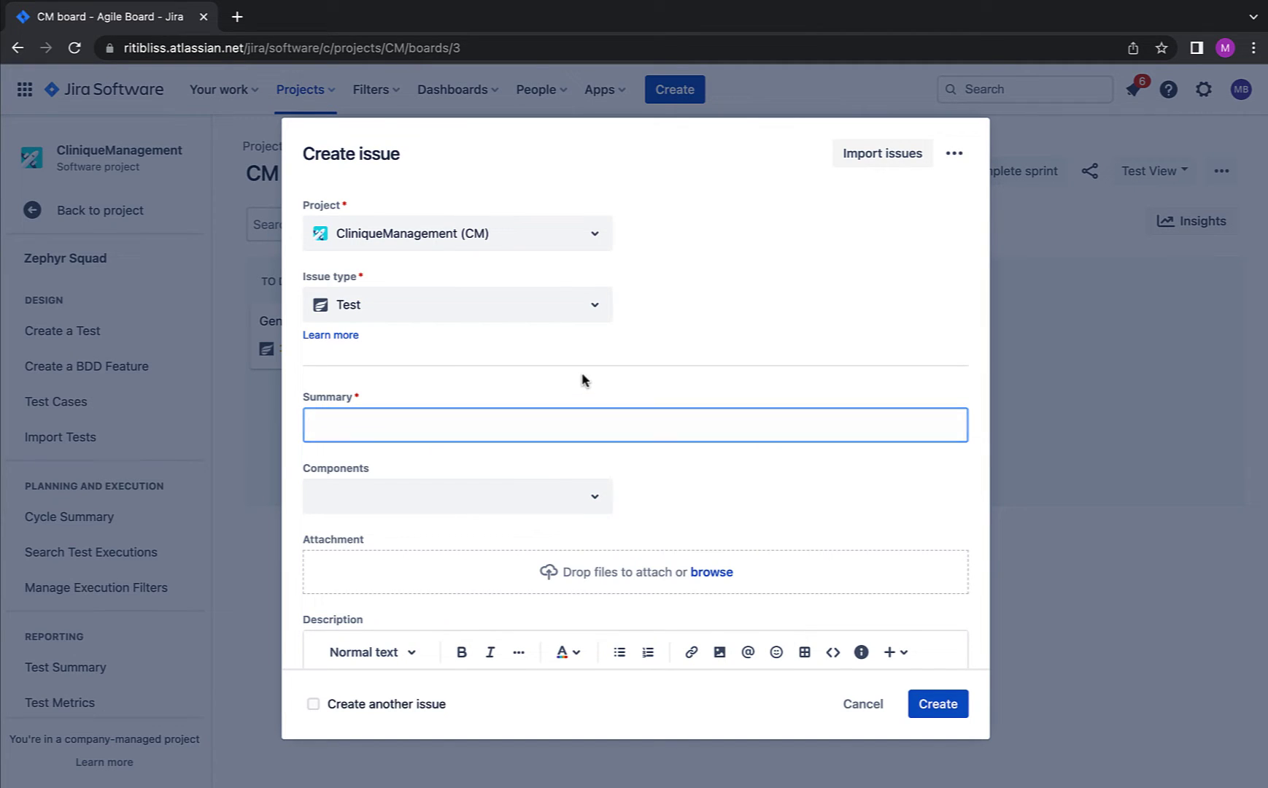
{"action": "left_click", "coordinate": [527, 422]}
{"action": "type", "text": "Func"}
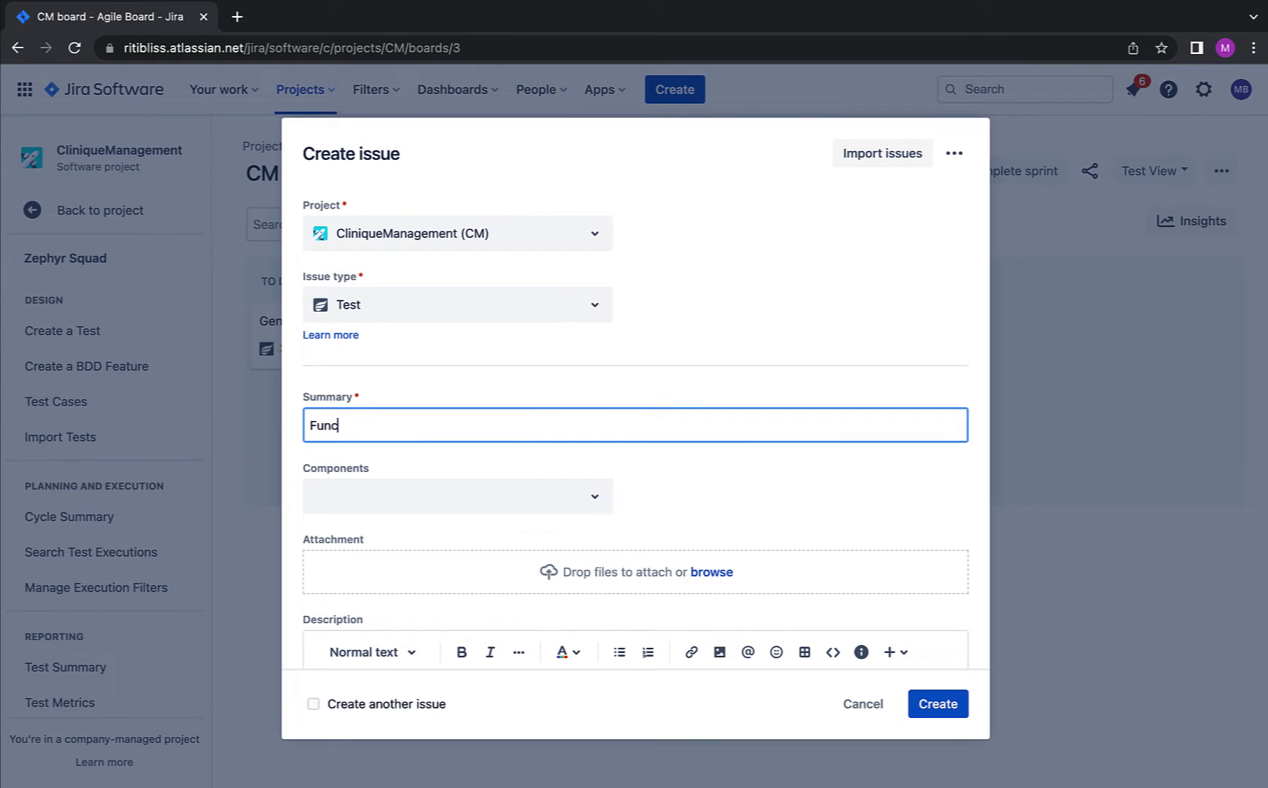
{"action": "type", "text": "tionality of"}
{"action": "type", "text": "Generate pdf button"}
{"action": "key", "text": "Home"}
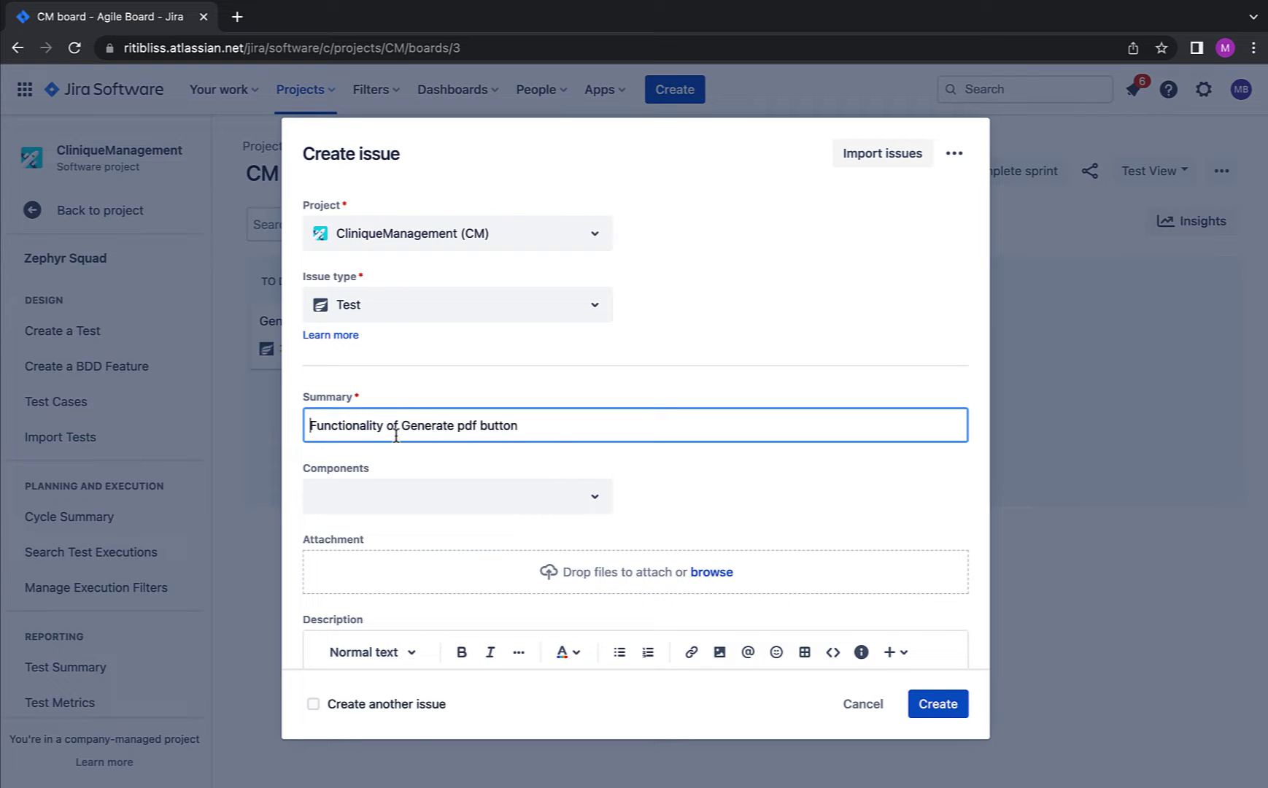
{"action": "type", "text": "testing the"}
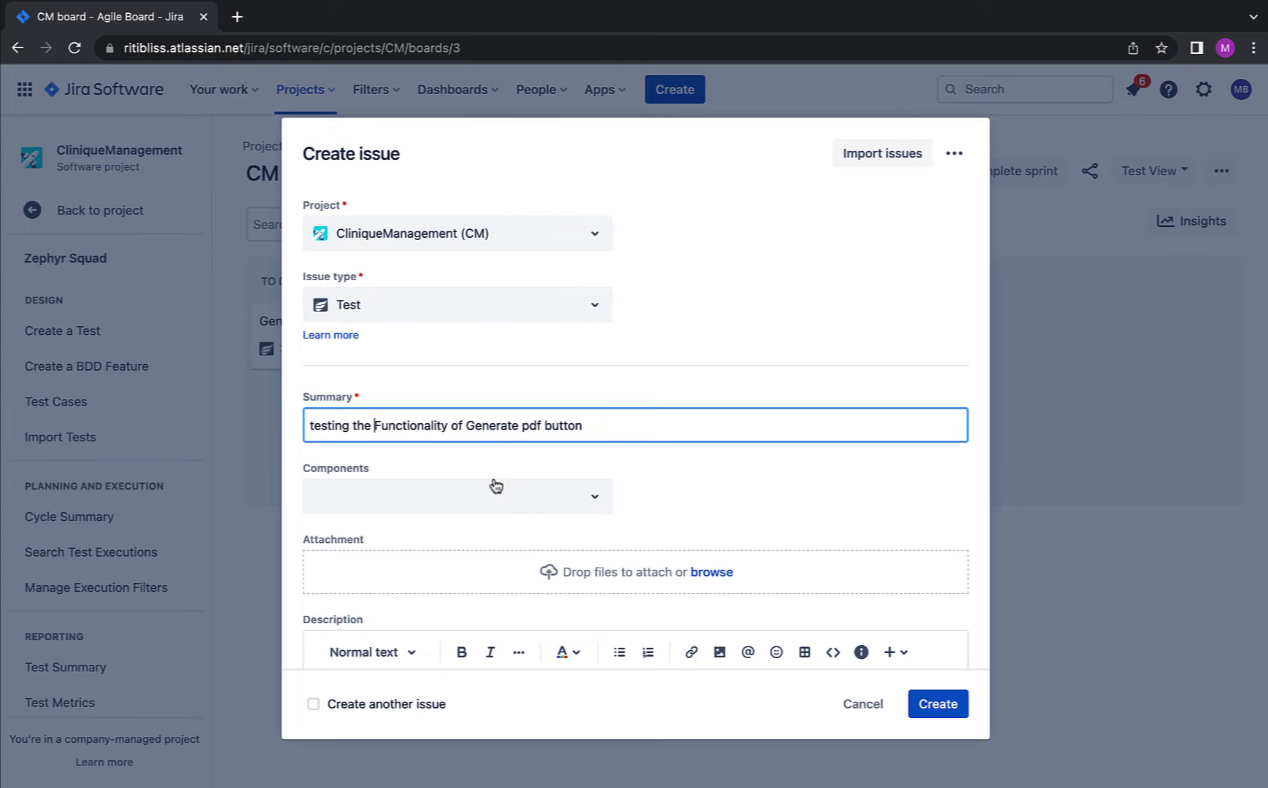
Step: Paste the expected PDF behaviour into the Description
{"action": "scroll", "coordinate": [493, 483], "scroll_direction": "down", "scroll_amount": 2}
{"action": "scroll", "coordinate": [494, 484], "scroll_direction": "down", "scroll_amount": 2}
{"action": "left_click", "coordinate": [423, 467]}
{"action": "scroll", "coordinate": [423, 471], "scroll_direction": "up", "scroll_amount": 3}
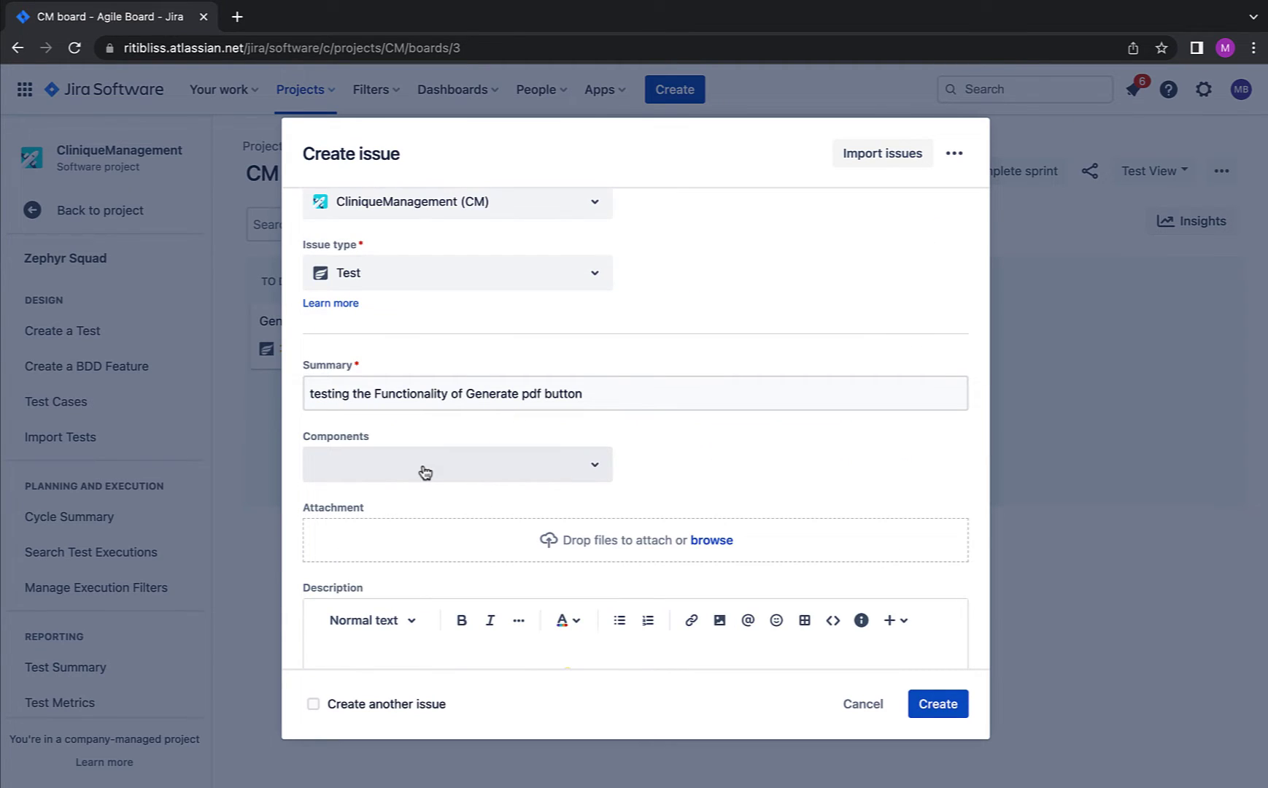
{"action": "scroll", "coordinate": [426, 471], "scroll_direction": "down", "scroll_amount": 1}
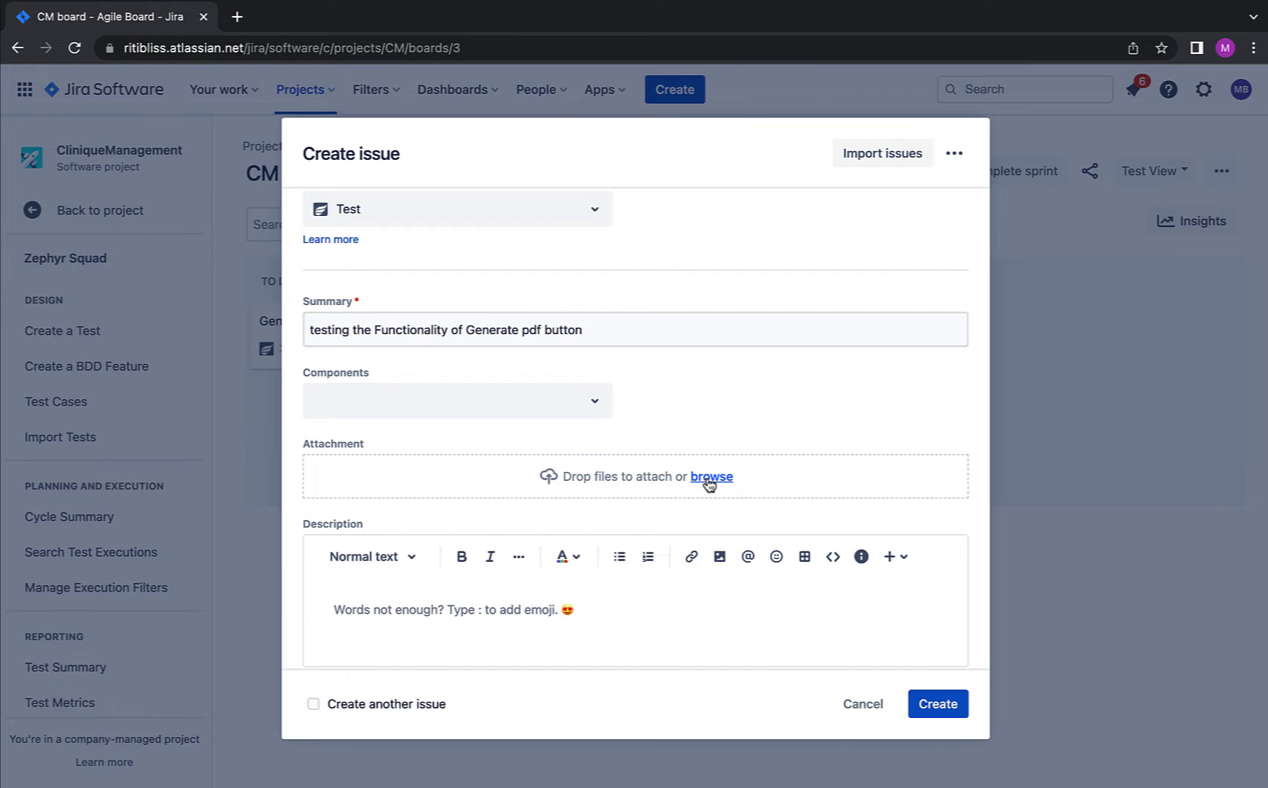
{"action": "scroll", "coordinate": [656, 485], "scroll_direction": "down", "scroll_amount": 3}
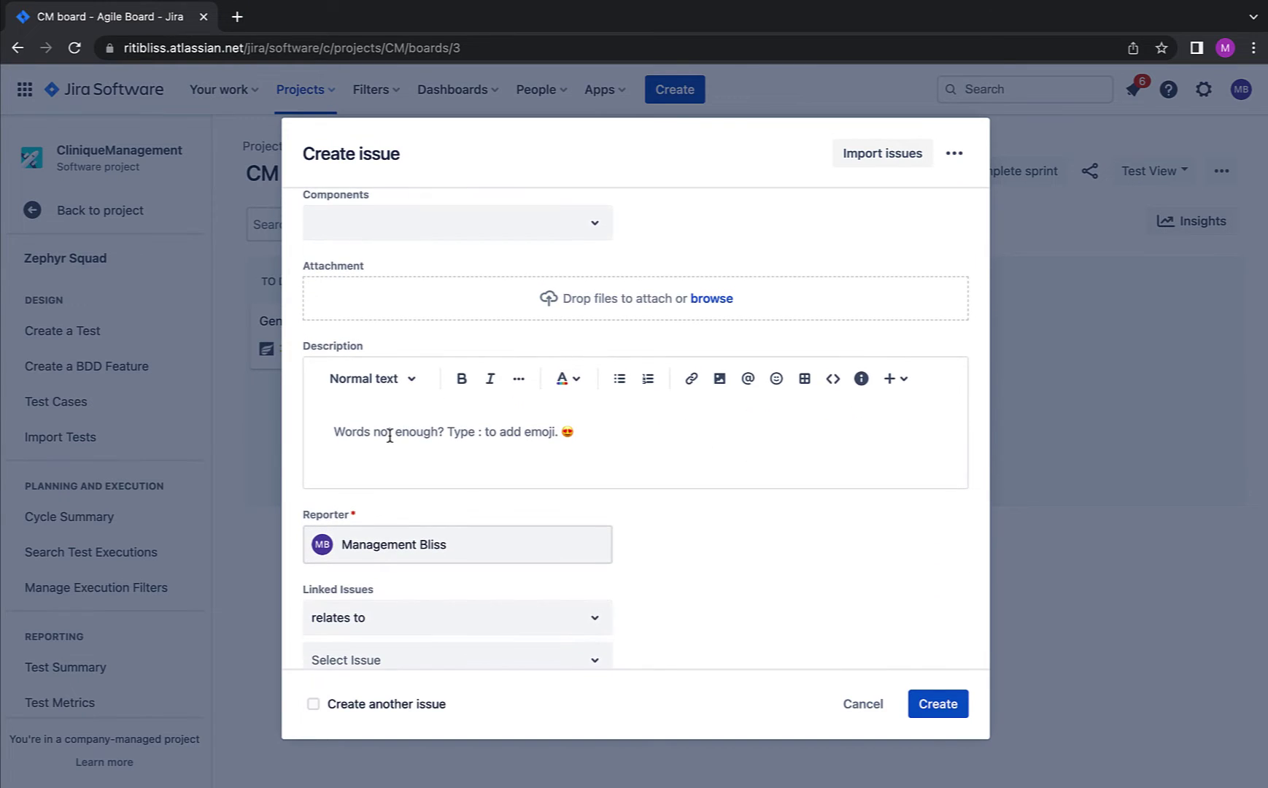
{"action": "type", "text": "The Generate pdf button should provide a summary of the screen in a pdf document downloaded"}
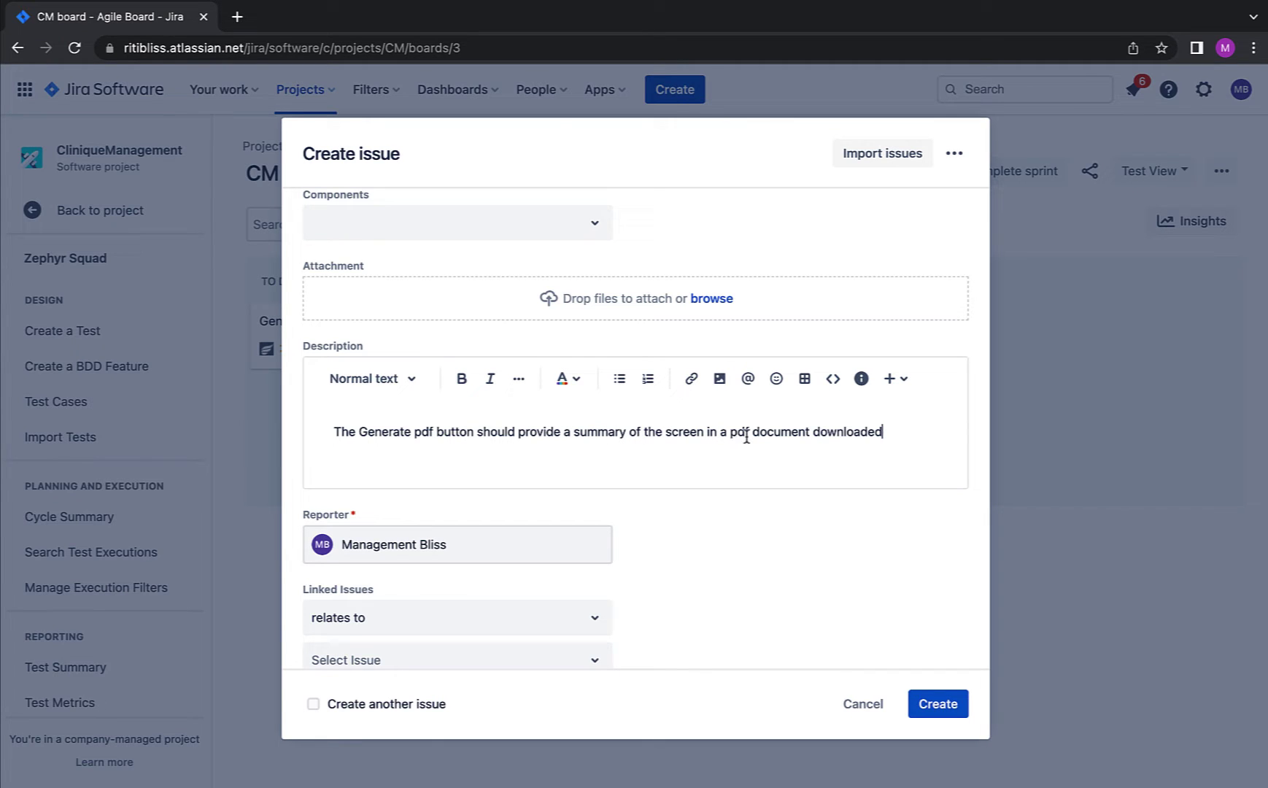
{"action": "scroll", "coordinate": [740, 459], "scroll_direction": "down", "scroll_amount": 3}
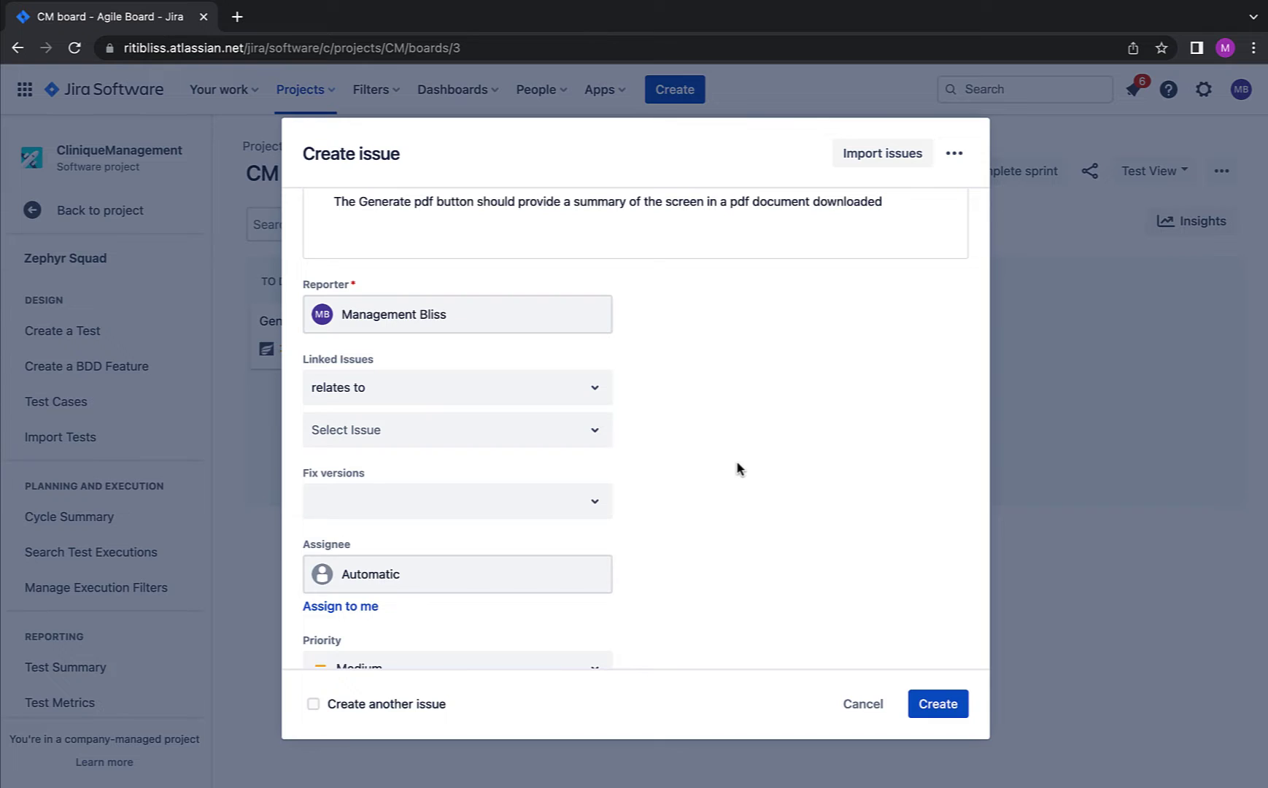
{"action": "scroll", "coordinate": [737, 467], "scroll_direction": "down", "scroll_amount": 4}
{"action": "scroll", "coordinate": [683, 473], "scroll_direction": "up", "scroll_amount": 3}
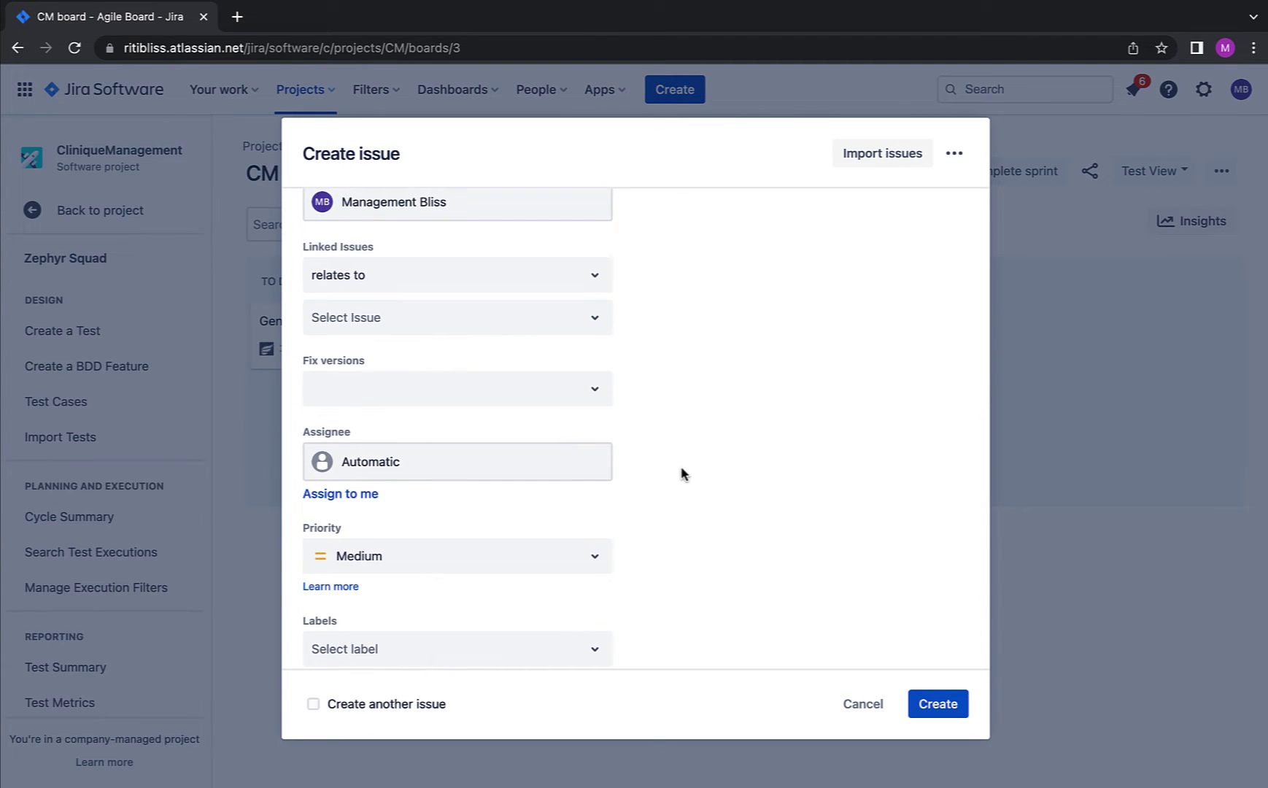
{"action": "scroll", "coordinate": [680, 472], "scroll_direction": "down", "scroll_amount": 3}
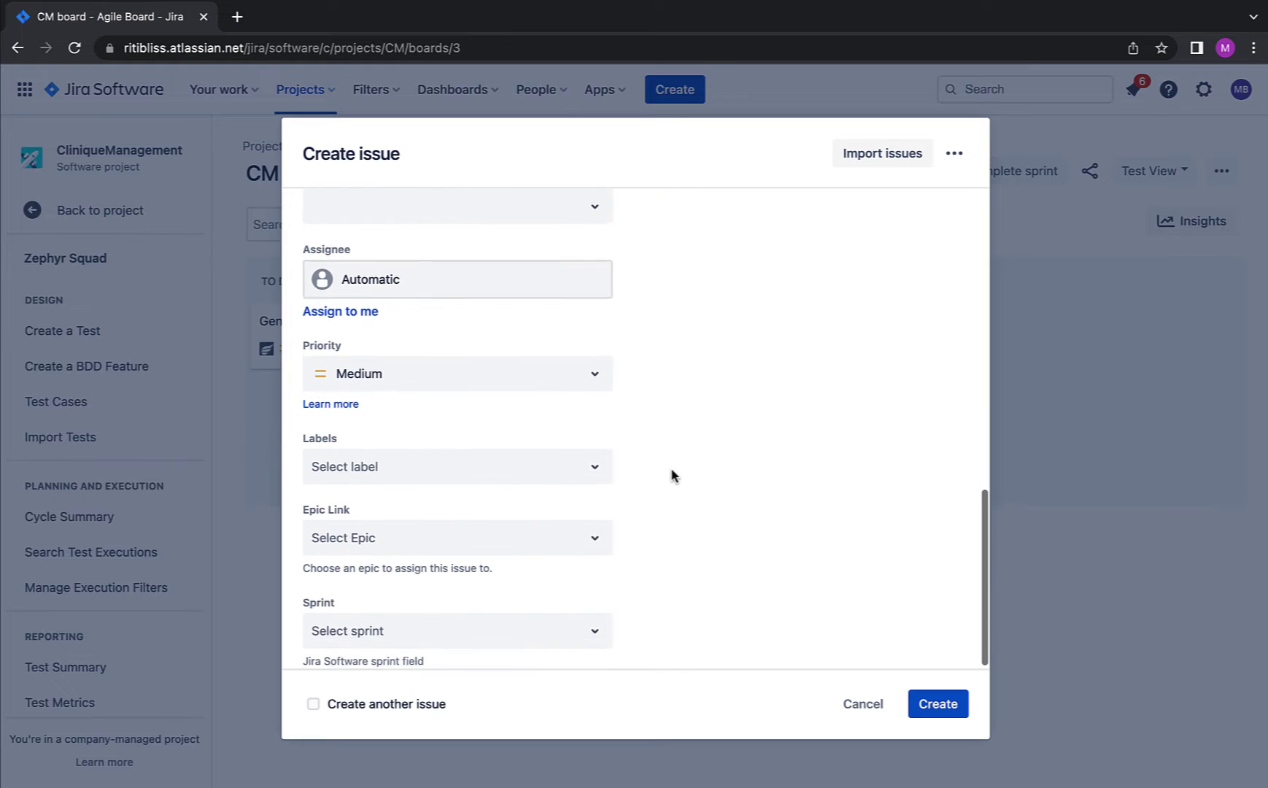
Step: Label the test TEST_CASE_PDF and create it as CM-46
{"action": "left_click", "coordinate": [406, 467]}
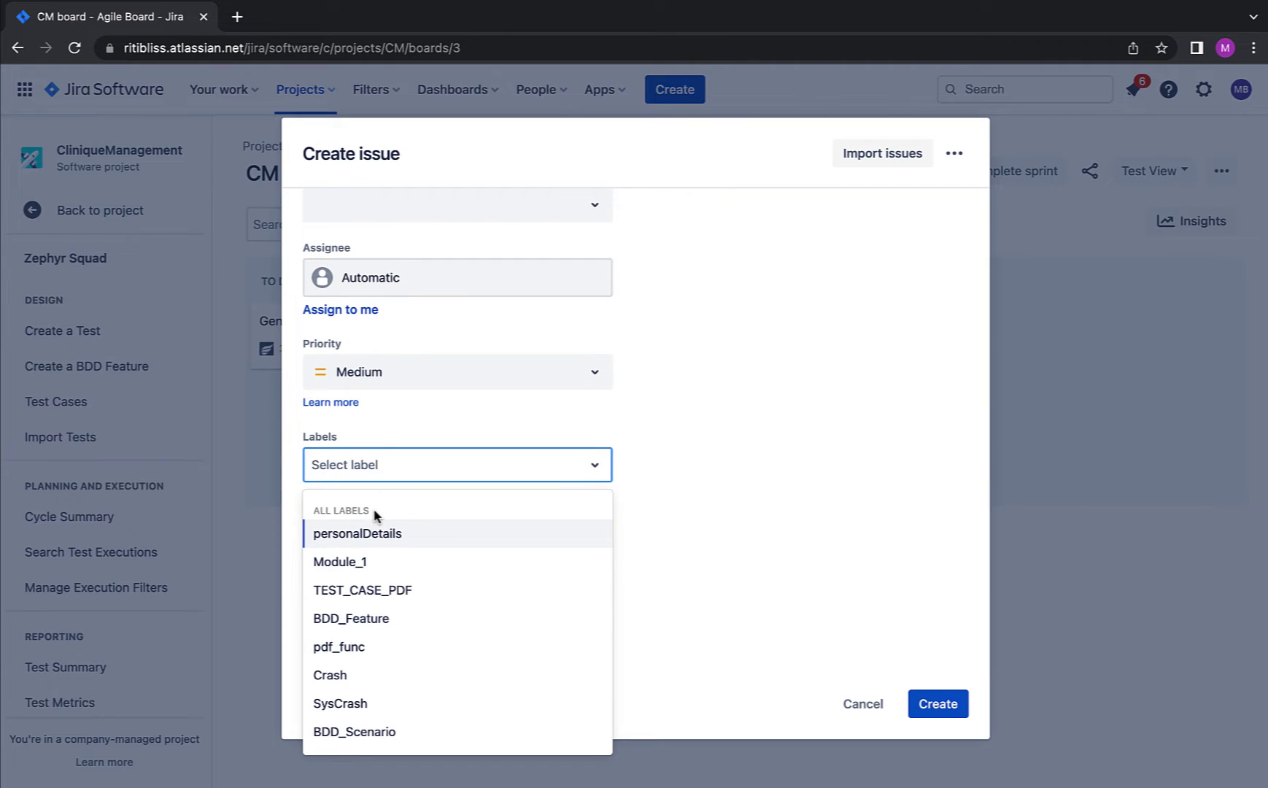
{"action": "left_click", "coordinate": [383, 591]}
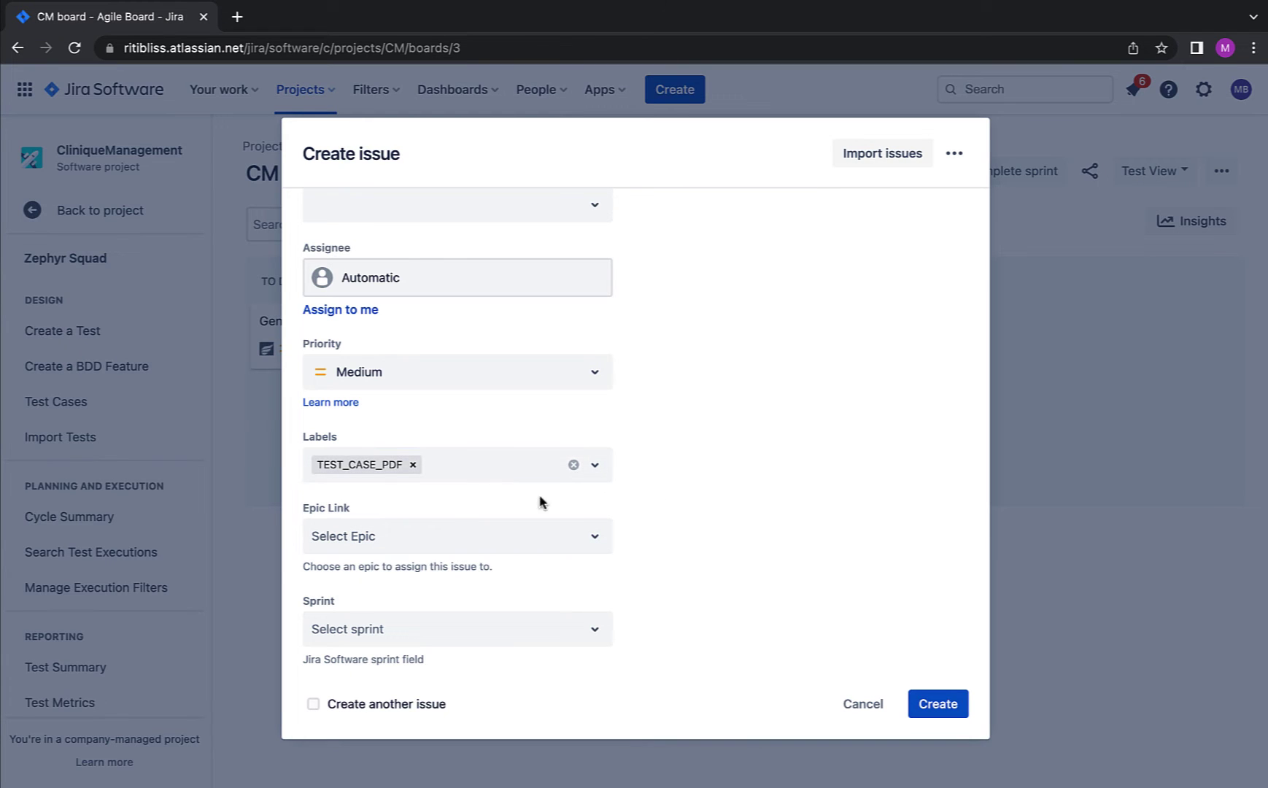
{"action": "left_click", "coordinate": [942, 704]}
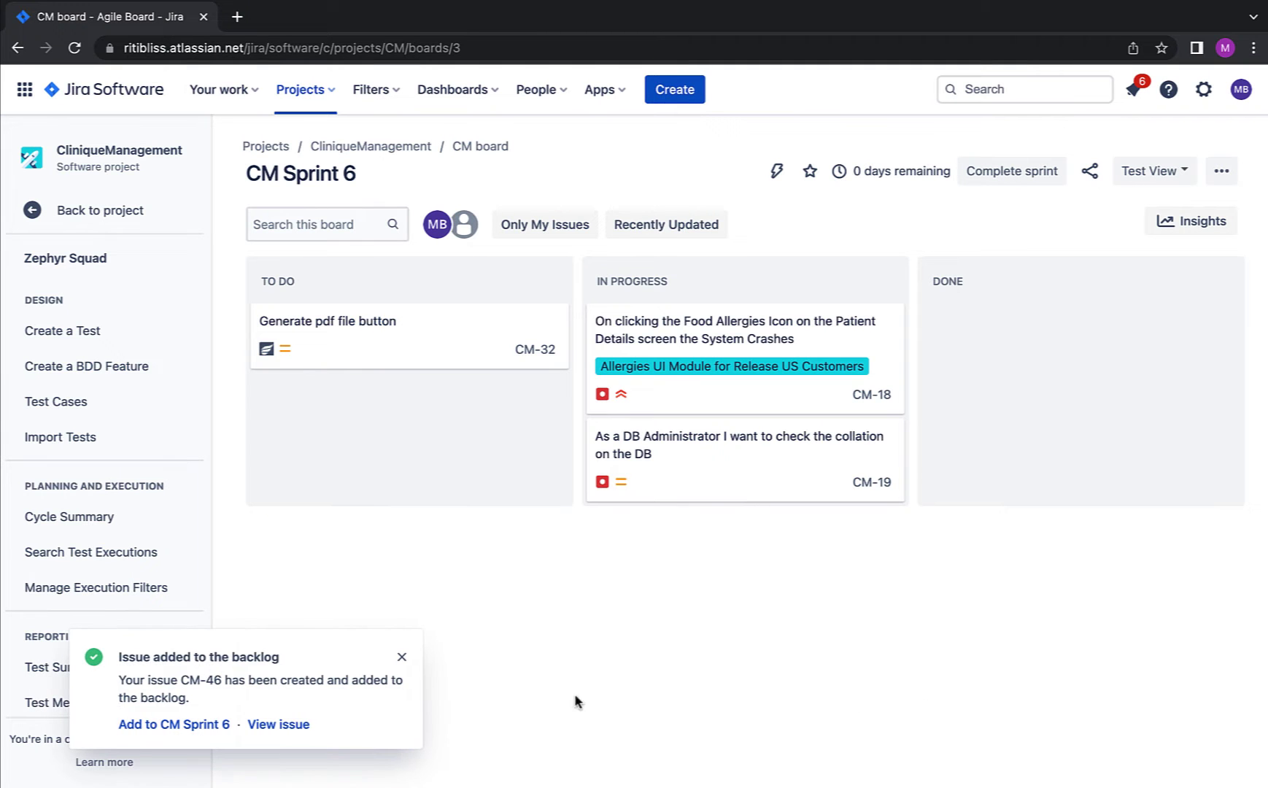
Step: Open CM-46 and check its empty Test Details step row and empty Test Executions section
{"action": "left_click", "coordinate": [267, 726]}
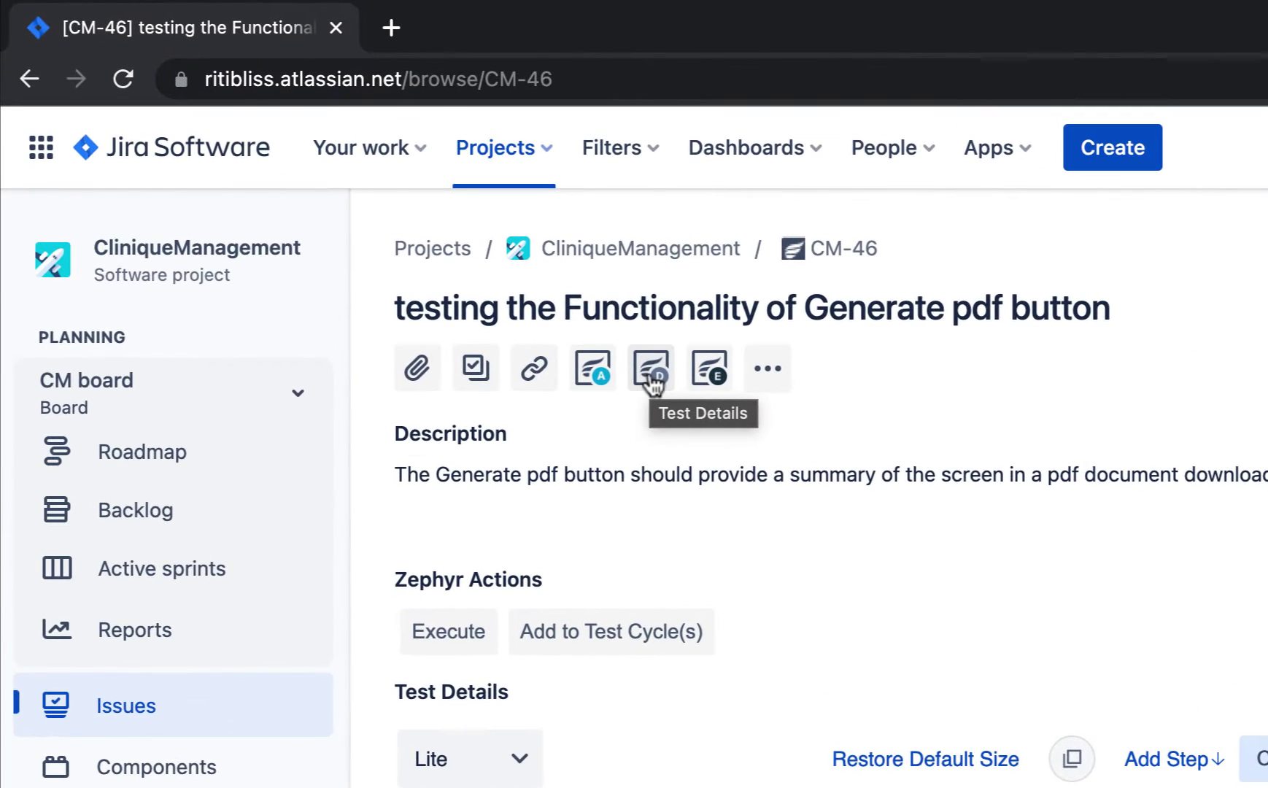
{"action": "left_click", "coordinate": [409, 232]}
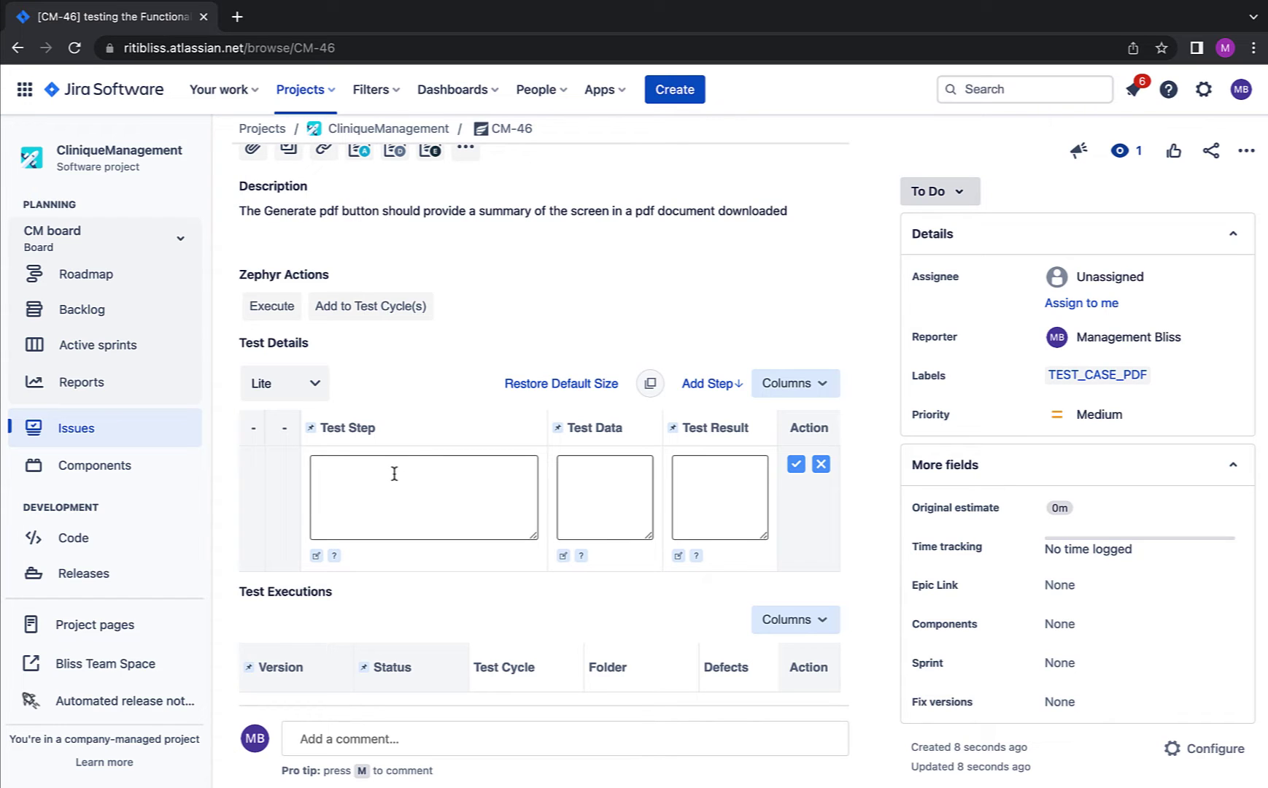
{"action": "scroll", "coordinate": [399, 461], "scroll_direction": "up", "scroll_amount": 1}
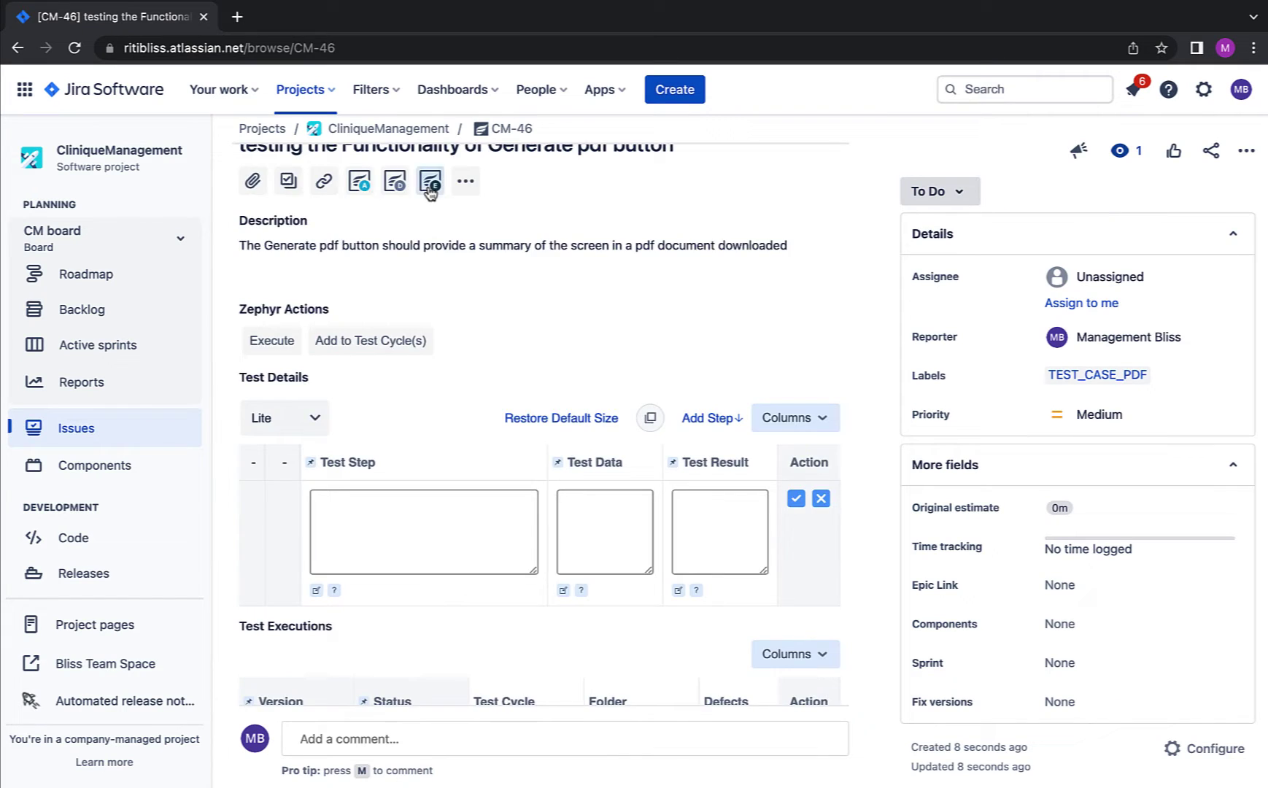
{"action": "left_click", "coordinate": [435, 299]}
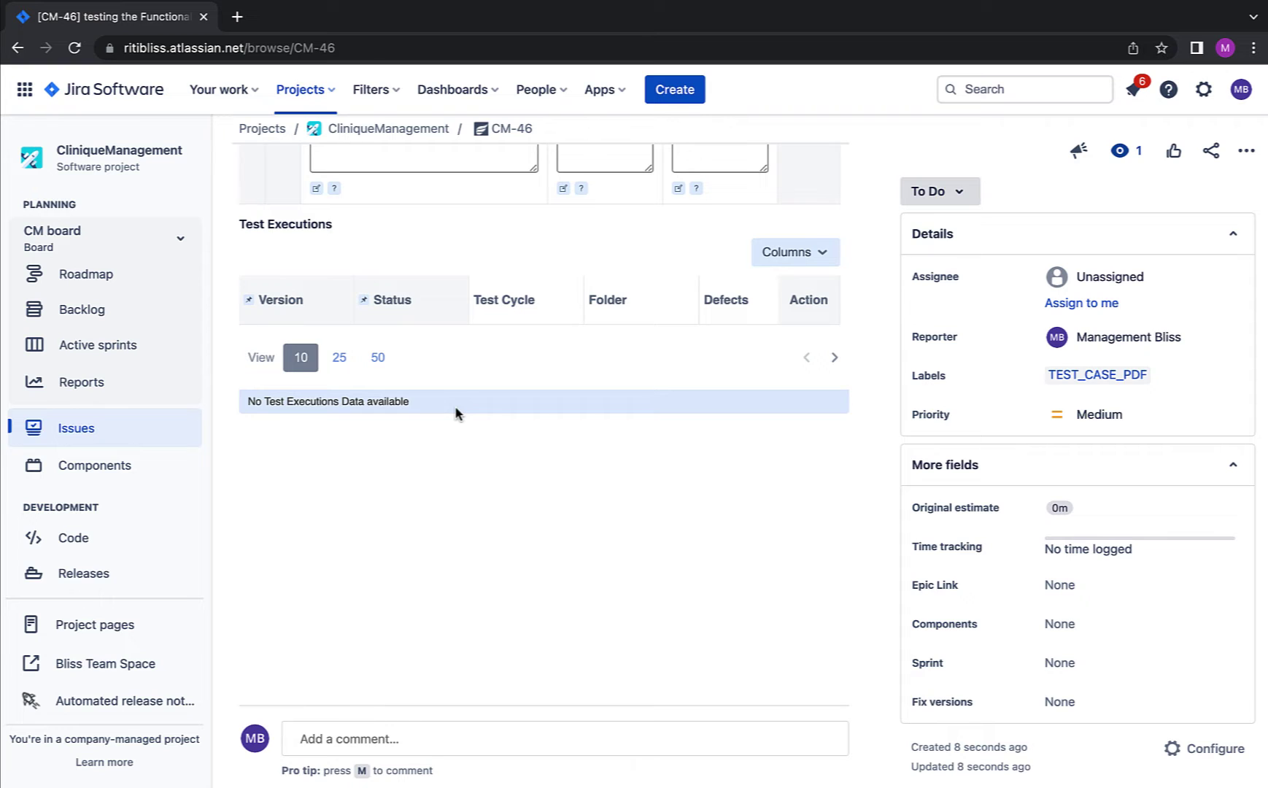
{"action": "scroll", "coordinate": [455, 414], "scroll_direction": "up", "scroll_amount": 4}
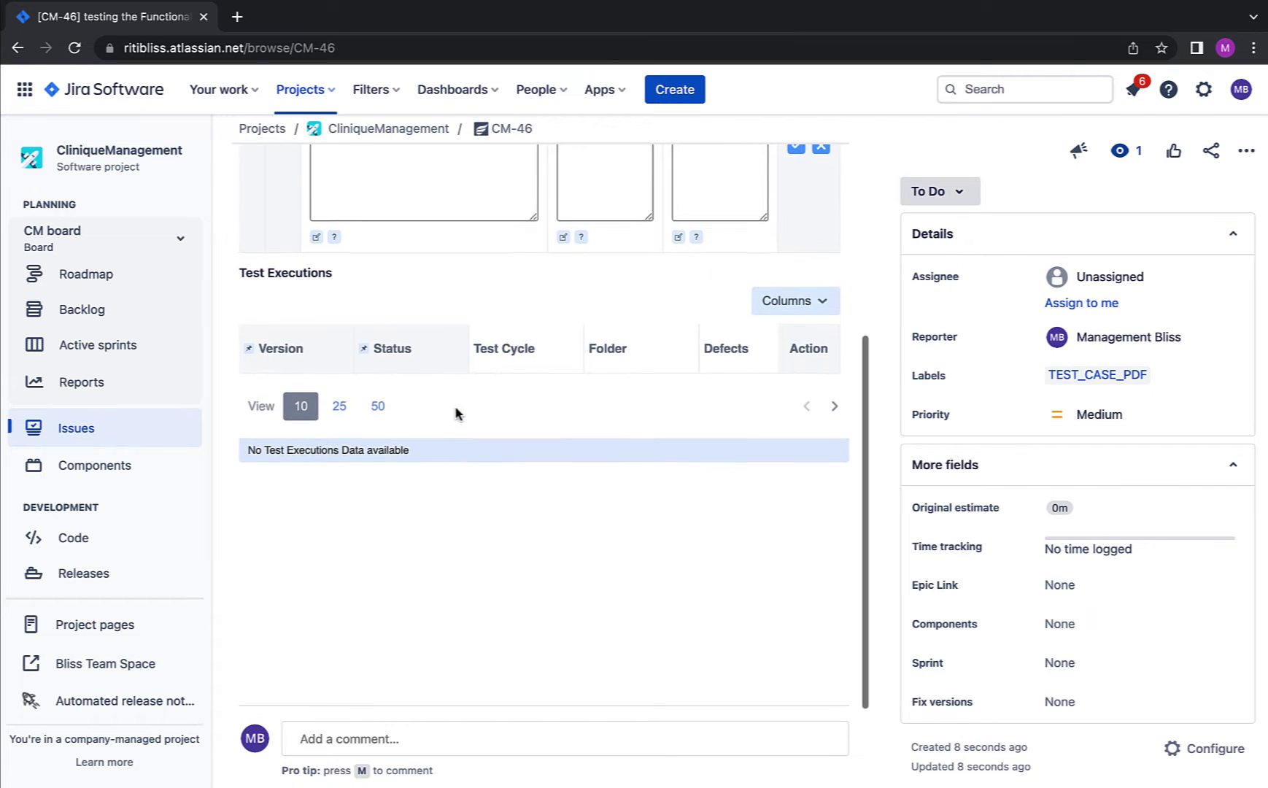
{"action": "scroll", "coordinate": [455, 414], "scroll_direction": "down", "scroll_amount": 3}
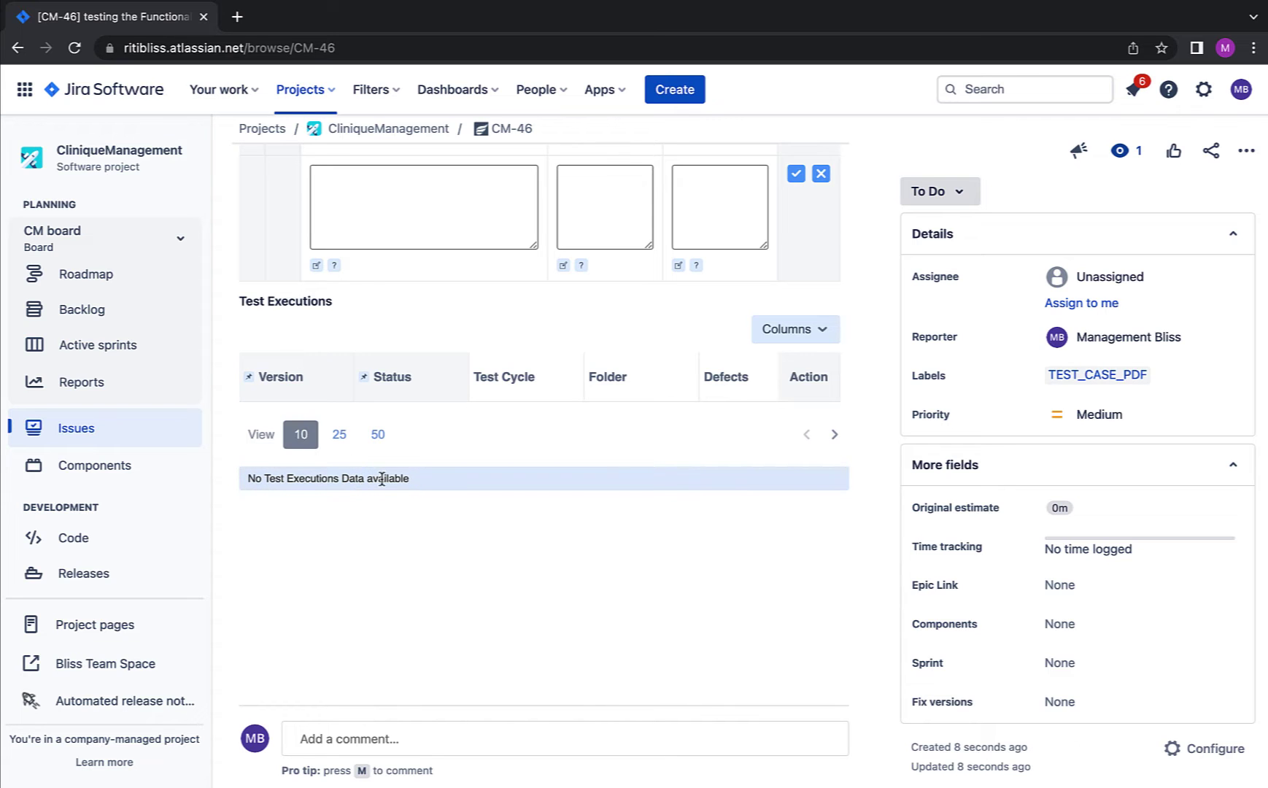
{"action": "scroll", "coordinate": [413, 483], "scroll_direction": "up", "scroll_amount": 4}
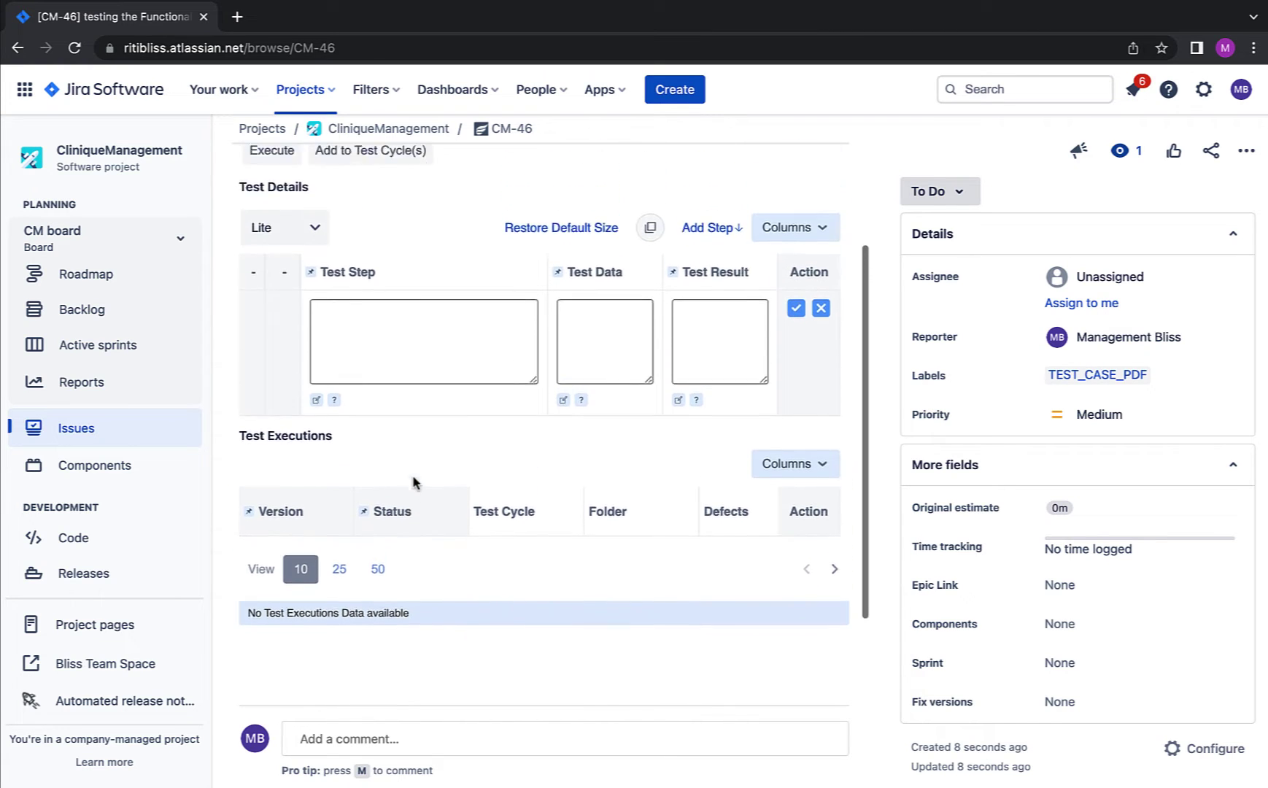
Step: Add step 'Login to PatientData Application' with data 'user' and a pasted result, then 'Move to Summary Page'
{"action": "left_click", "coordinate": [397, 477]}
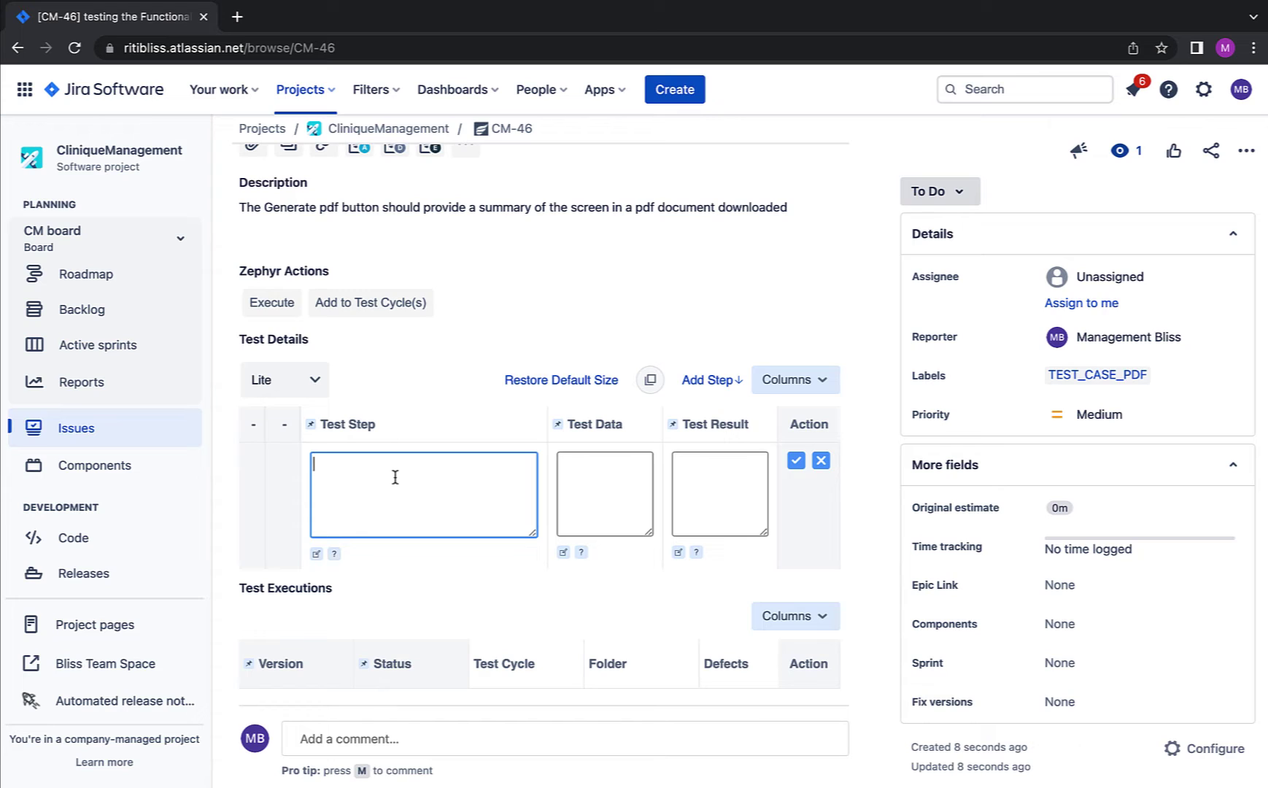
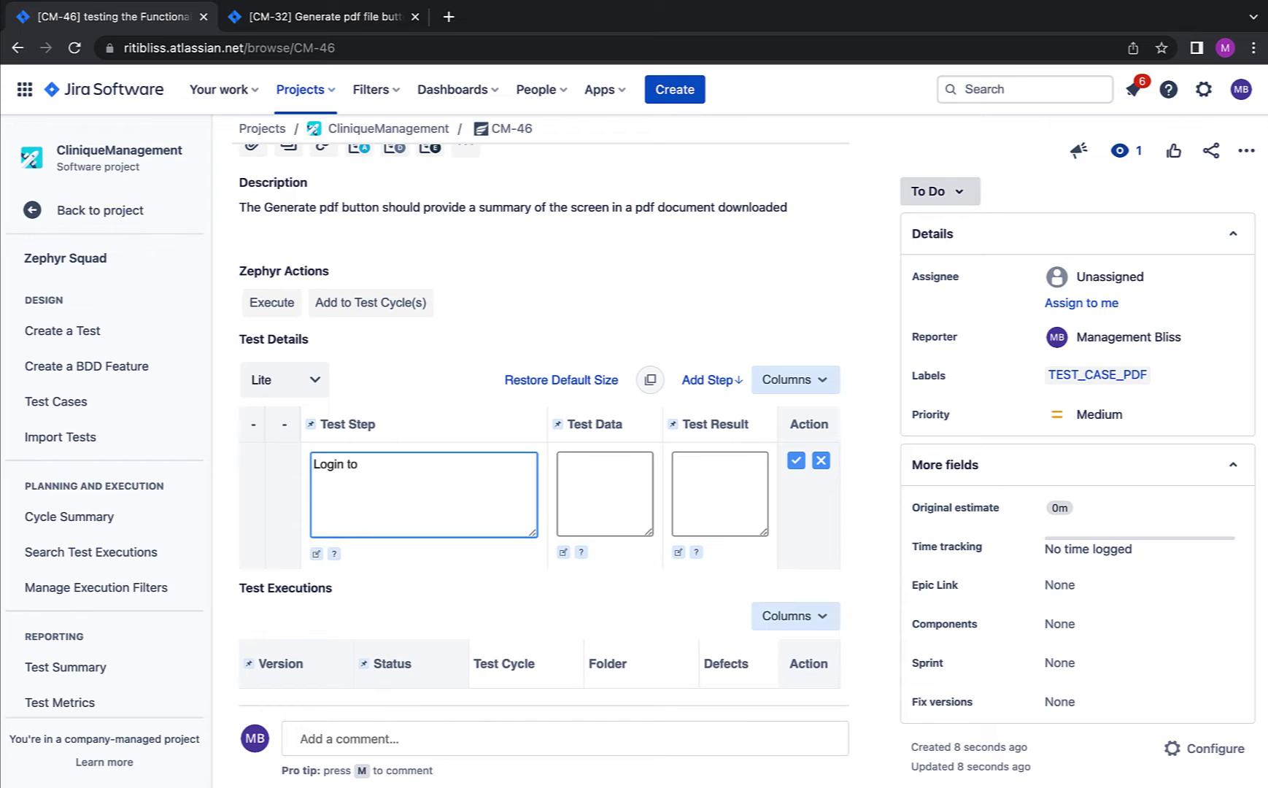
{"action": "key", "text": "Tab"}
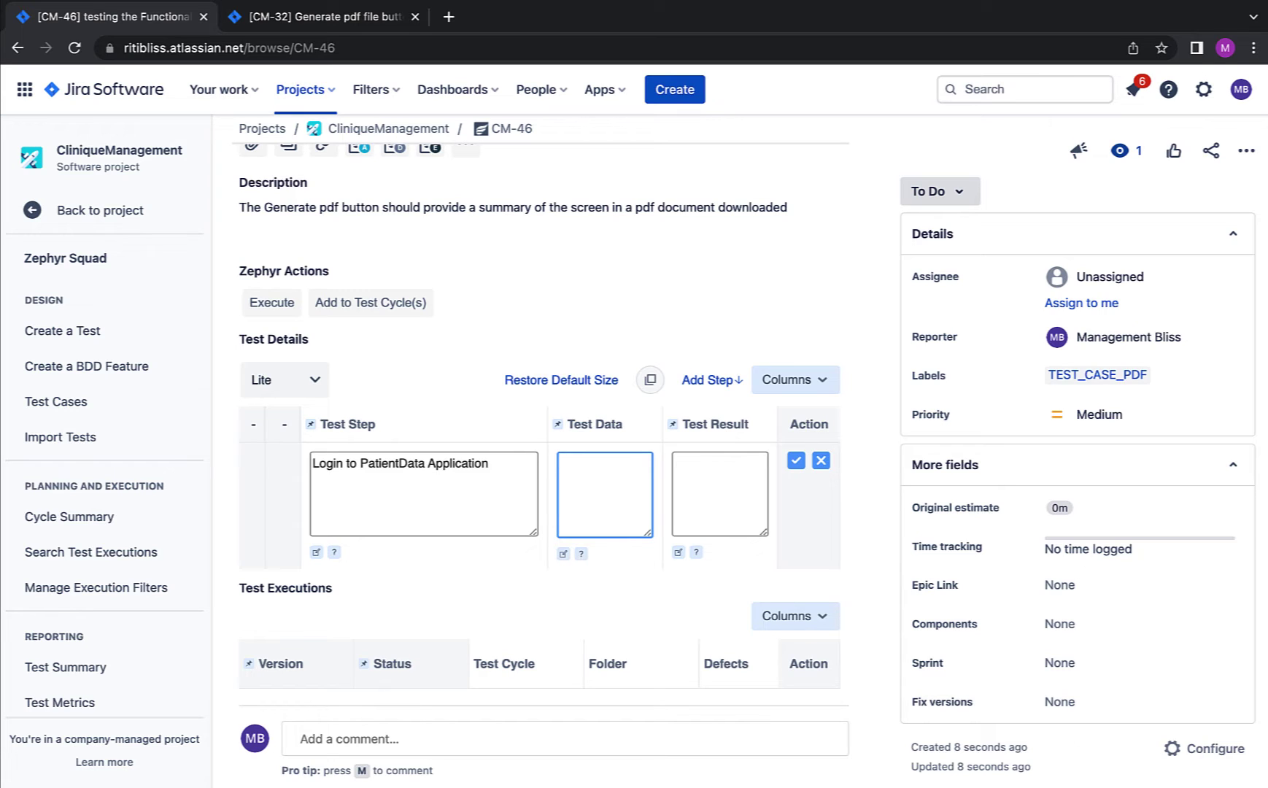
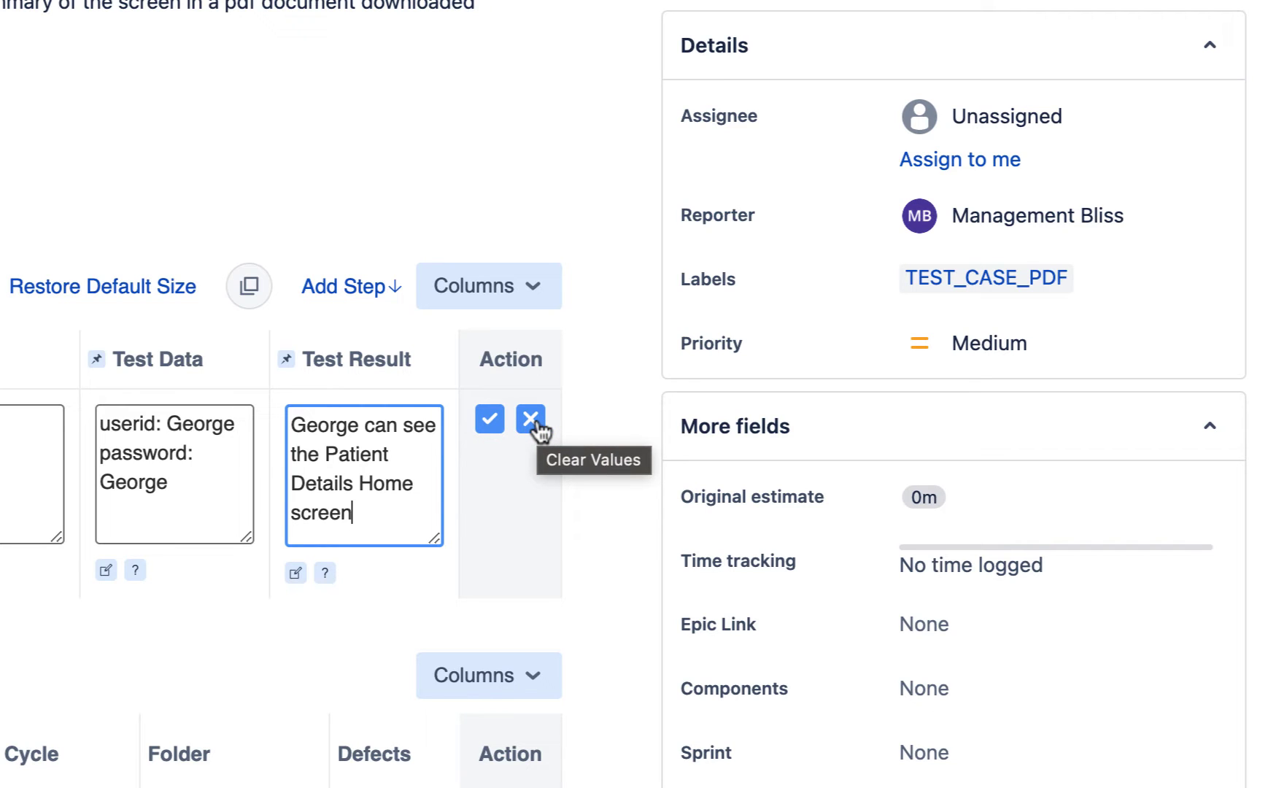
{"action": "left_click", "coordinate": [489, 420]}
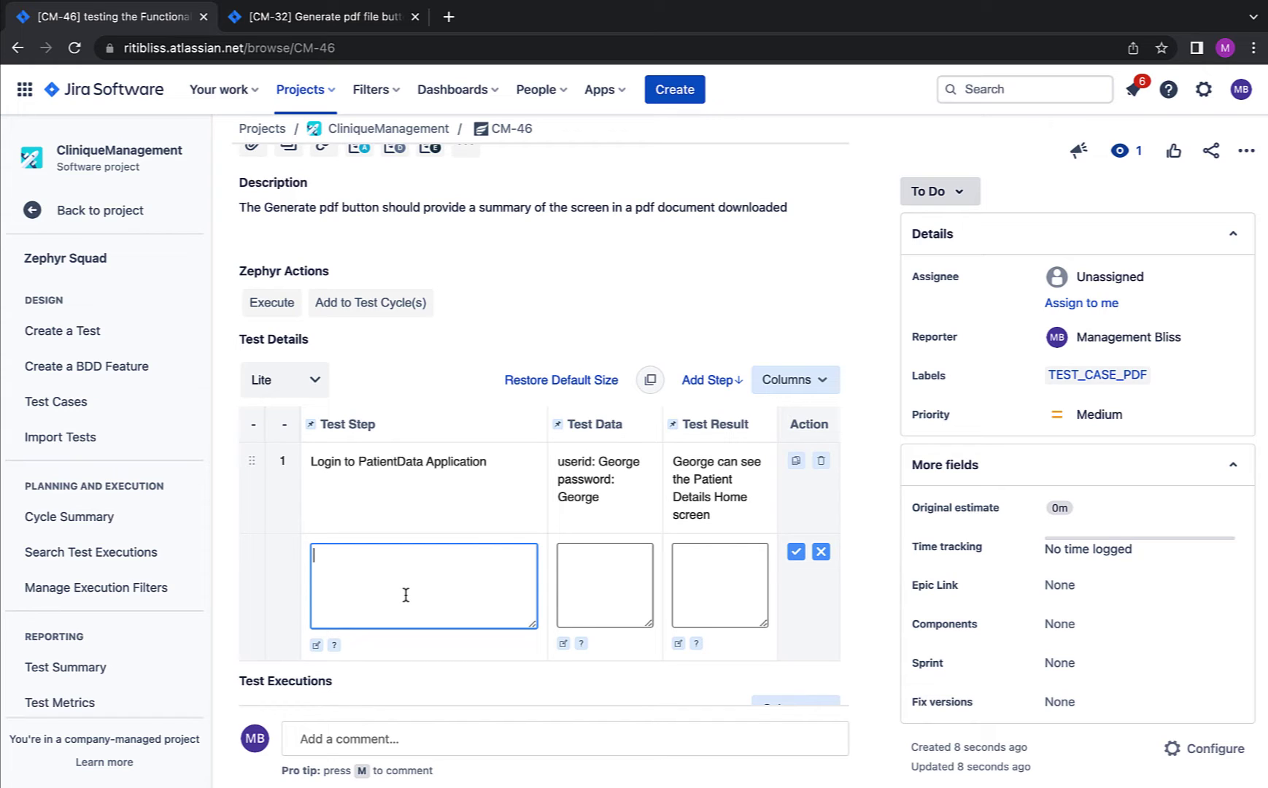
{"action": "type", "text": "Move to Summary Page"}
{"action": "key", "text": "Return"}
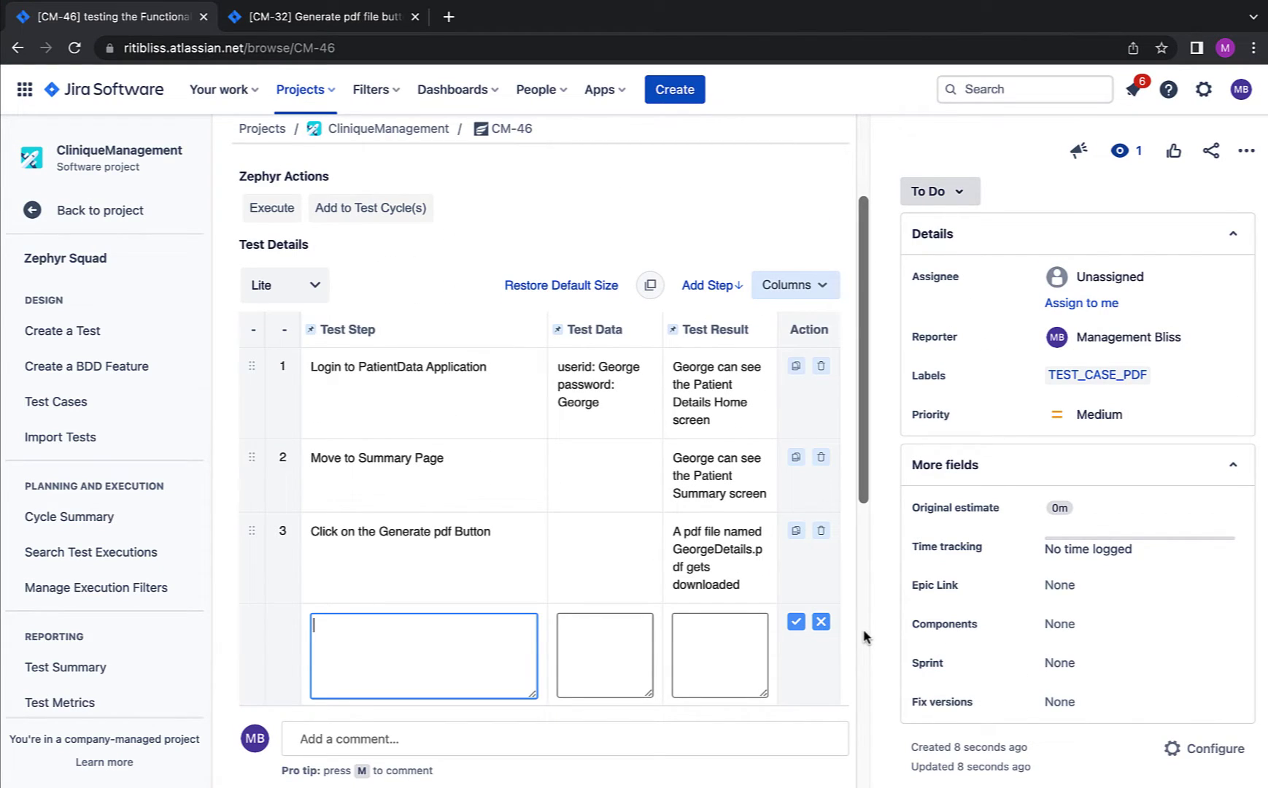
{"action": "scroll", "coordinate": [864, 637], "scroll_direction": "up", "scroll_amount": 3}
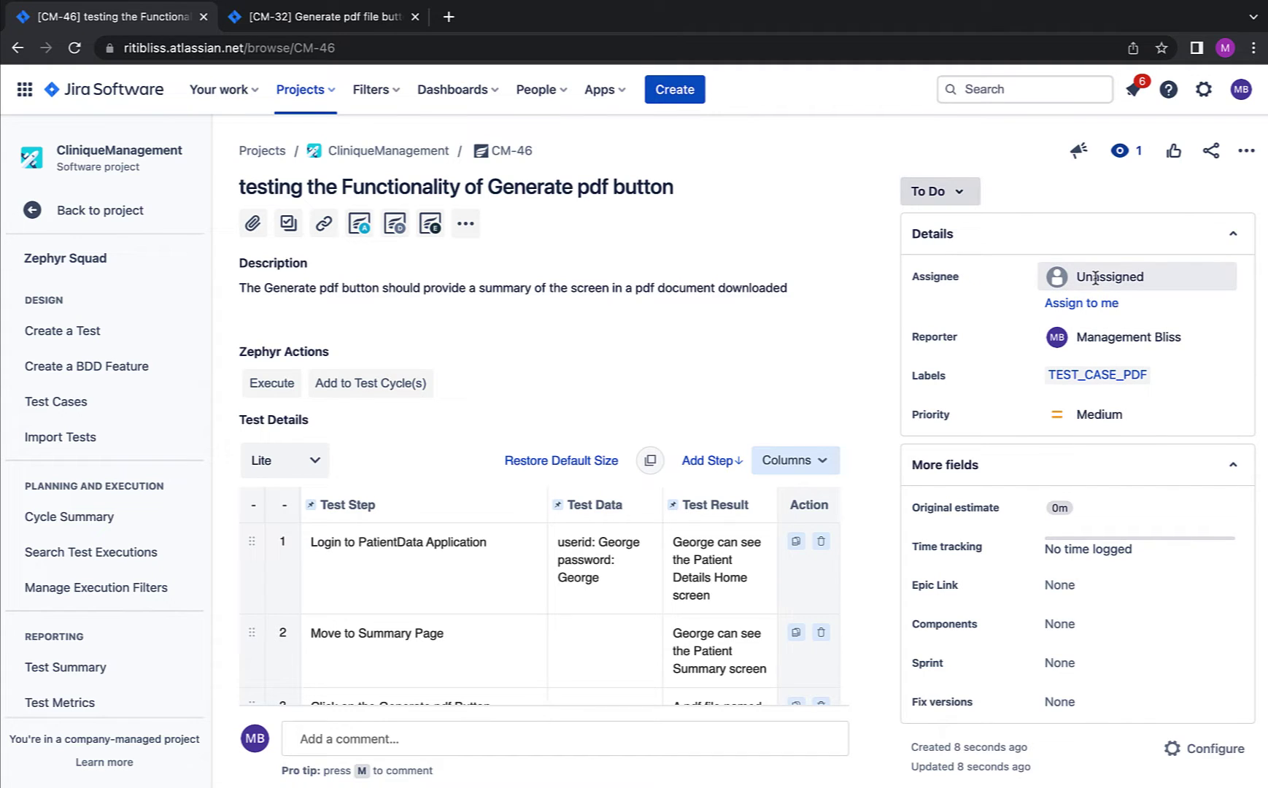
{"action": "scroll", "coordinate": [858, 385], "scroll_direction": "down", "scroll_amount": 6}
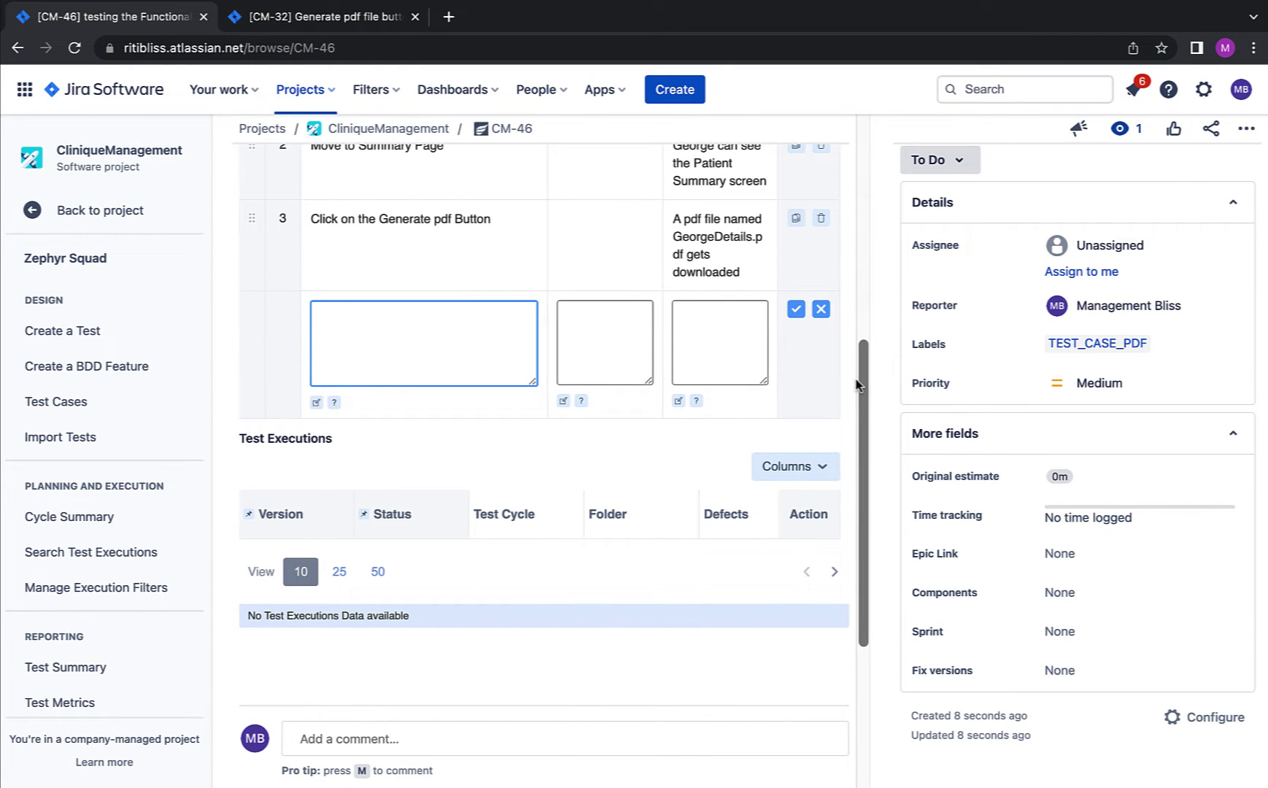
{"action": "scroll", "coordinate": [858, 385], "scroll_direction": "up", "scroll_amount": 4}
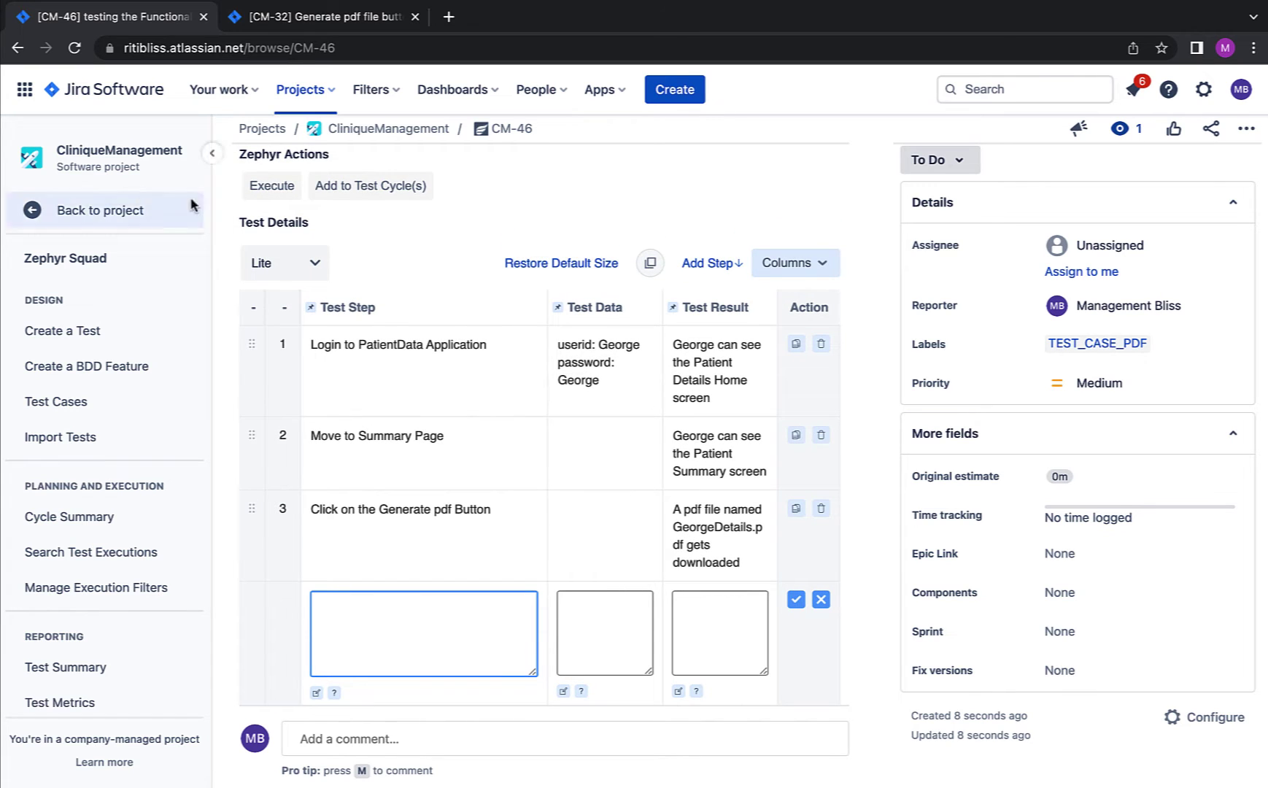
{"action": "scroll", "coordinate": [266, 210], "scroll_direction": "up", "scroll_amount": 3}
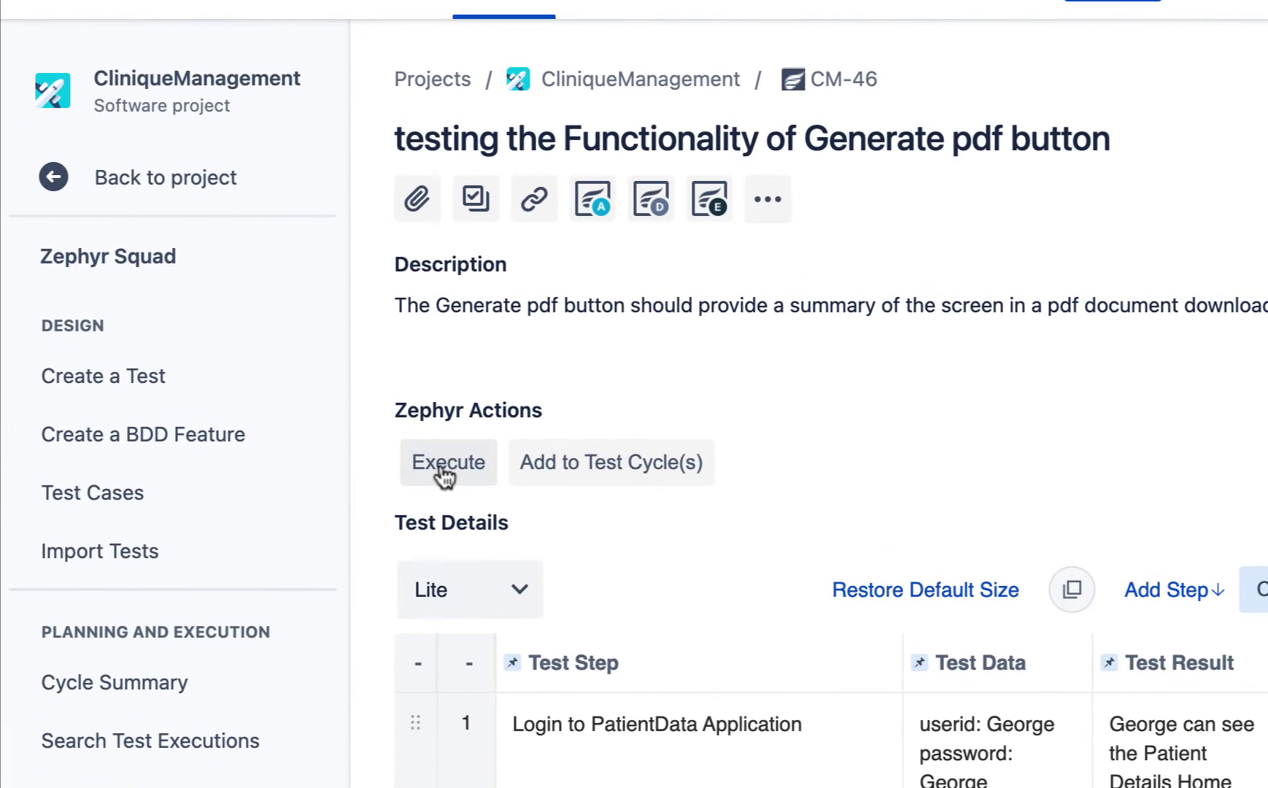
Step: After browsing cycle options for version HPH Clinical Product 1.0, execute CM-46 ad hoc instead
{"action": "left_click", "coordinate": [443, 467]}
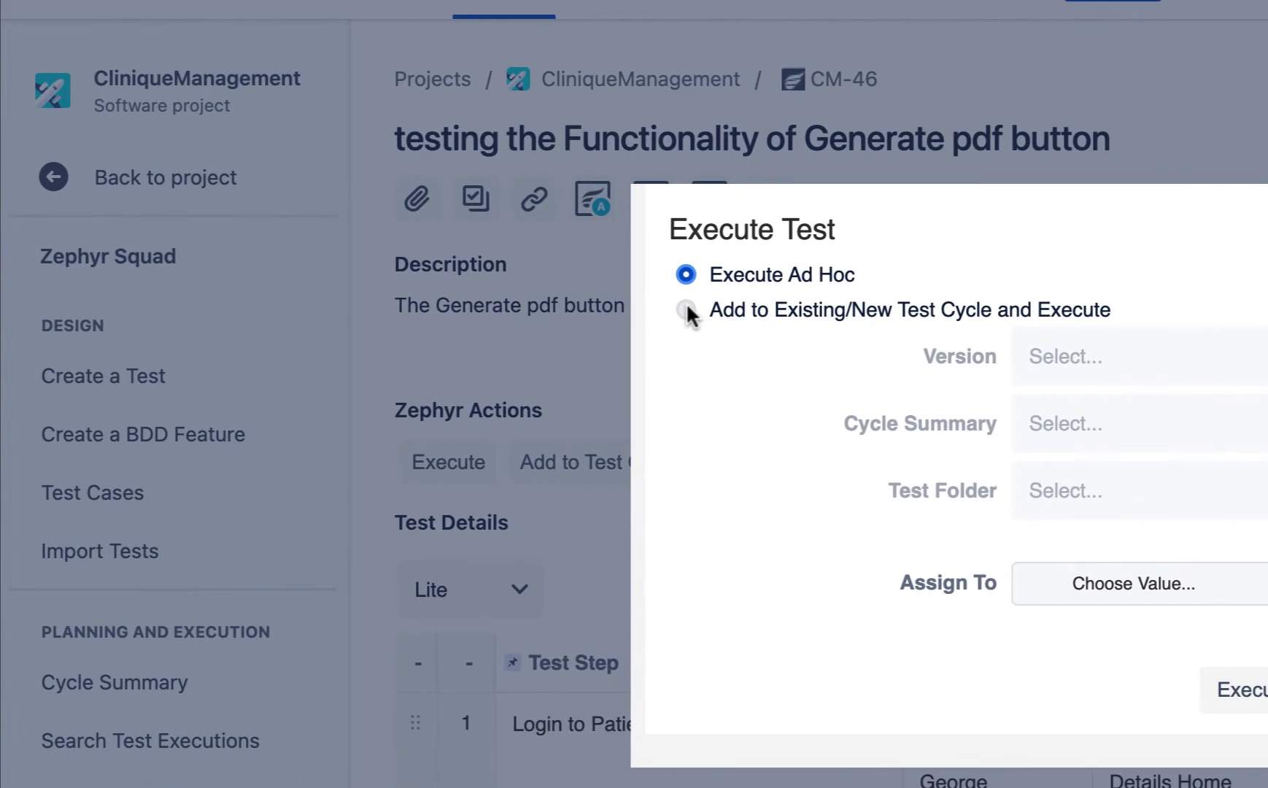
{"action": "left_click", "coordinate": [686, 309]}
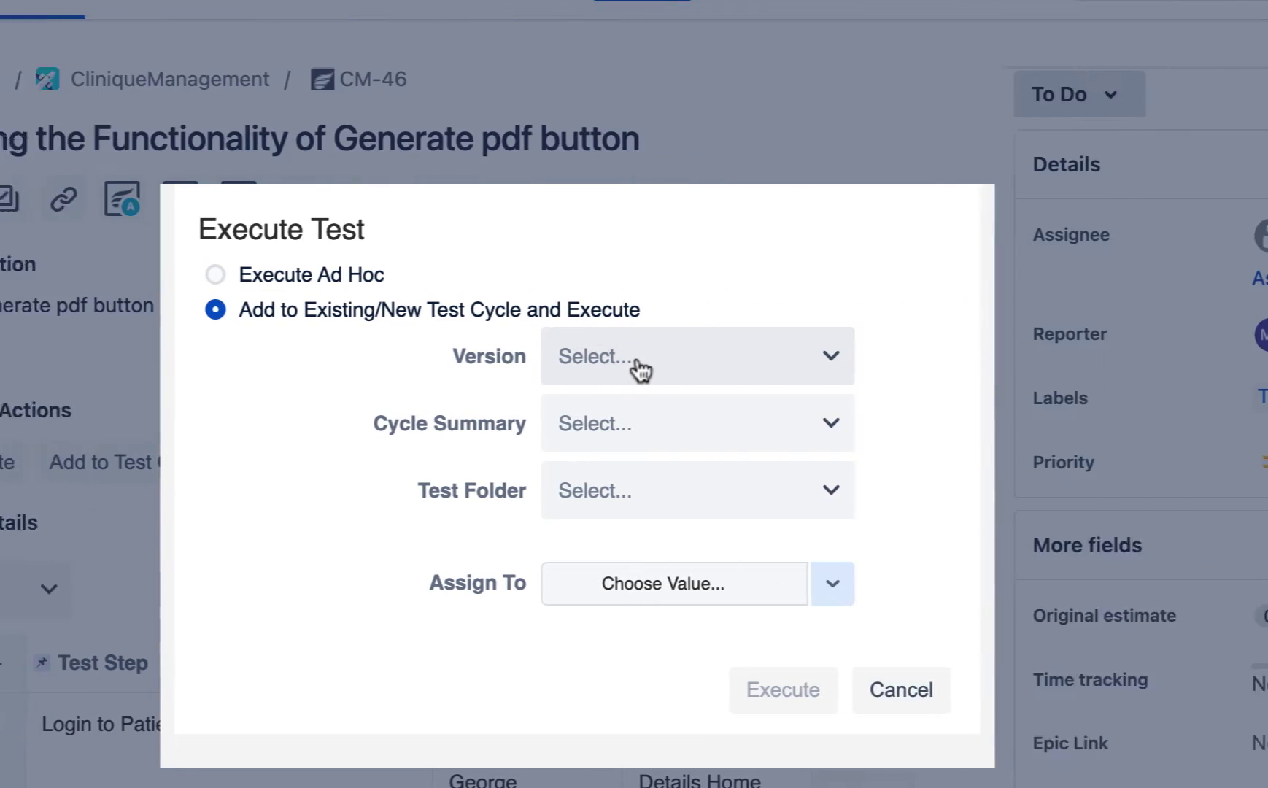
{"action": "left_click", "coordinate": [1107, 363]}
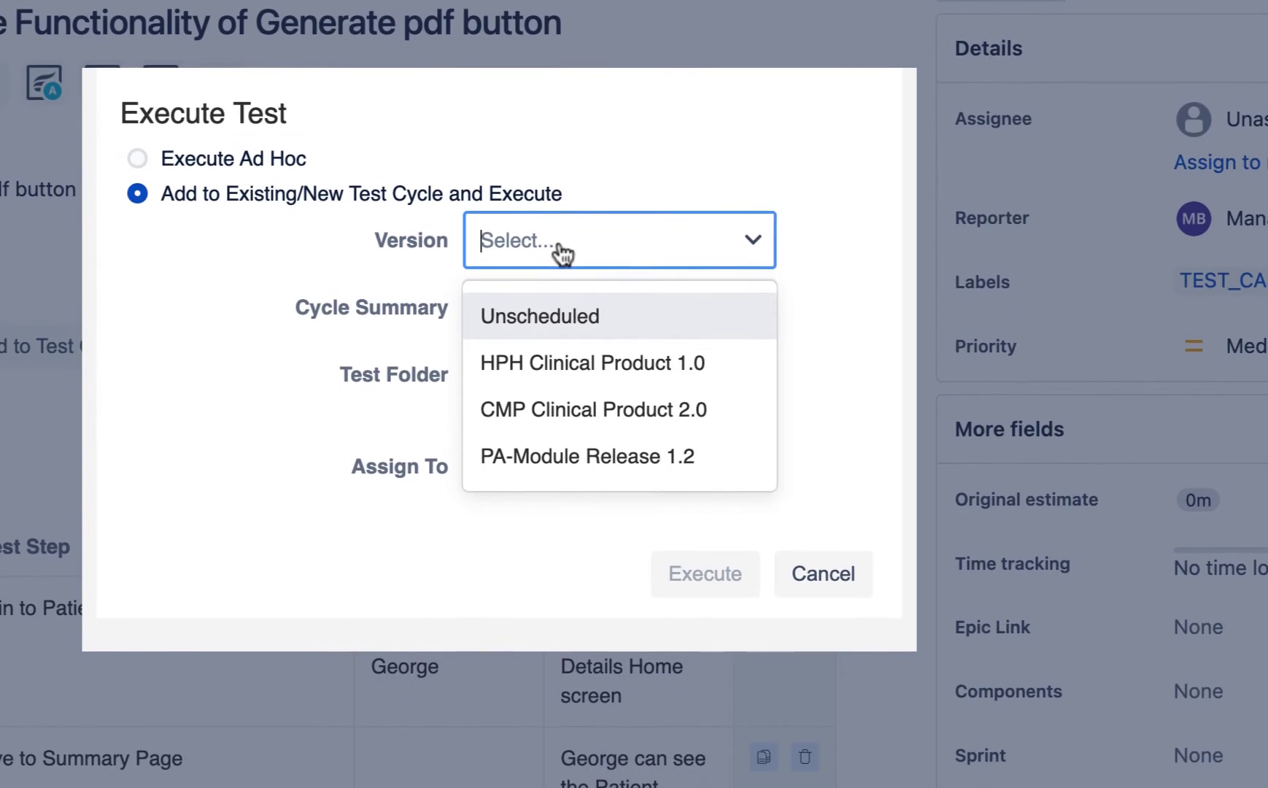
{"action": "left_click", "coordinate": [540, 474]}
{"action": "left_click", "coordinate": [754, 253]}
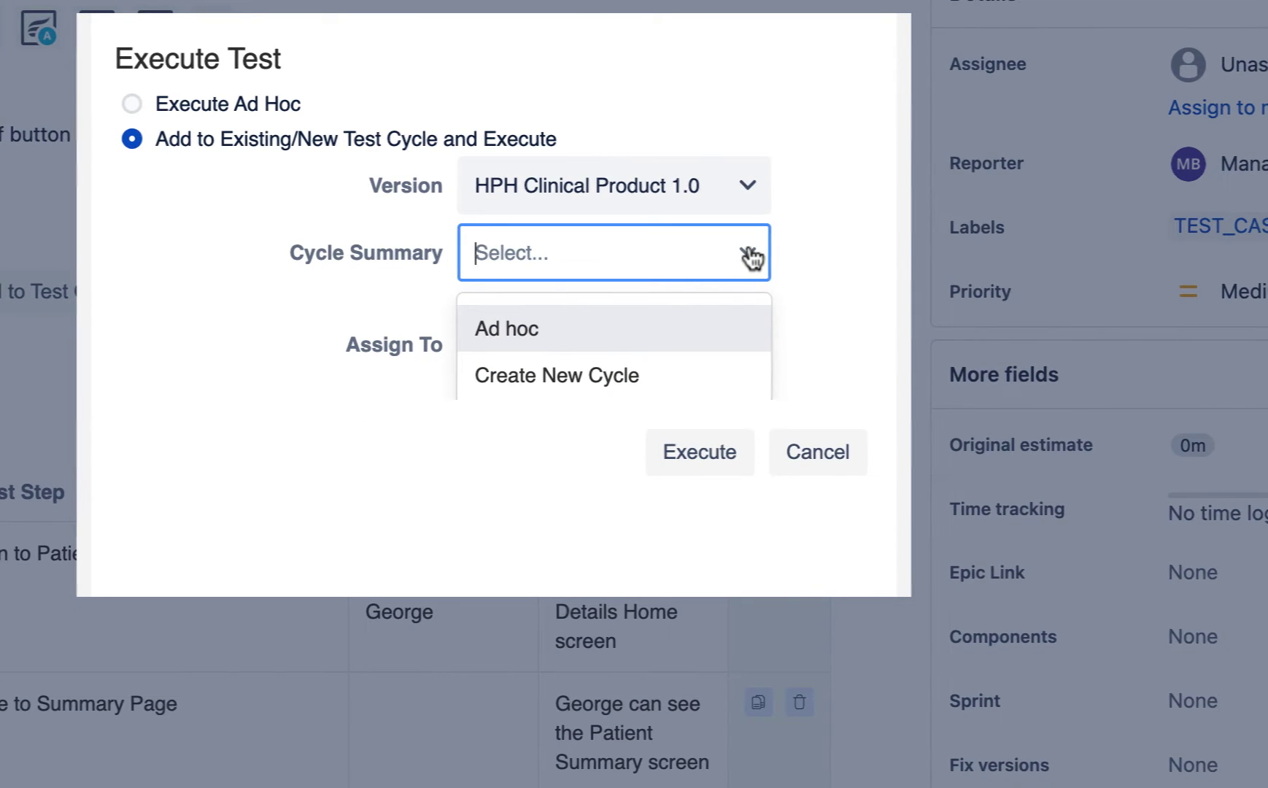
{"action": "left_click", "coordinate": [868, 271]}
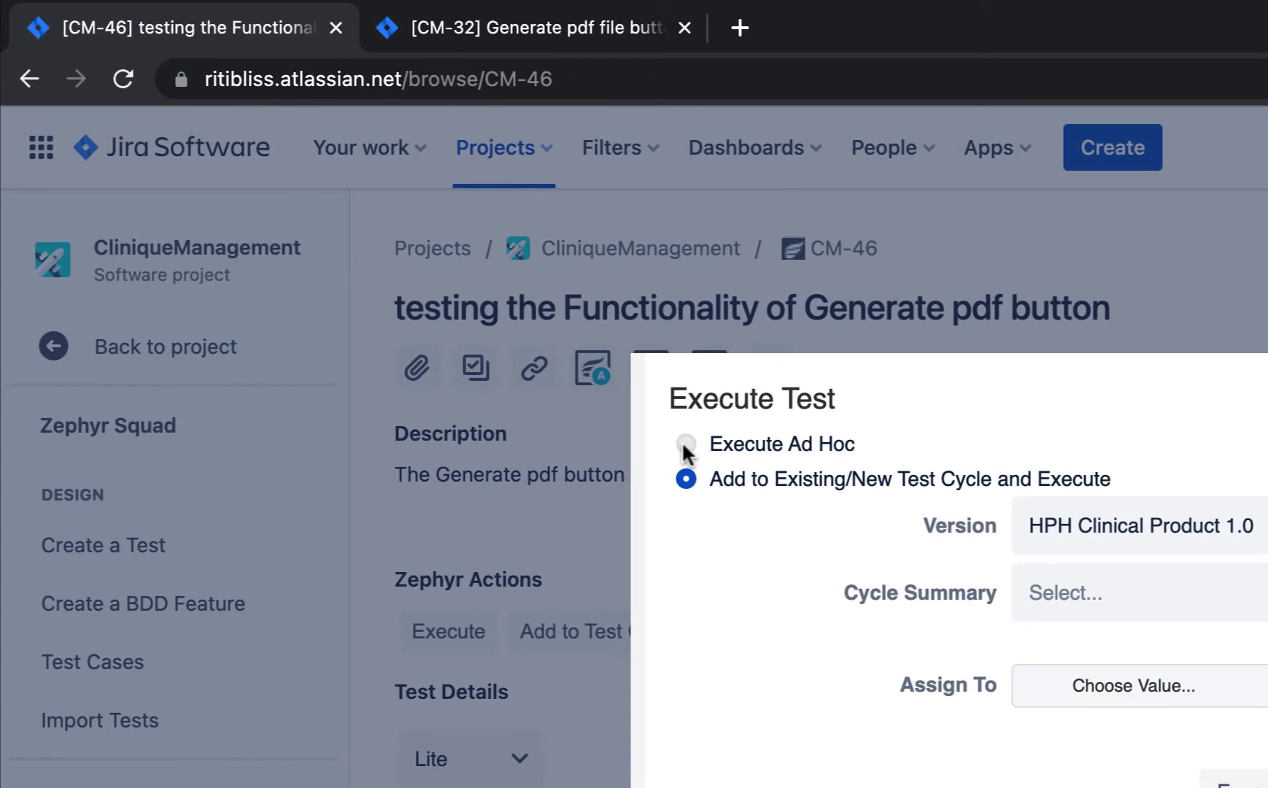
{"action": "left_click", "coordinate": [137, 104]}
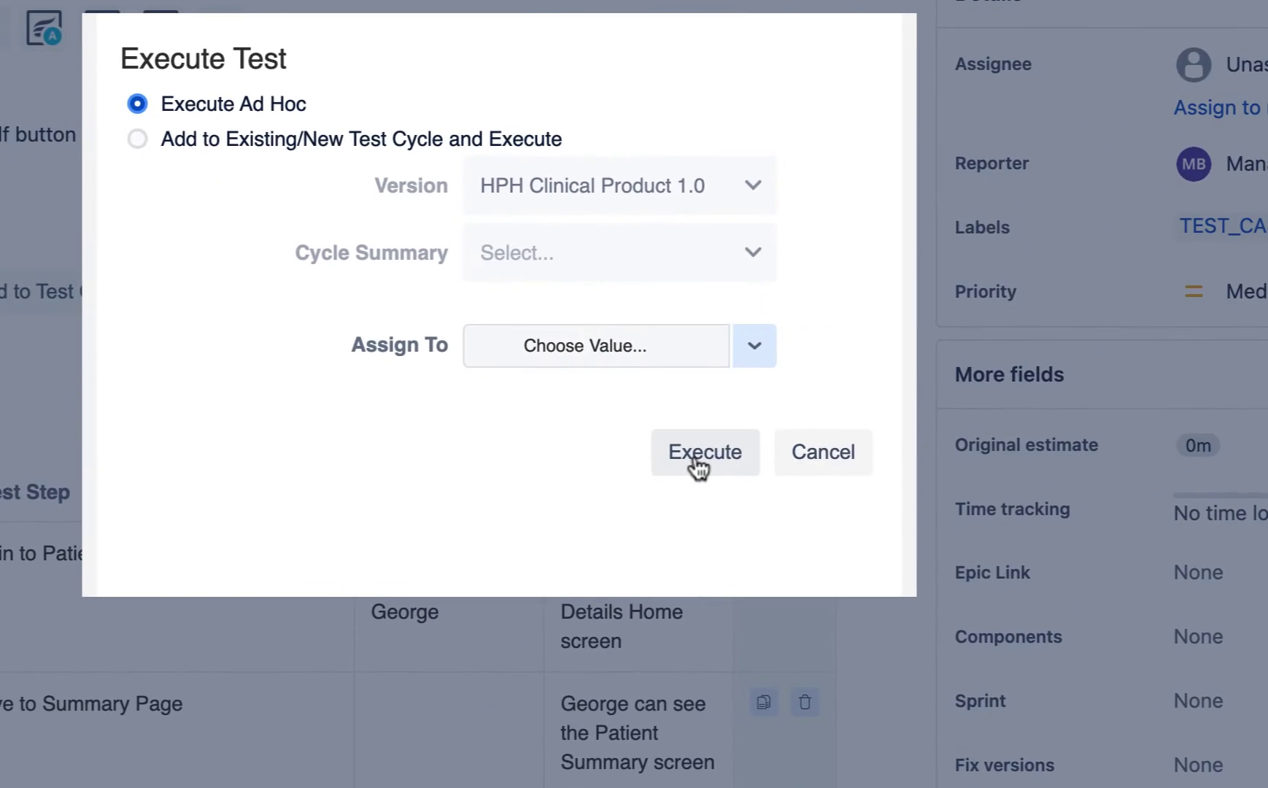
{"action": "left_click", "coordinate": [696, 459]}
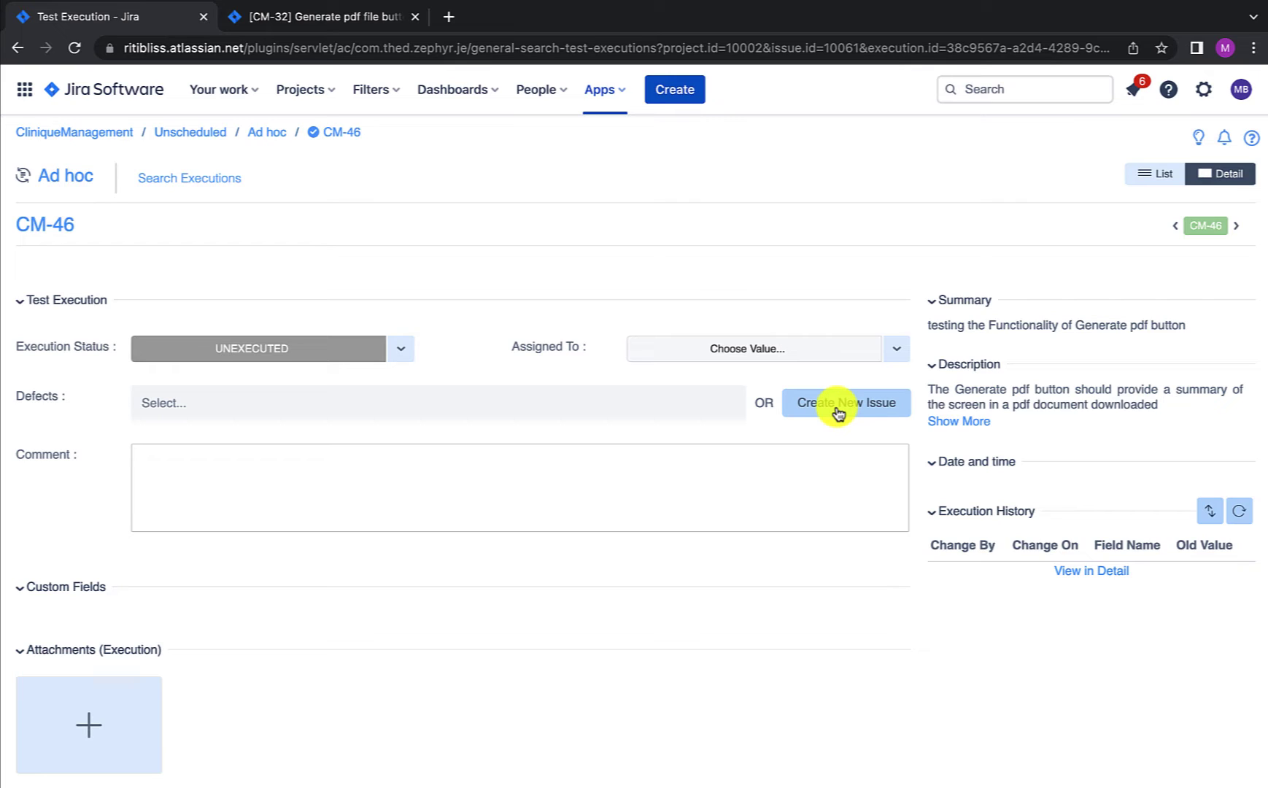
Step: Try a defect search for 'cm' and the comment field, leaving the execution Unexecuted with nothing added
{"action": "left_click", "coordinate": [572, 398]}
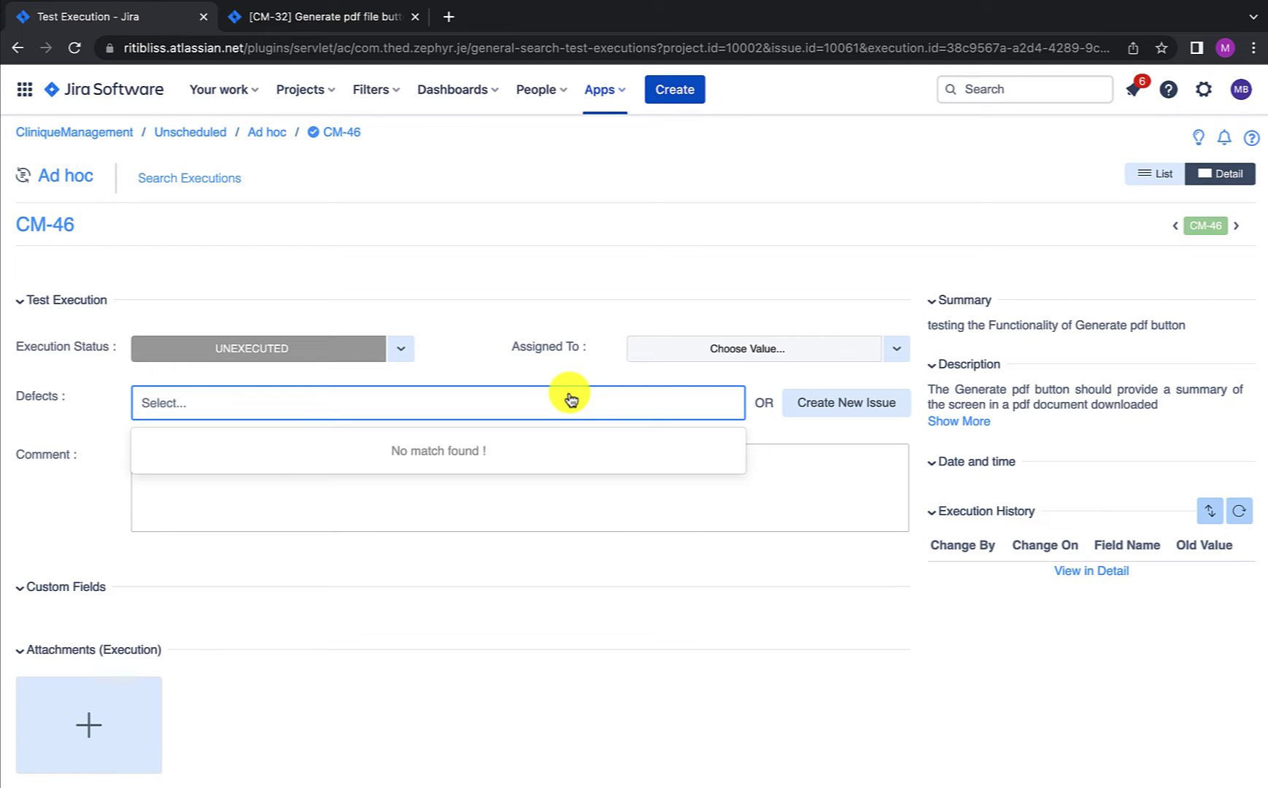
{"action": "type", "text": "cm"}
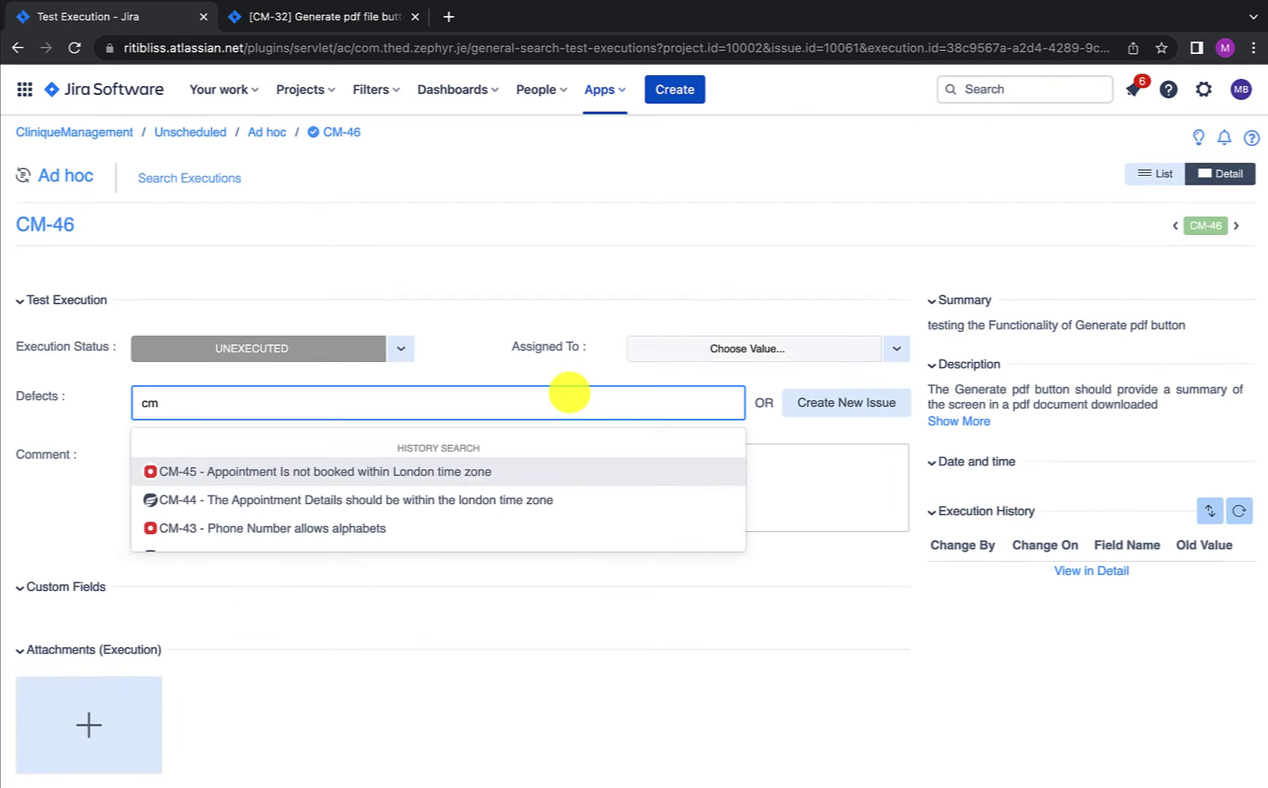
{"action": "left_click", "coordinate": [801, 457]}
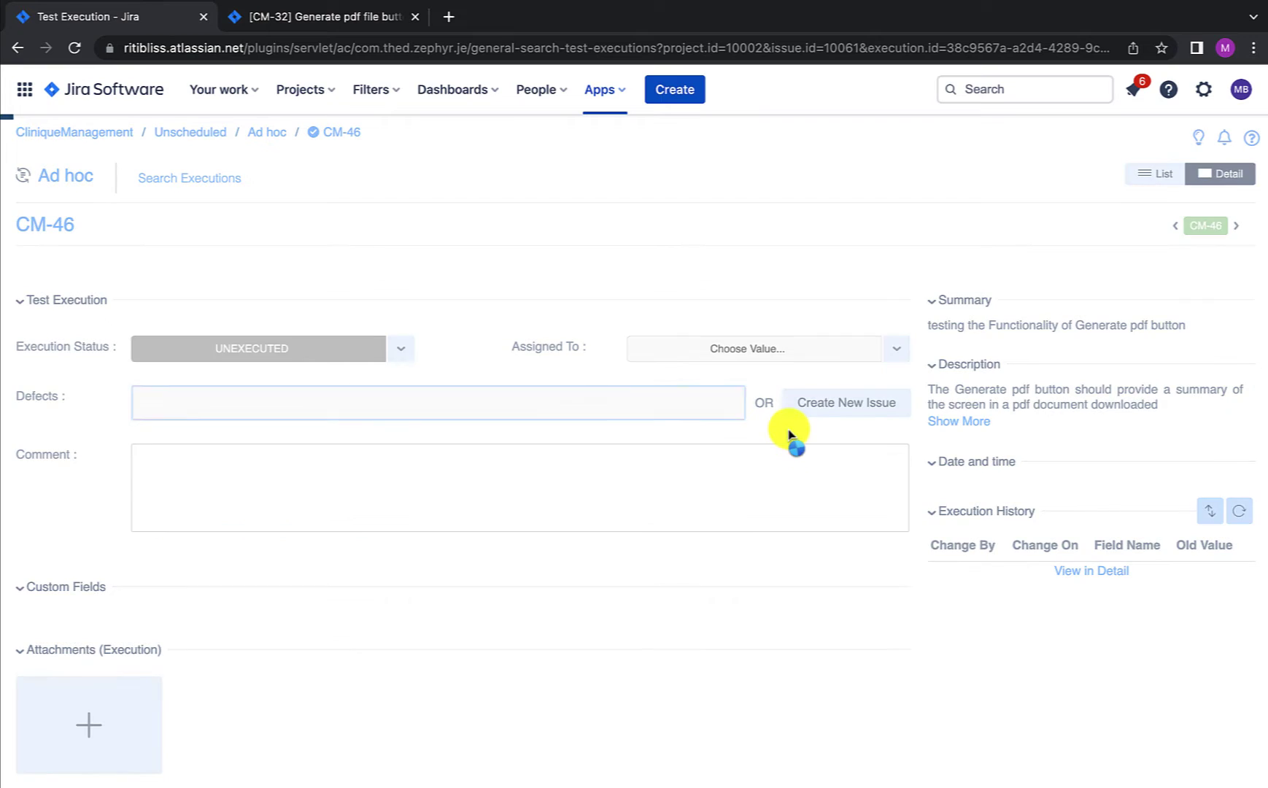
{"action": "left_click", "coordinate": [315, 472]}
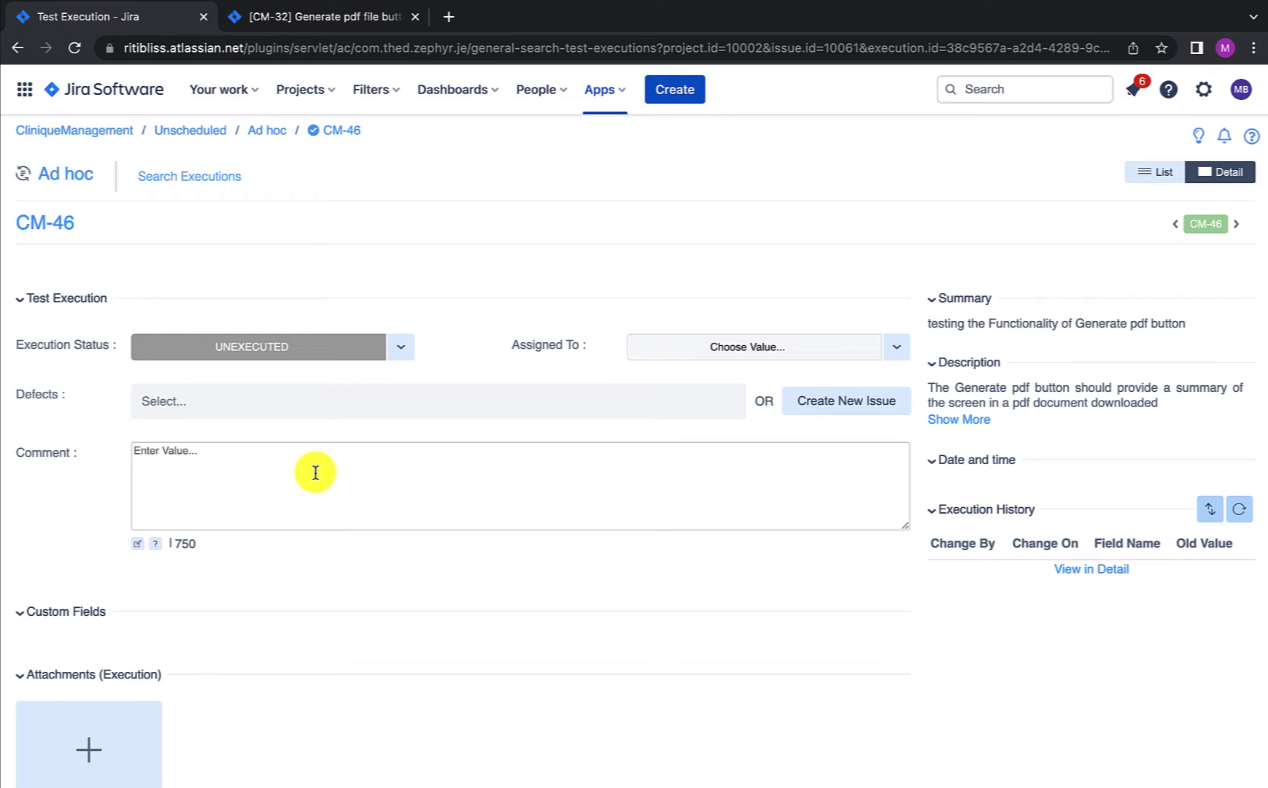
{"action": "scroll", "coordinate": [702, 524], "scroll_direction": "down", "scroll_amount": 3}
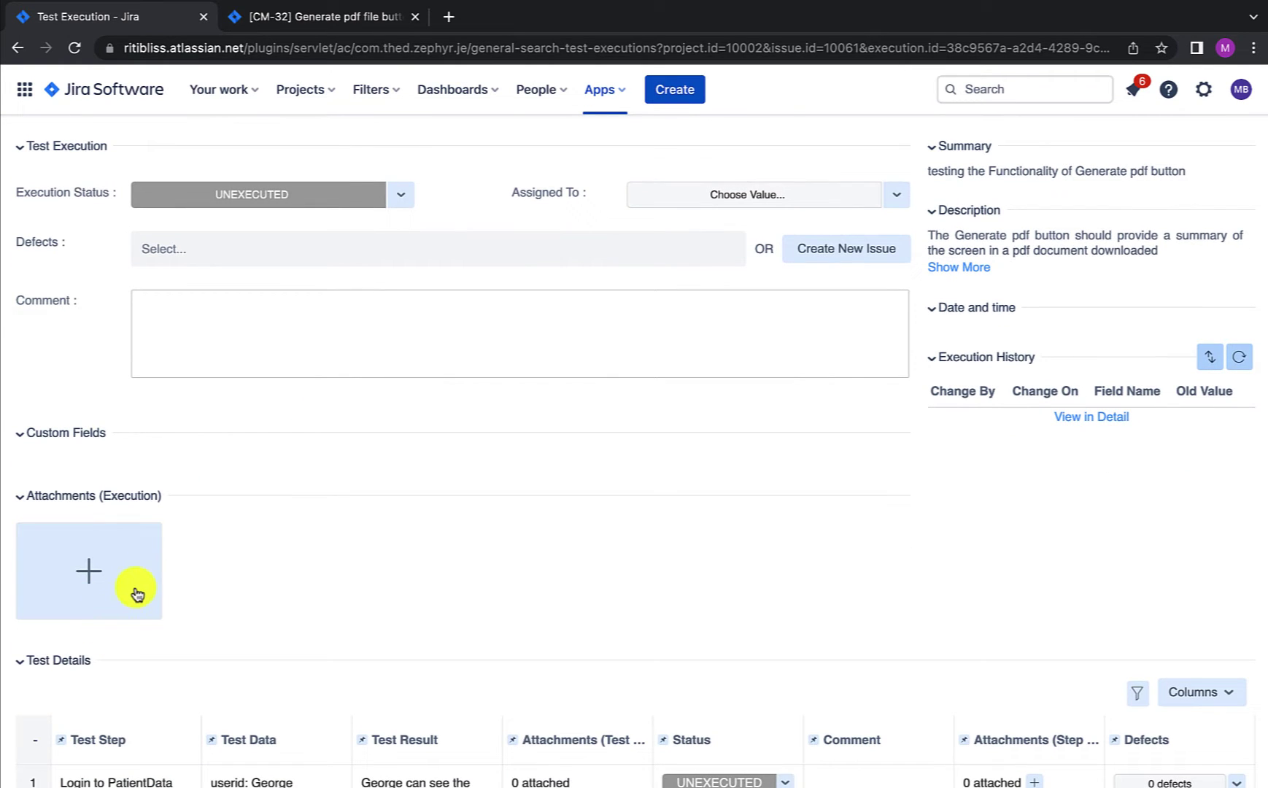
{"action": "scroll", "coordinate": [136, 595], "scroll_direction": "up", "scroll_amount": 1}
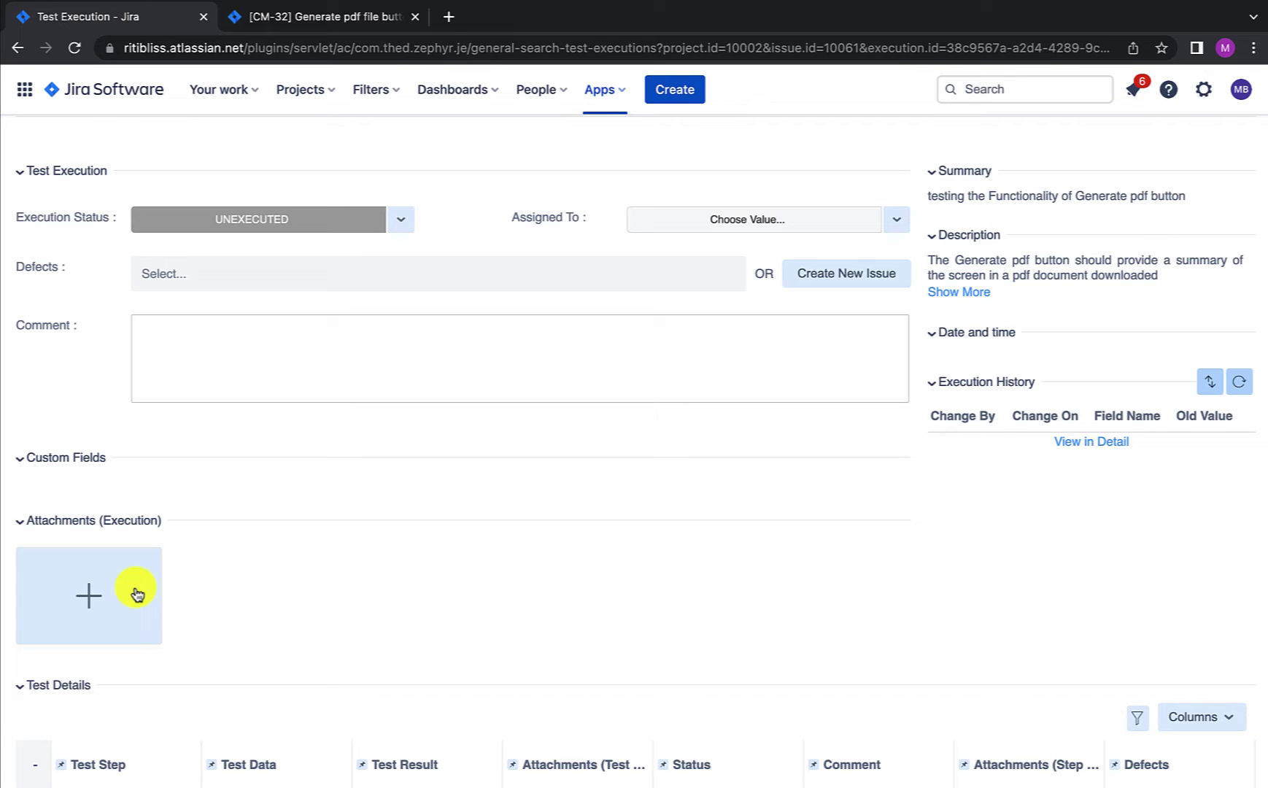
Step: Set the CM-46 ad hoc execution status to PASS and go to Search Executions
{"action": "scroll", "coordinate": [135, 594], "scroll_direction": "up", "scroll_amount": 2}
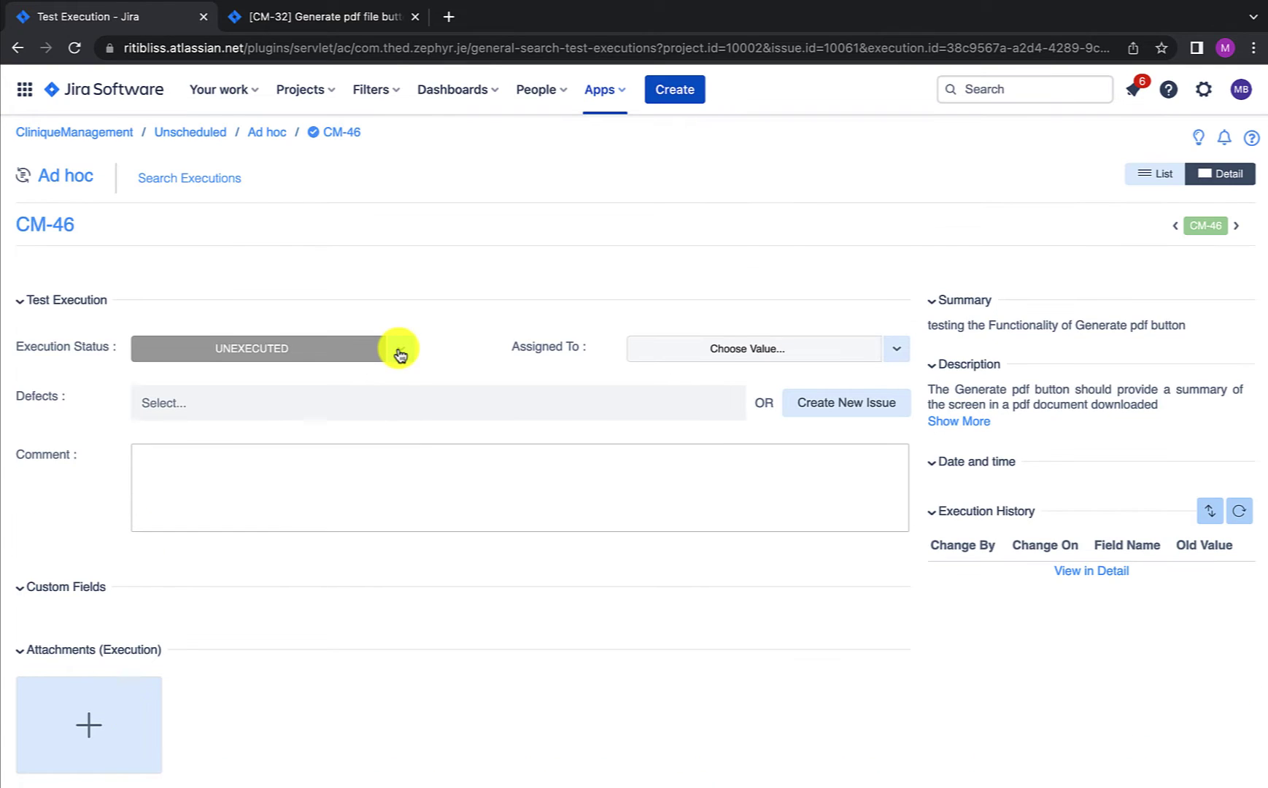
{"action": "left_click", "coordinate": [399, 349]}
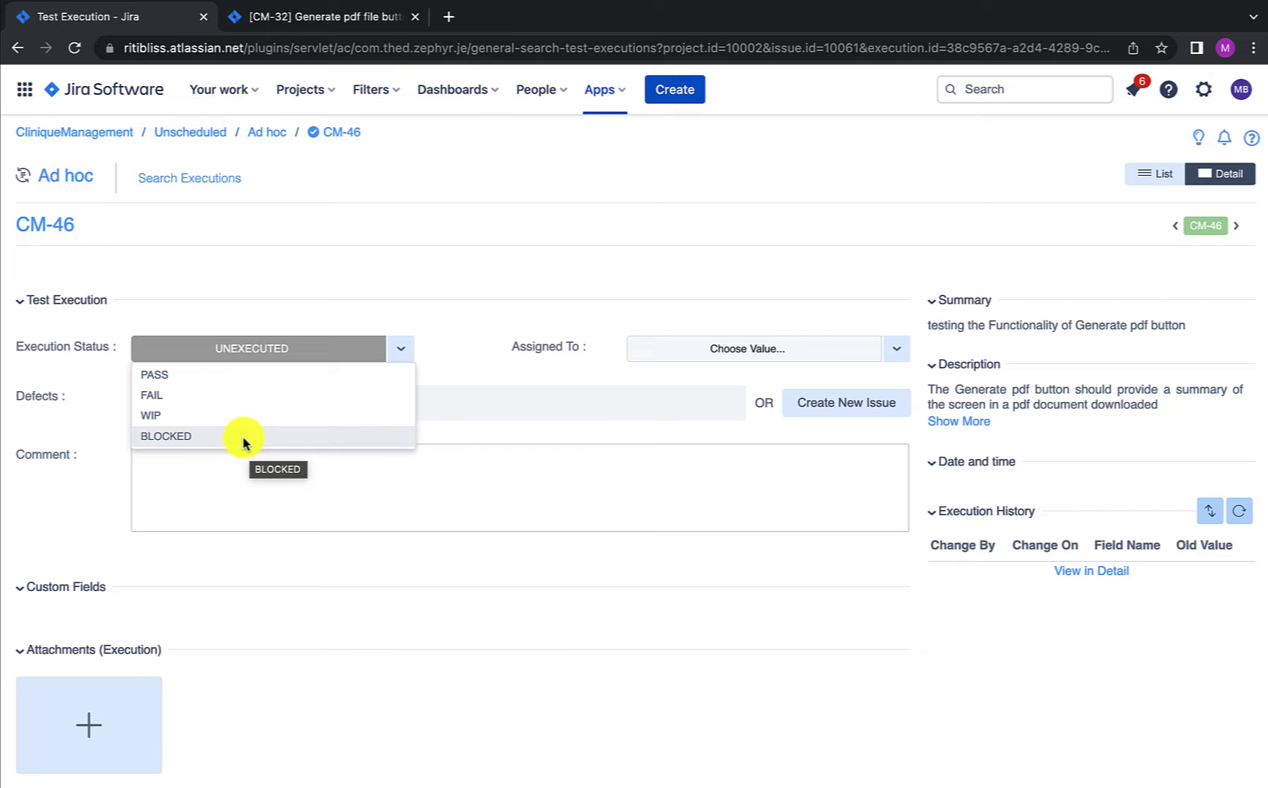
{"action": "left_click", "coordinate": [156, 374]}
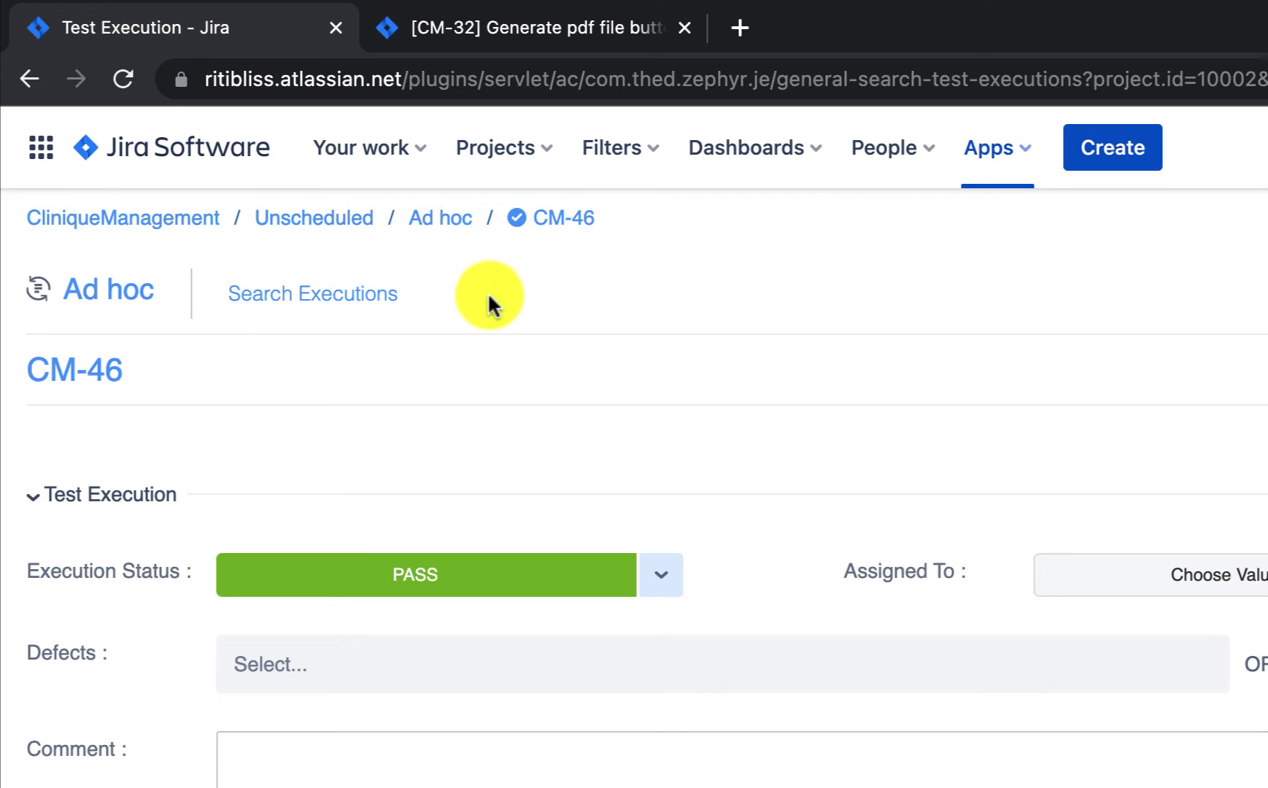
{"action": "left_click", "coordinate": [344, 305]}
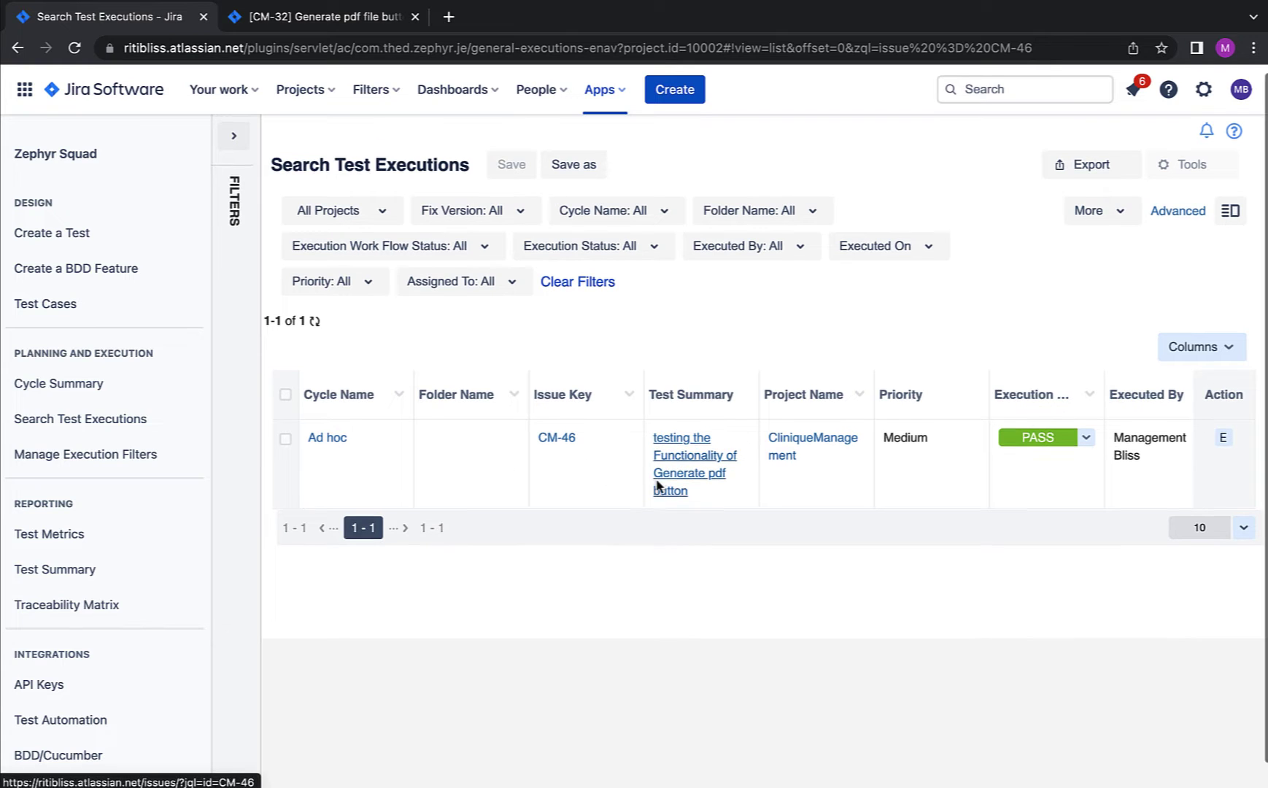
Step: Open CM-46 in a new browser tab and view its Test Executions to confirm the PASS result
{"action": "scroll", "coordinate": [657, 485], "scroll_direction": "down", "scroll_amount": 1}
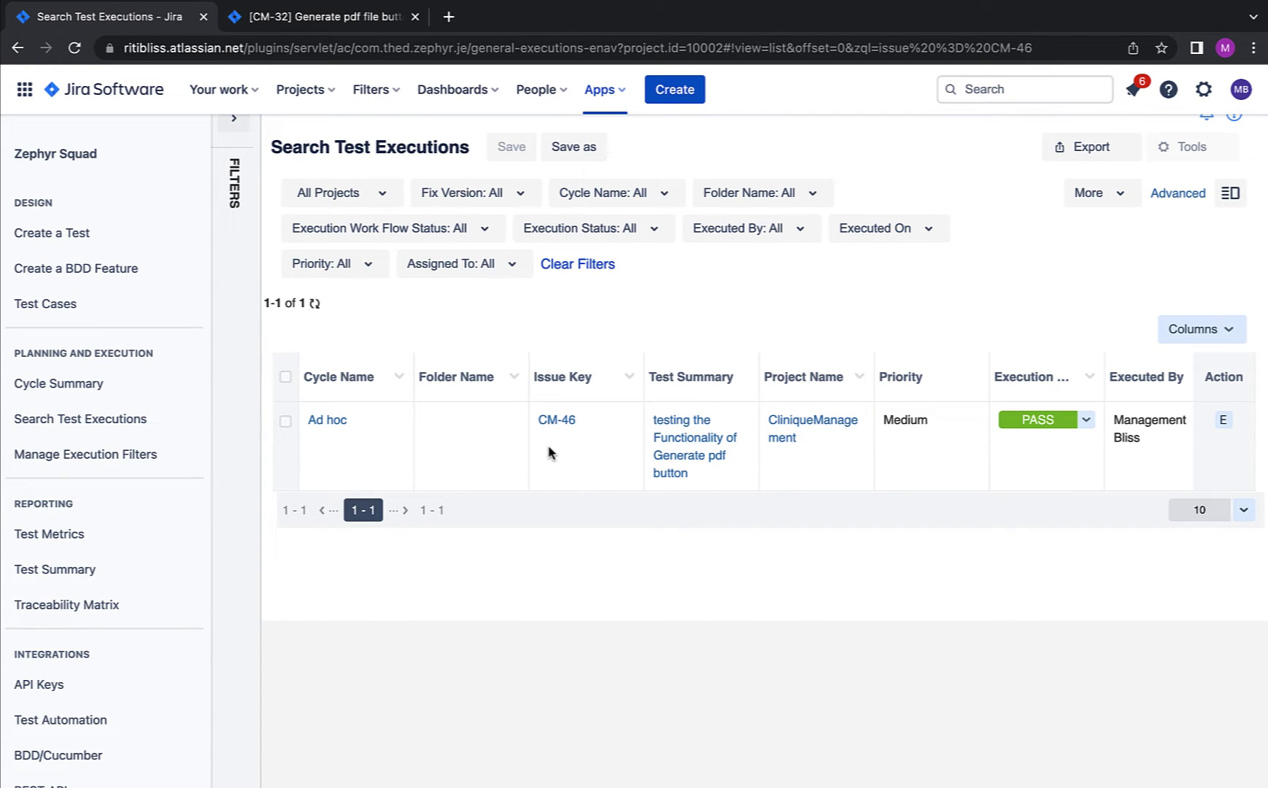
{"action": "right_click", "coordinate": [565, 418]}
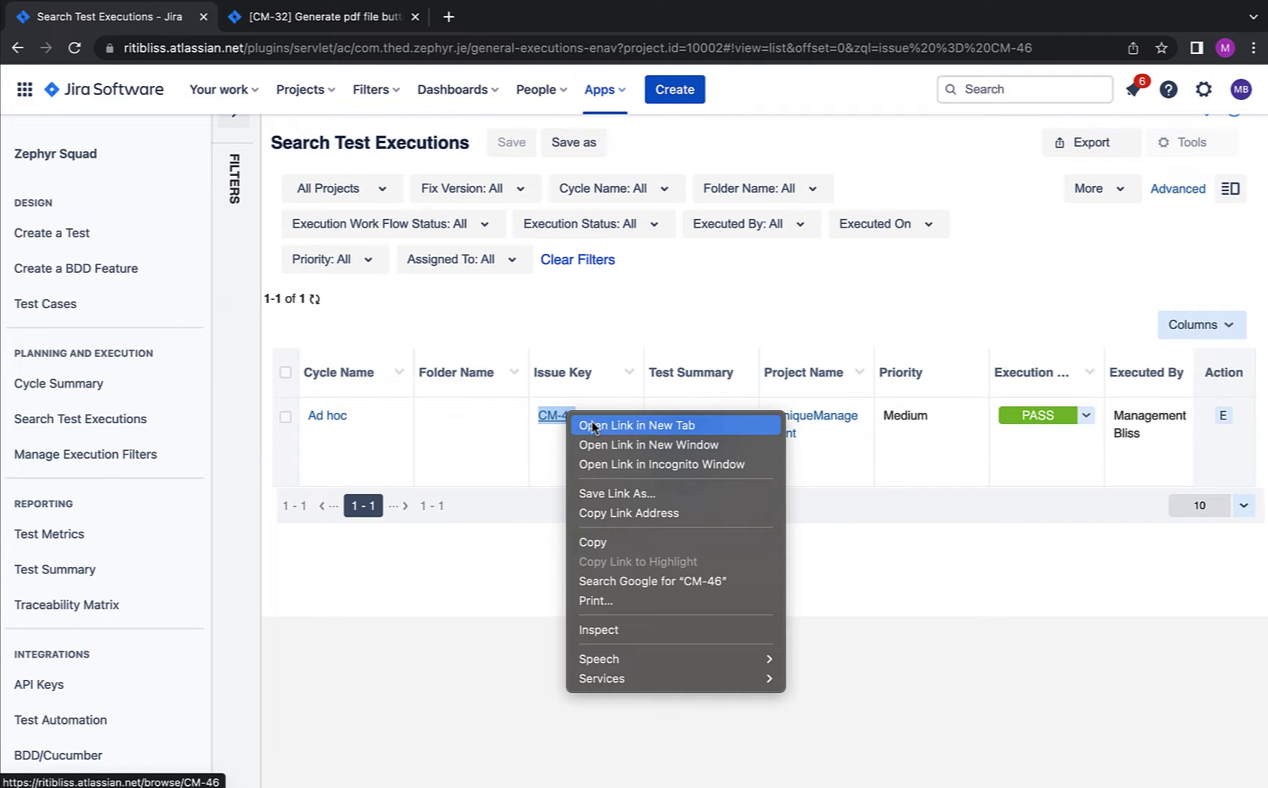
{"action": "left_click", "coordinate": [592, 425]}
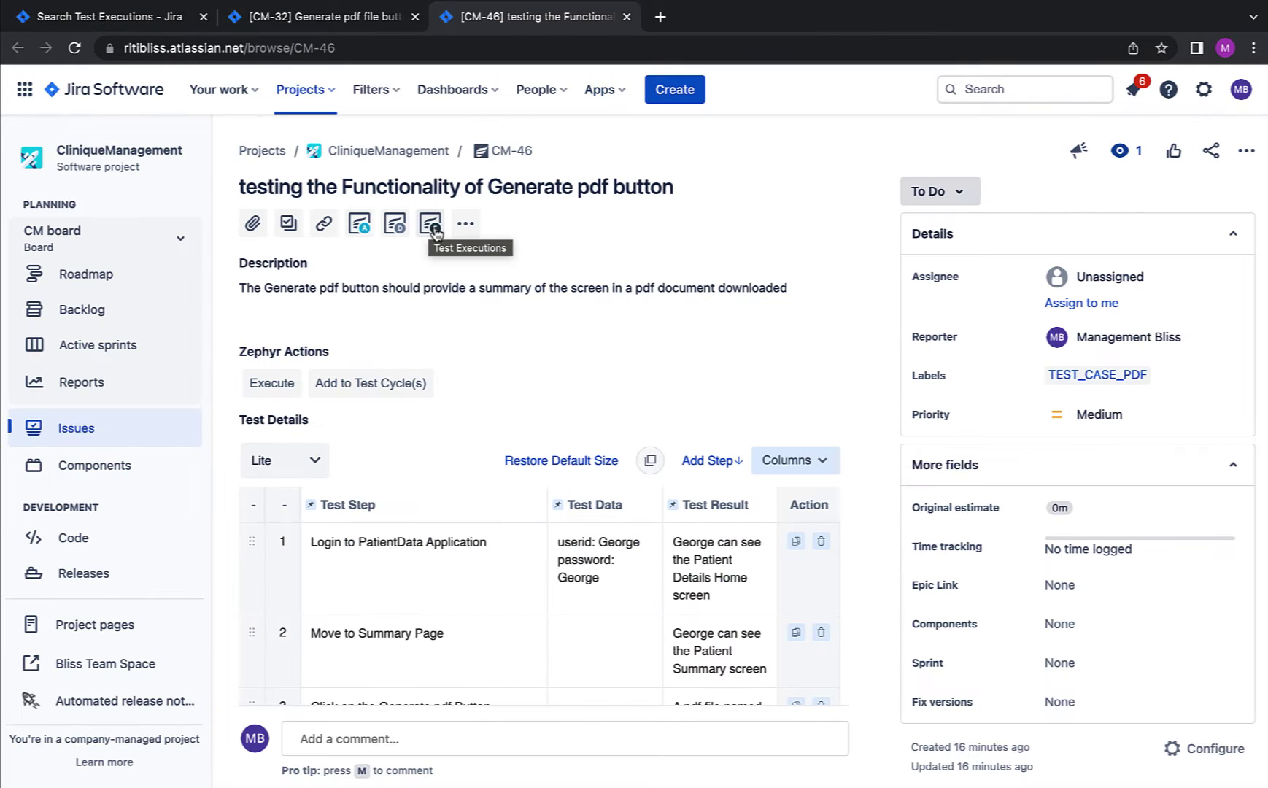
{"action": "left_click", "coordinate": [433, 226]}
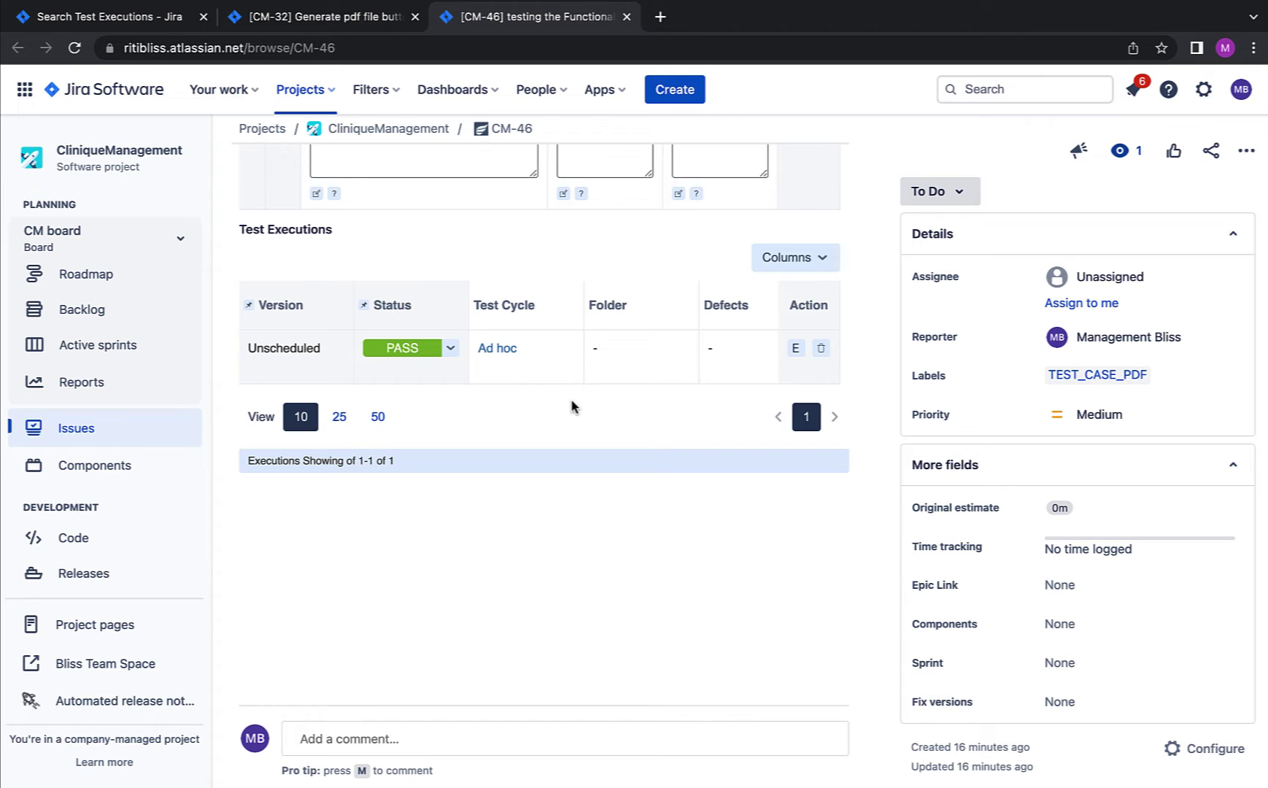
{"action": "scroll", "coordinate": [573, 406], "scroll_direction": "up", "scroll_amount": 10}
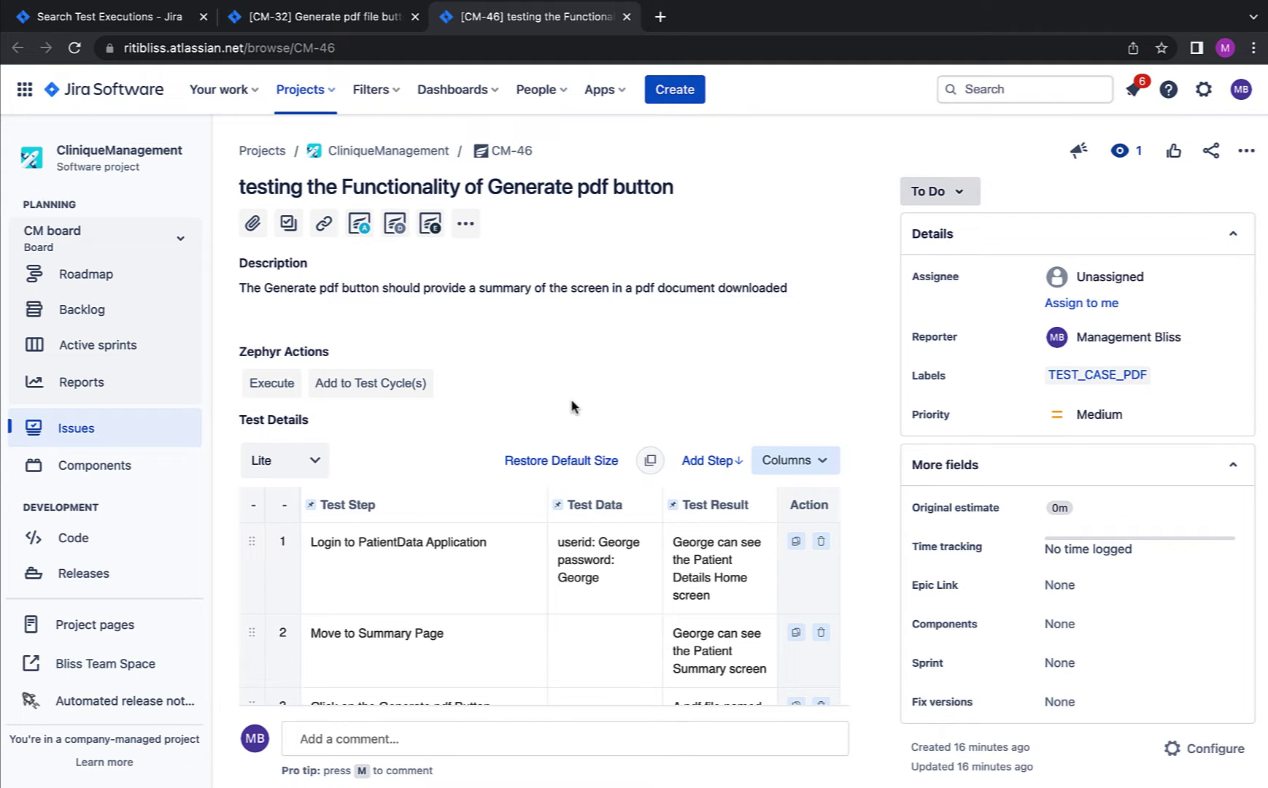
{"action": "scroll", "coordinate": [164, 487], "scroll_direction": "down", "scroll_amount": 3}
Step: From Zephyr Squad, start a BDD Feature to get a blank CliniqueManagement Story create form
{"action": "left_click", "coordinate": [115, 639]}
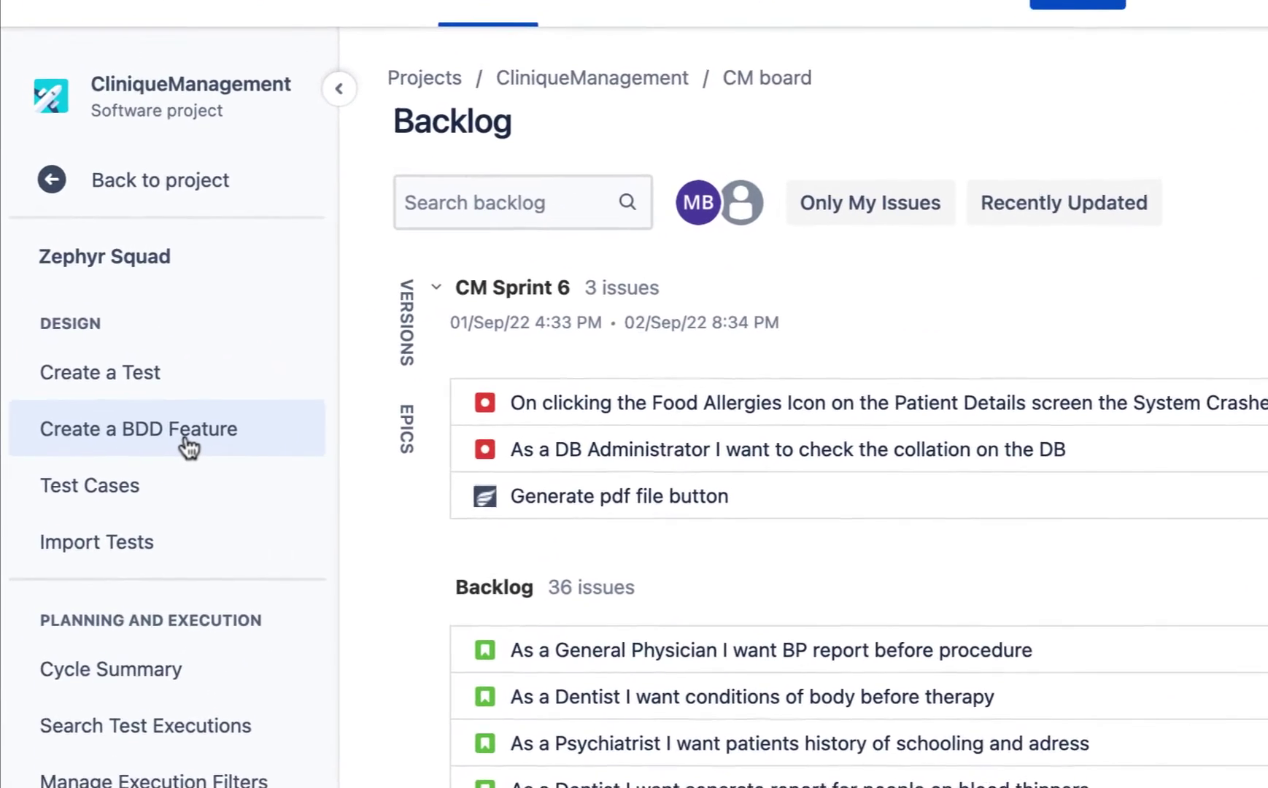
{"action": "left_click", "coordinate": [186, 438]}
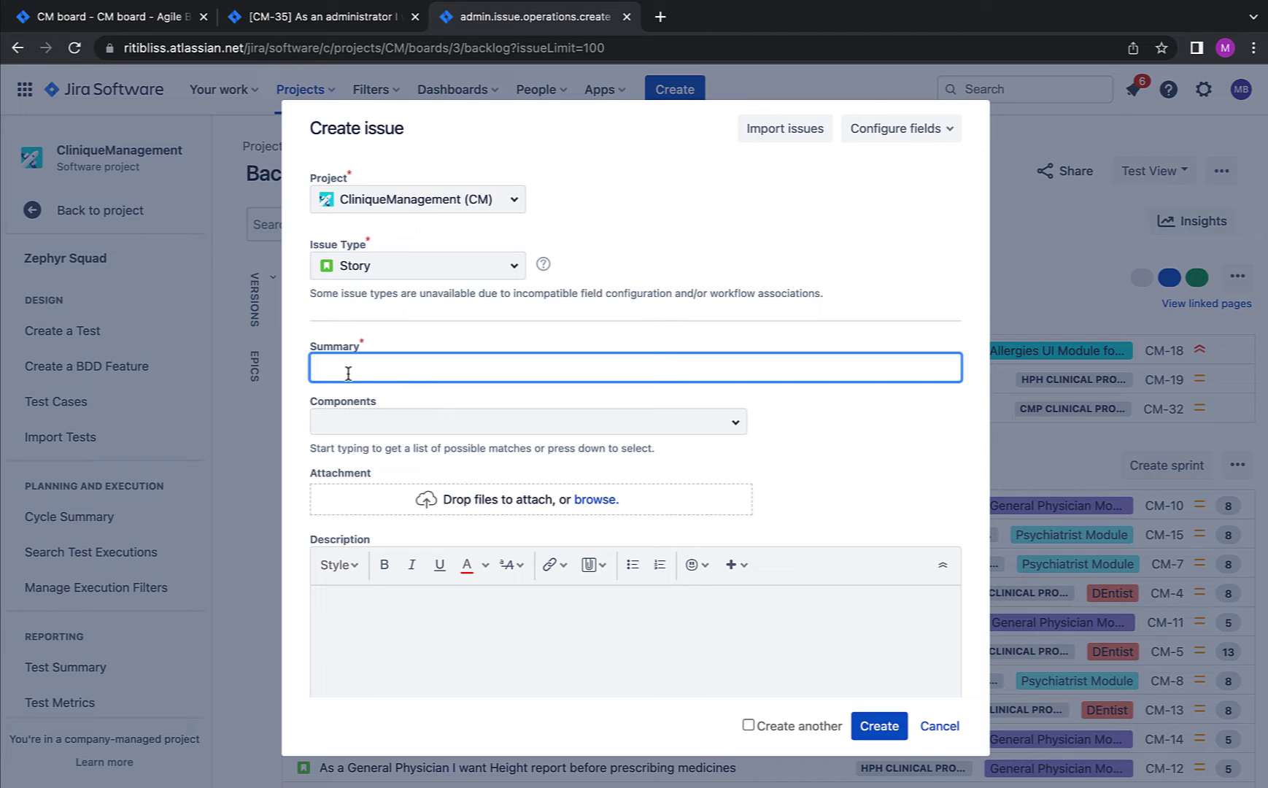
Step: Write the Summary as an administrator story starting 'As' and ending 'so that it is secure'
{"action": "type", "text": "As"}
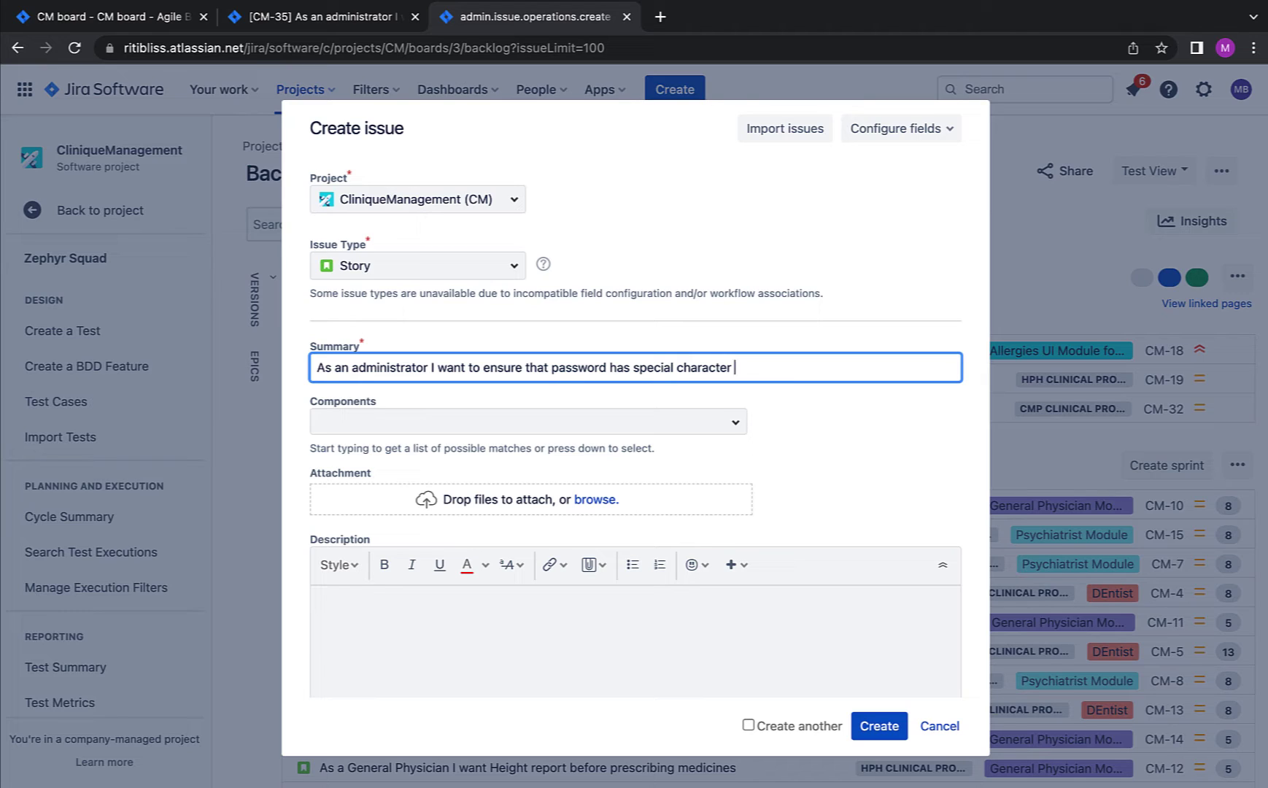
{"action": "type", "text": "so that it is secure"}
{"action": "left_click", "coordinate": [388, 429]}
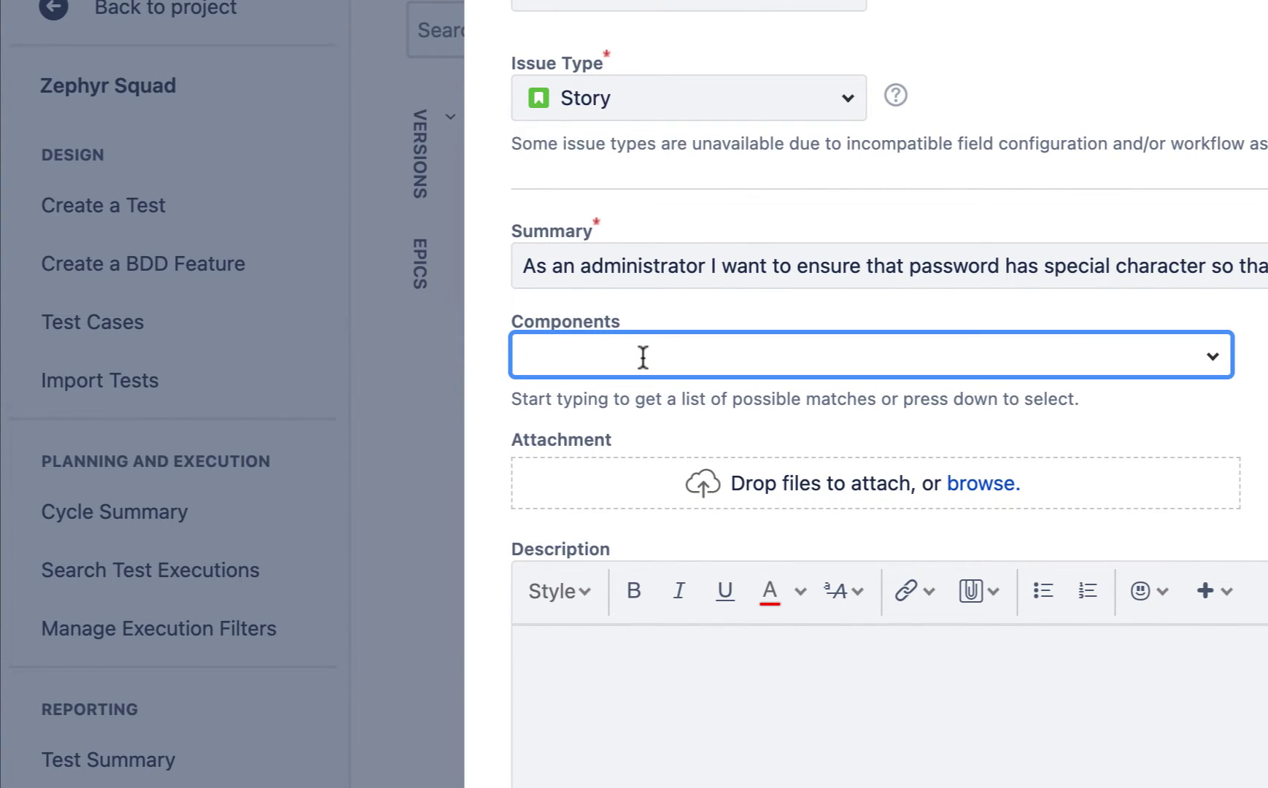
{"action": "scroll", "coordinate": [1039, 490], "scroll_direction": "down", "scroll_amount": 5}
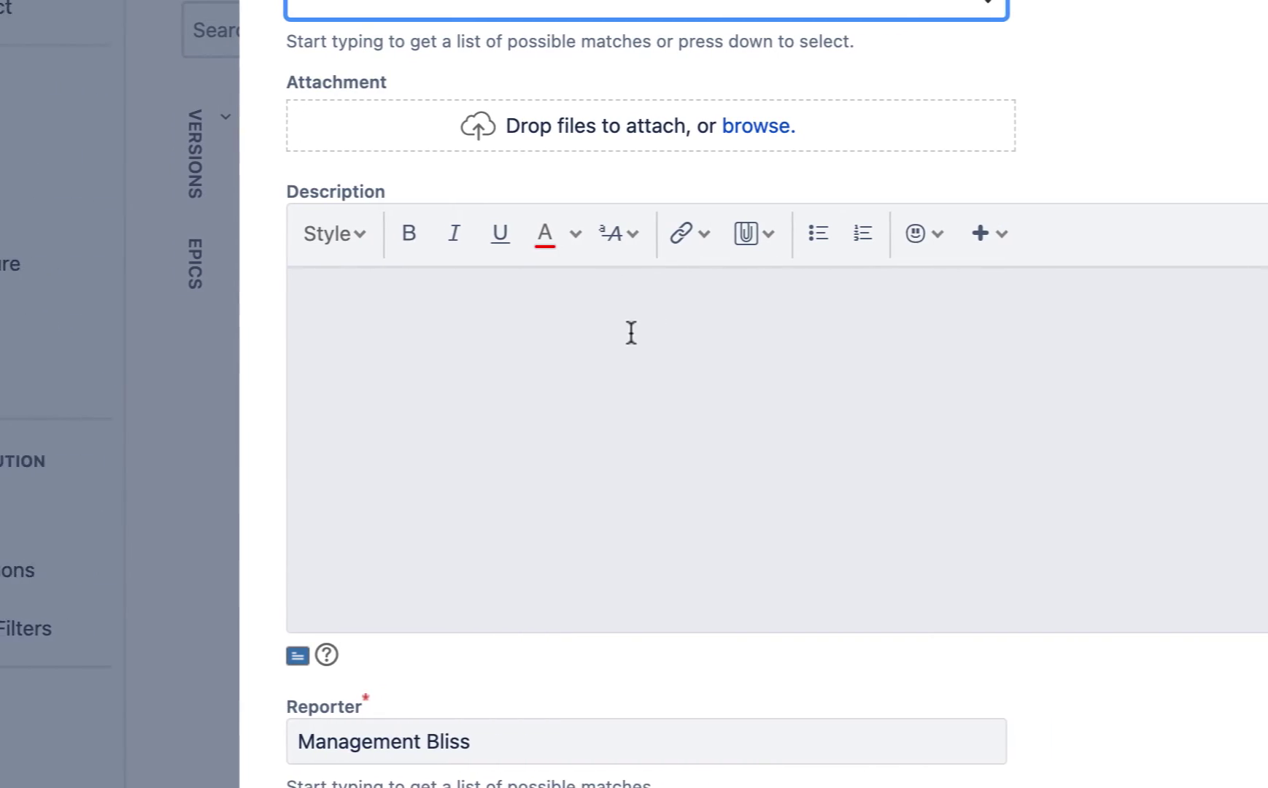
Step: Paste the special-character password rule into Description and insert 'user should' after 'else'
{"action": "left_click", "coordinate": [581, 333]}
{"action": "key", "text": "ctrl+v"}
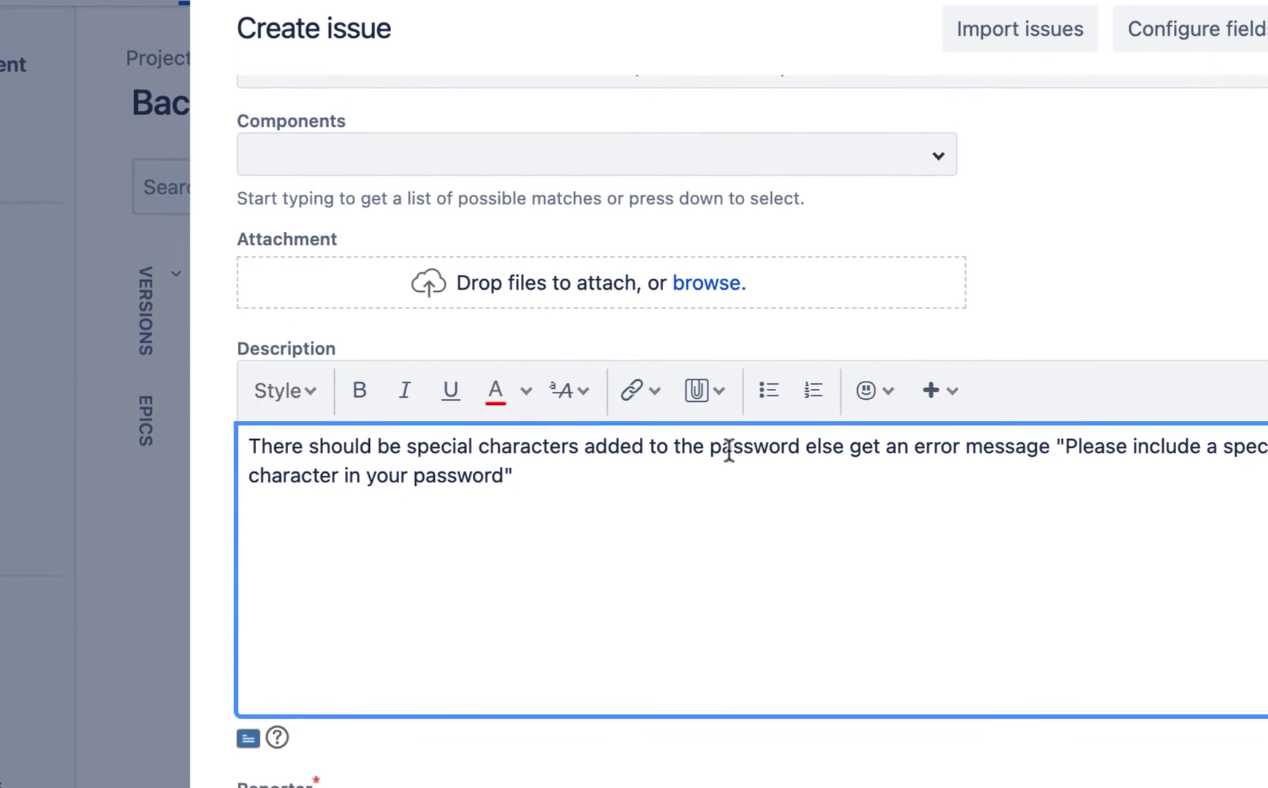
{"action": "left_click", "coordinate": [840, 446]}
{"action": "type", "text": "use"}
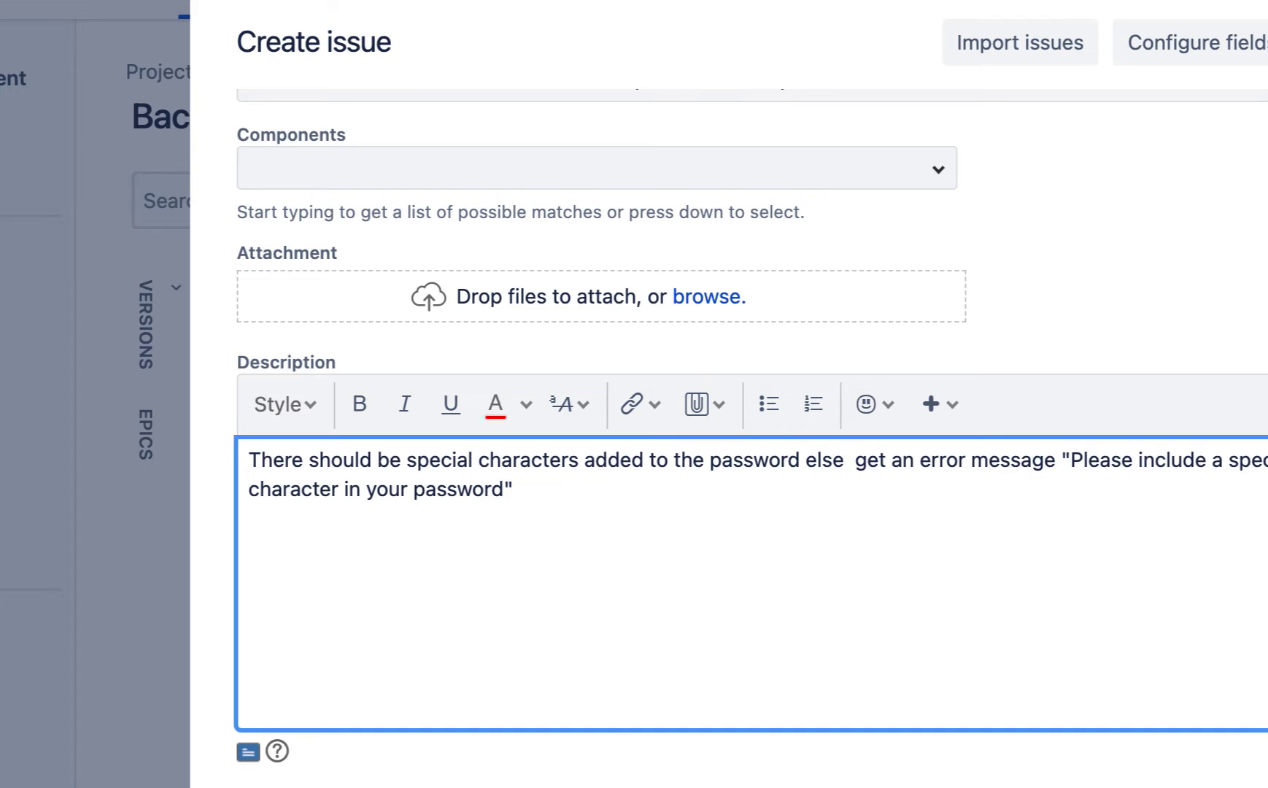
{"action": "type", "text": "r should"}
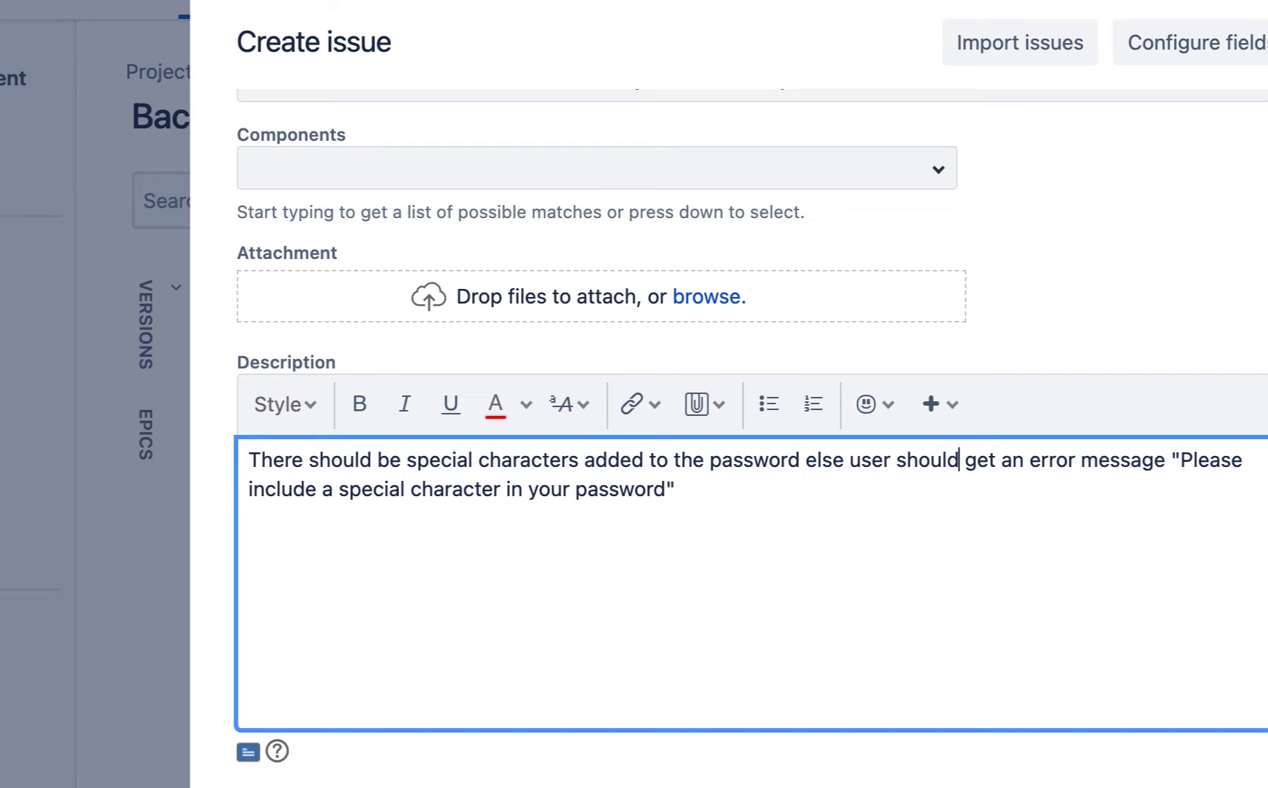
Step: Keep BDD_Feature as the only label, discarding a typed 'Test' label
{"action": "scroll", "coordinate": [908, 555], "scroll_direction": "down", "scroll_amount": 10}
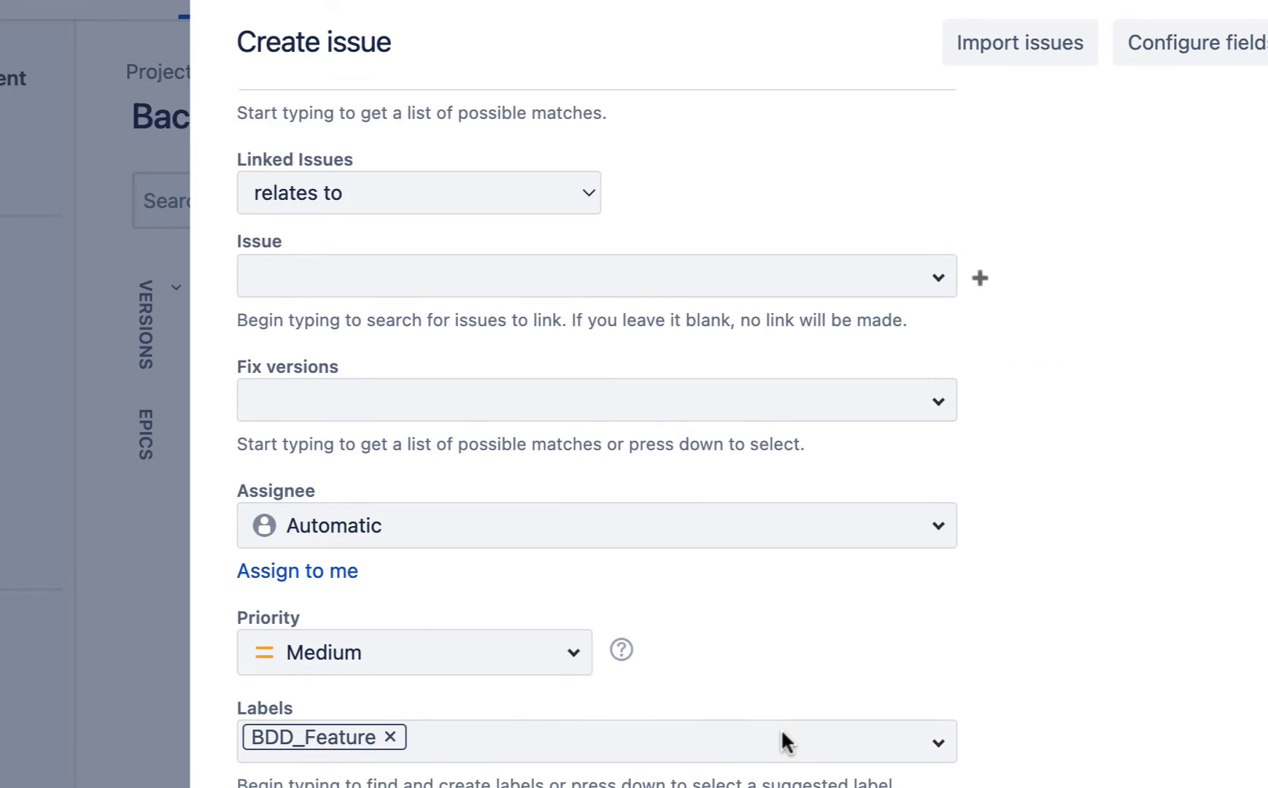
{"action": "scroll", "coordinate": [782, 740], "scroll_direction": "down", "scroll_amount": 1}
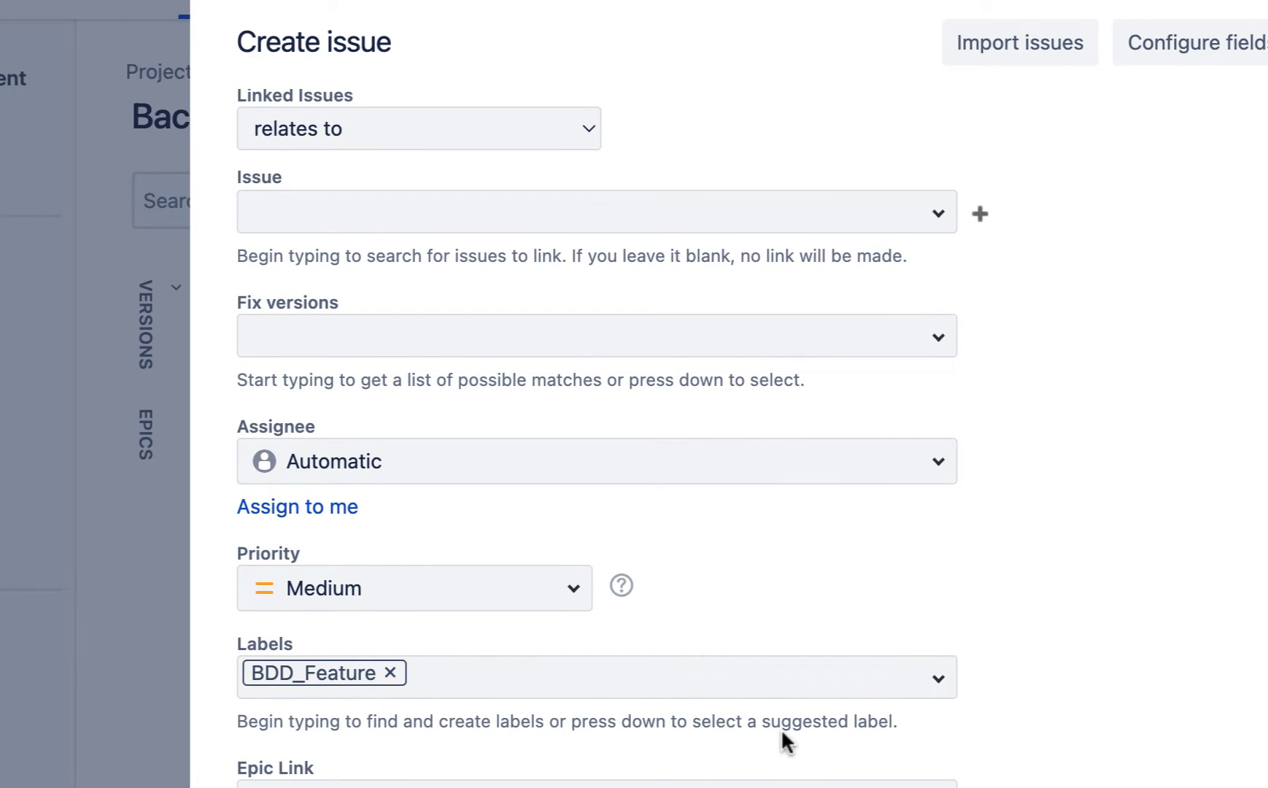
{"action": "scroll", "coordinate": [781, 728], "scroll_direction": "down", "scroll_amount": 1}
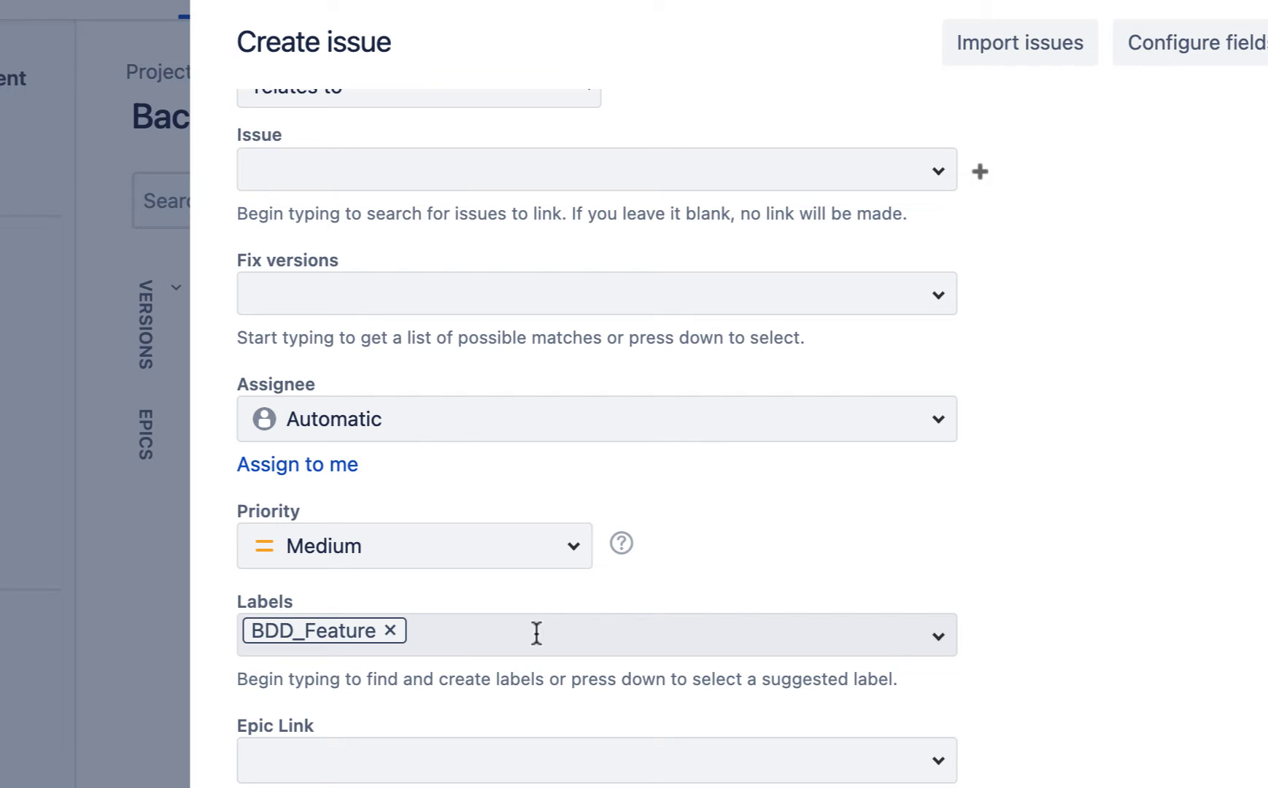
{"action": "left_click", "coordinate": [434, 617]}
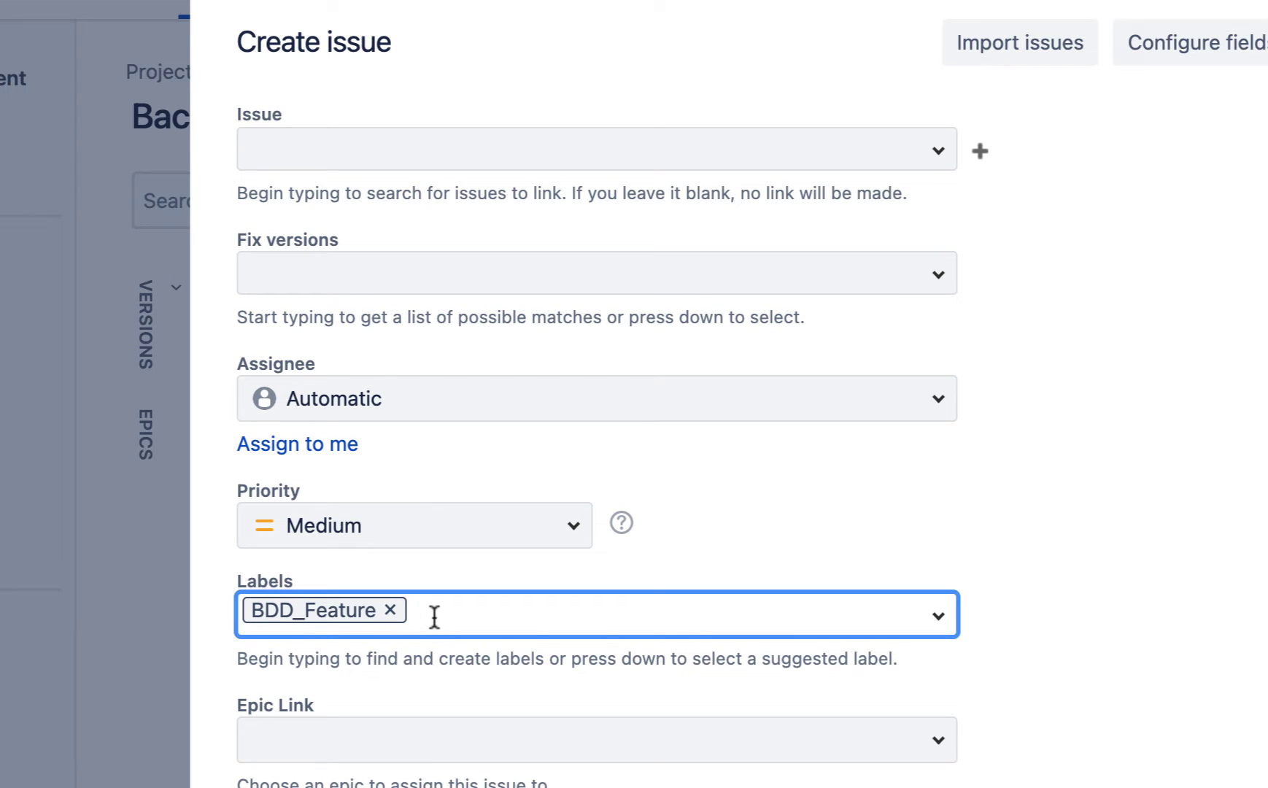
{"action": "type", "text": "Test"}
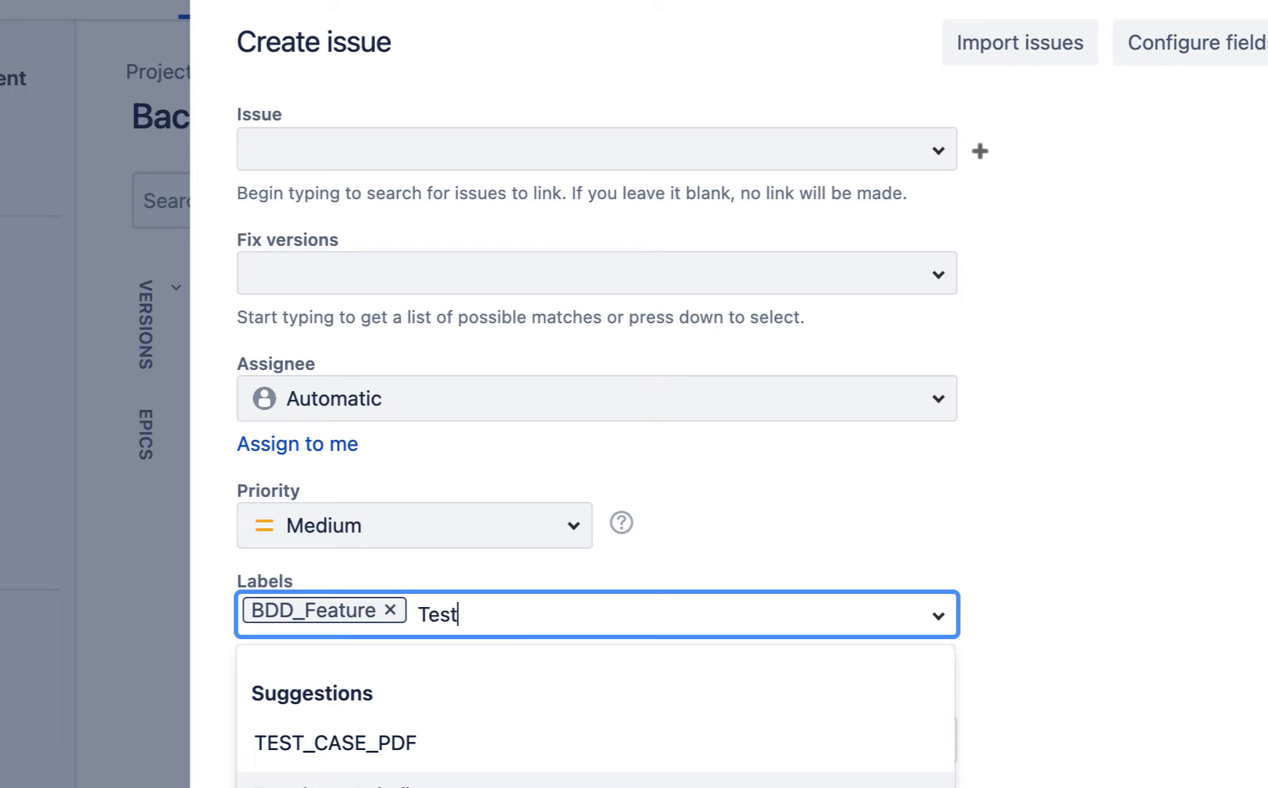
{"action": "key", "text": "BackSpace"}
{"action": "key", "text": "BackSpace"}
{"action": "key", "text": "BackSpace"}
{"action": "key", "text": "BackSpace"}
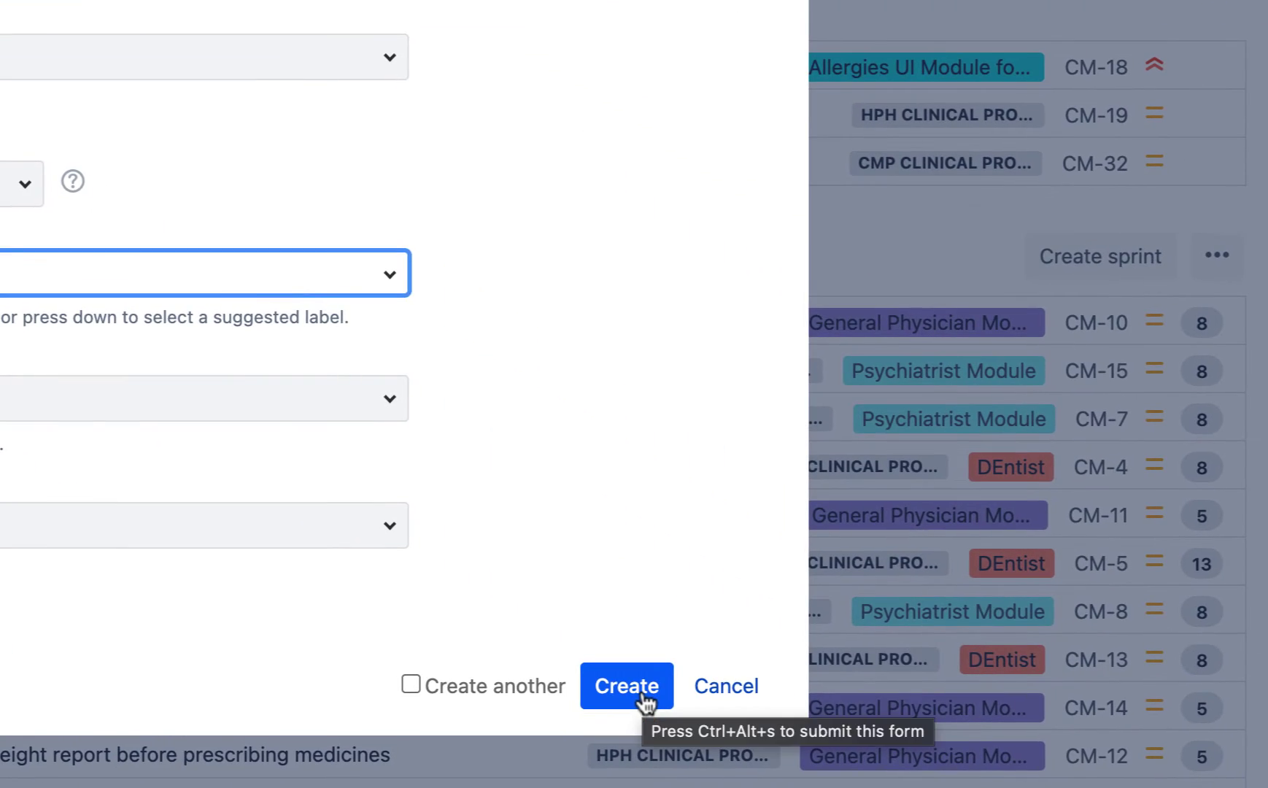
Step: Create the story, find CM-48 in the backlog, and open its detail panel
{"action": "left_click", "coordinate": [642, 693]}
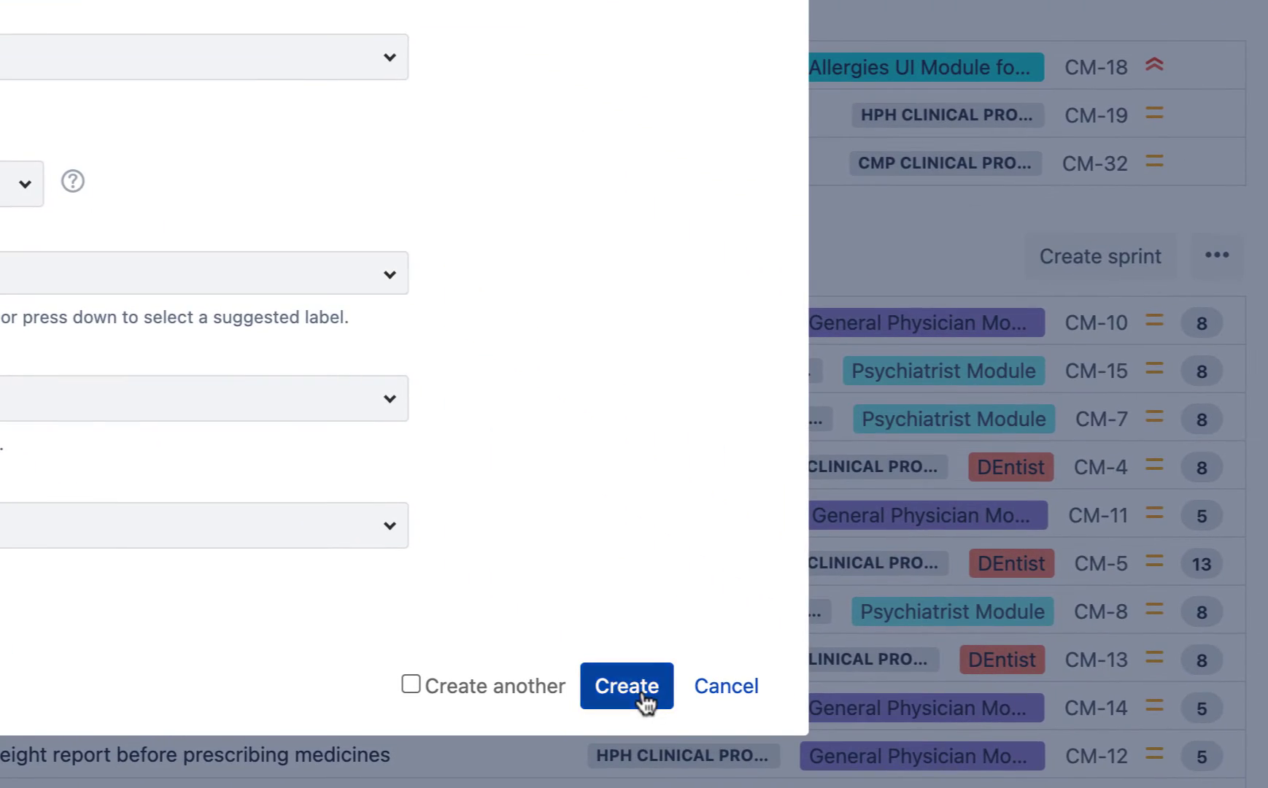
{"action": "scroll", "coordinate": [834, 720], "scroll_direction": "down", "scroll_amount": 5}
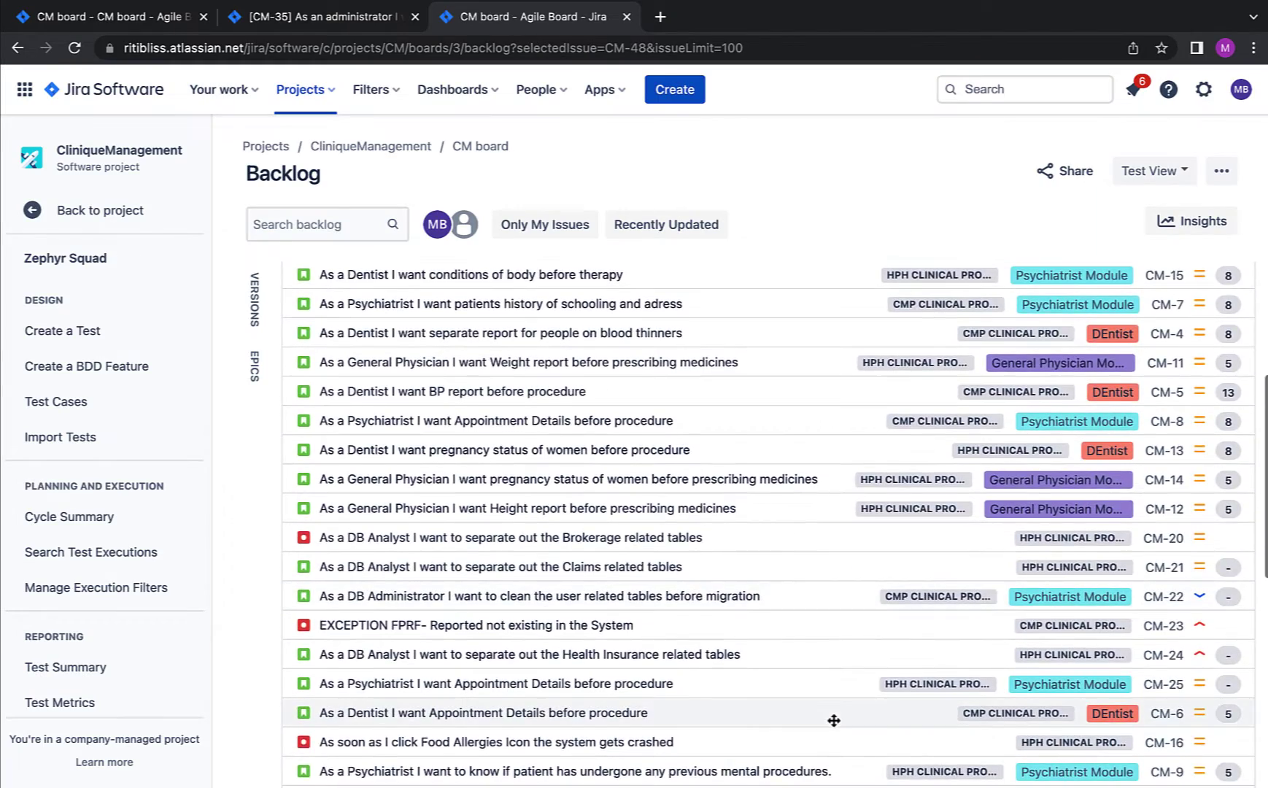
{"action": "scroll", "coordinate": [834, 720], "scroll_direction": "down", "scroll_amount": 5}
{"action": "scroll", "coordinate": [834, 720], "scroll_direction": "up", "scroll_amount": 10}
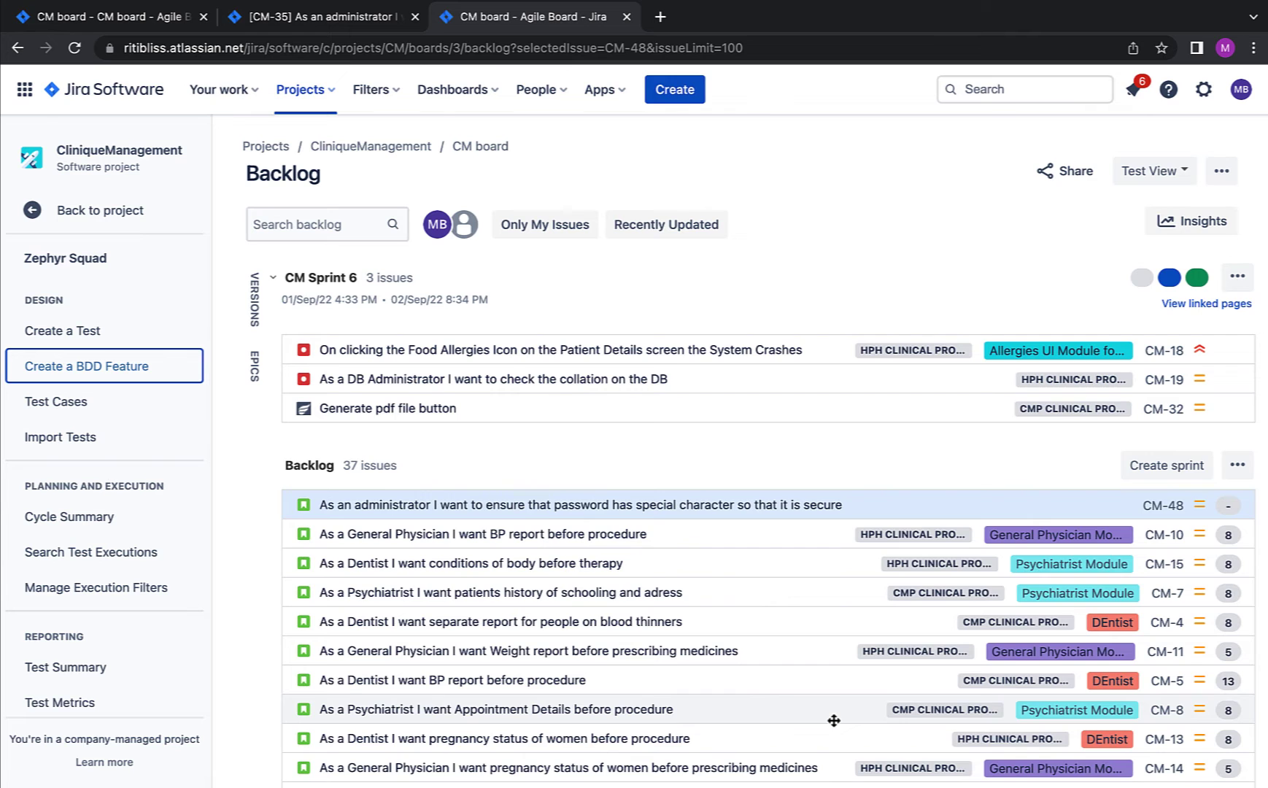
{"action": "scroll", "coordinate": [834, 721], "scroll_direction": "down", "scroll_amount": 5}
{"action": "scroll", "coordinate": [834, 719], "scroll_direction": "up", "scroll_amount": 5}
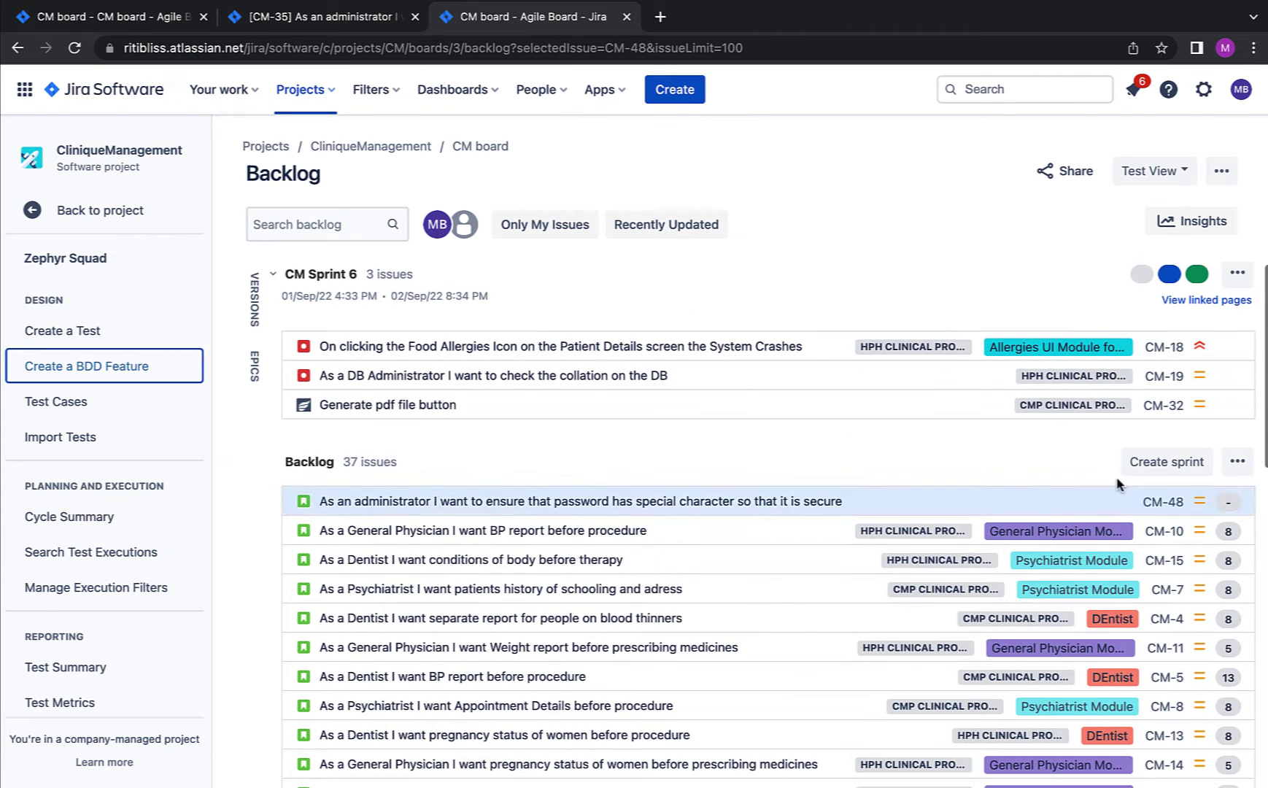
{"action": "left_click", "coordinate": [1161, 503]}
{"action": "right_click", "coordinate": [964, 276]}
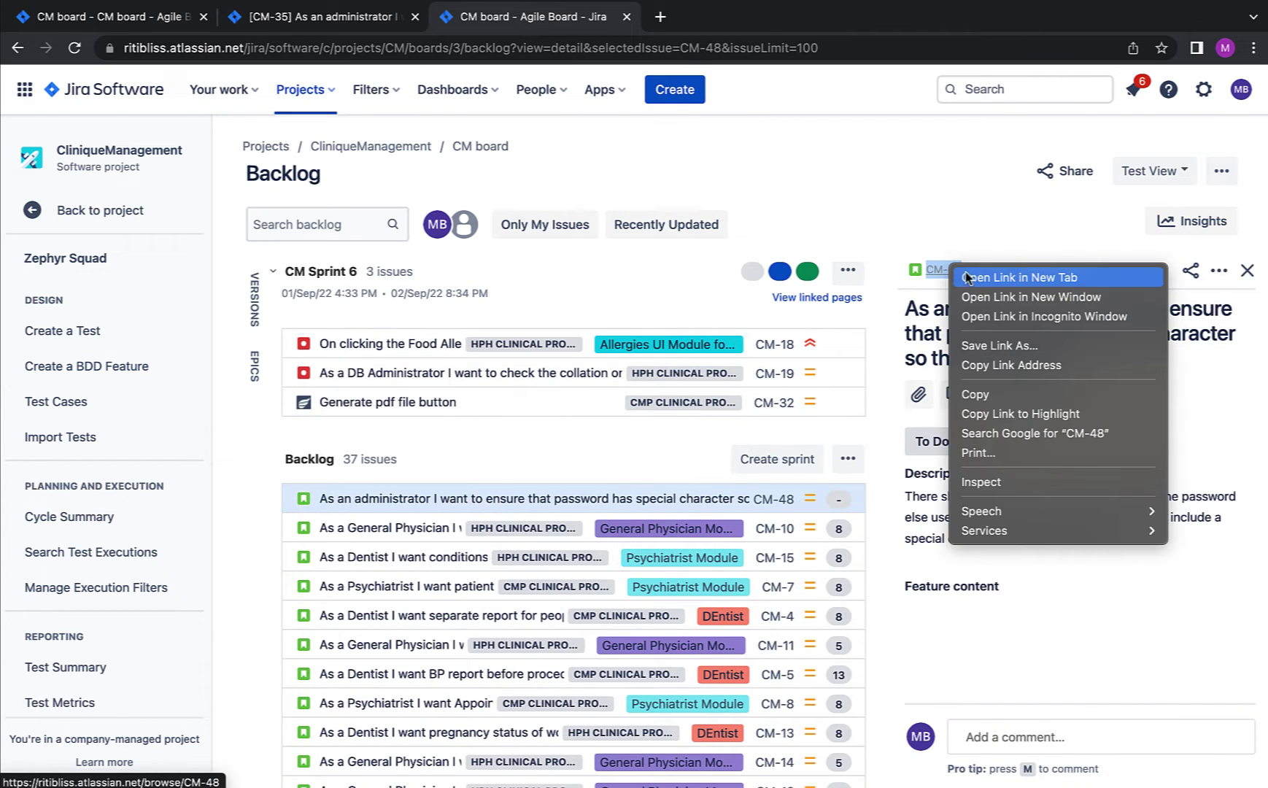
Step: Open CM-48 in a new browser tab and scroll to its description and Feature content
{"action": "left_click", "coordinate": [967, 277]}
{"action": "key", "text": "ctrl+Tab"}
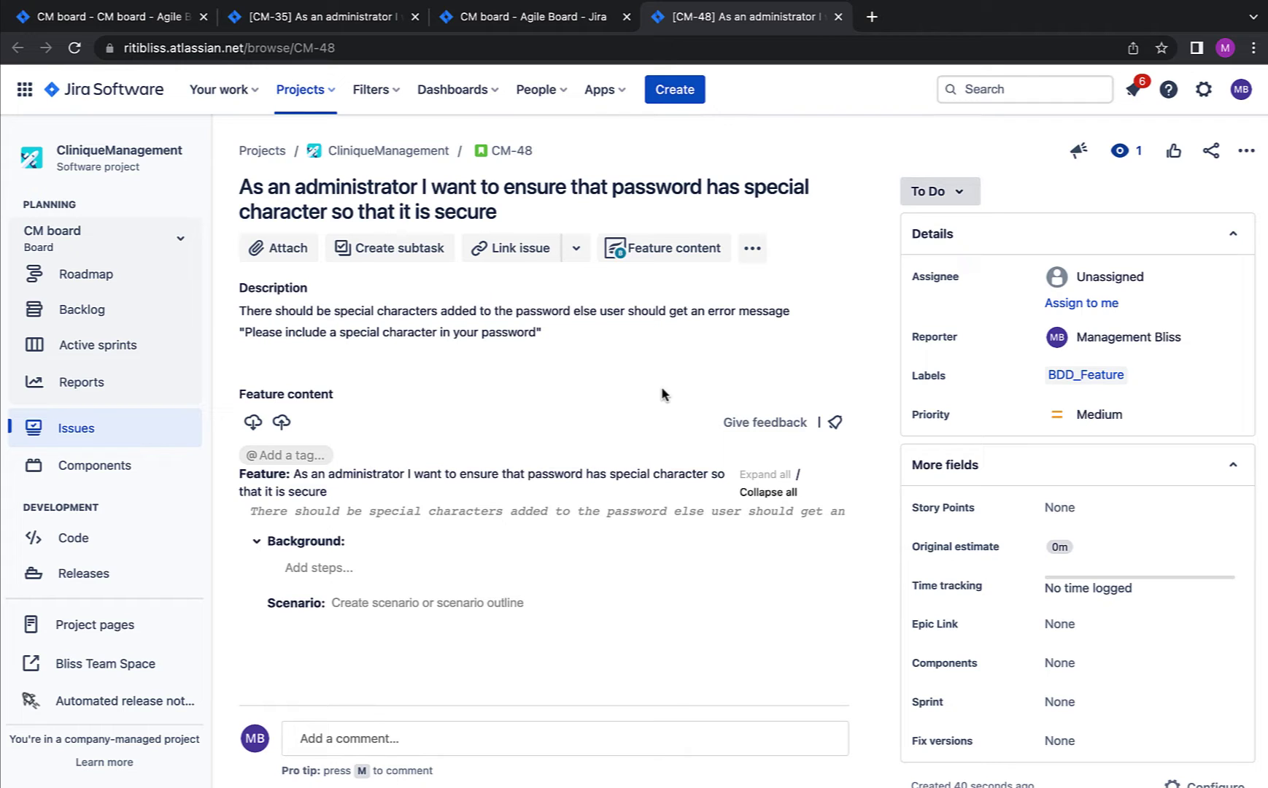
{"action": "scroll", "coordinate": [568, 426], "scroll_direction": "down", "scroll_amount": 1}
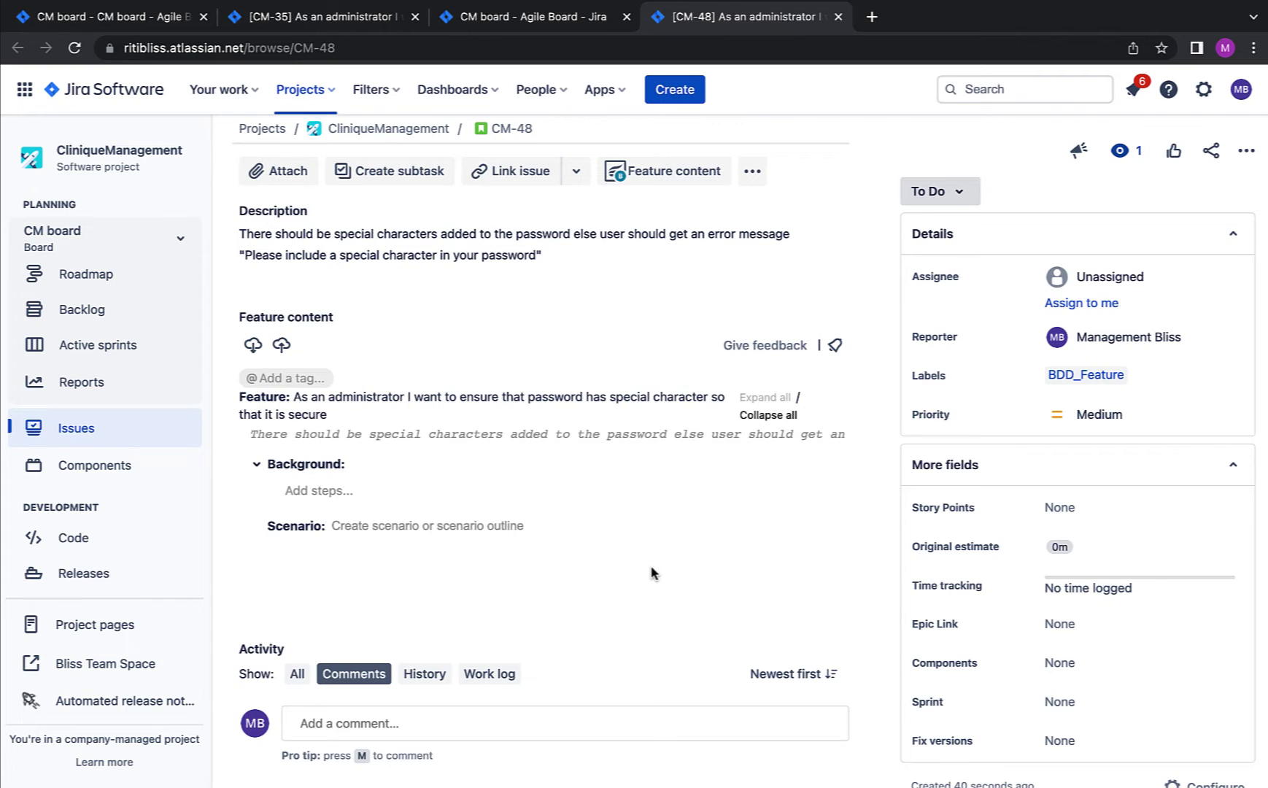
Step: Add a scenario titled 'New Password with Special Characters' to CM-48's Feature content
{"action": "left_click", "coordinate": [392, 527]}
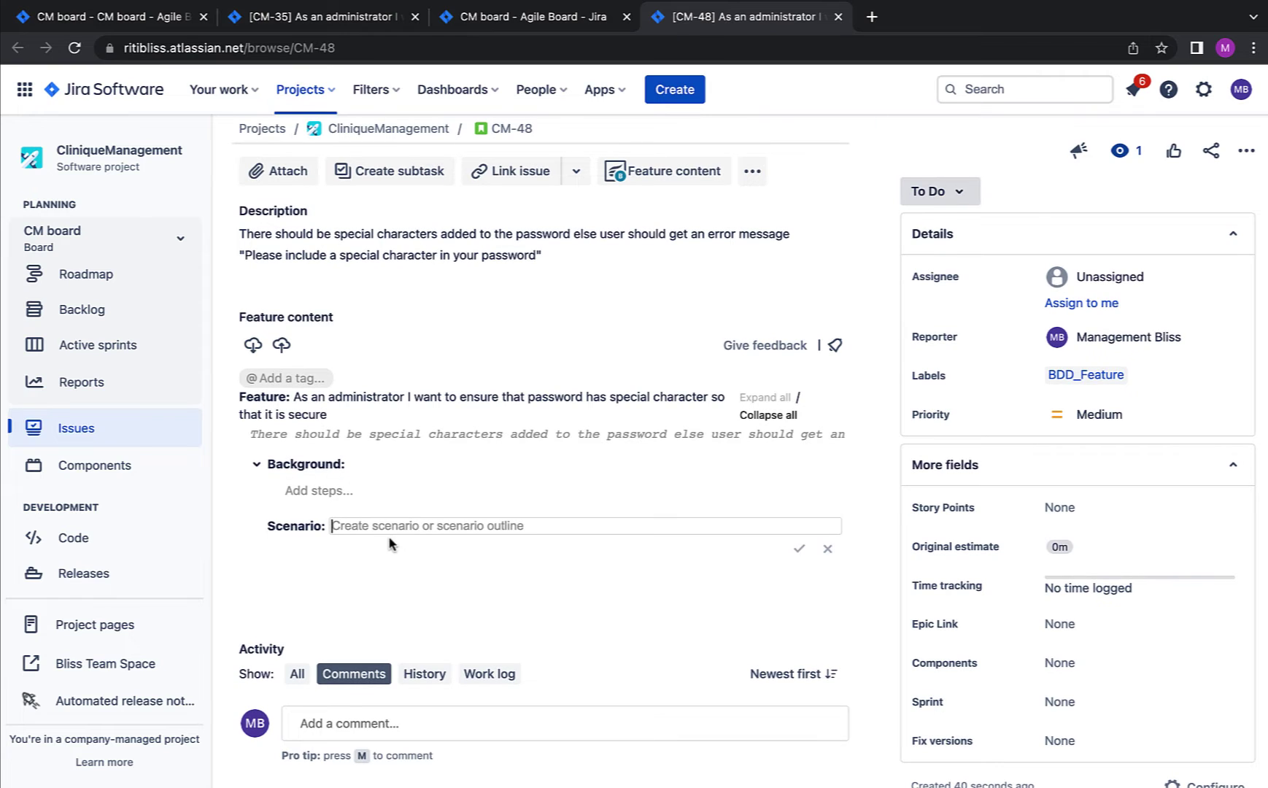
{"action": "key", "text": "ctrl+v"}
{"action": "left_click", "coordinate": [800, 551]}
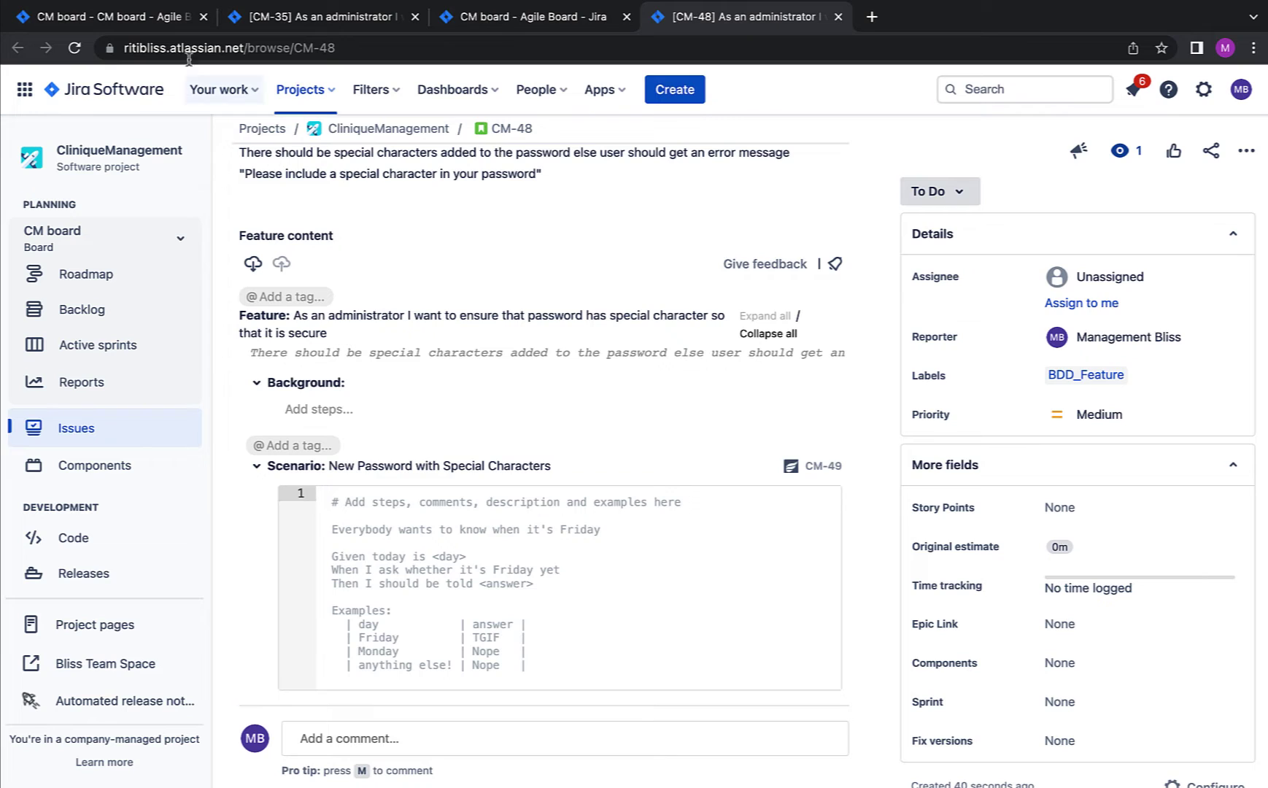
Step: Write Given/When/And/Then steps: special-character password, enter "password", press "Reset password", then the expected message
{"action": "type", "text": "GIven"}
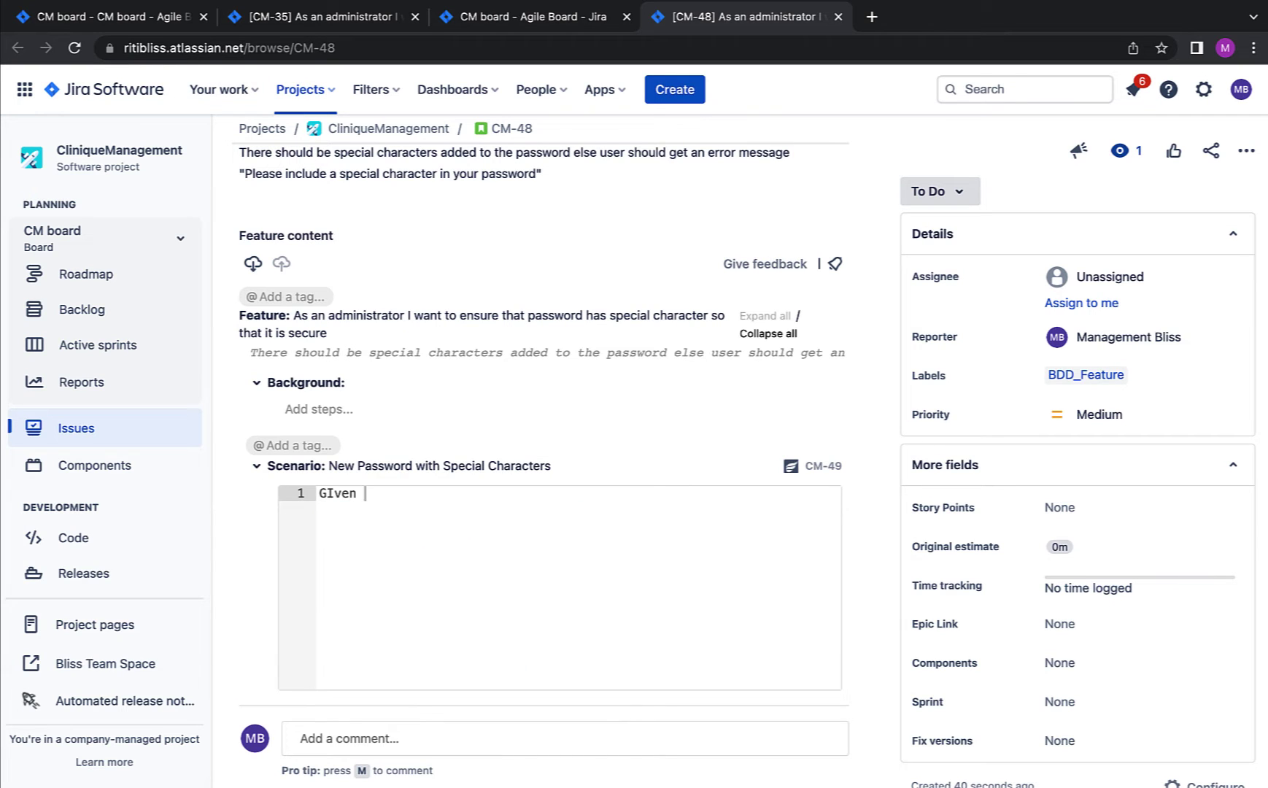
{"action": "key", "text": "Return"}
{"action": "type", "text": "New Password should contain Special Characters"}
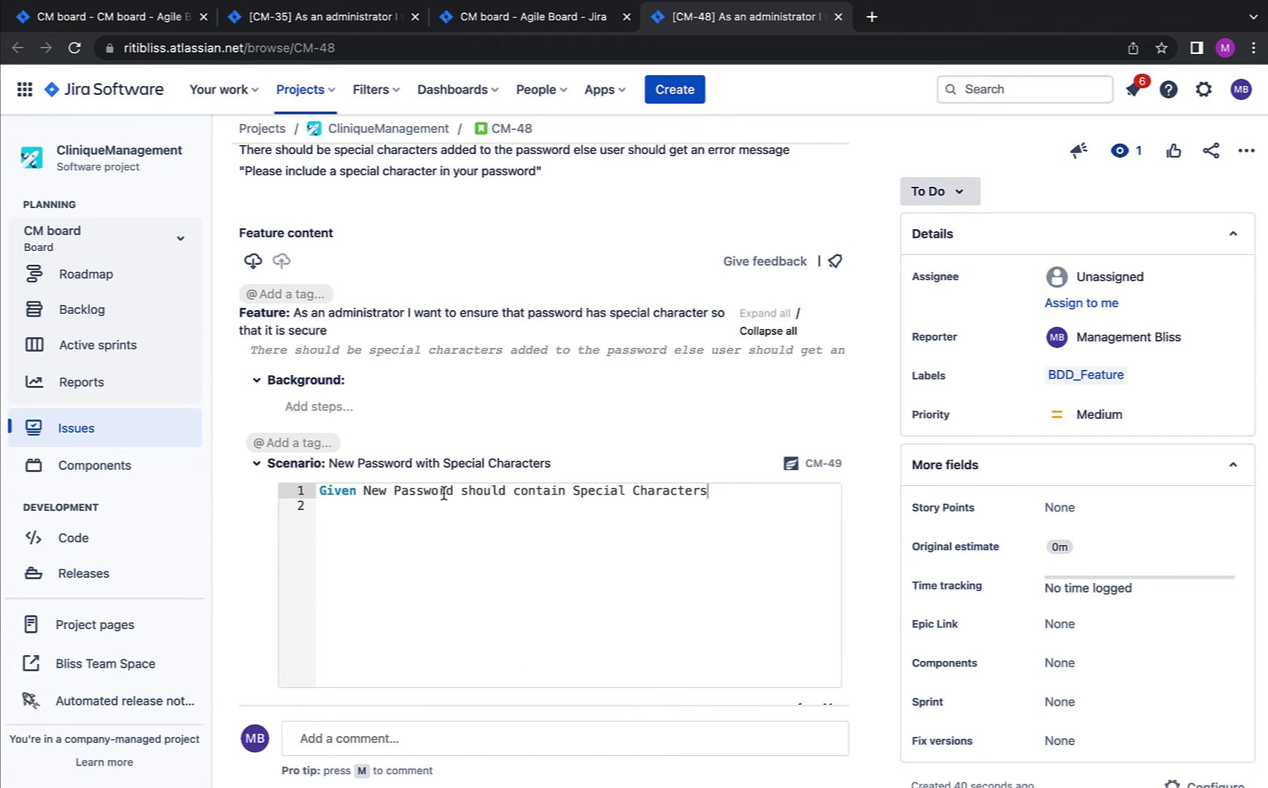
{"action": "key", "text": "Return"}
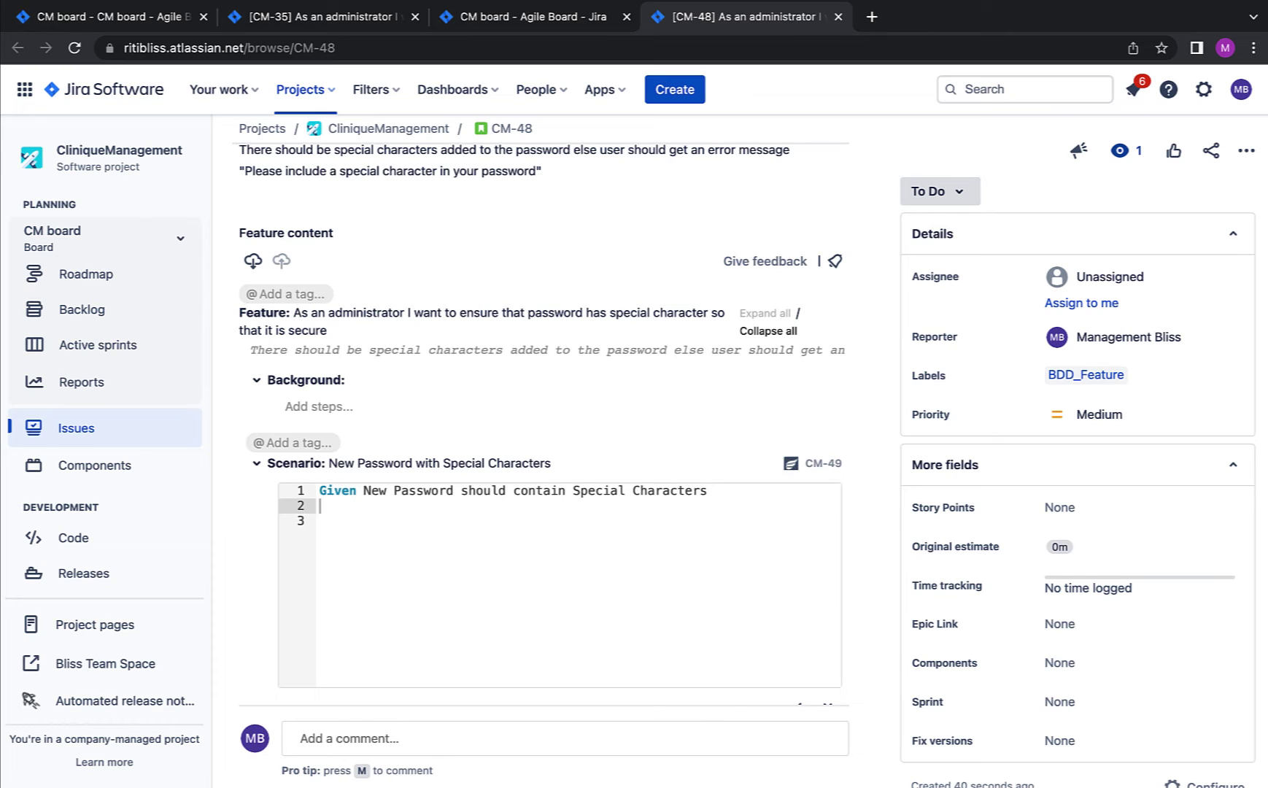
{"action": "type", "text": "When User Enters the New Password \"password\""}
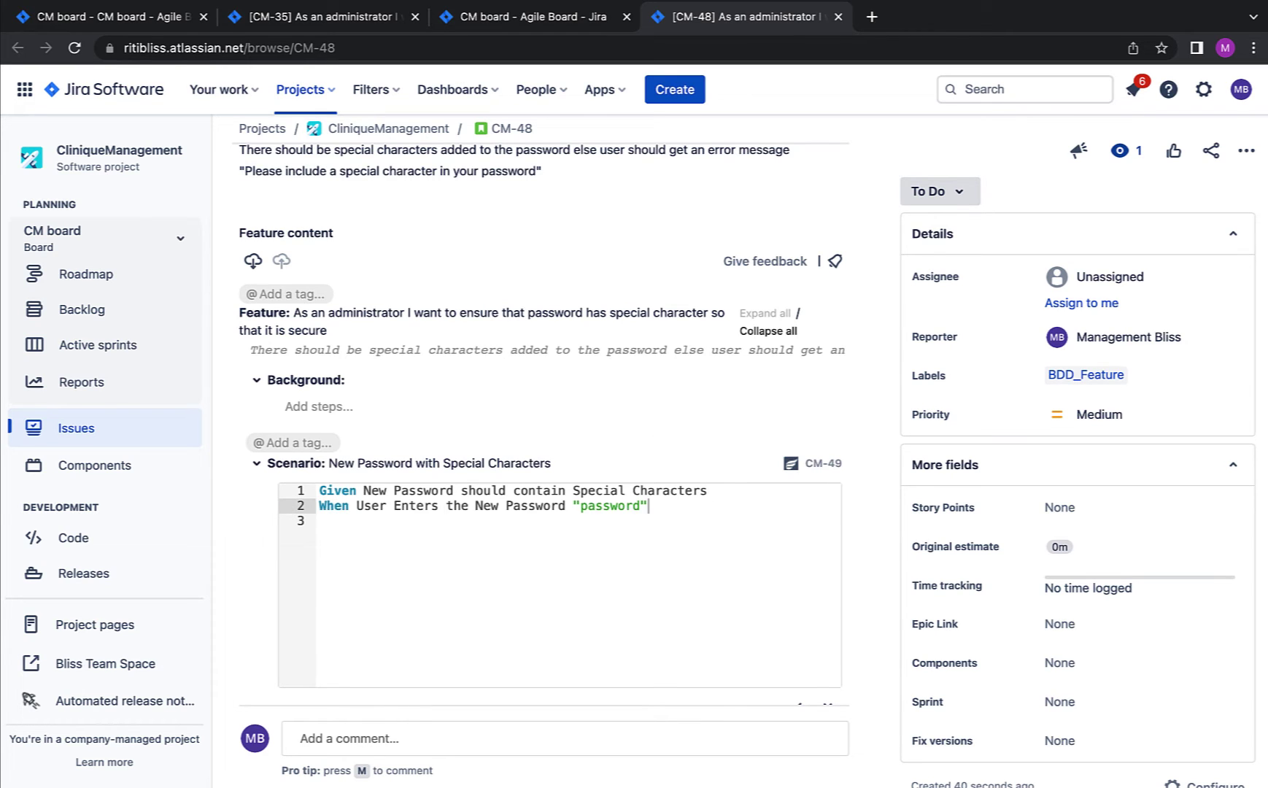
{"action": "key", "text": "Return"}
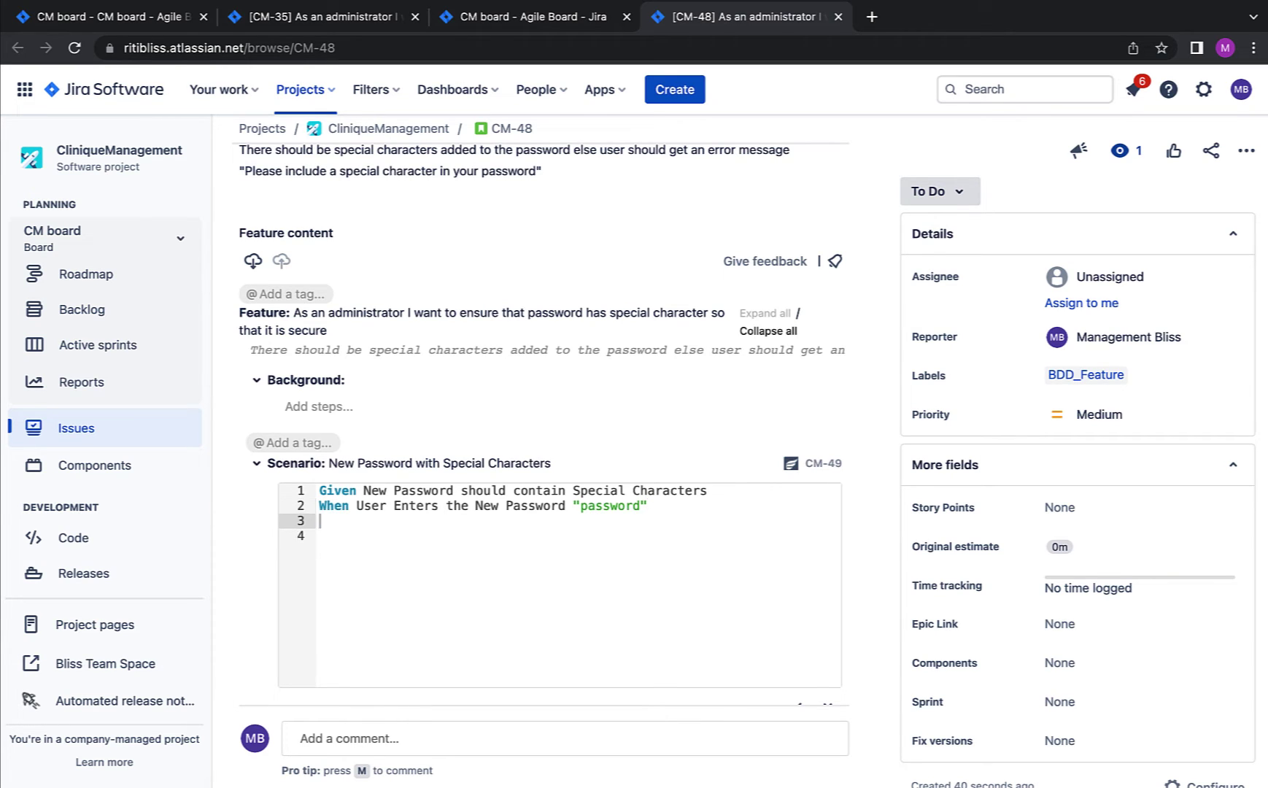
{"action": "type", "text": "And Presses the Butto "}
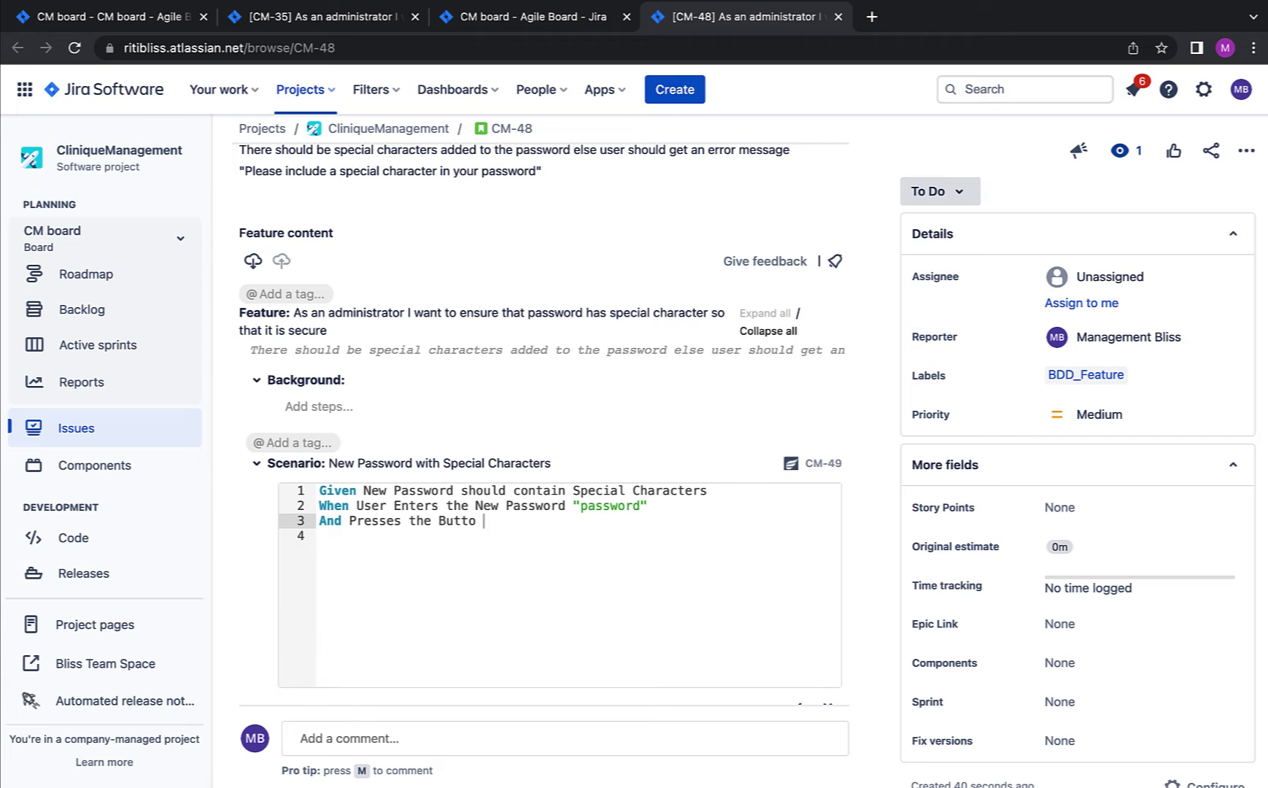
{"action": "type", "text": "n \"Reset passwor"}
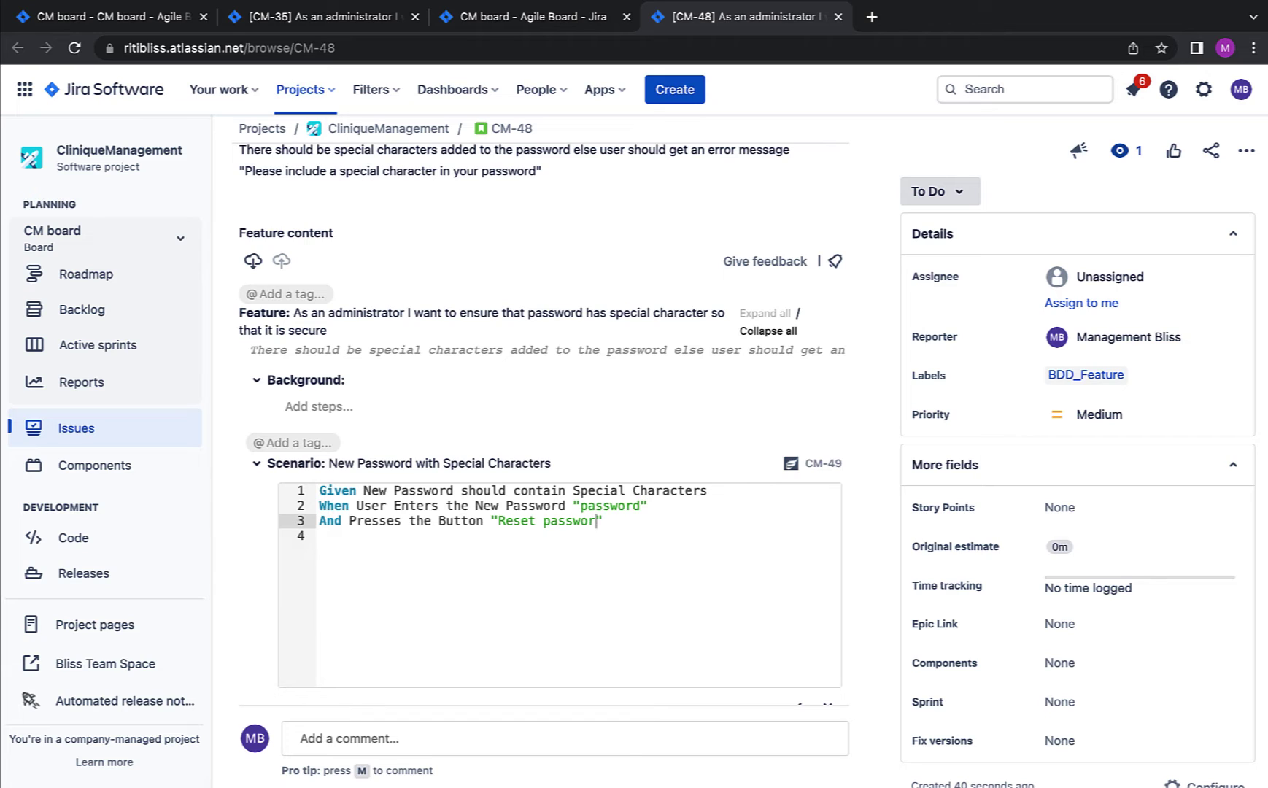
{"action": "type", "text": "d"}
{"action": "left_click", "coordinate": [631, 515]}
{"action": "key", "text": "Return"}
{"action": "type", "text": "Then"}
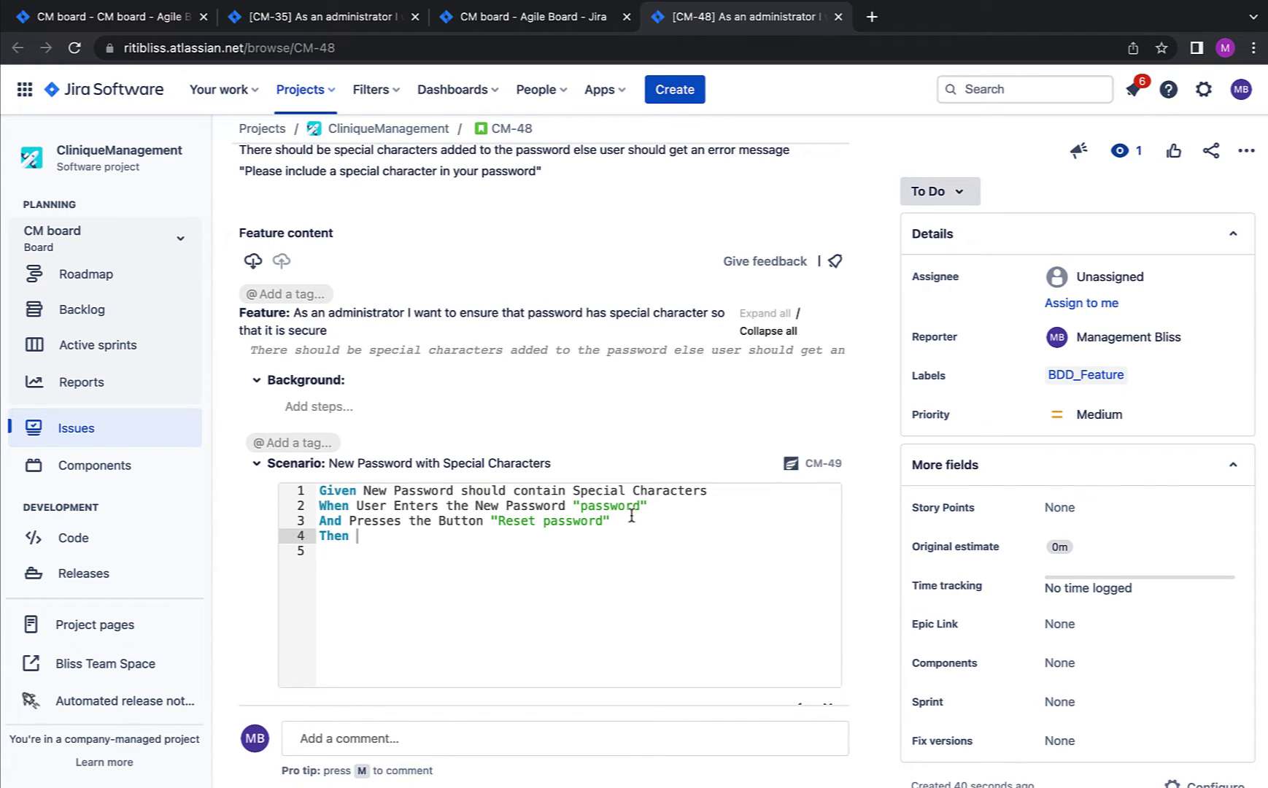
{"action": "key", "text": "ctrl+v"}
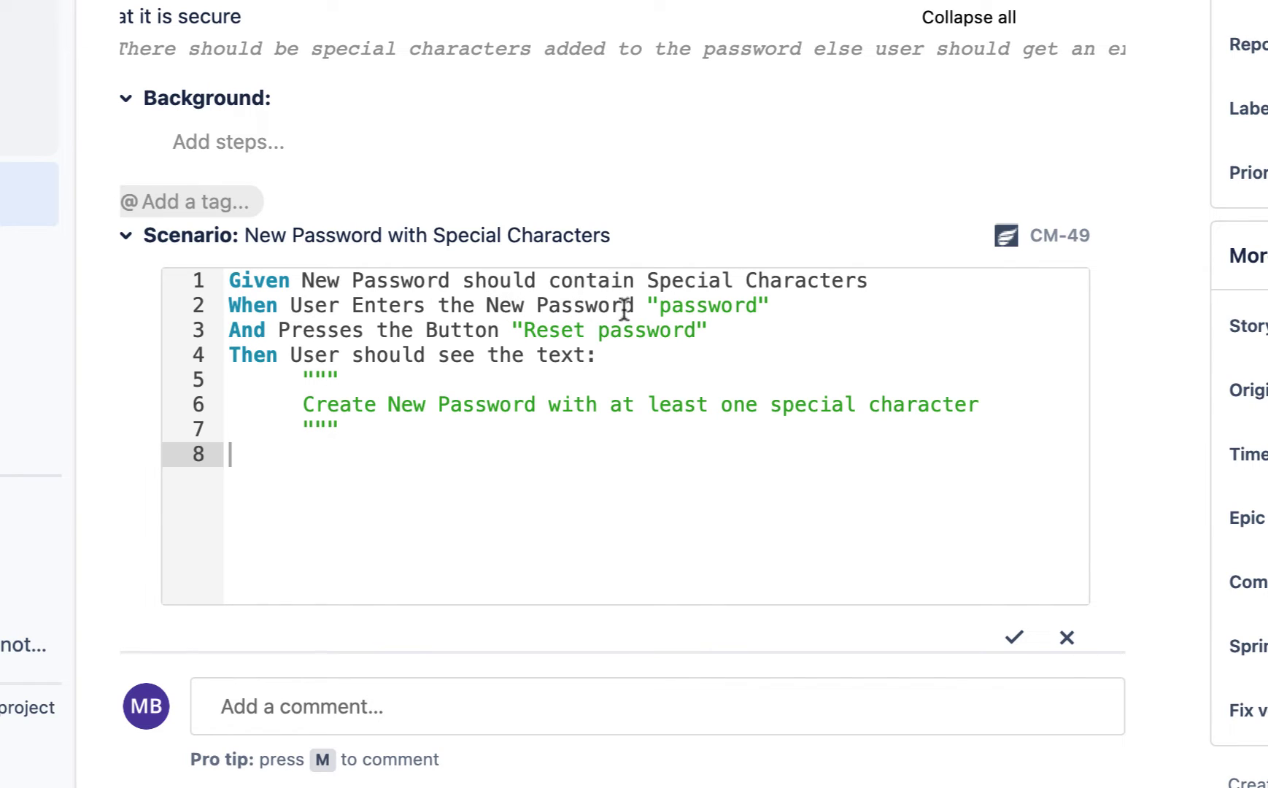
{"action": "left_click_drag", "start_coordinate": [661, 306], "coordinate": [763, 307]}
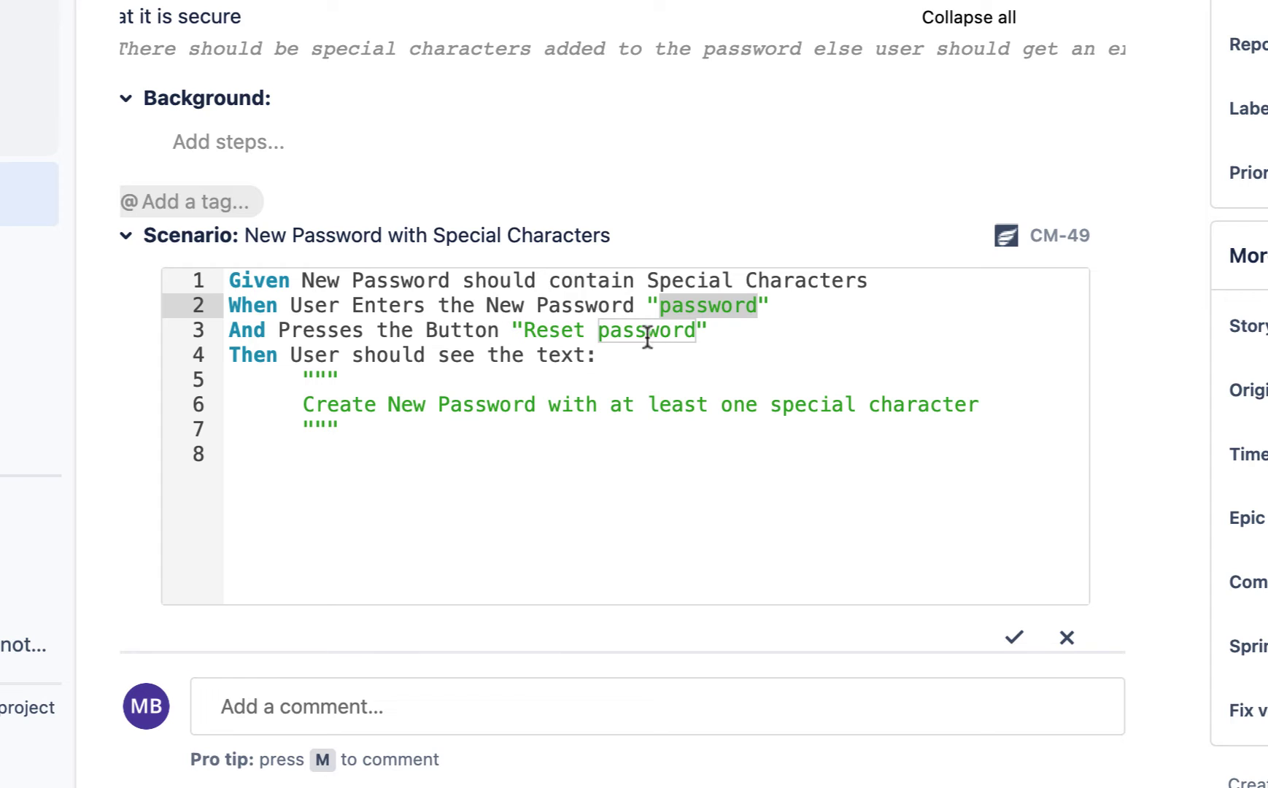
{"action": "left_click", "coordinate": [343, 372]}
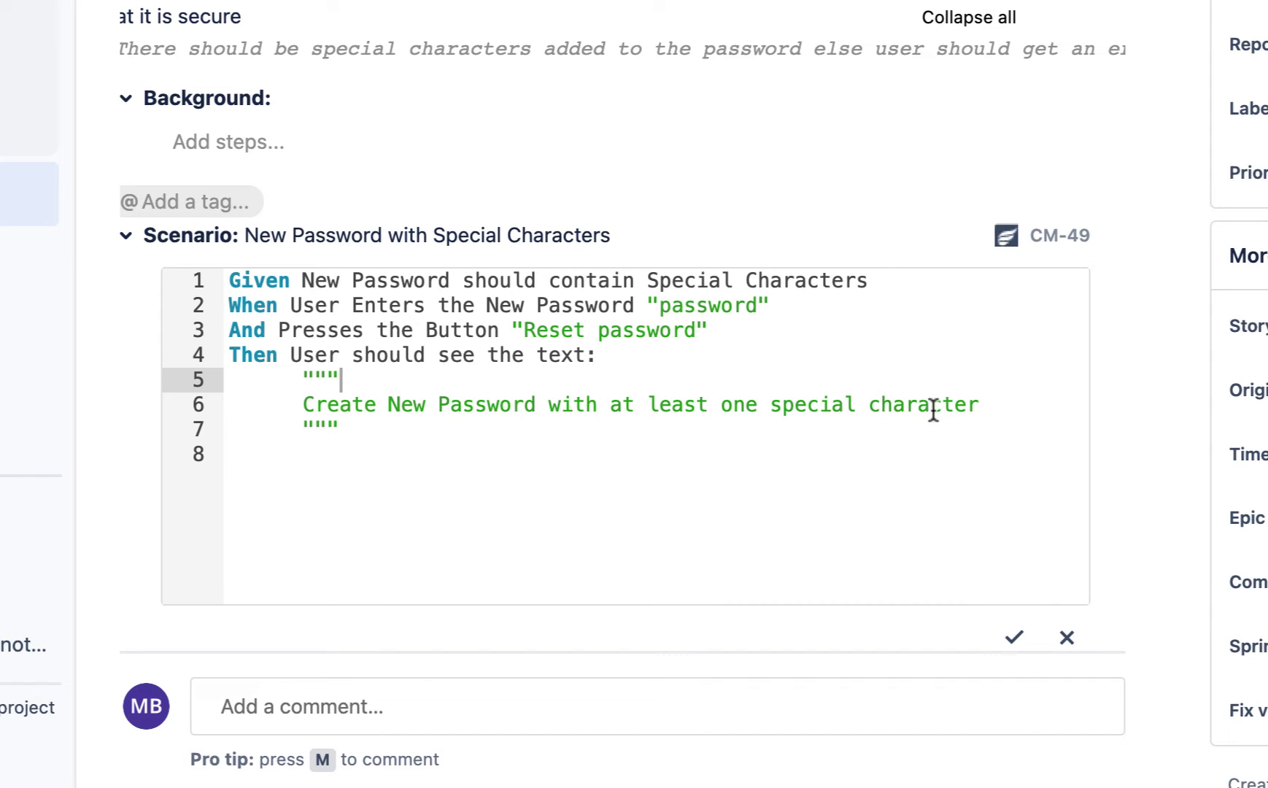
{"action": "double_click", "coordinate": [722, 305]}
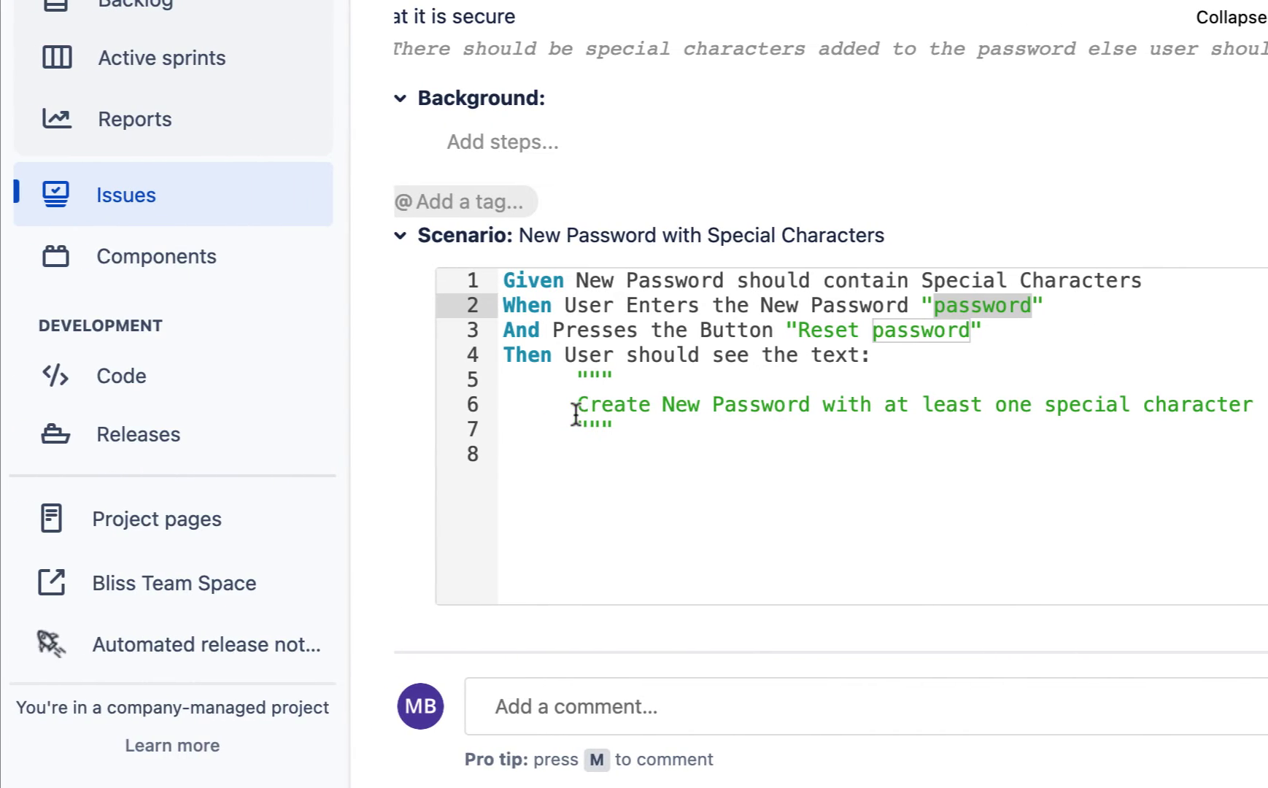
{"action": "left_click_drag", "start_coordinate": [576, 413], "coordinate": [1260, 412]}
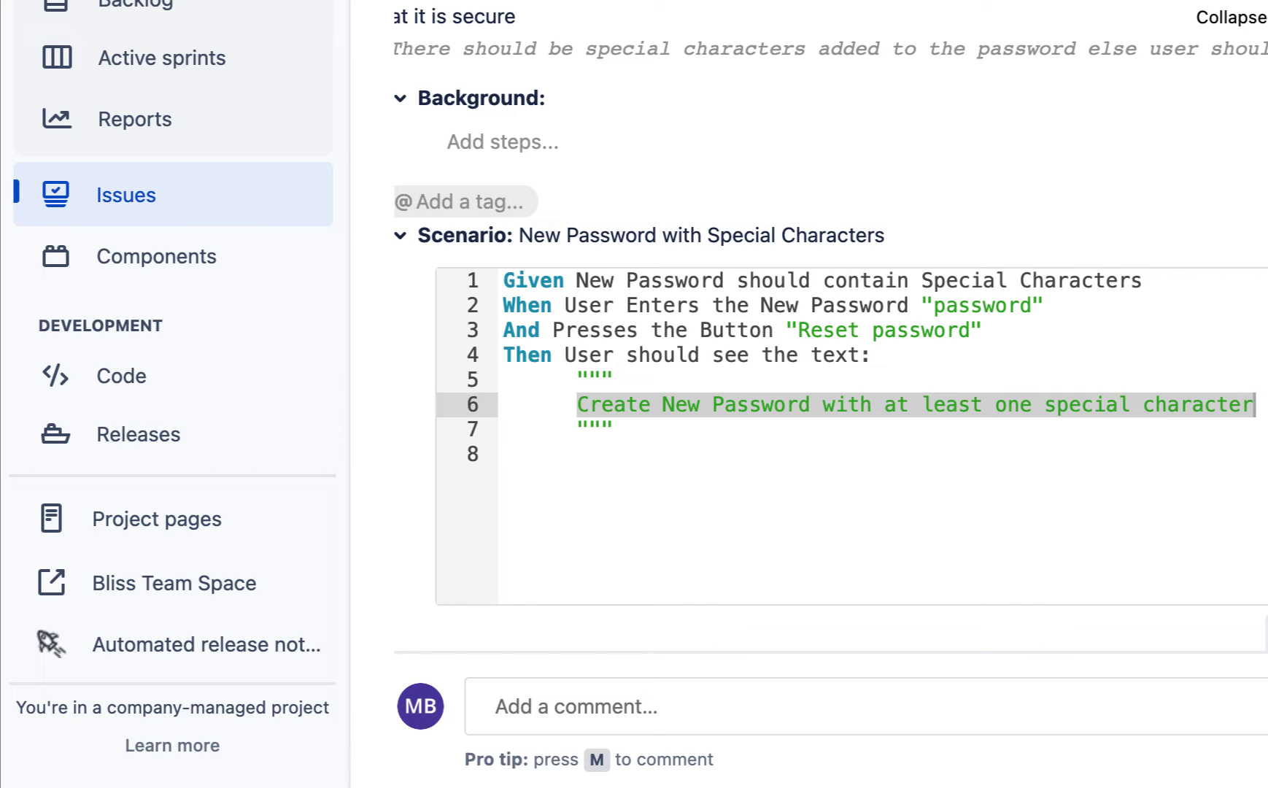
{"action": "scroll", "coordinate": [828, 452], "scroll_direction": "down", "scroll_amount": 1}
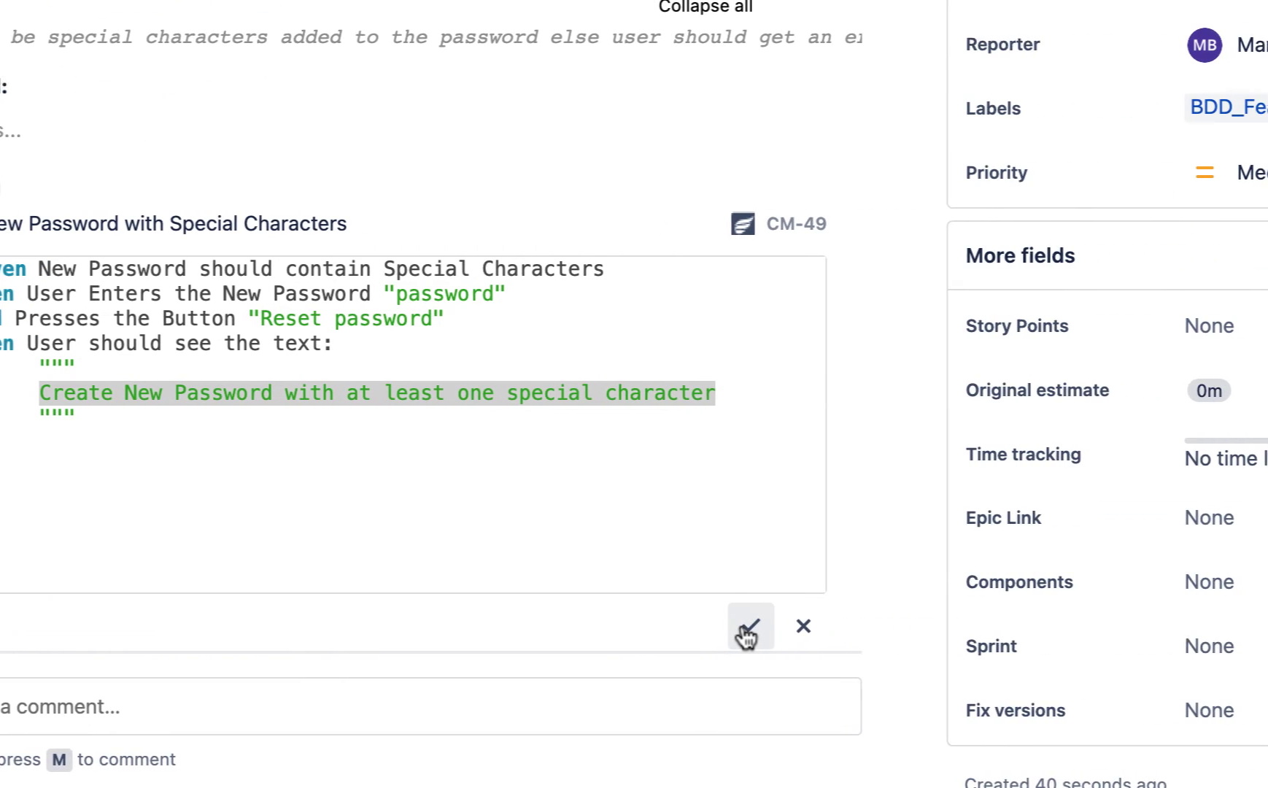
Step: Save the scenario steps and download the CM-48 .feature file
{"action": "left_click", "coordinate": [748, 632]}
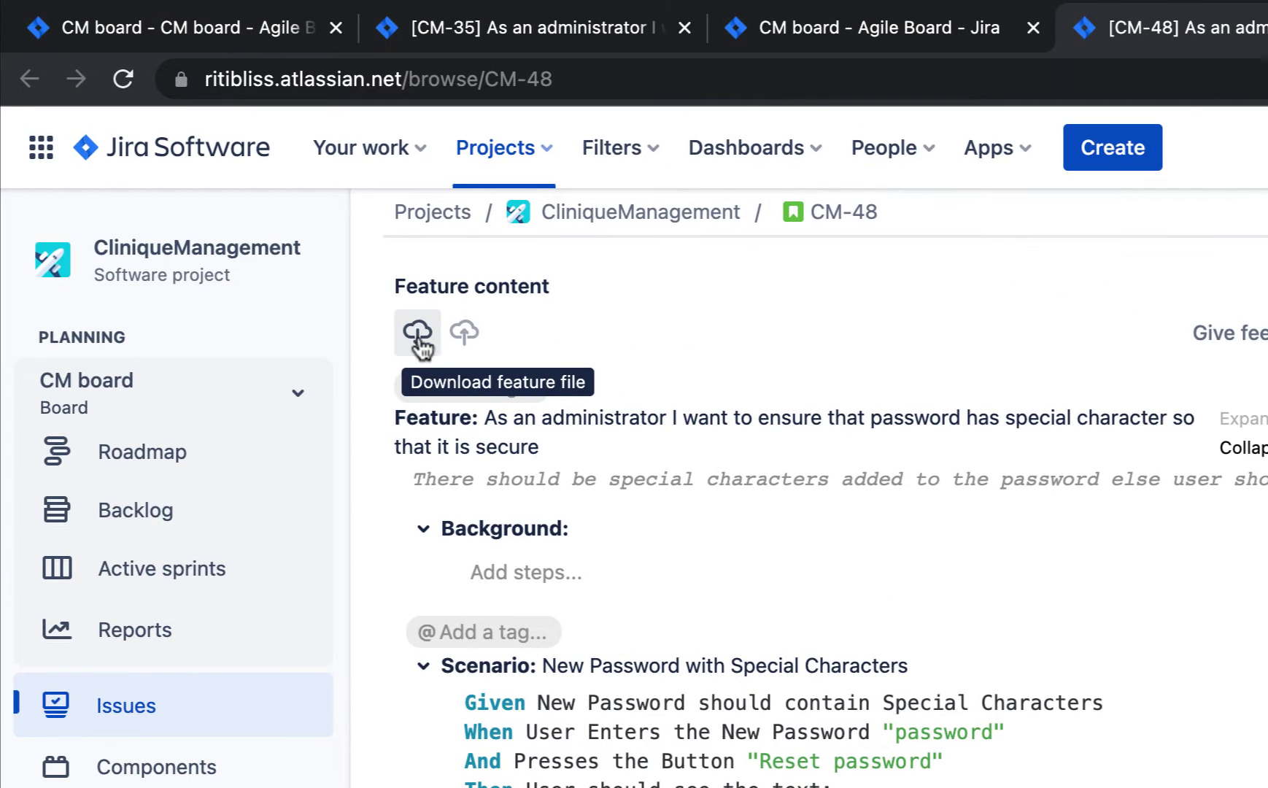
{"action": "left_click", "coordinate": [418, 340]}
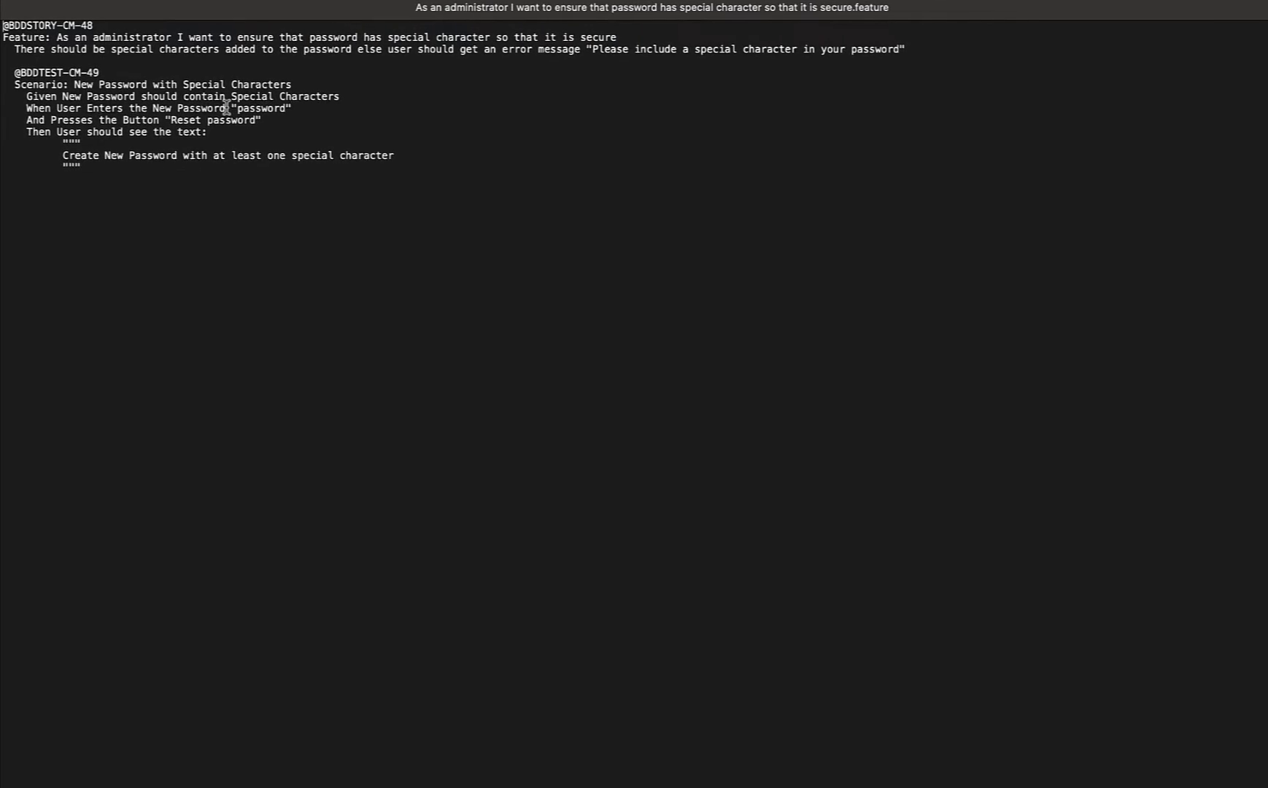
{"action": "left_click_drag", "start_coordinate": [99, 27], "coordinate": [3, 27]}
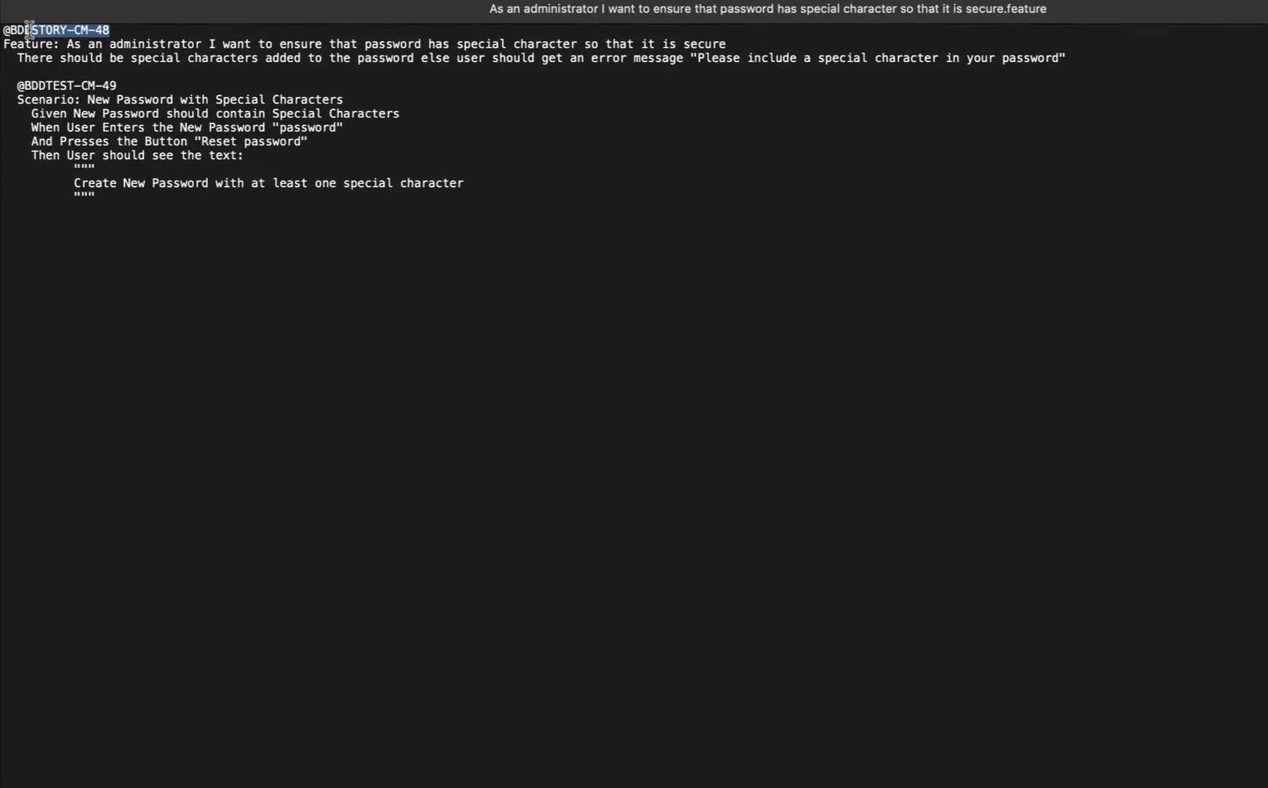
{"action": "left_click", "coordinate": [96, 32]}
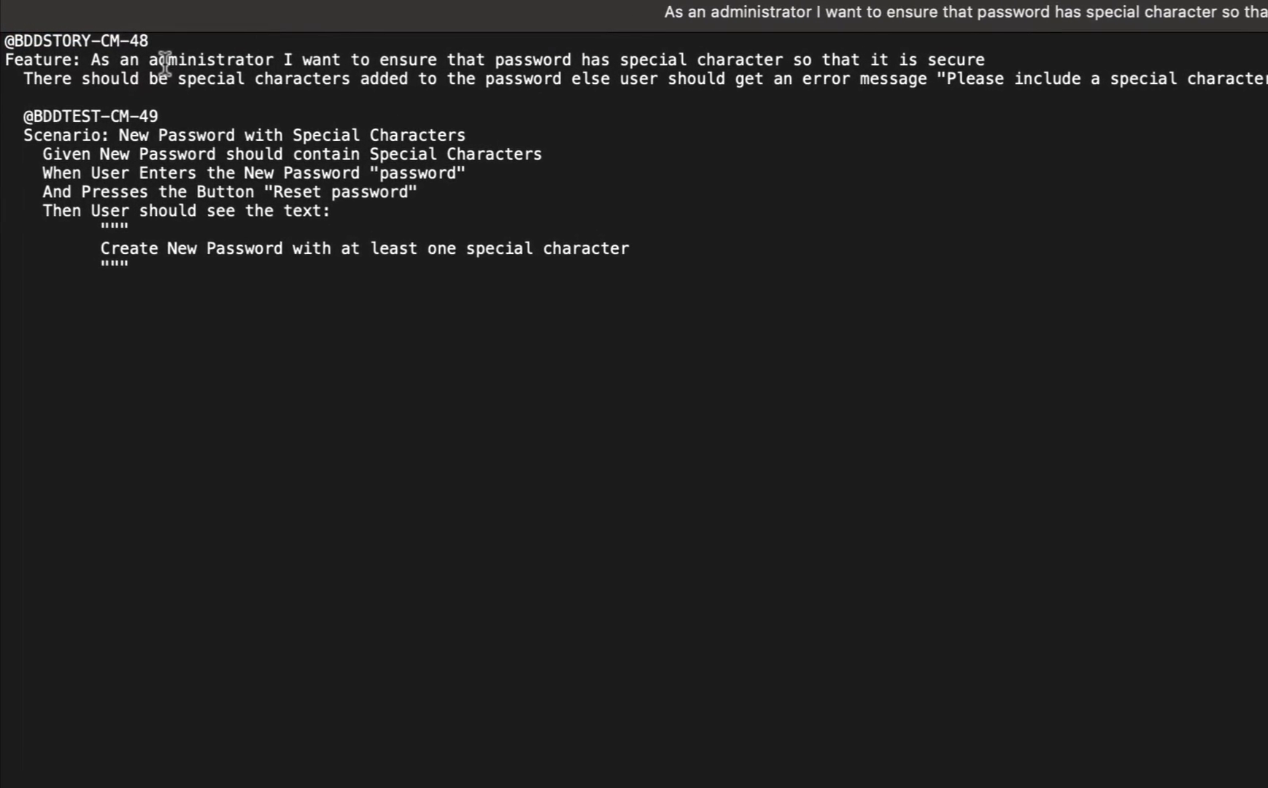
{"action": "left_click_drag", "start_coordinate": [10, 118], "coordinate": [201, 119]}
{"action": "left_click", "coordinate": [201, 117]}
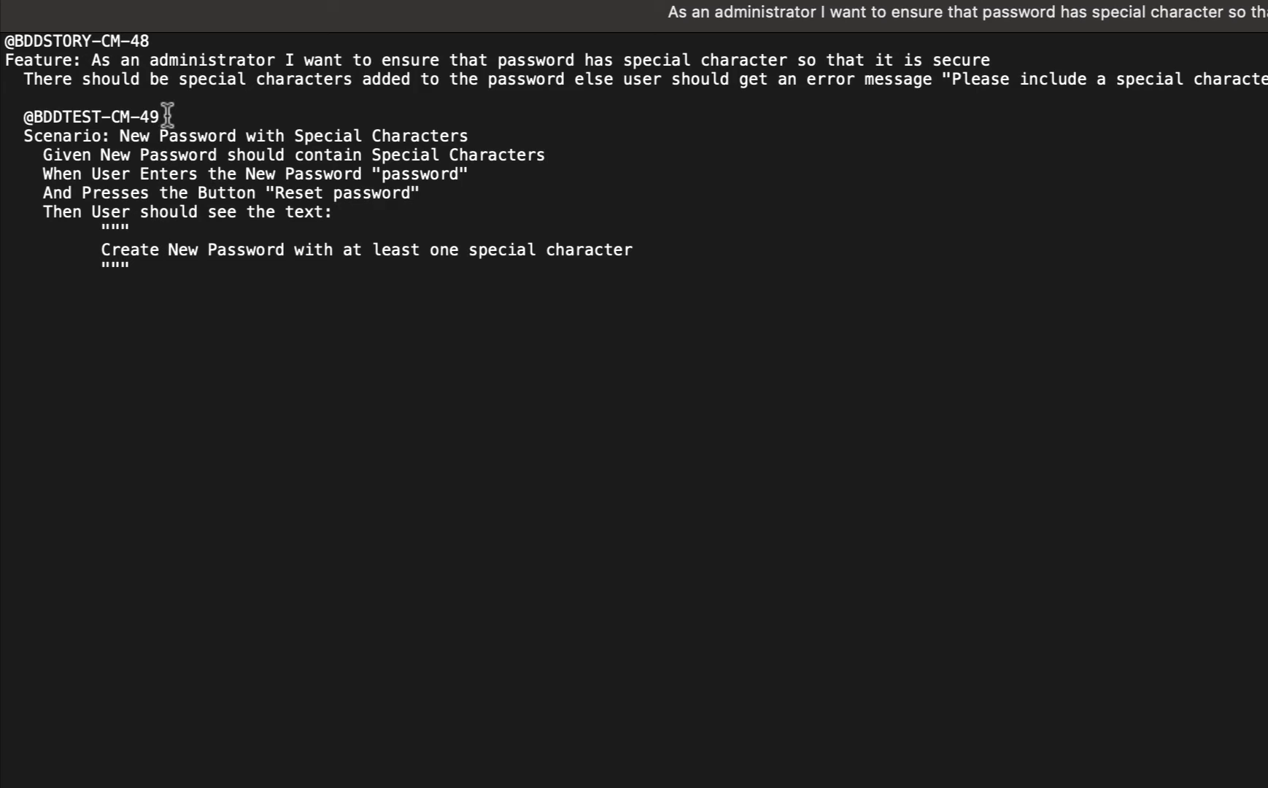
{"action": "left_click_drag", "start_coordinate": [170, 115], "coordinate": [111, 117]}
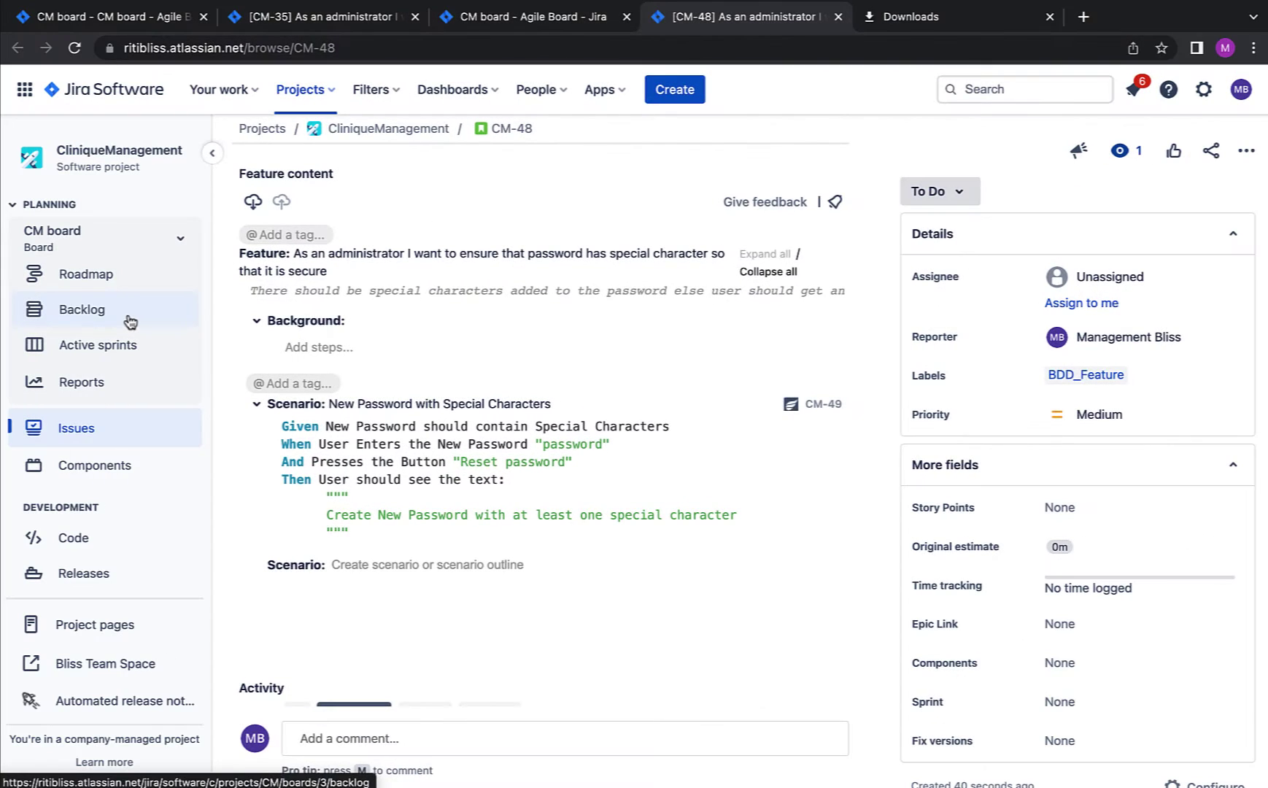
Step: Open CM-49 from the backlog in a new tab to check its CM-48 link, then return to Backlog
{"action": "left_click", "coordinate": [131, 322]}
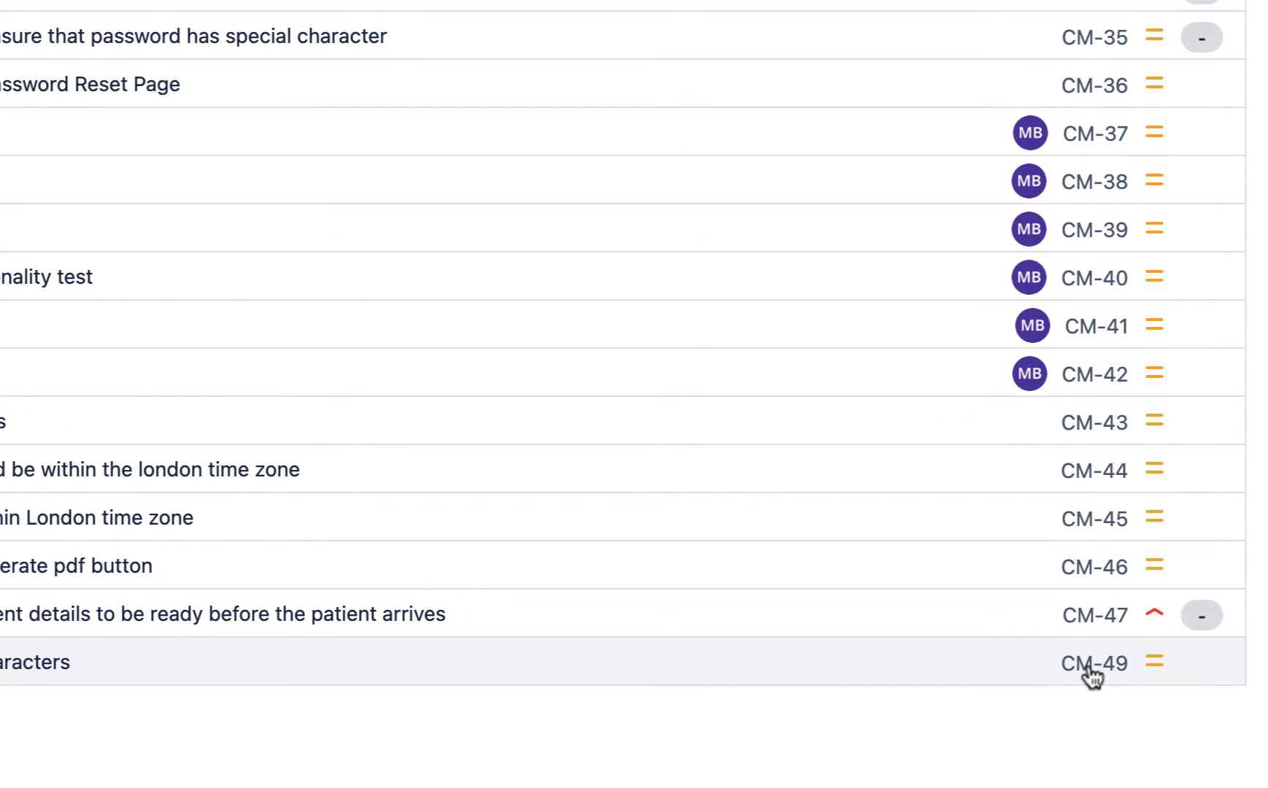
{"action": "right_click", "coordinate": [1092, 675]}
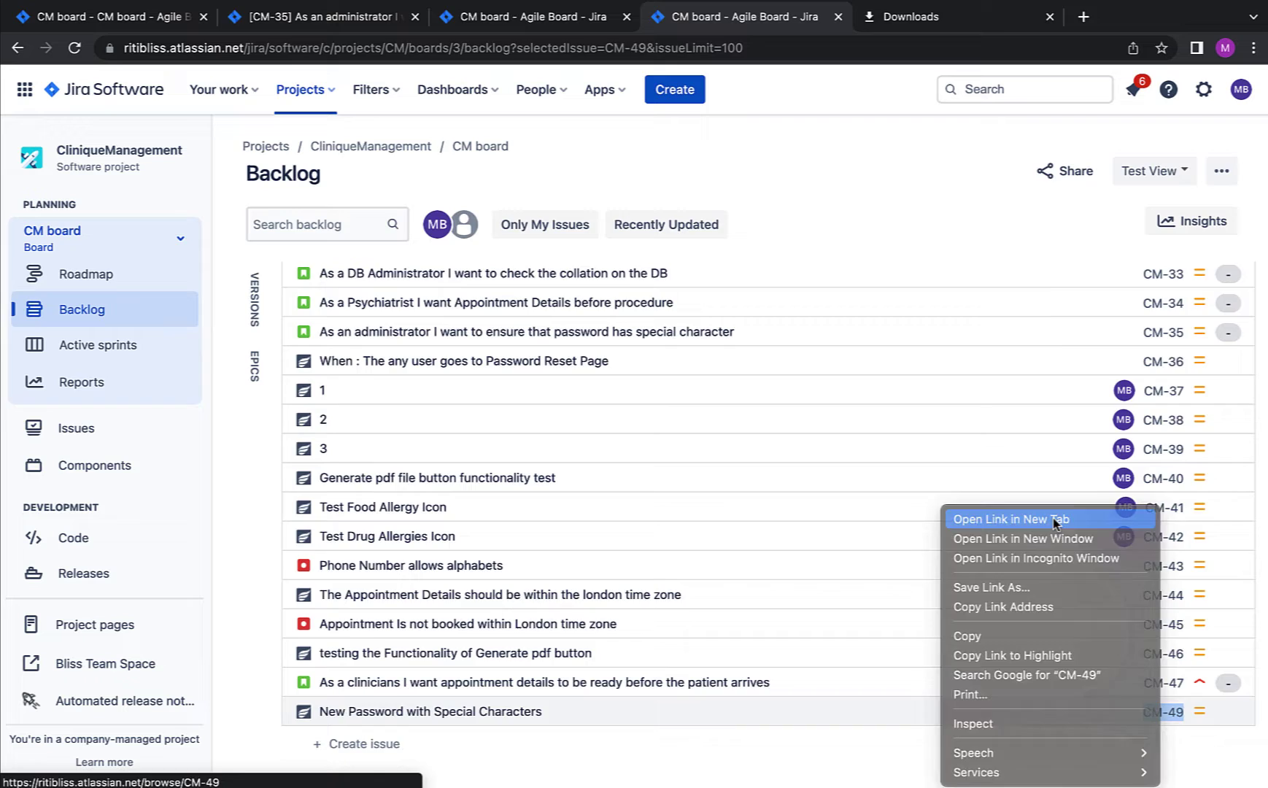
{"action": "left_click", "coordinate": [1053, 520]}
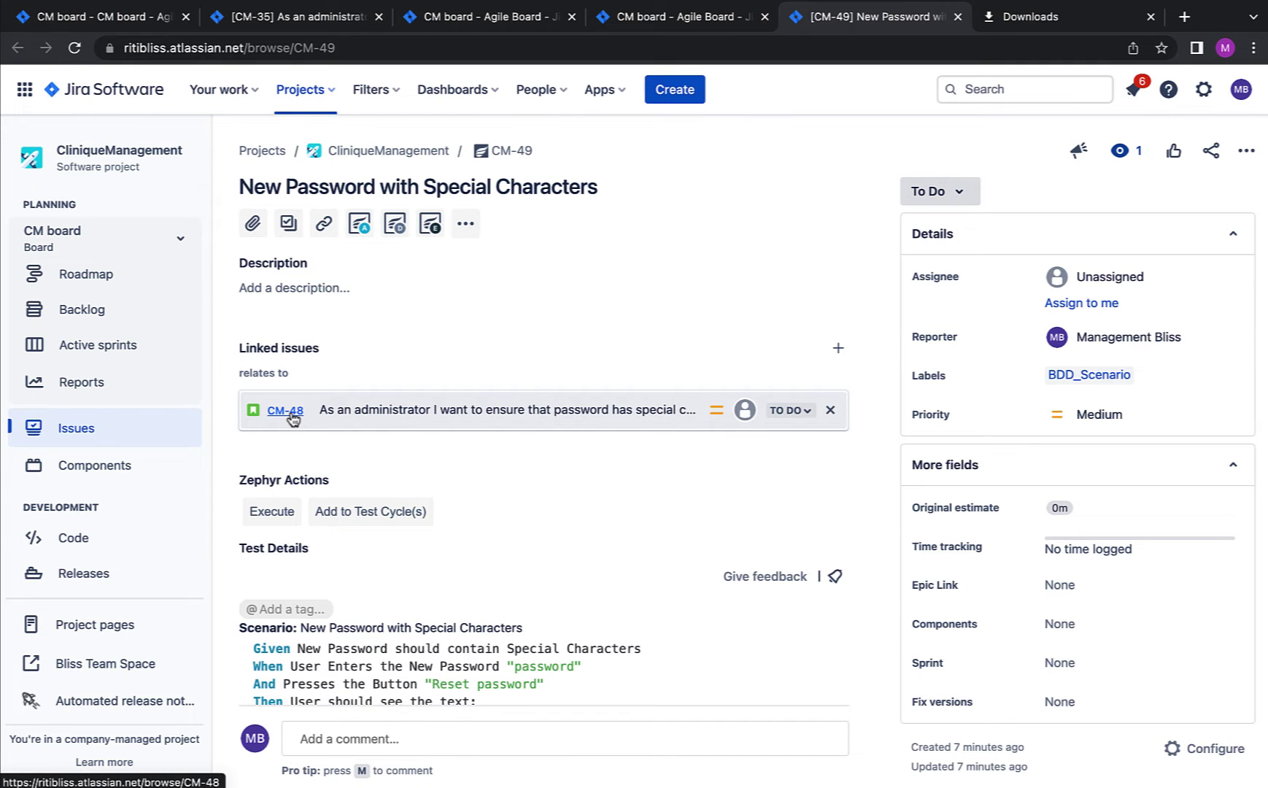
{"action": "left_click", "coordinate": [104, 314]}
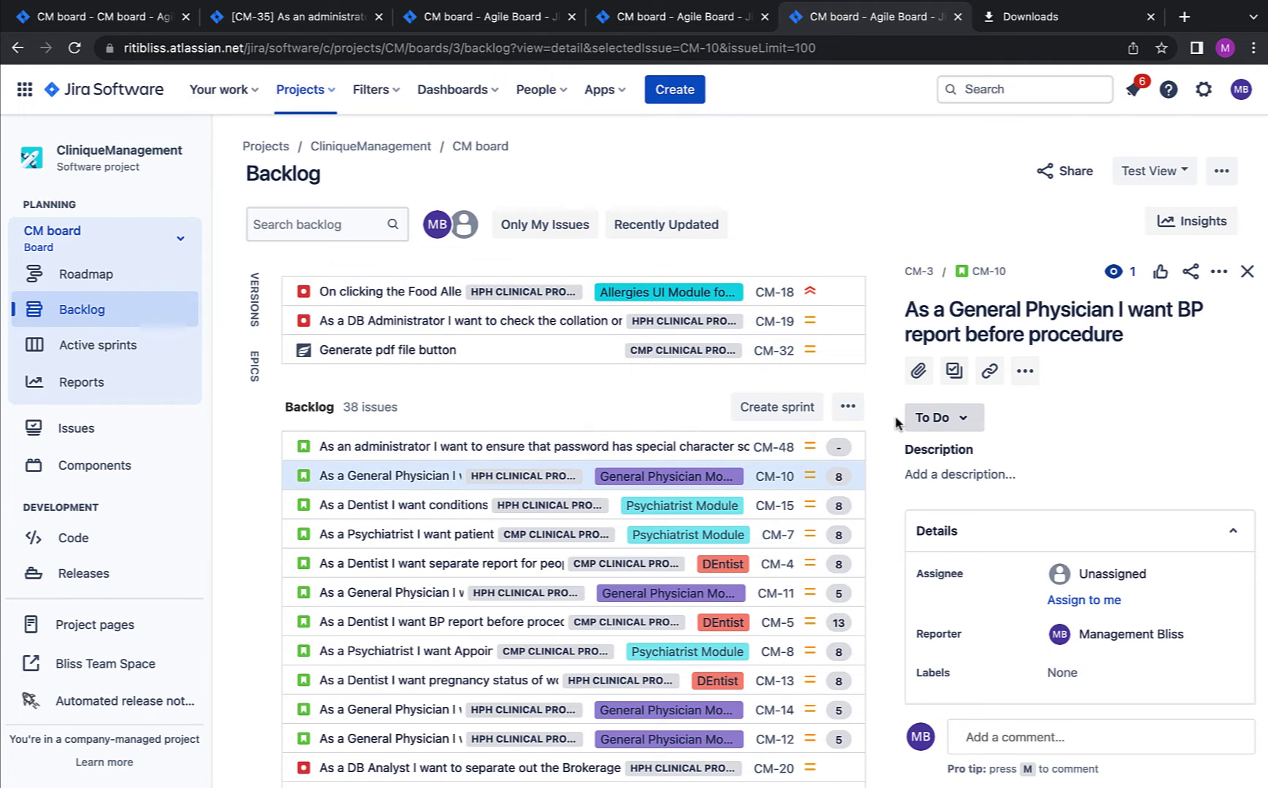
Step: Open CM-10 in a new tab, then reach Zephyr Squad's Import Tests page for CliniqueManagement
{"action": "right_click", "coordinate": [987, 275]}
{"action": "left_click", "coordinate": [1021, 272]}
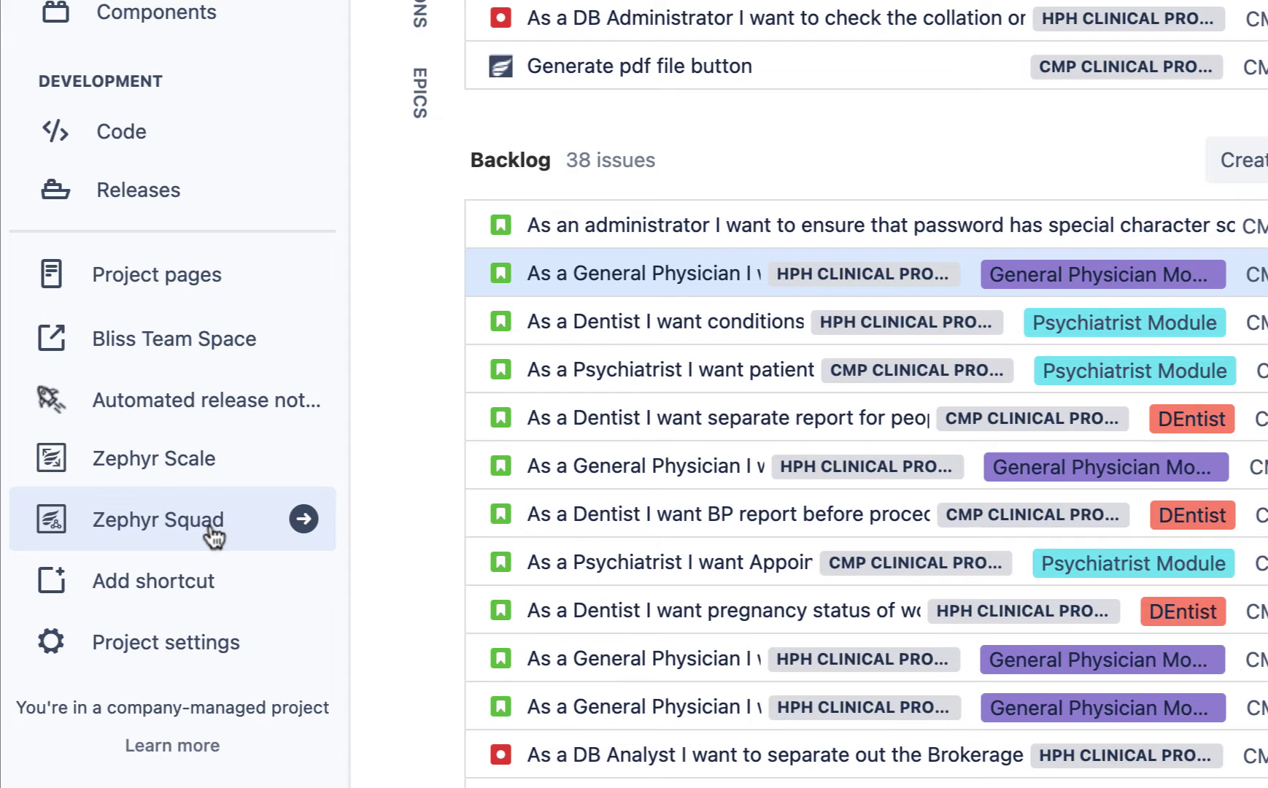
{"action": "left_click", "coordinate": [131, 640]}
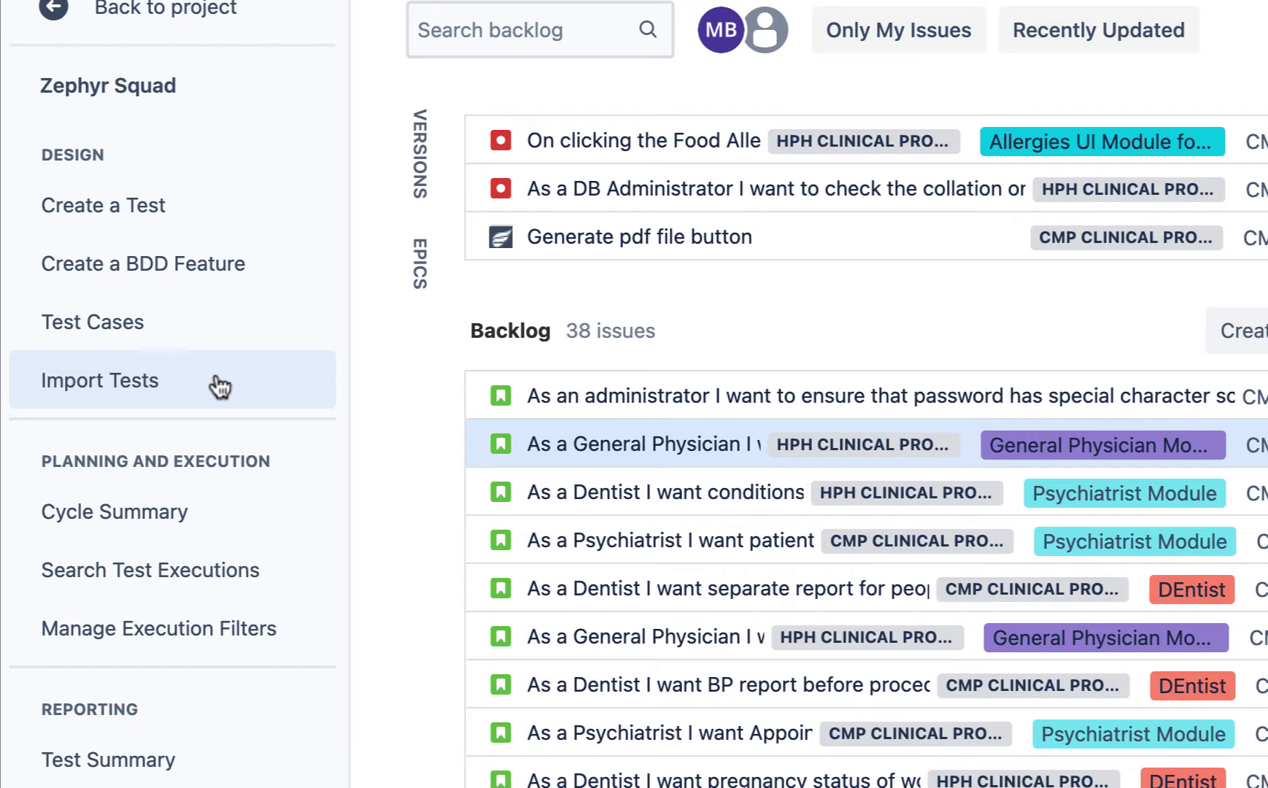
{"action": "left_click", "coordinate": [129, 394]}
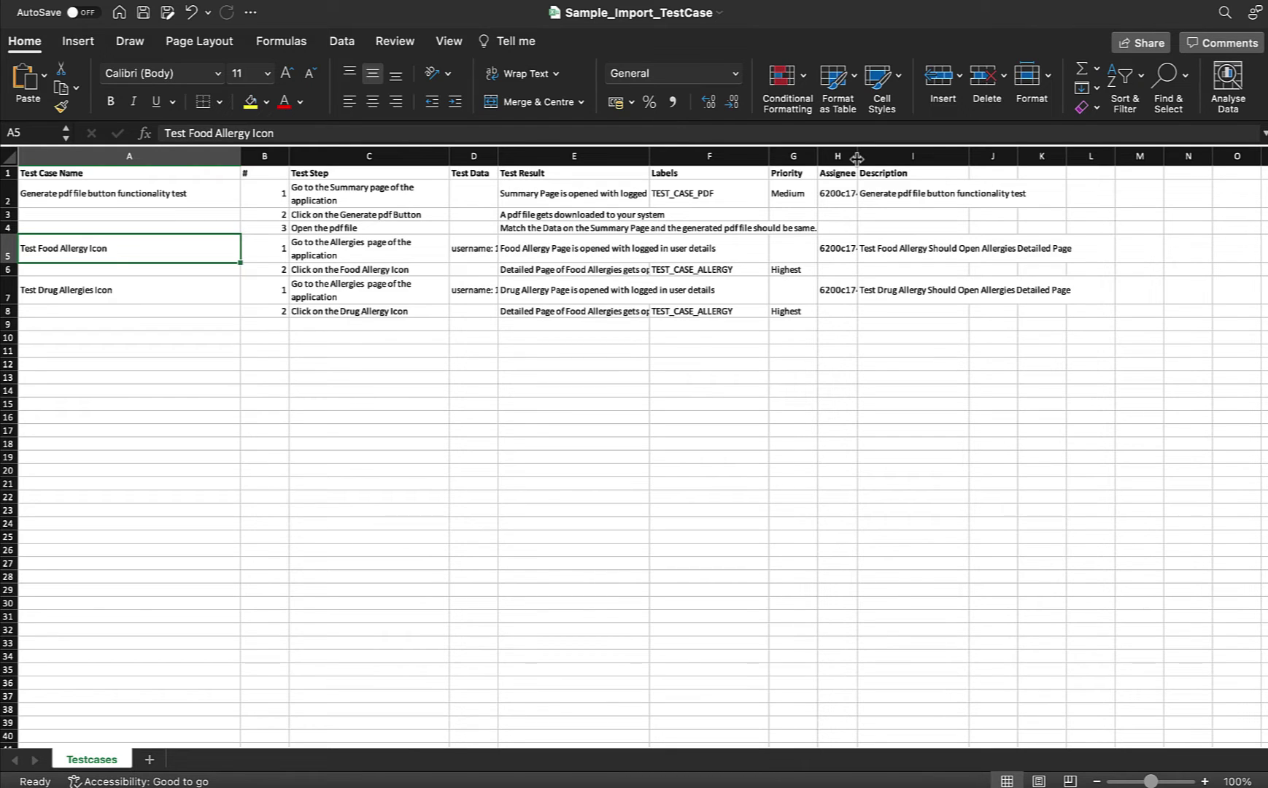
{"action": "left_click", "coordinate": [179, 206]}
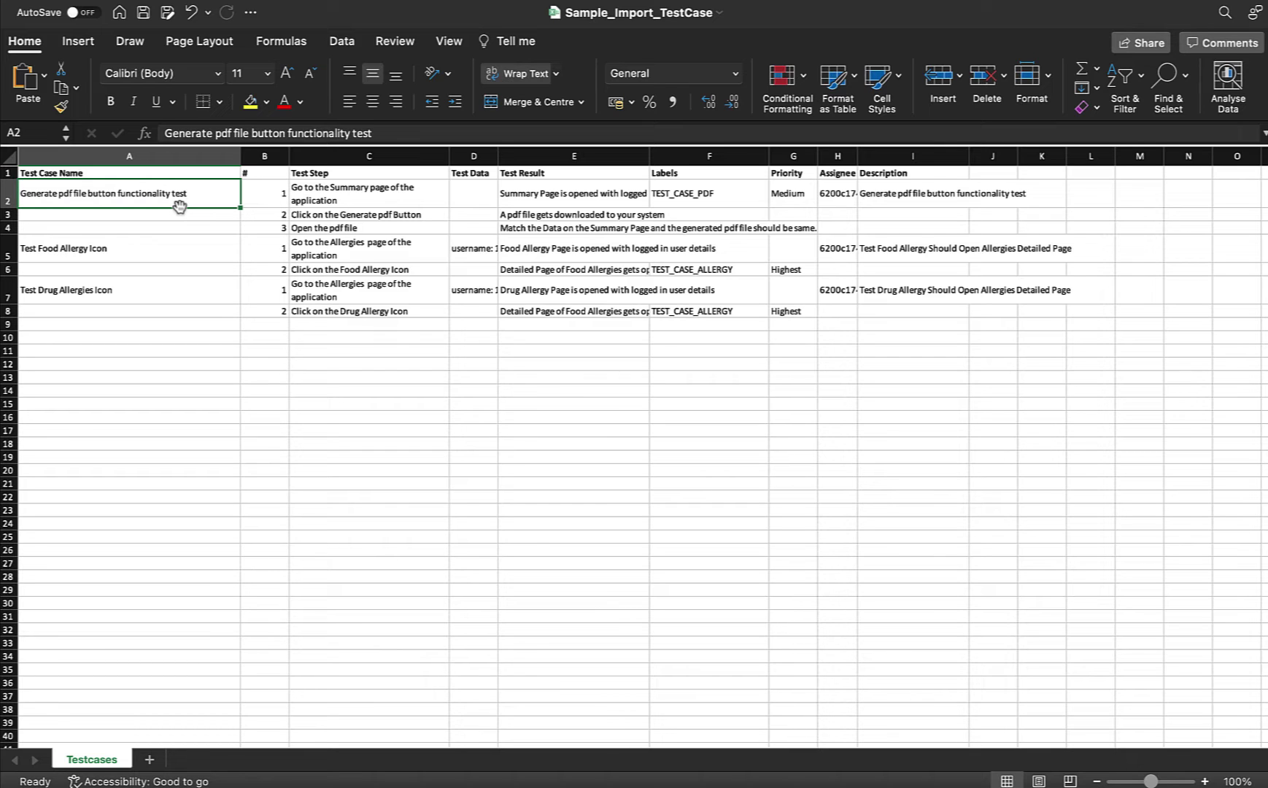
{"action": "left_click", "coordinate": [169, 227]}
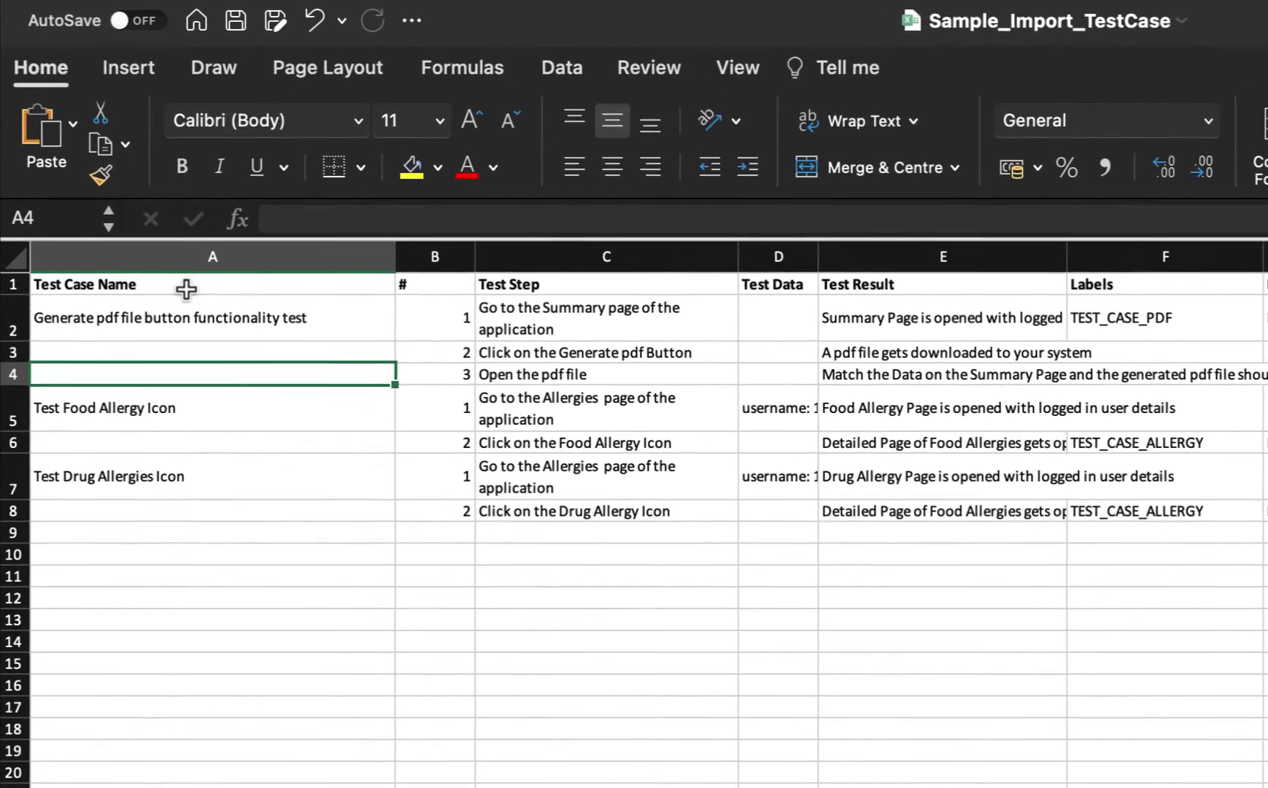
{"action": "left_click", "coordinate": [187, 291]}
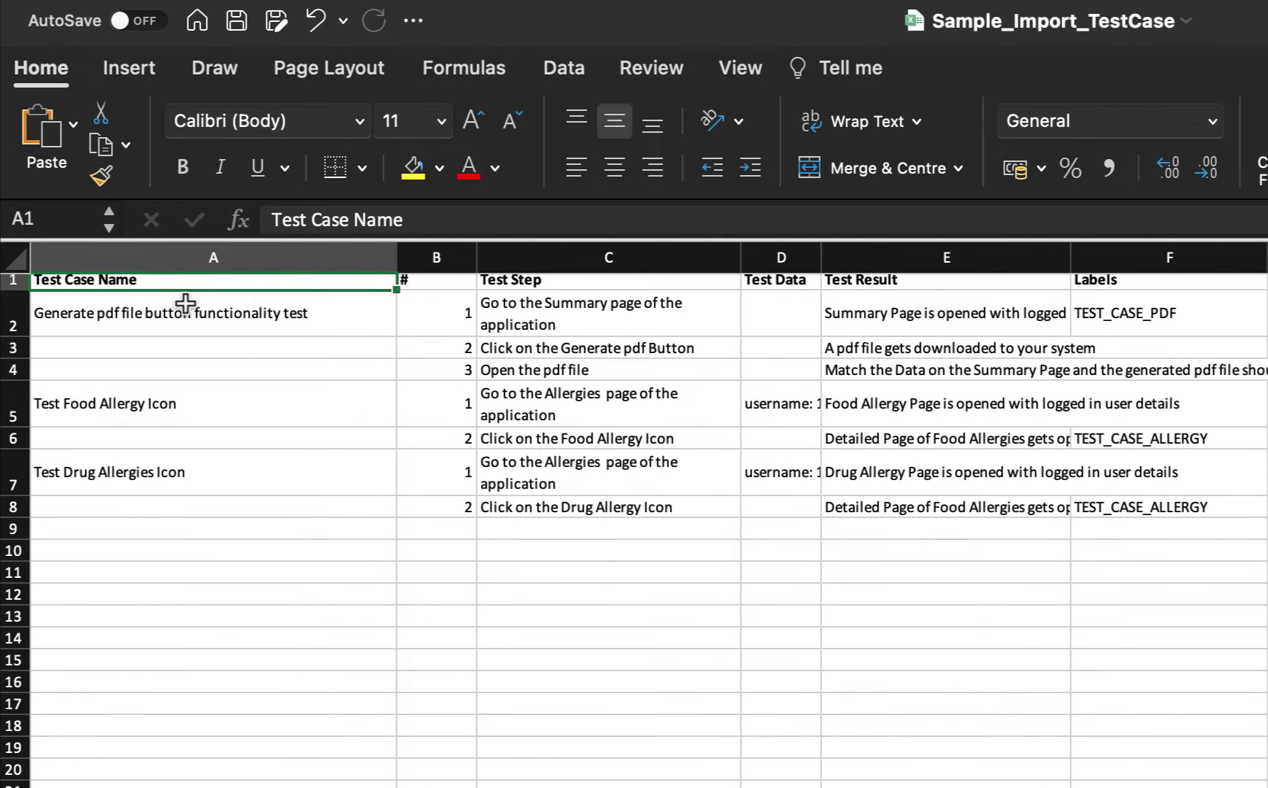
{"action": "left_click", "coordinate": [451, 290]}
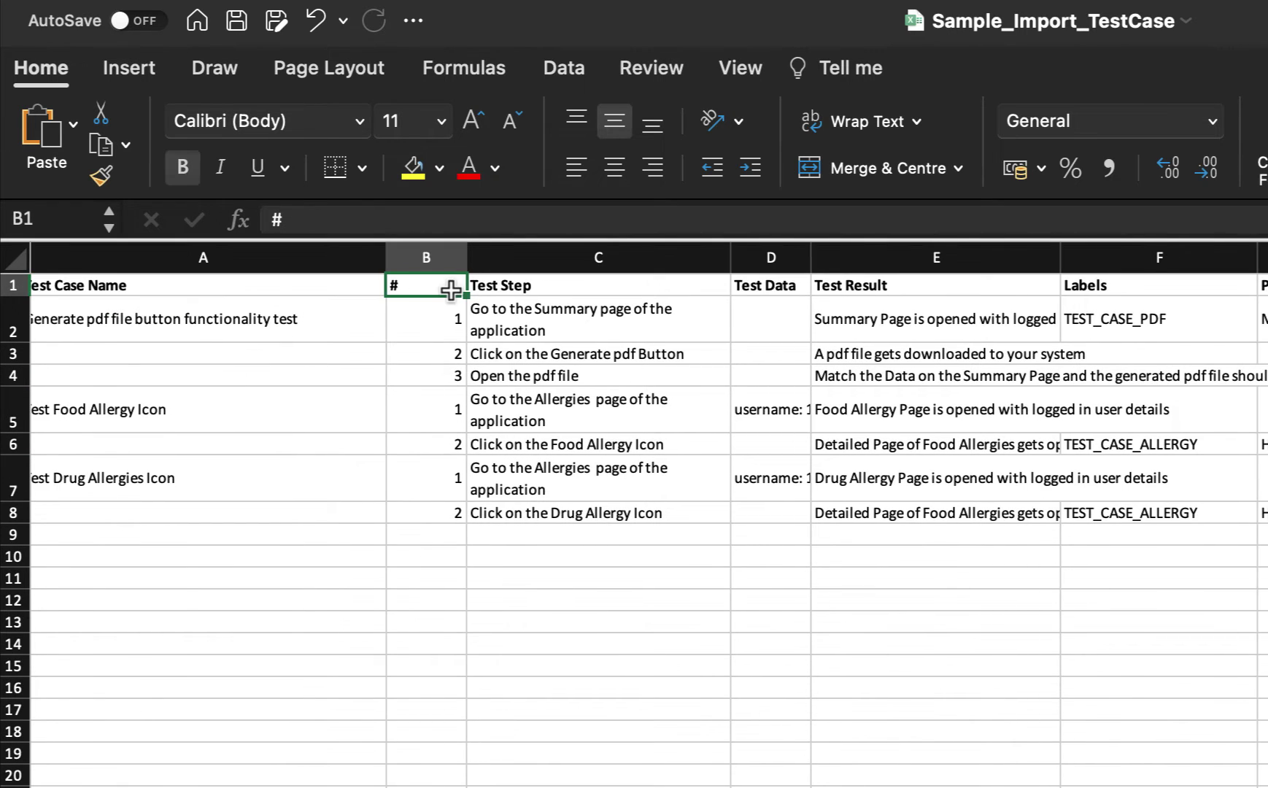
{"action": "left_click", "coordinate": [446, 321]}
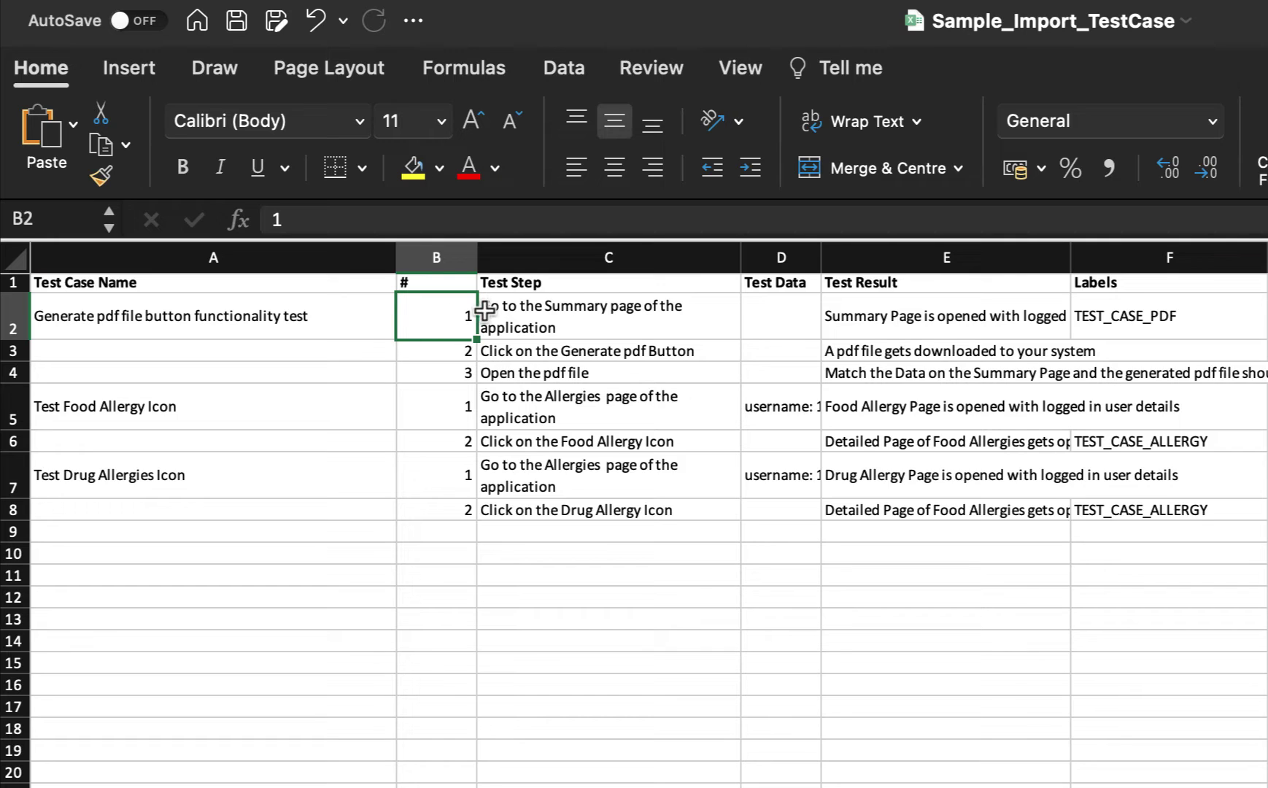
{"action": "left_click", "coordinate": [187, 333]}
{"action": "left_click", "coordinate": [451, 372]}
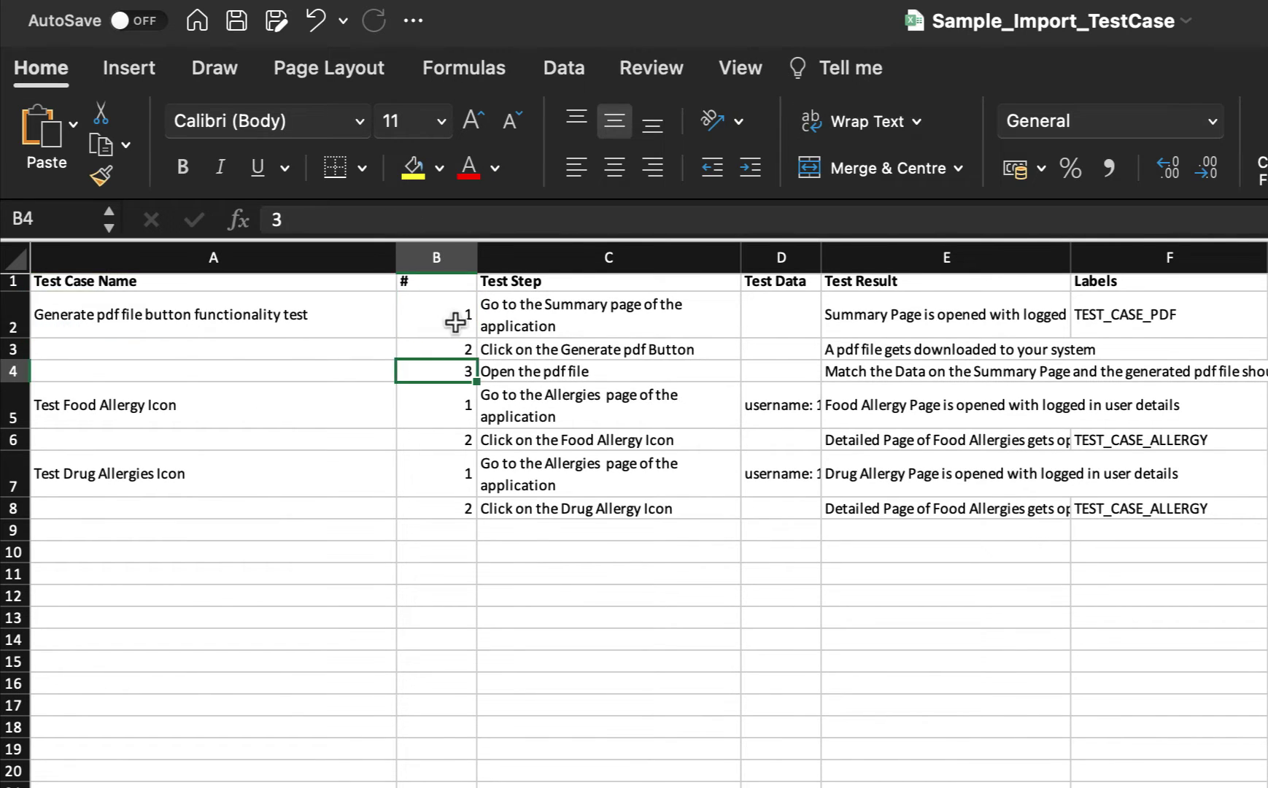
{"action": "left_click", "coordinate": [456, 323]}
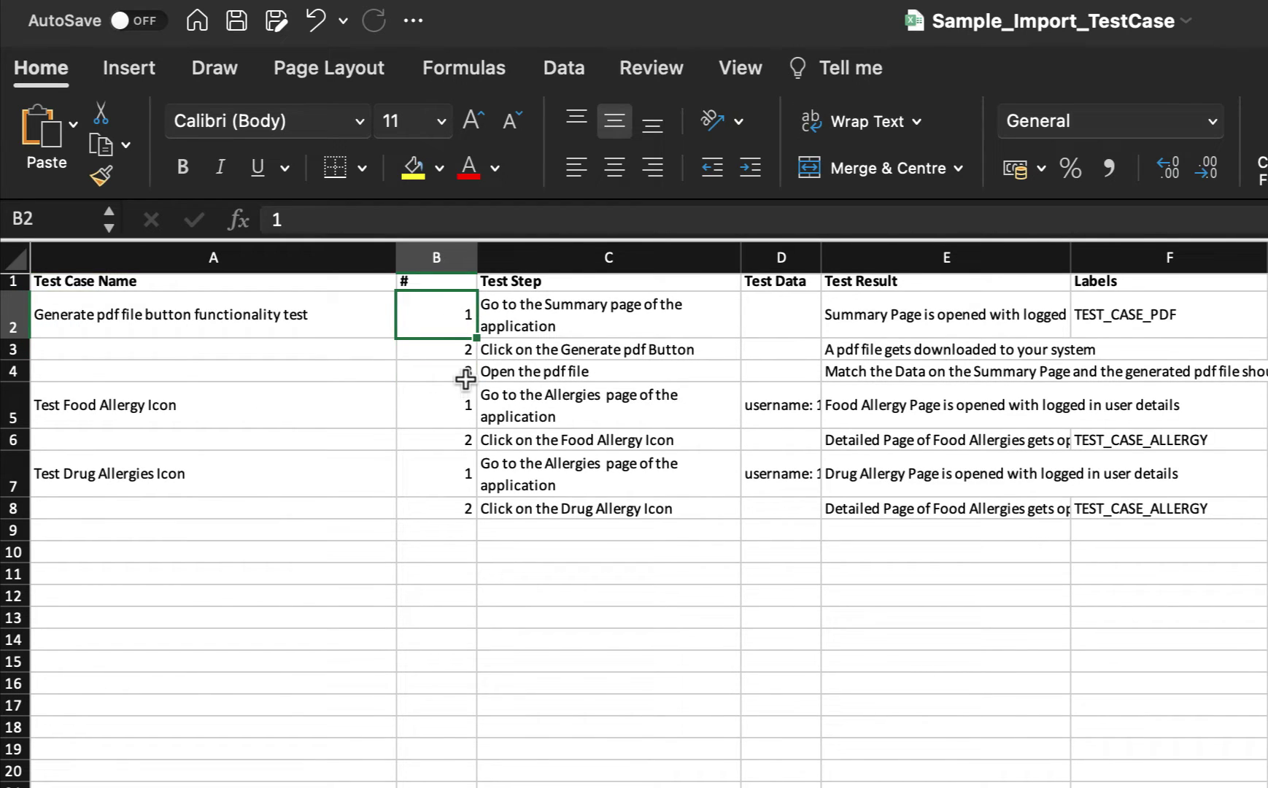
{"action": "left_click", "coordinate": [432, 350]}
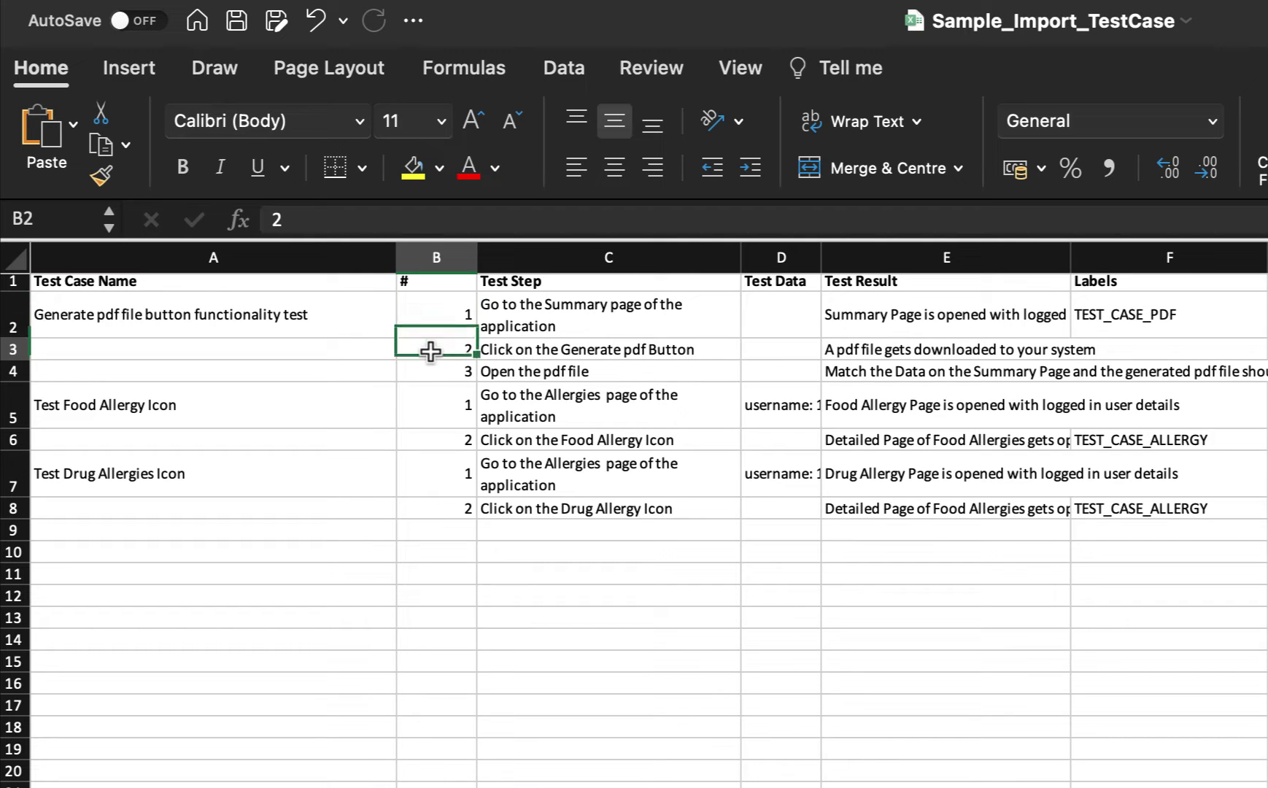
{"action": "left_click", "coordinate": [434, 371]}
{"action": "left_click", "coordinate": [261, 323]}
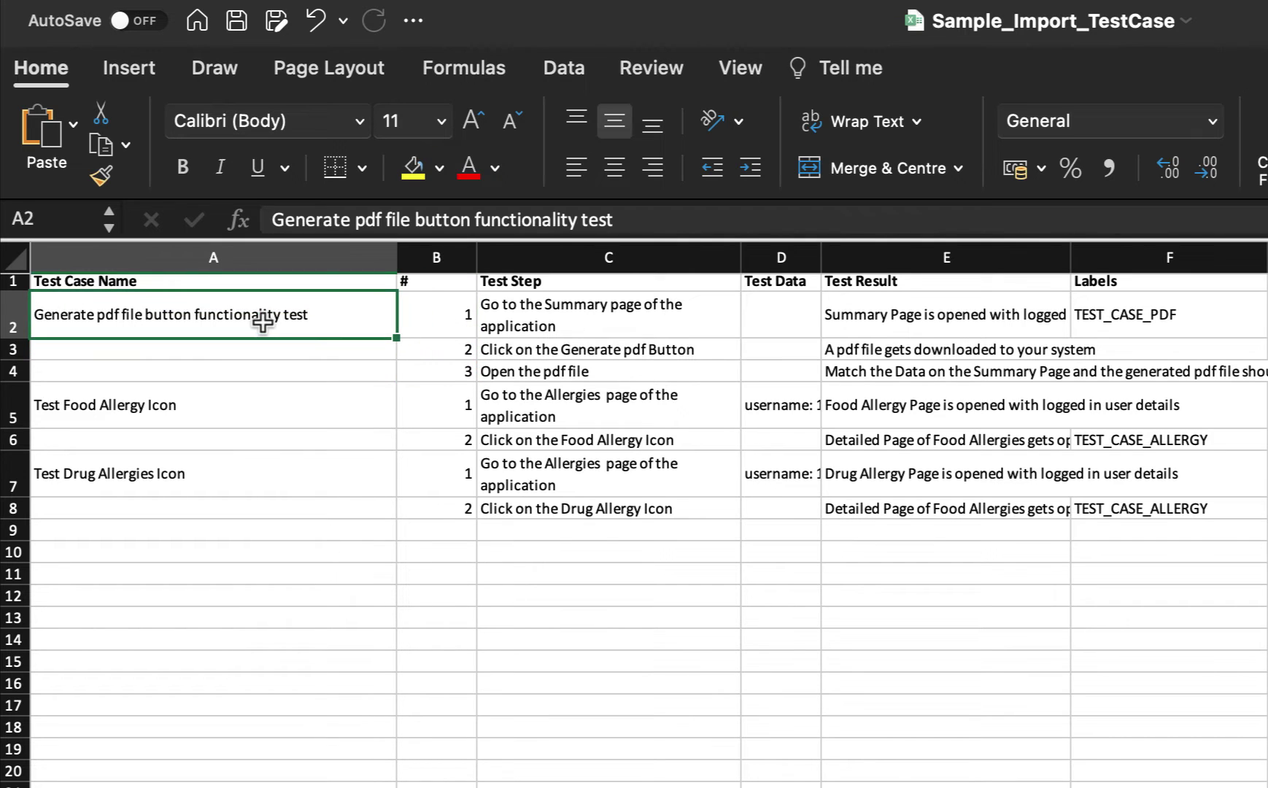
{"action": "left_click", "coordinate": [781, 320]}
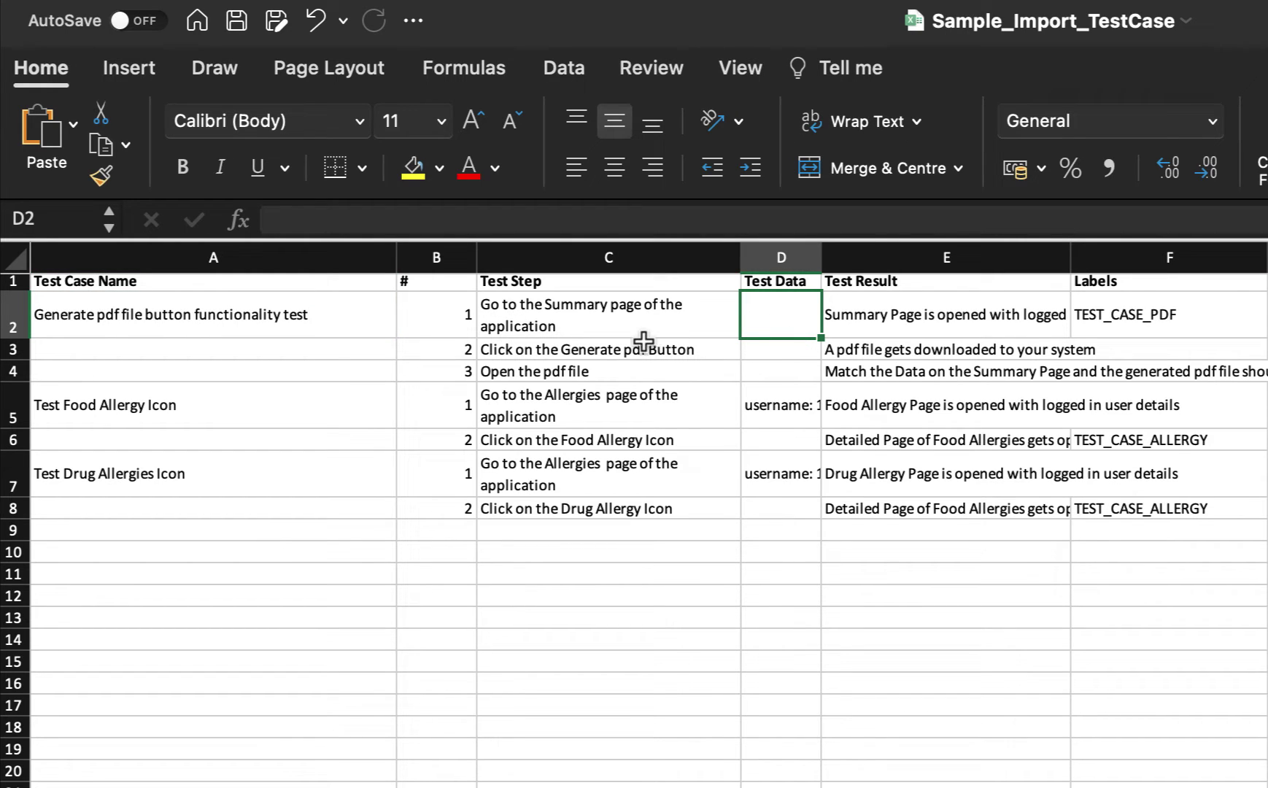
{"action": "left_click", "coordinate": [712, 317]}
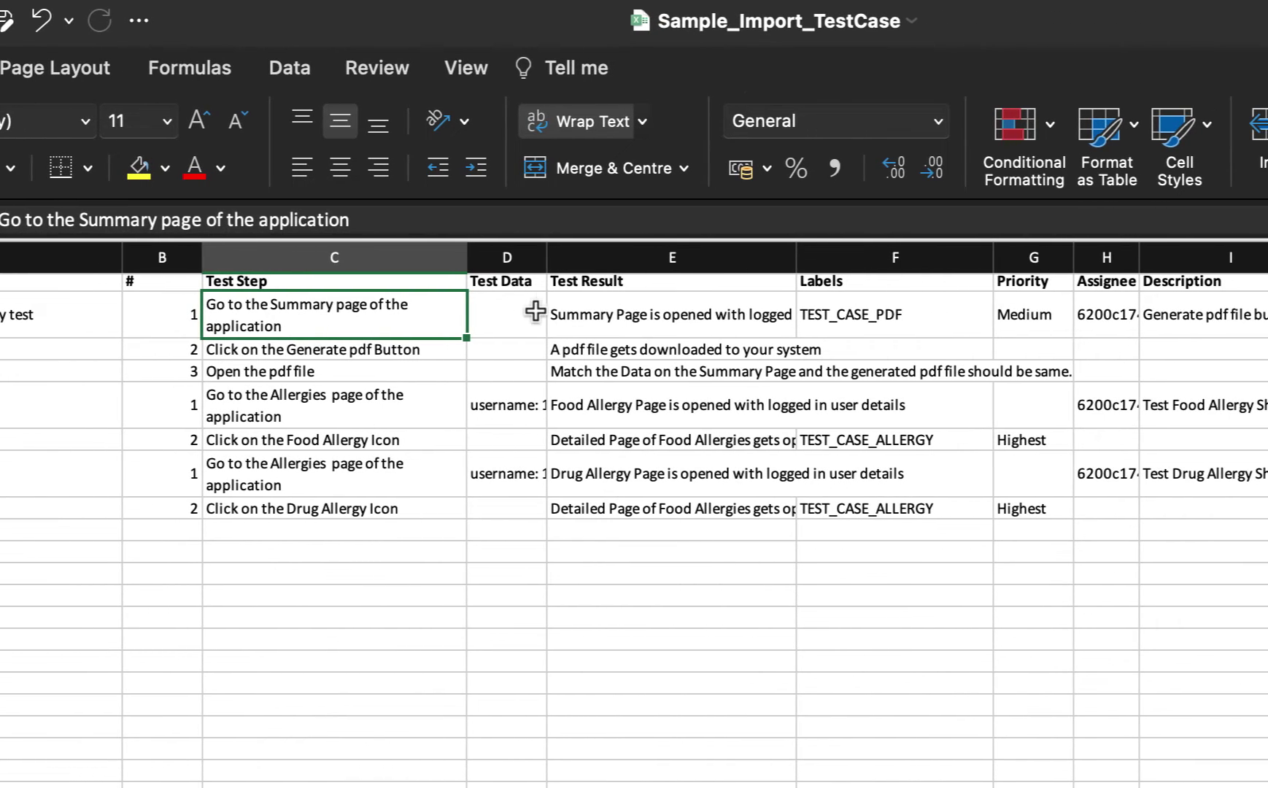
{"action": "left_click", "coordinate": [795, 315]}
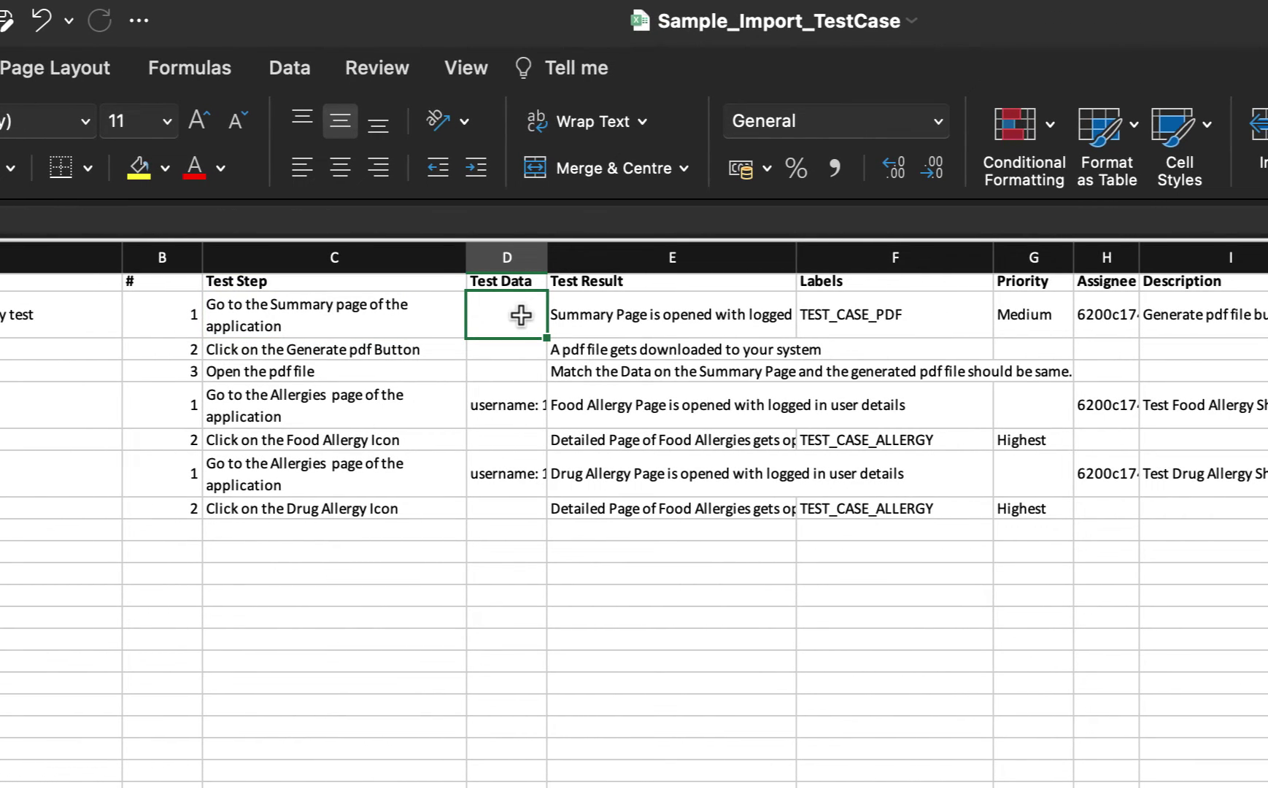
{"action": "left_click", "coordinate": [626, 315]}
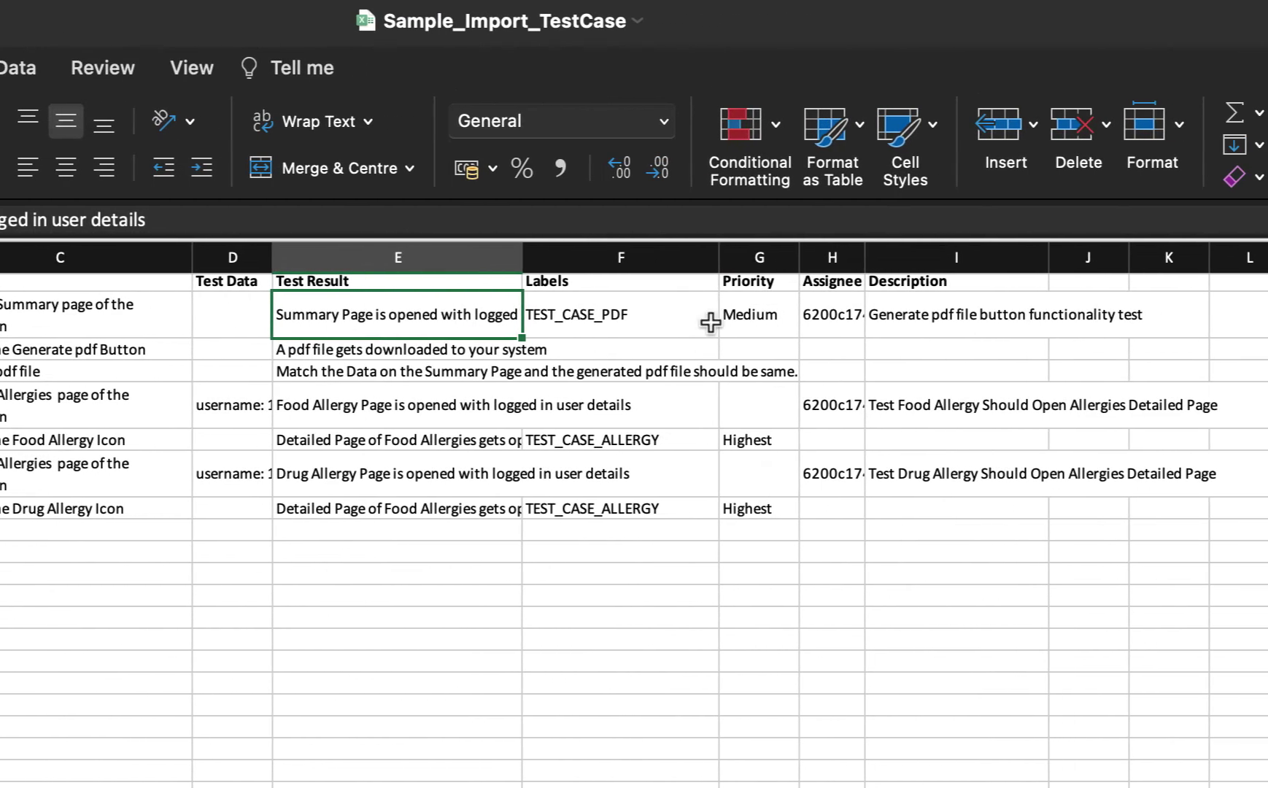
{"action": "left_click", "coordinate": [926, 319]}
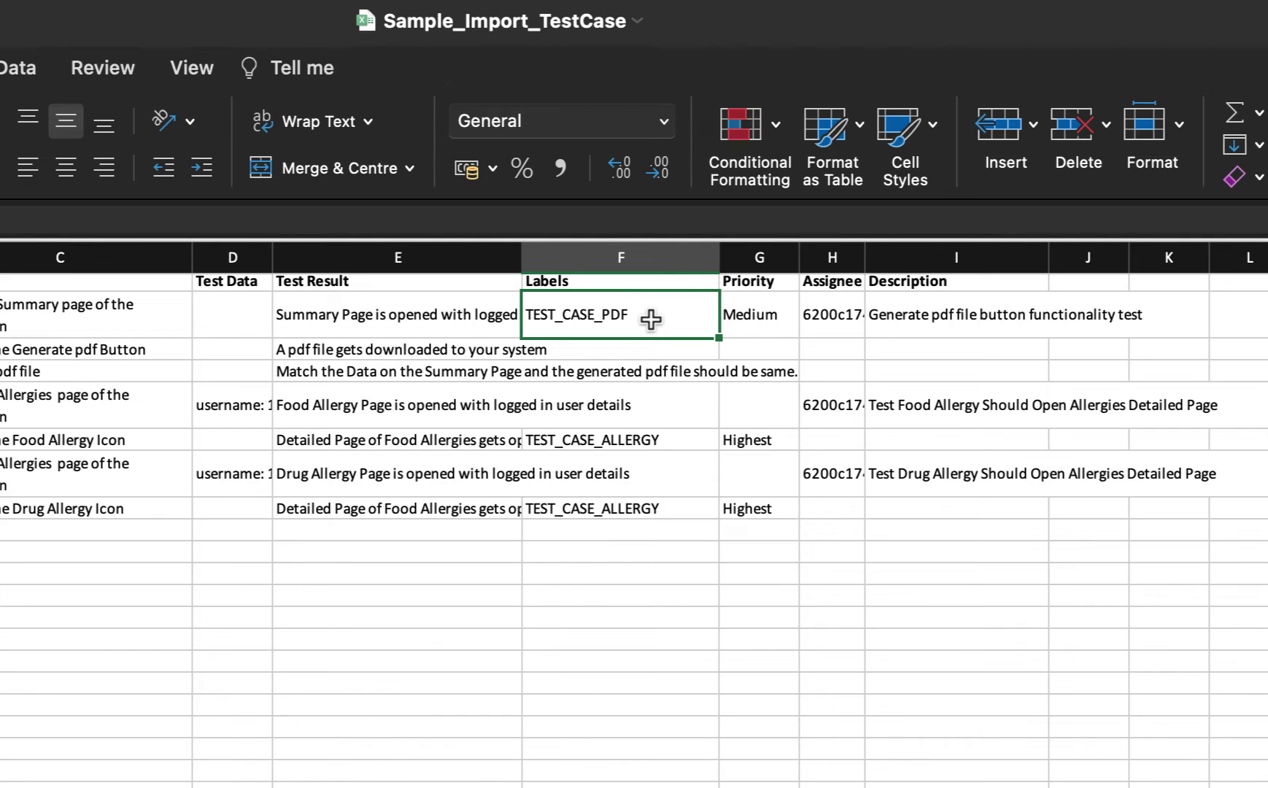
{"action": "left_click", "coordinate": [775, 319]}
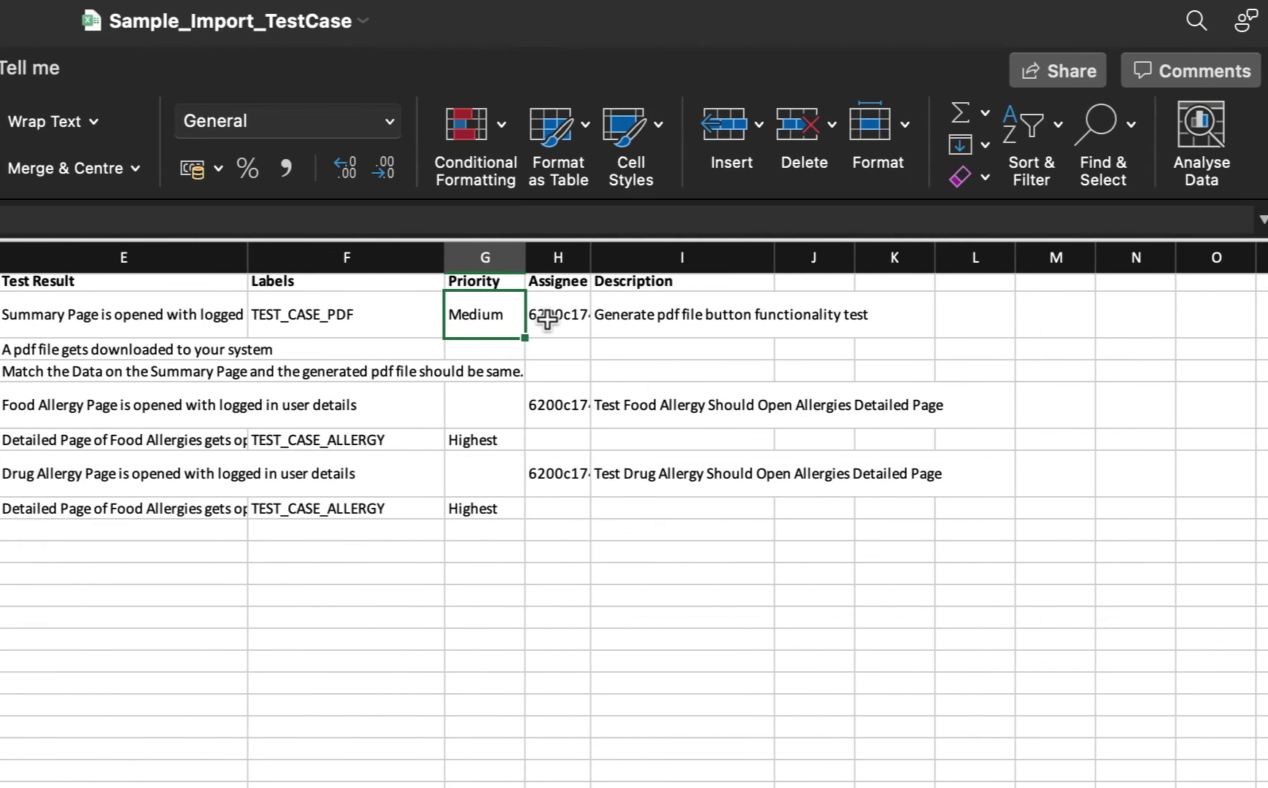
{"action": "left_click", "coordinate": [547, 319]}
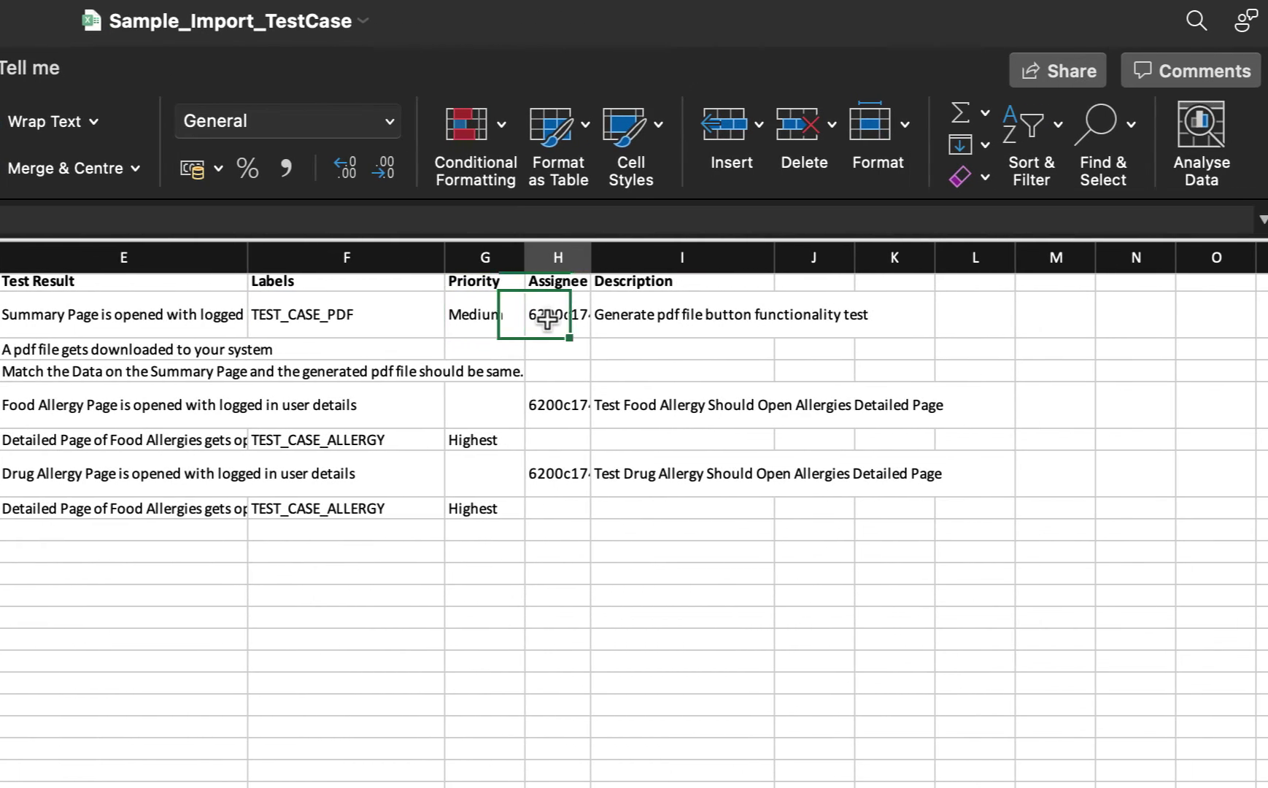
{"action": "left_click", "coordinate": [612, 316]}
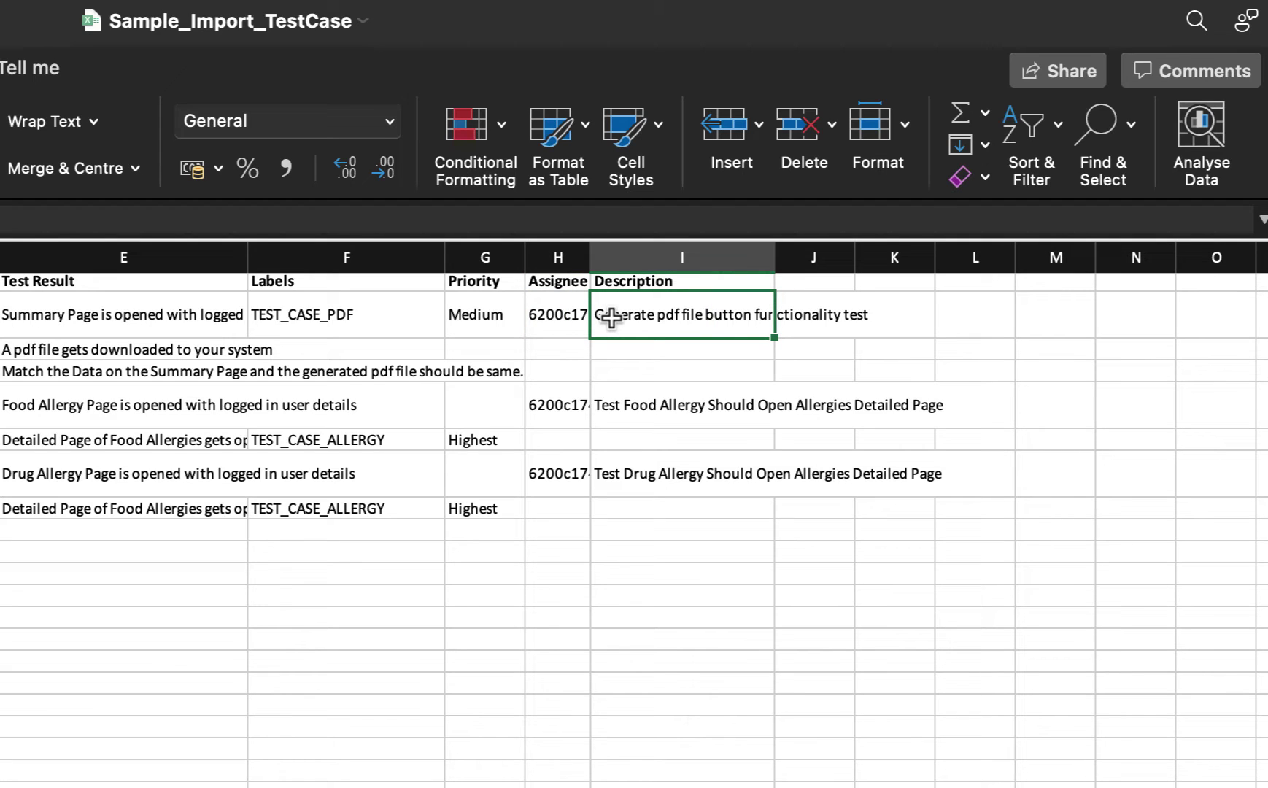
{"action": "left_click", "coordinate": [582, 322]}
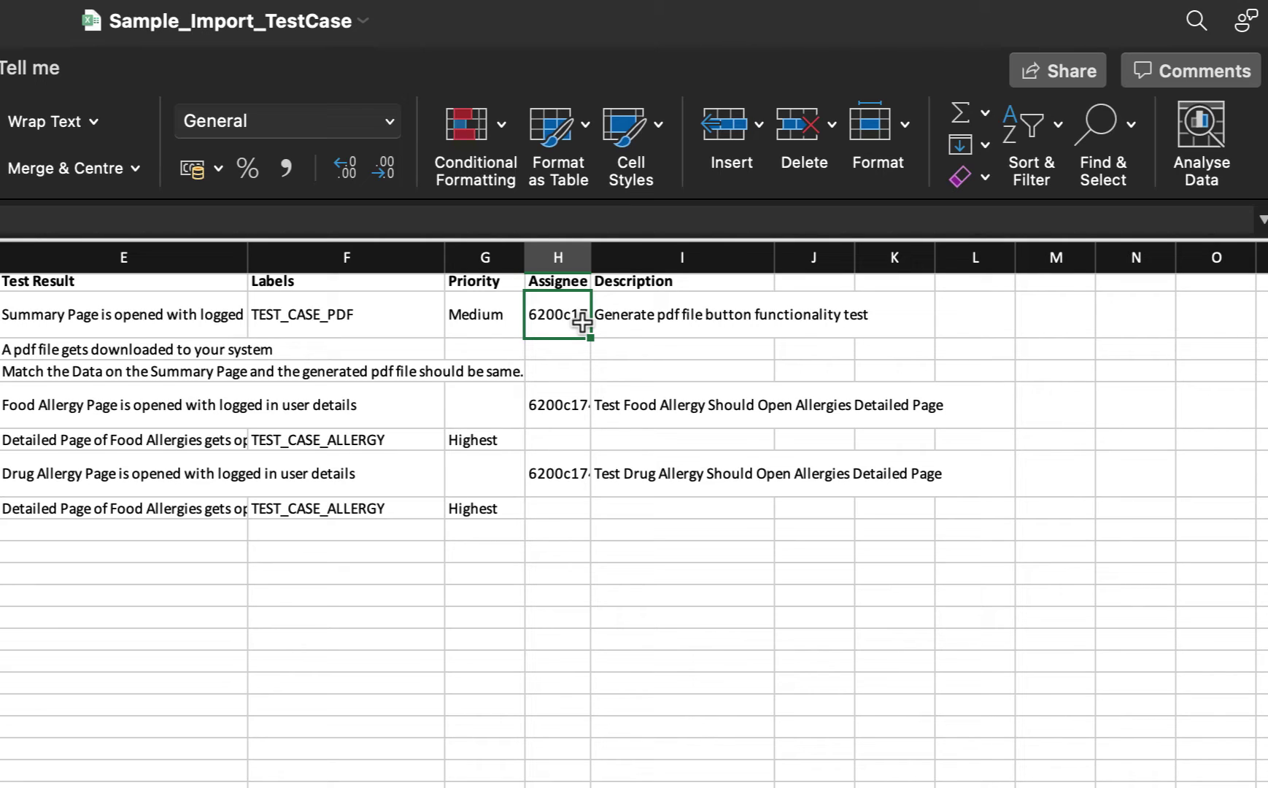
Step: Select the first test case's details in E2:I4, then save the workbook
{"action": "left_click_drag", "start_coordinate": [194, 318], "coordinate": [730, 372]}
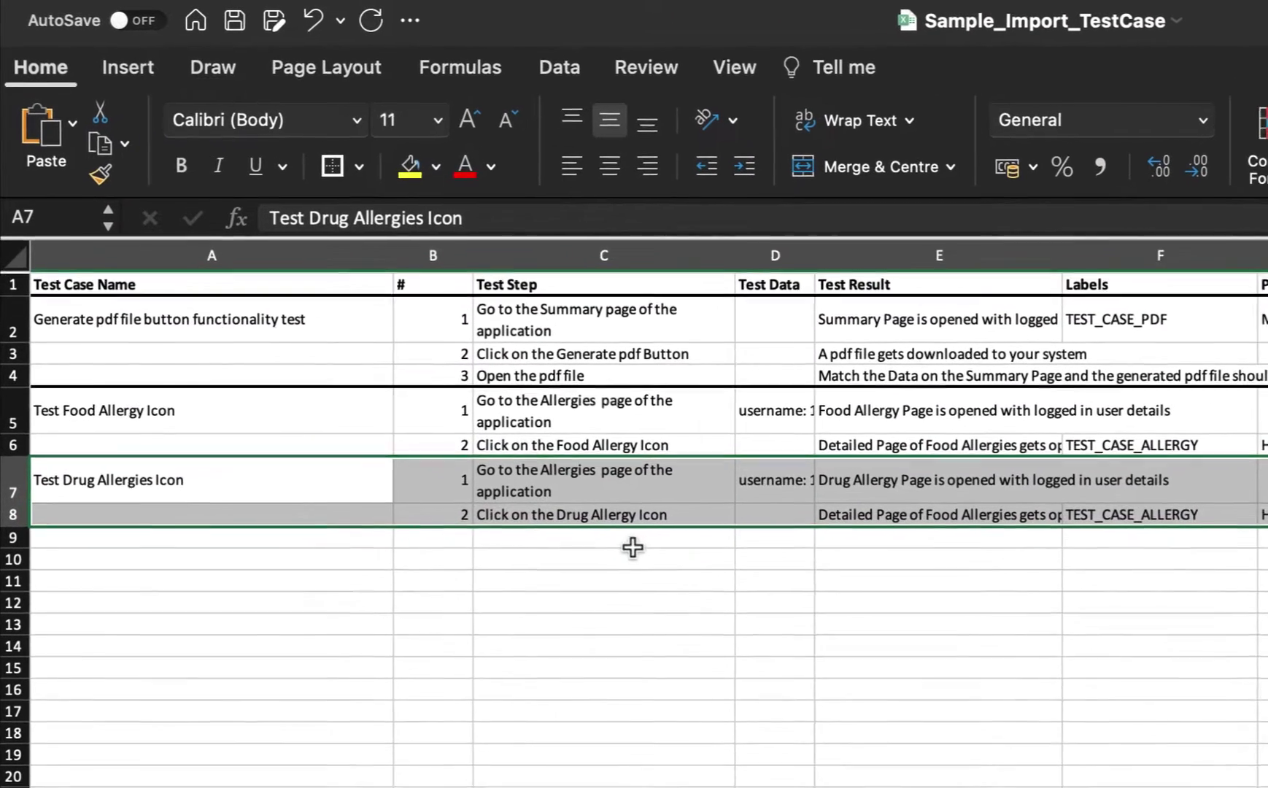
{"action": "left_click", "coordinate": [297, 441]}
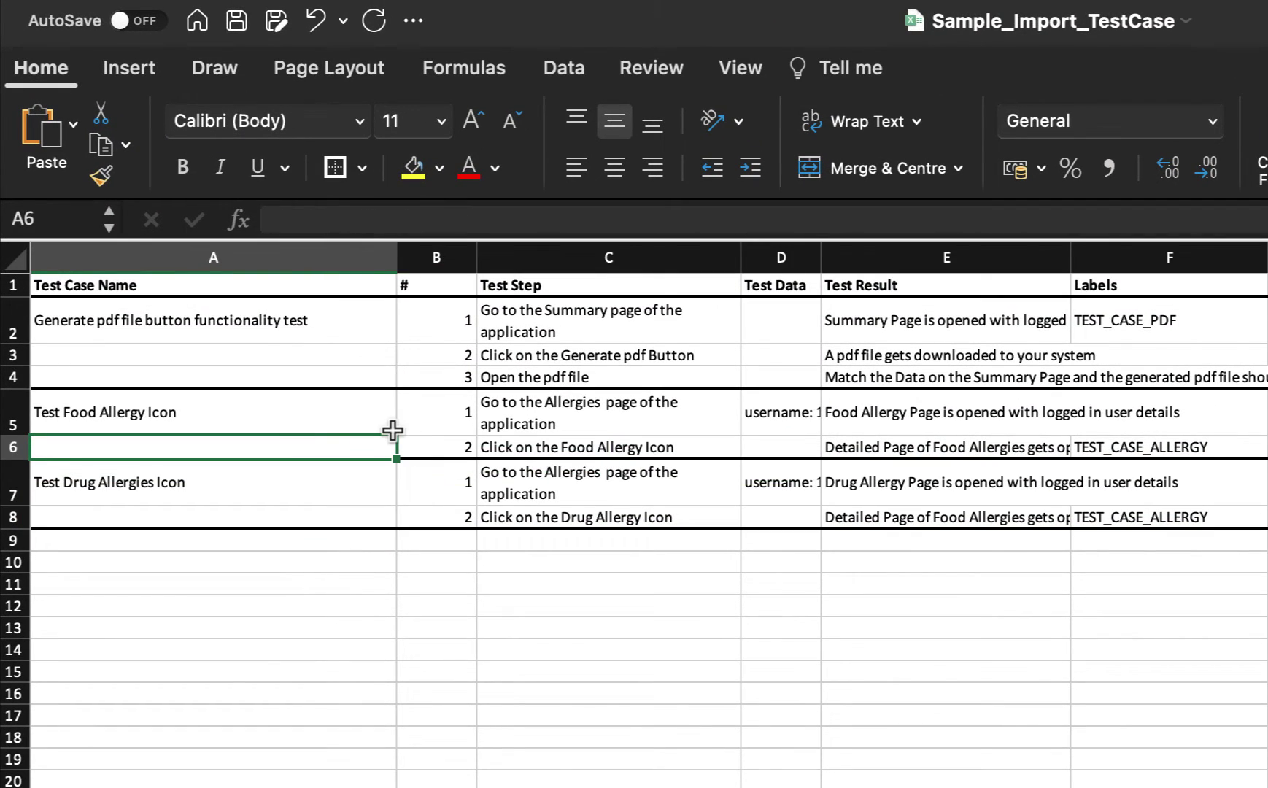
{"action": "key", "text": "super+s"}
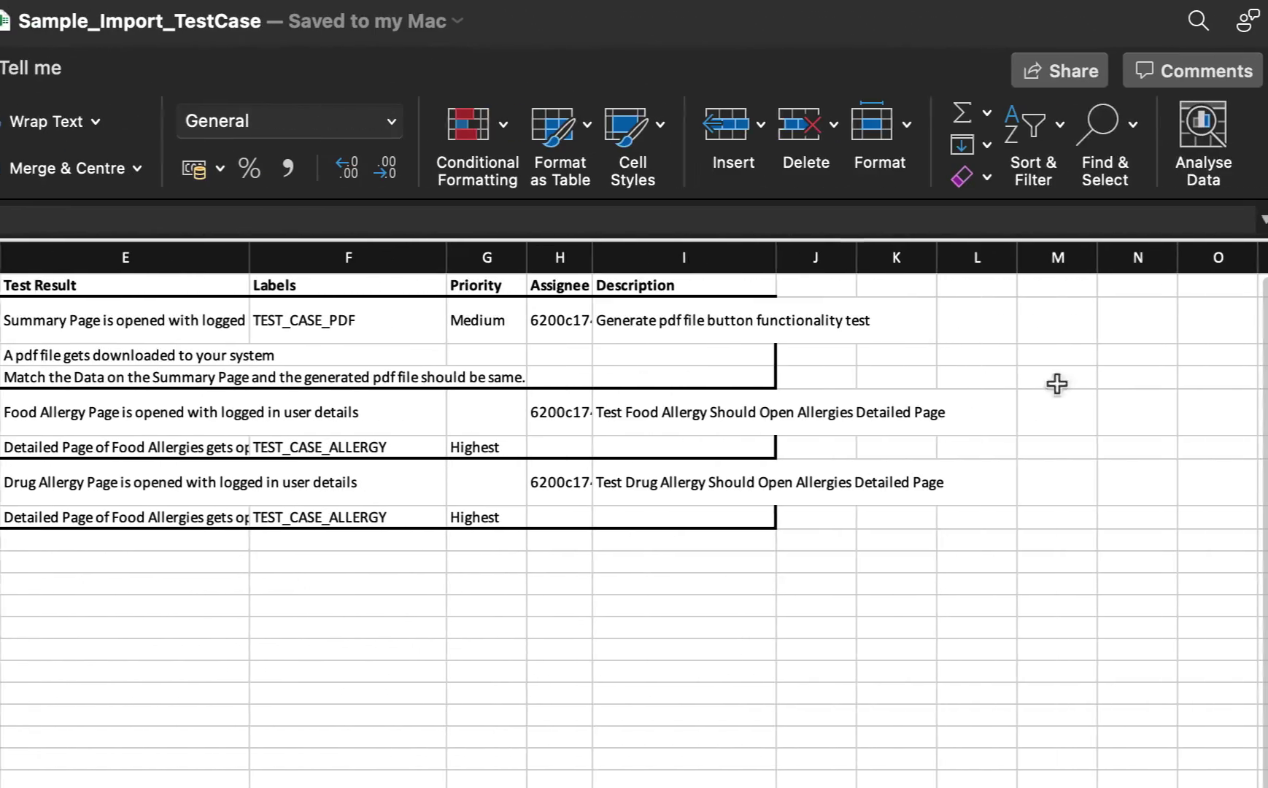
Step: Select the empty column L in the spreadsheet, then clear the selection
{"action": "left_click", "coordinate": [815, 255]}
{"action": "left_click", "coordinate": [899, 257]}
{"action": "left_click", "coordinate": [971, 257]}
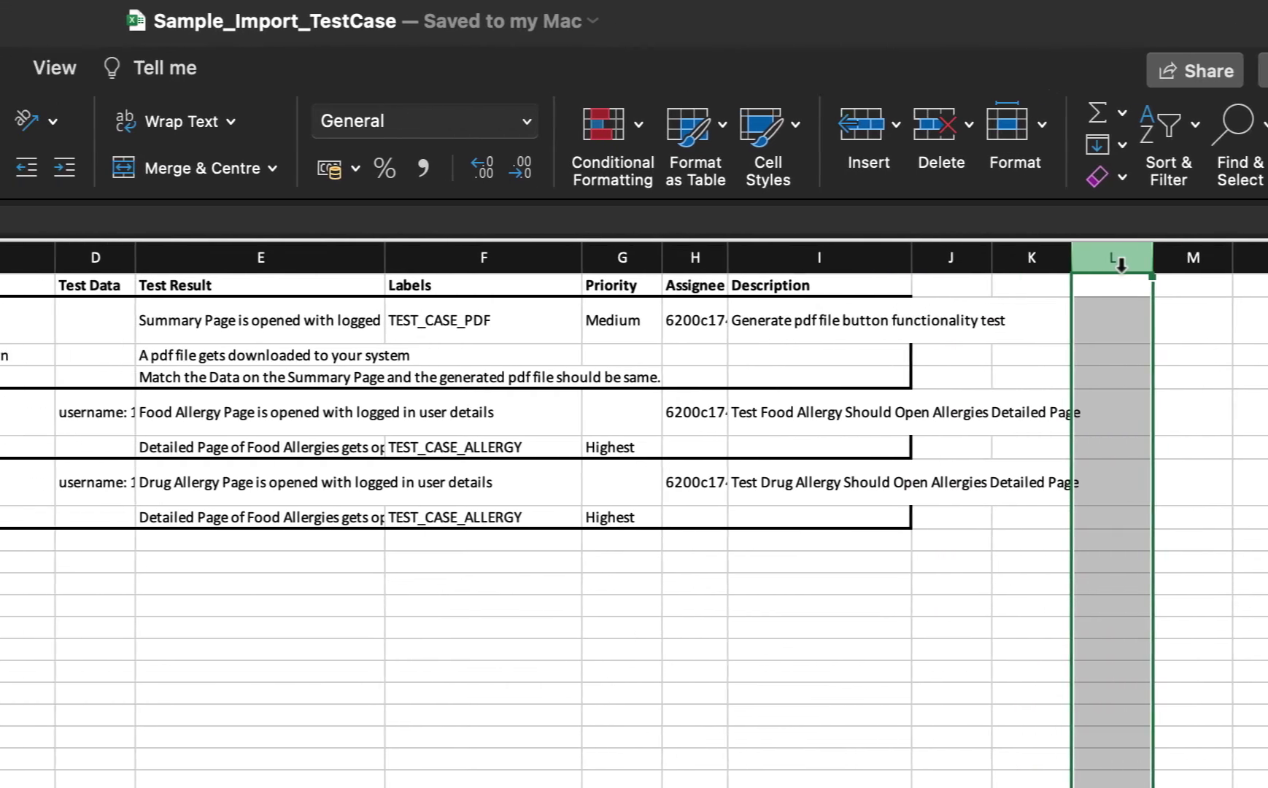
{"action": "left_click", "coordinate": [425, 465]}
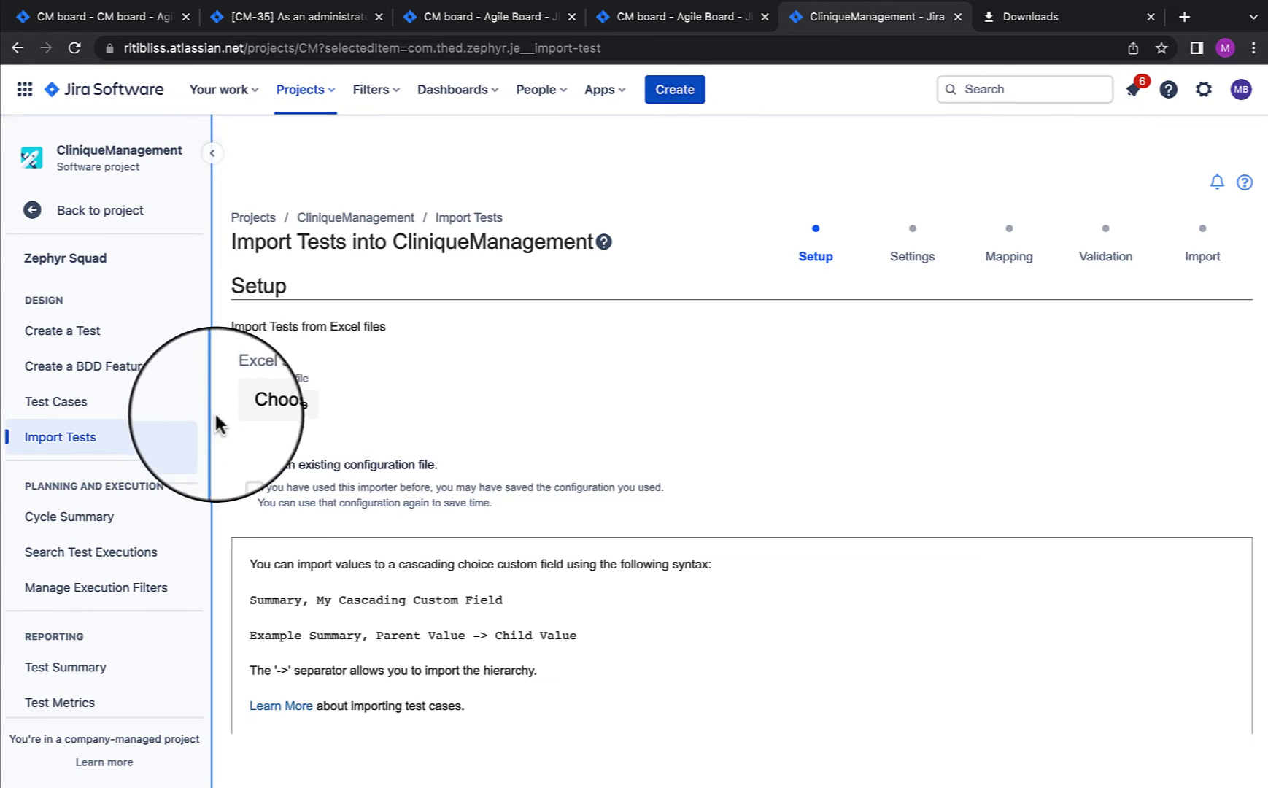
Step: Load Sample_Import_TestCase.xlsx as the source file and advance to the import Settings step
{"action": "left_click", "coordinate": [276, 403]}
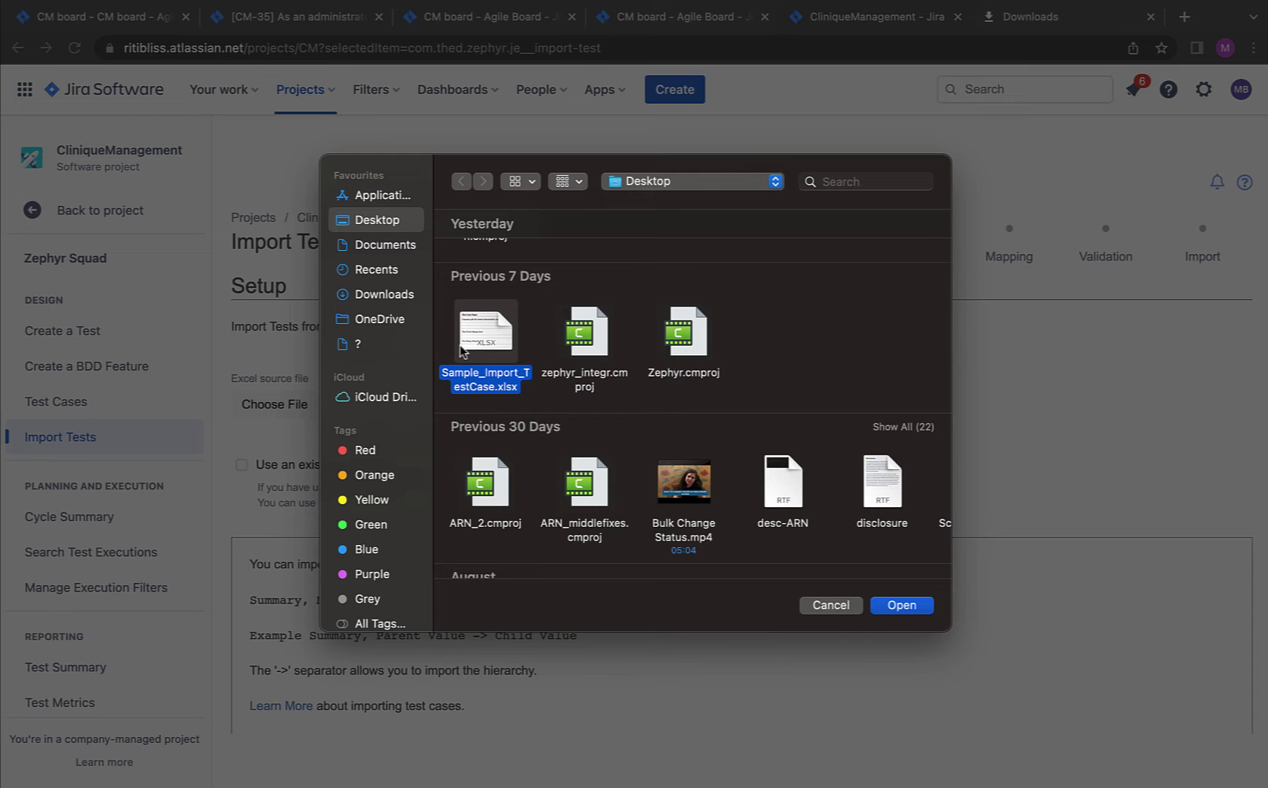
{"action": "left_click", "coordinate": [902, 605]}
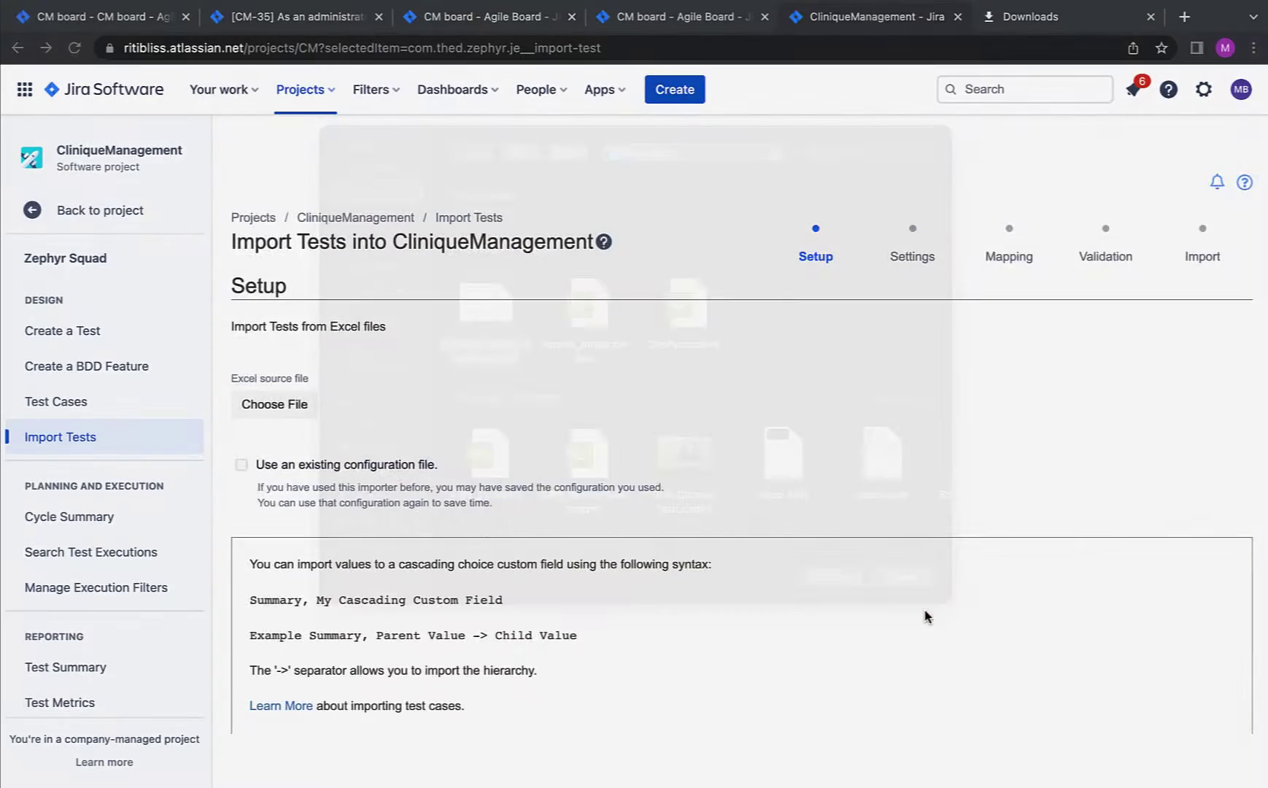
{"action": "scroll", "coordinate": [511, 583], "scroll_direction": "down", "scroll_amount": 3}
{"action": "left_click", "coordinate": [255, 717]}
Step: Set the start row to 2 and discriminator to Test case name change, then advance to Mapping
{"action": "left_click", "coordinate": [332, 360]}
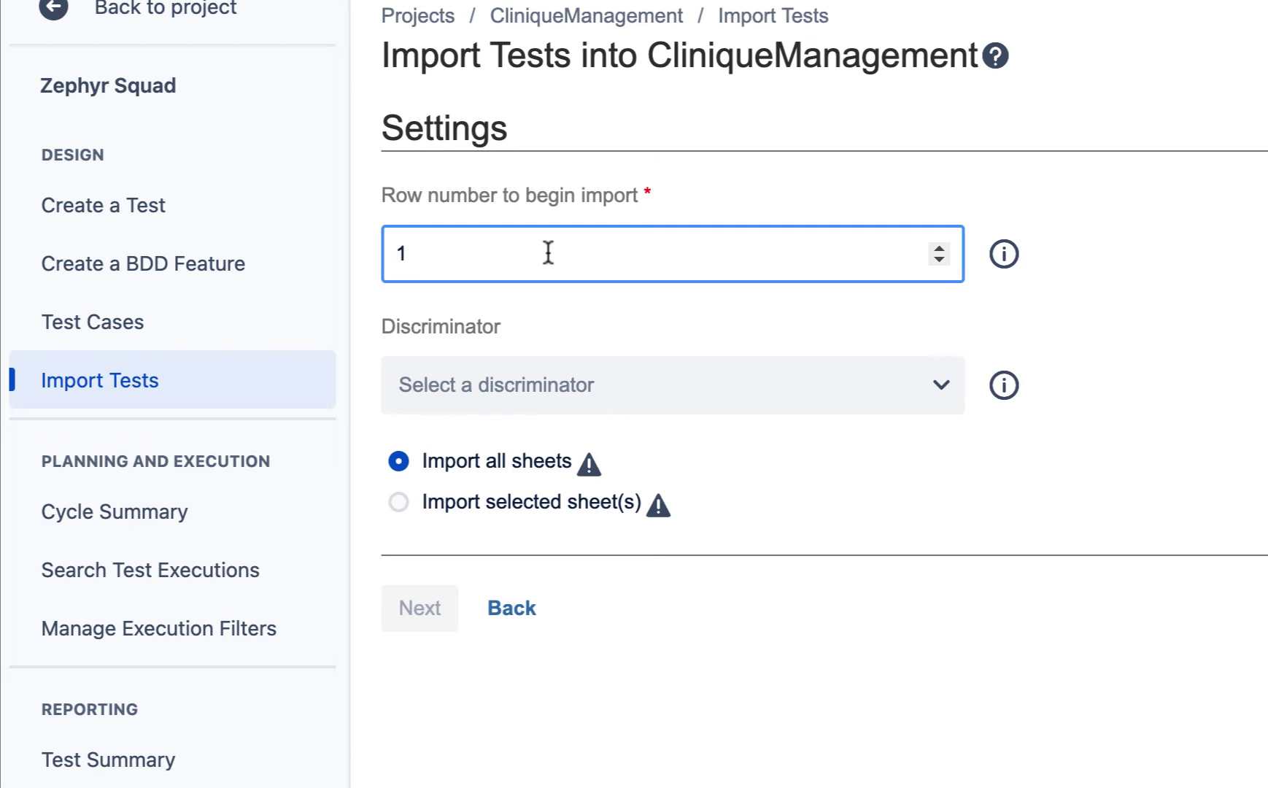
{"action": "key", "text": "BackSpace"}
{"action": "type", "text": "2"}
{"action": "left_click", "coordinate": [457, 391]}
{"action": "scroll", "coordinate": [504, 424], "scroll_direction": "down", "scroll_amount": 3}
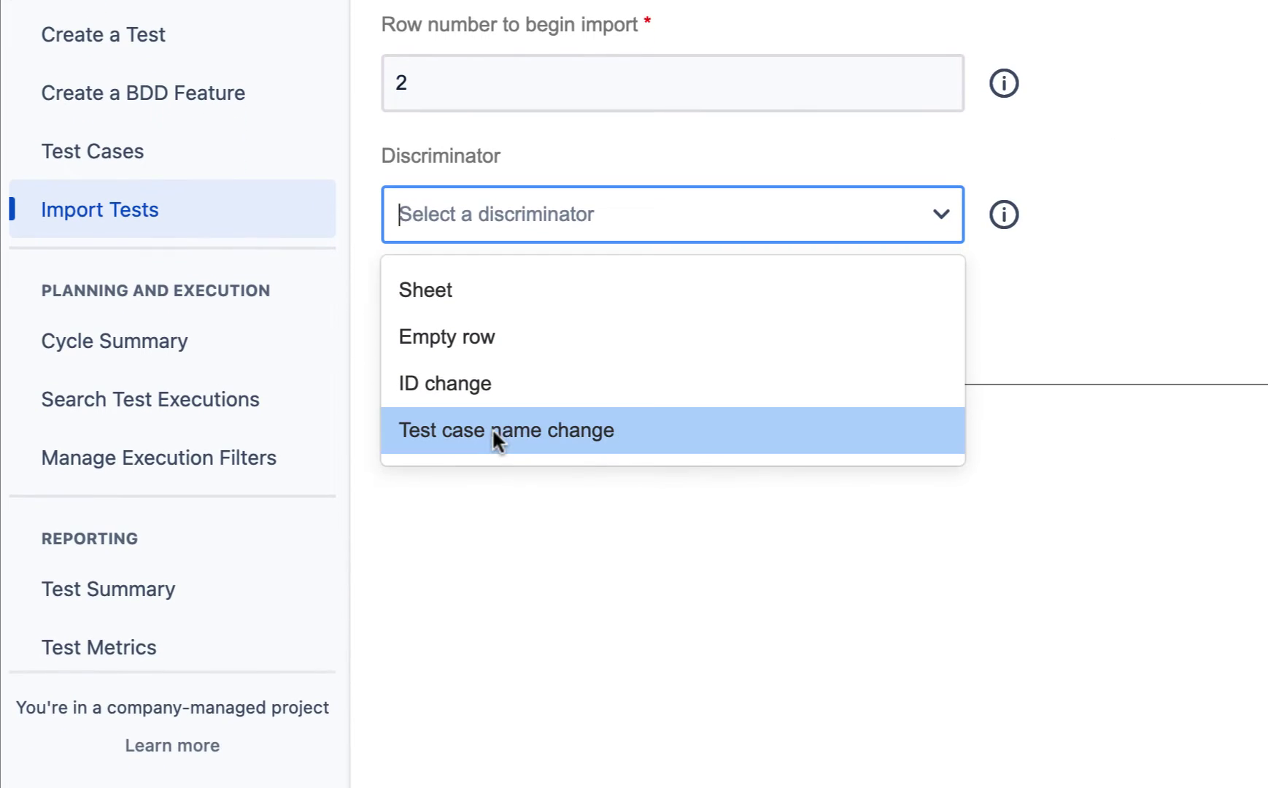
{"action": "left_click", "coordinate": [491, 428]}
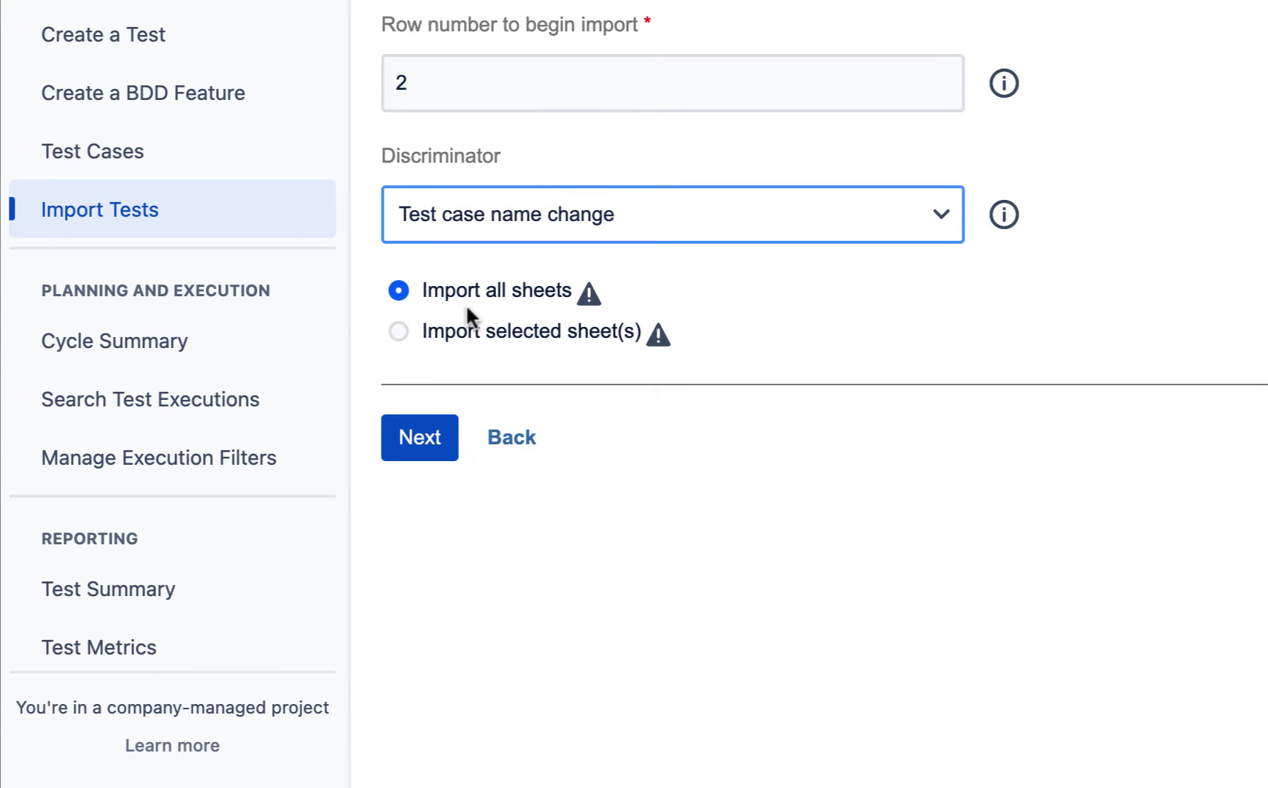
{"action": "left_click", "coordinate": [419, 441]}
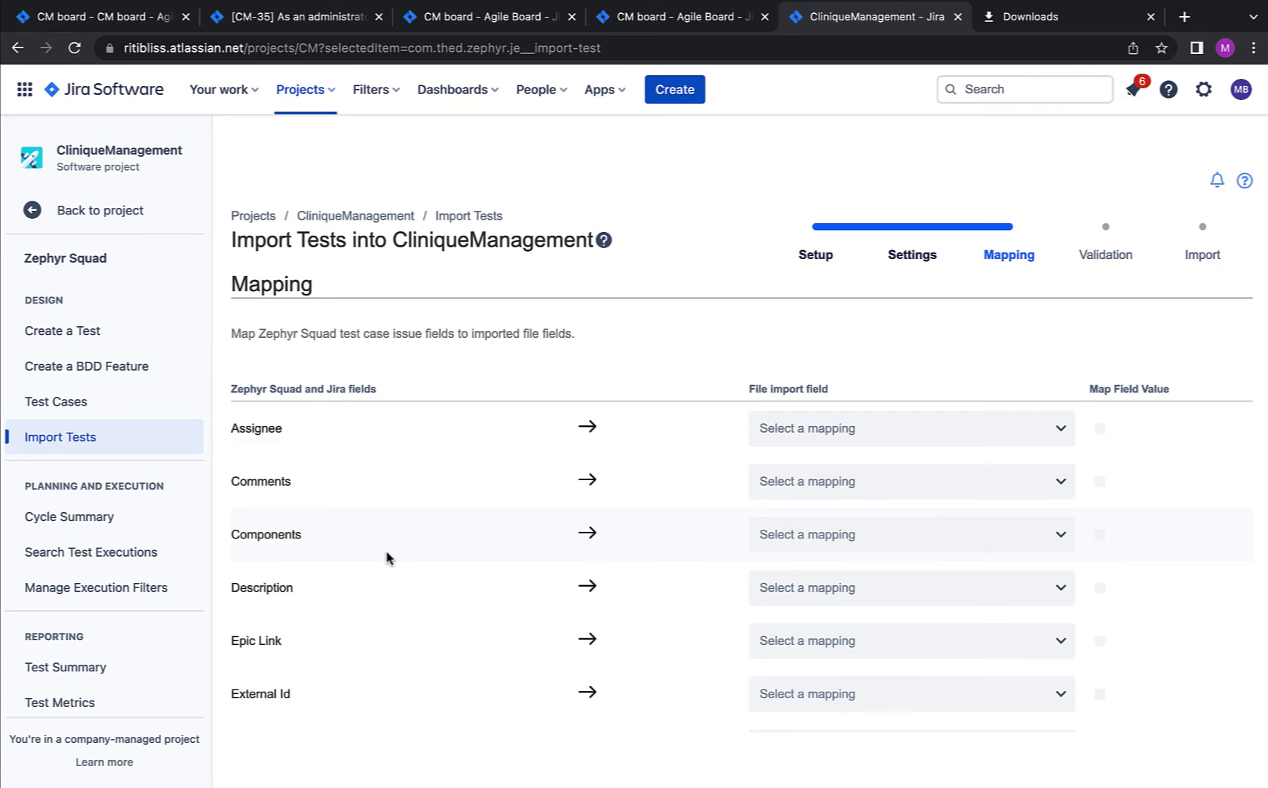
Step: Map the Assignee, Description and Labels fields to their matching file columns
{"action": "scroll", "coordinate": [387, 558], "scroll_direction": "down", "scroll_amount": 2}
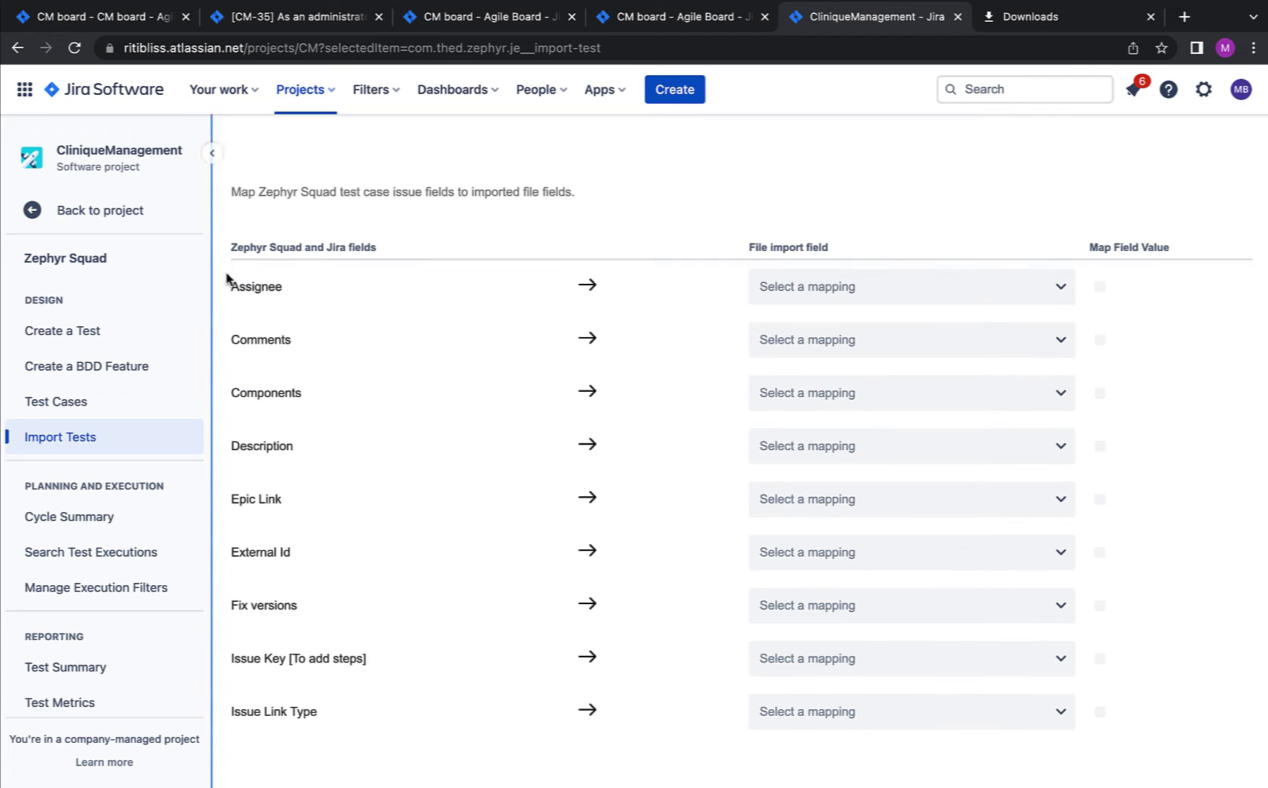
{"action": "left_click", "coordinate": [829, 296]}
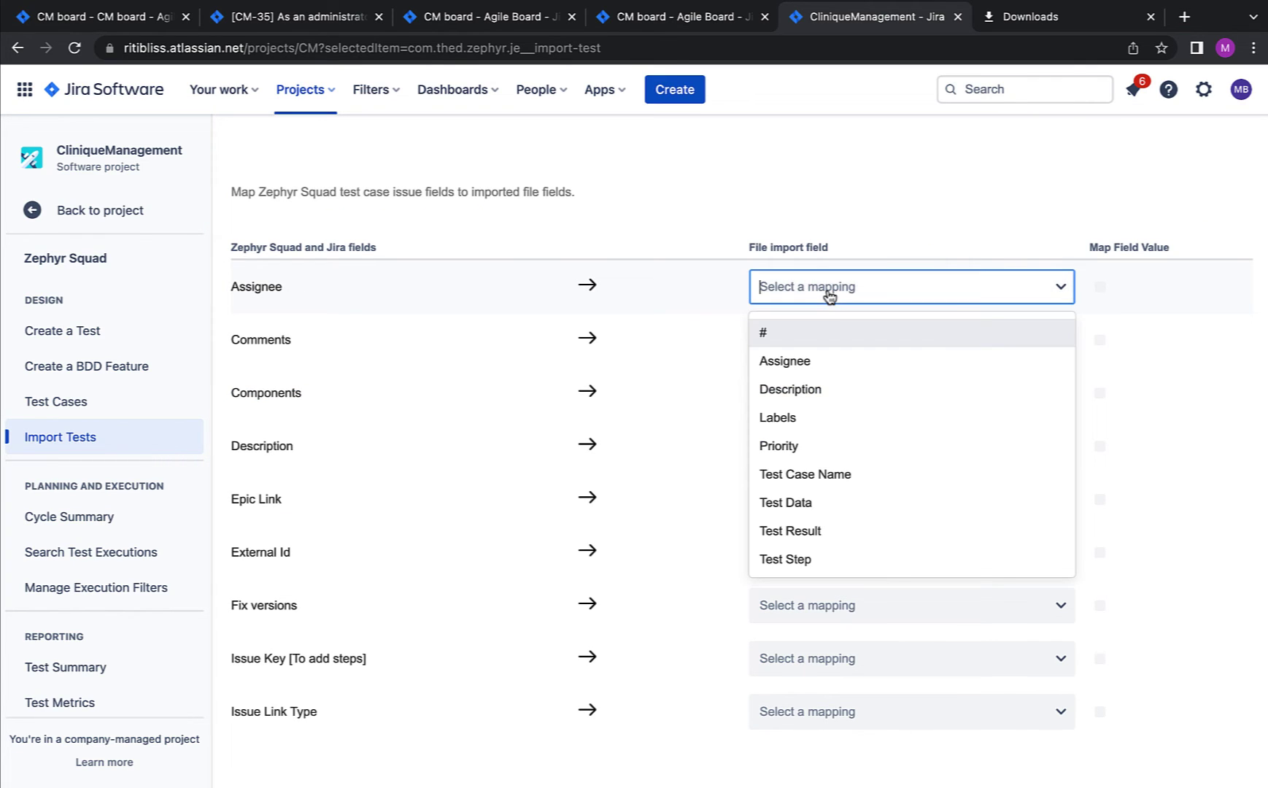
{"action": "left_click", "coordinate": [820, 365]}
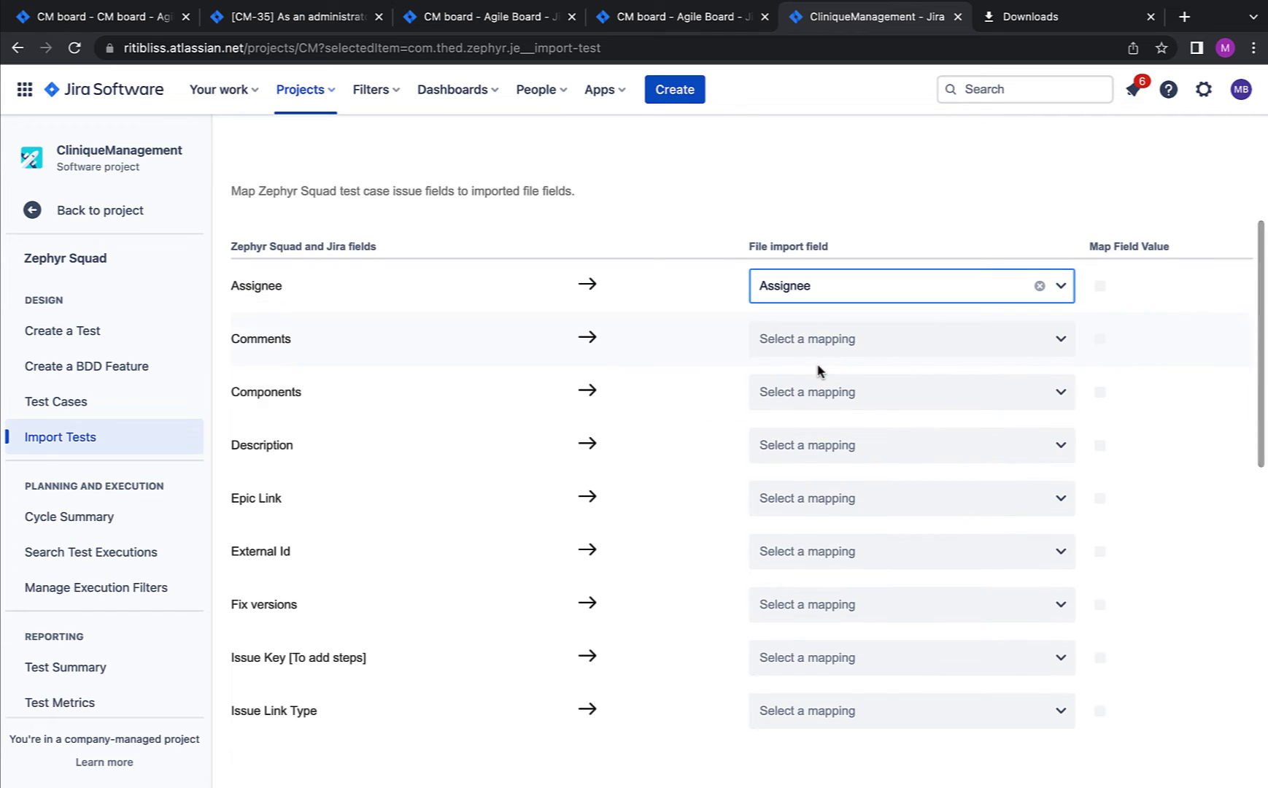
{"action": "scroll", "coordinate": [701, 390], "scroll_direction": "down", "scroll_amount": 1}
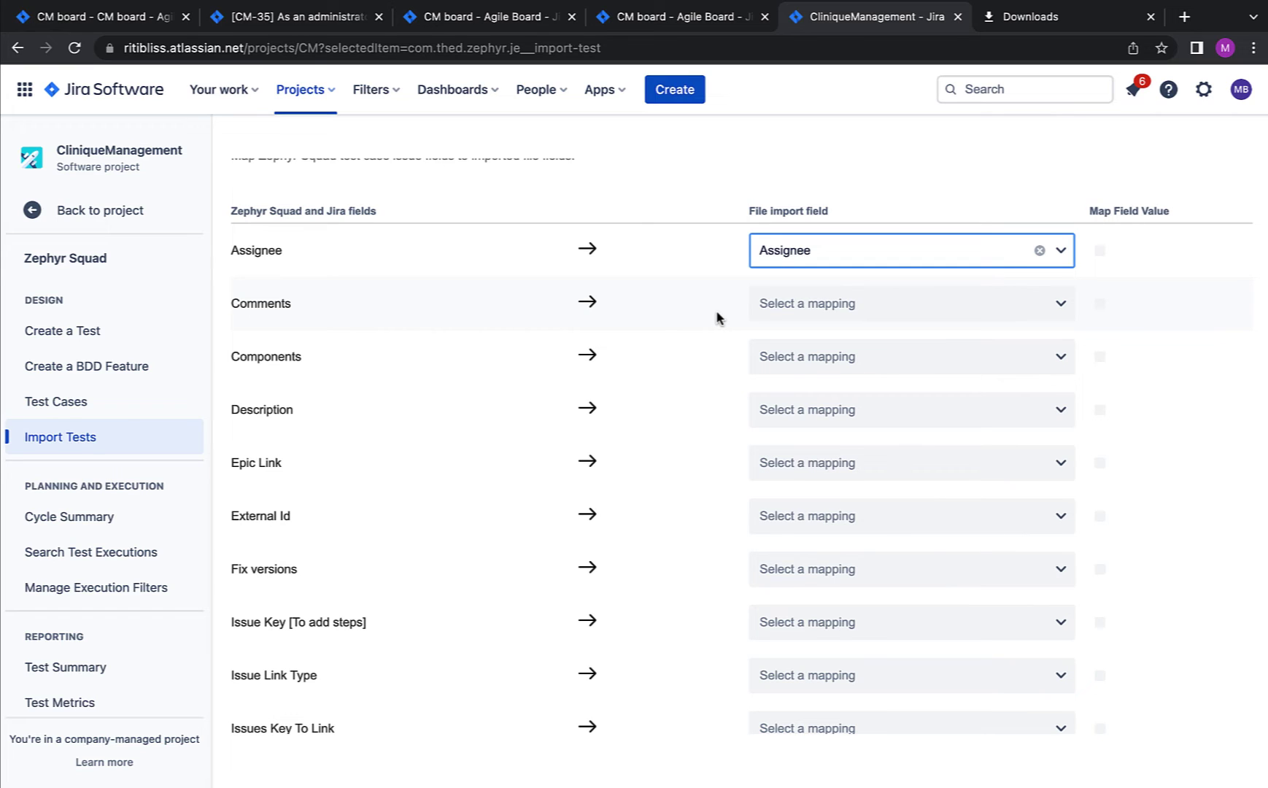
{"action": "left_click", "coordinate": [810, 409]}
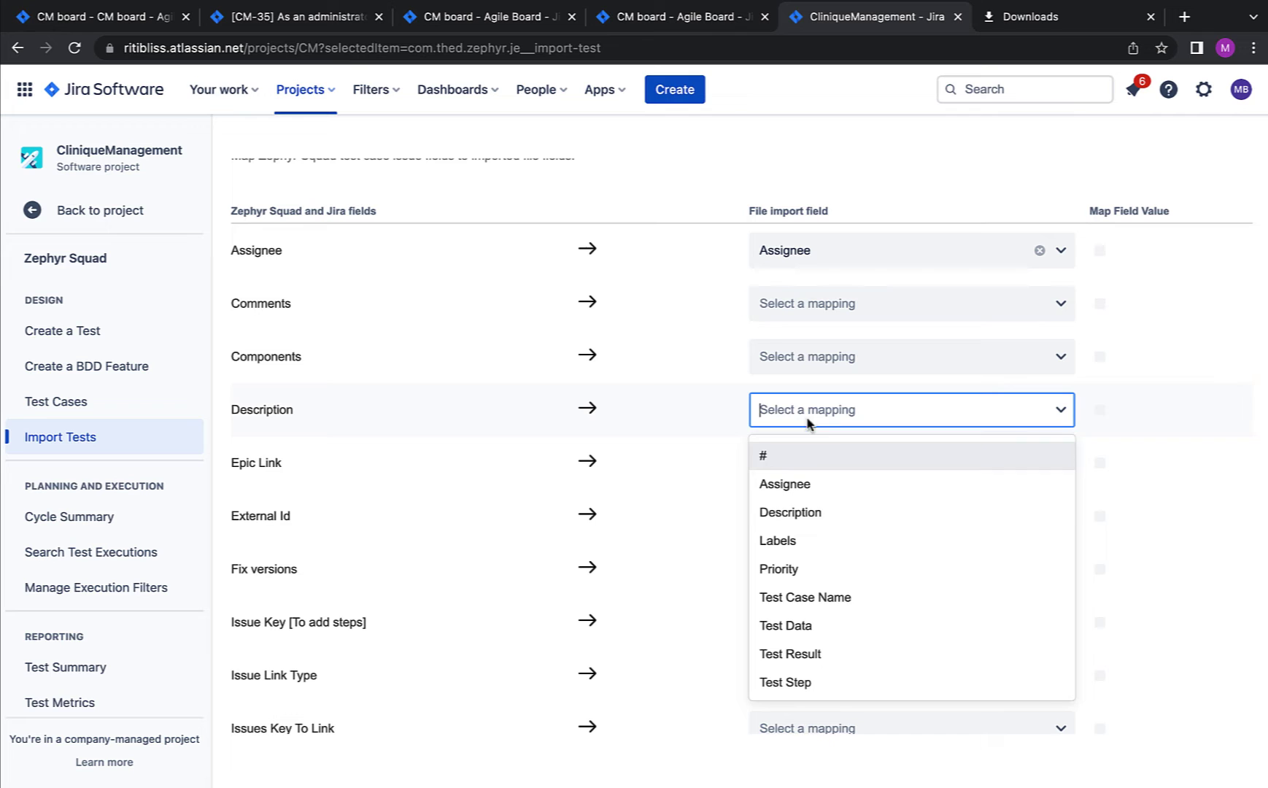
{"action": "left_click", "coordinate": [778, 518]}
{"action": "scroll", "coordinate": [730, 519], "scroll_direction": "down", "scroll_amount": 2}
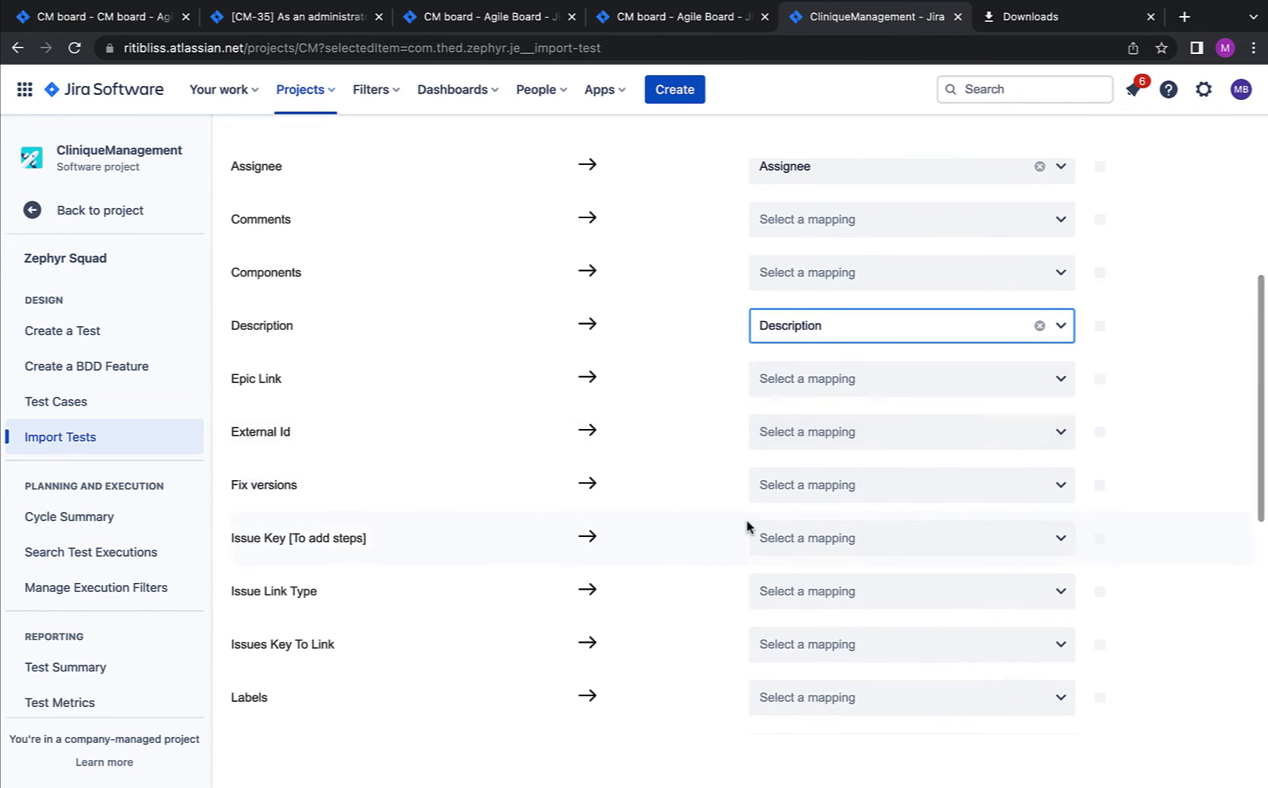
{"action": "scroll", "coordinate": [747, 525], "scroll_direction": "down", "scroll_amount": 5}
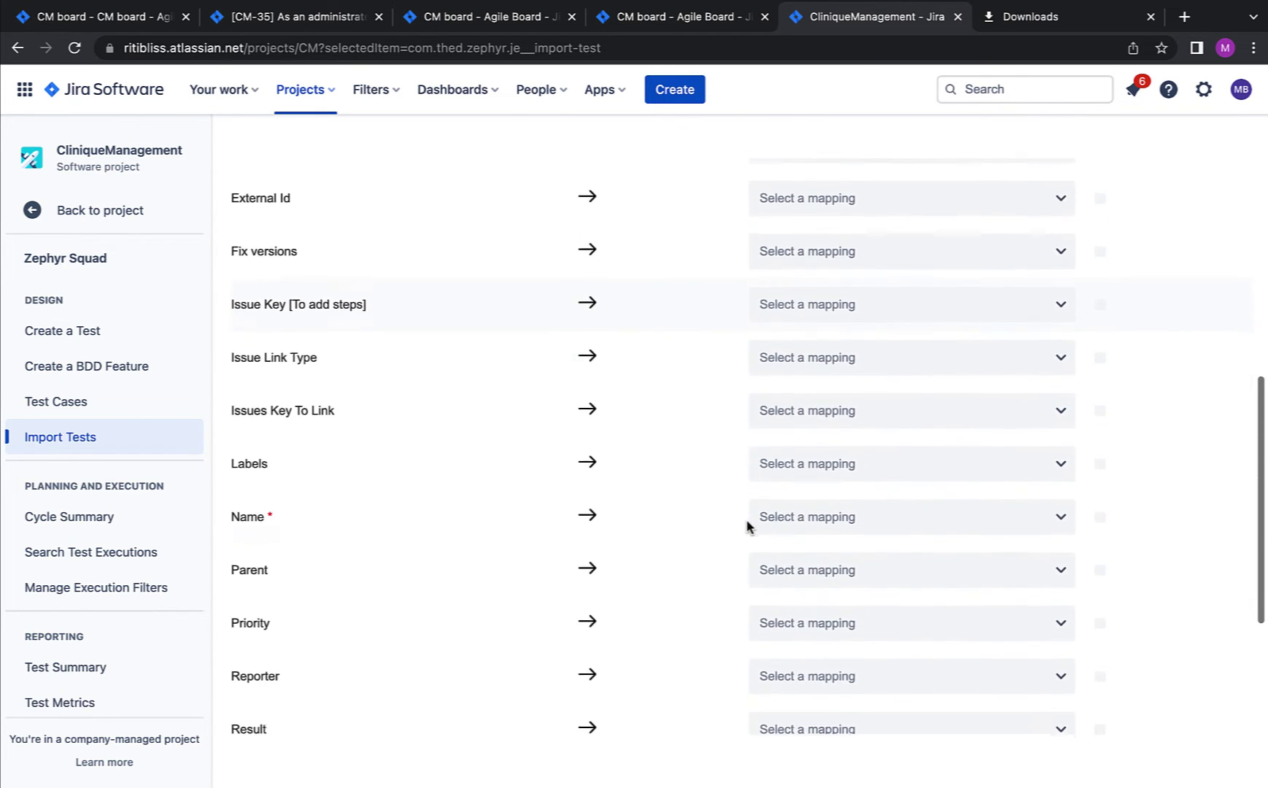
{"action": "left_click", "coordinate": [782, 470]}
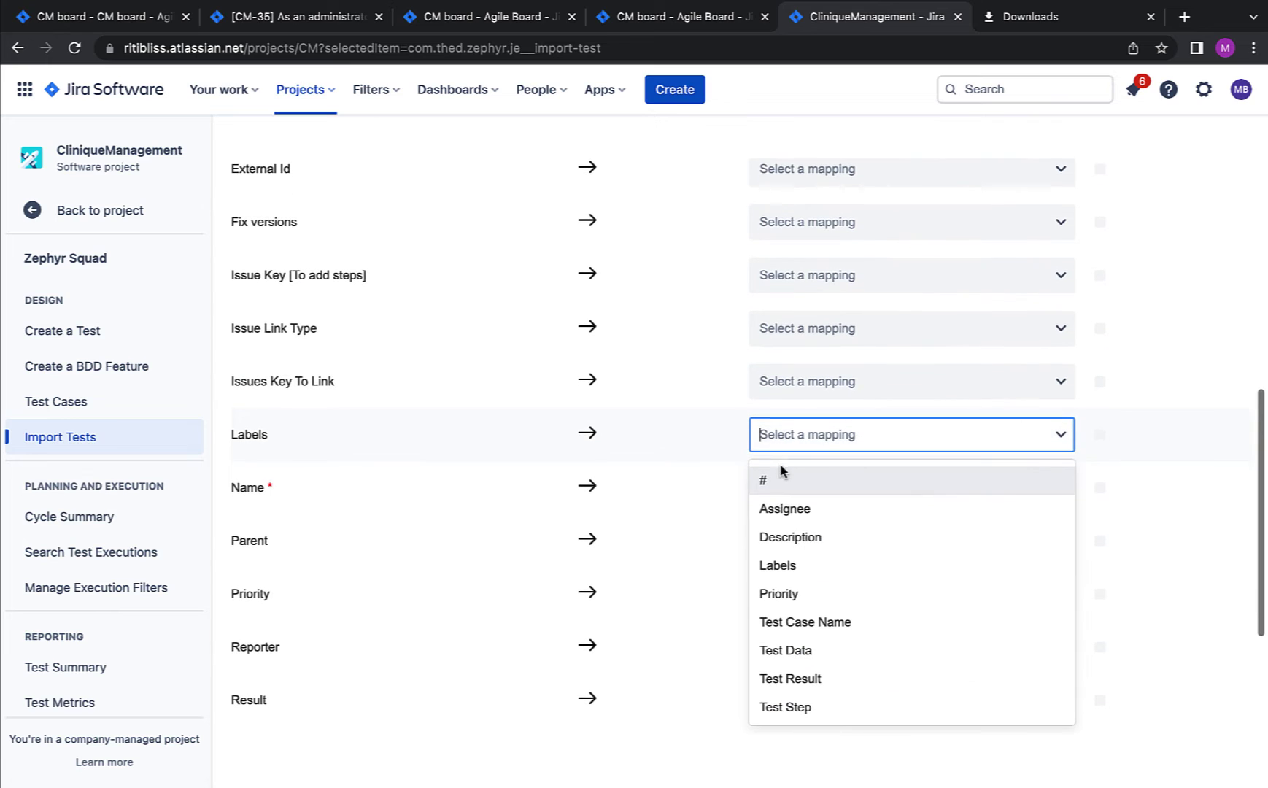
{"action": "left_click", "coordinate": [792, 570]}
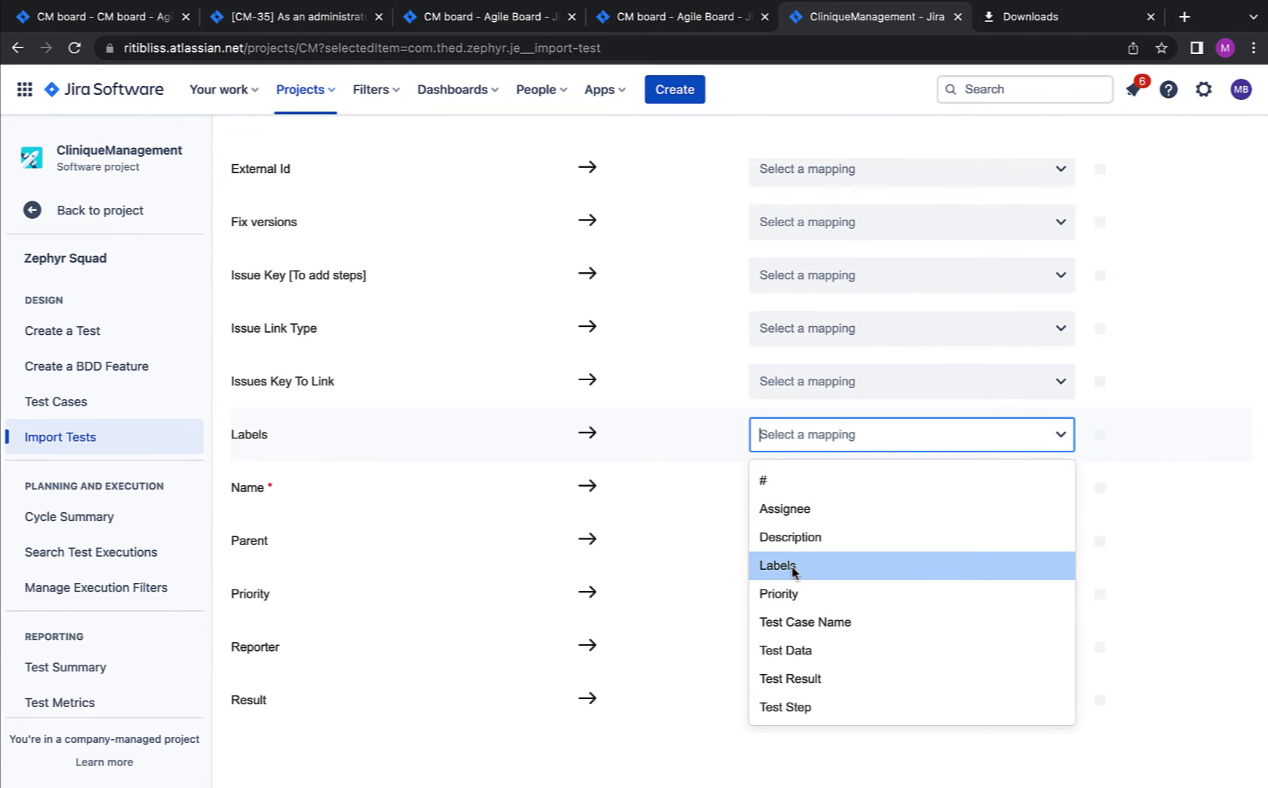
Step: Map Name, Result, Testdata, Step and Priority to Test Case Name, Test Result, Test Data, Test Step, Priority
{"action": "left_click", "coordinate": [788, 502]}
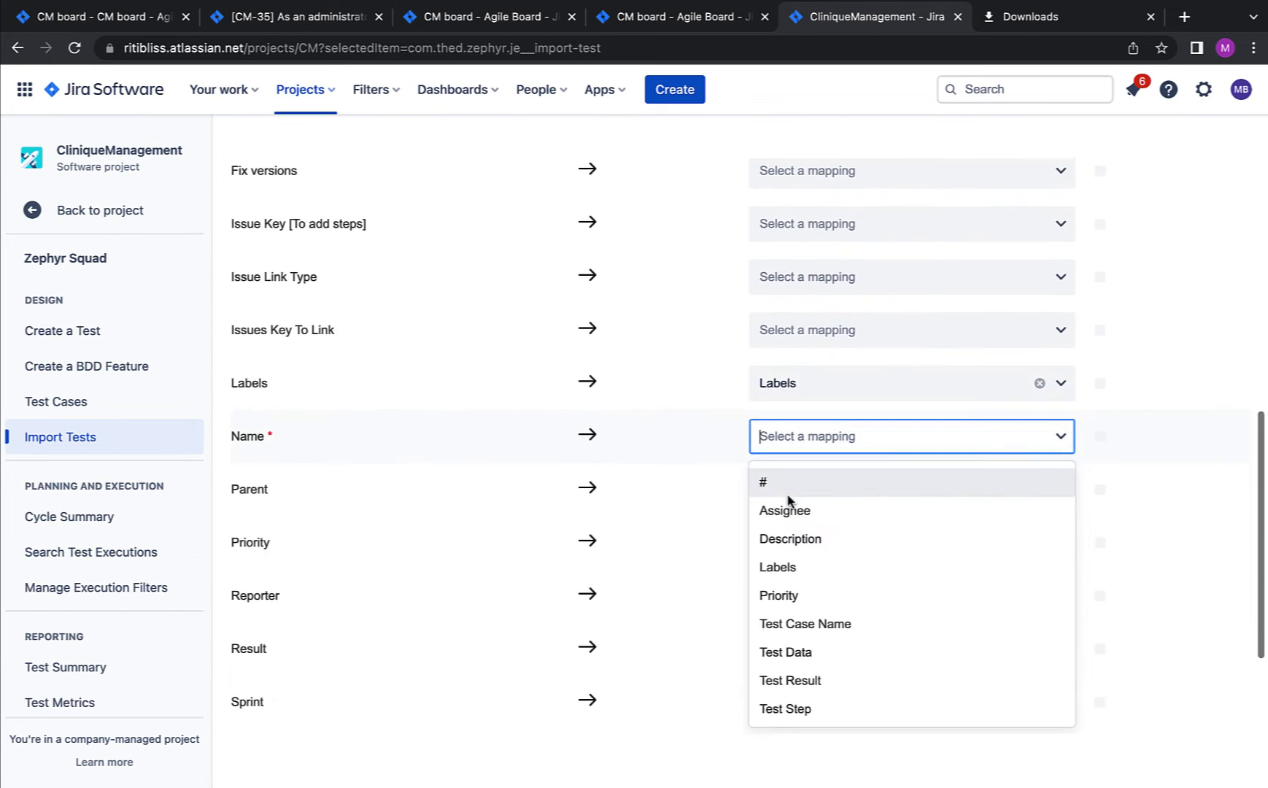
{"action": "left_click", "coordinate": [813, 626]}
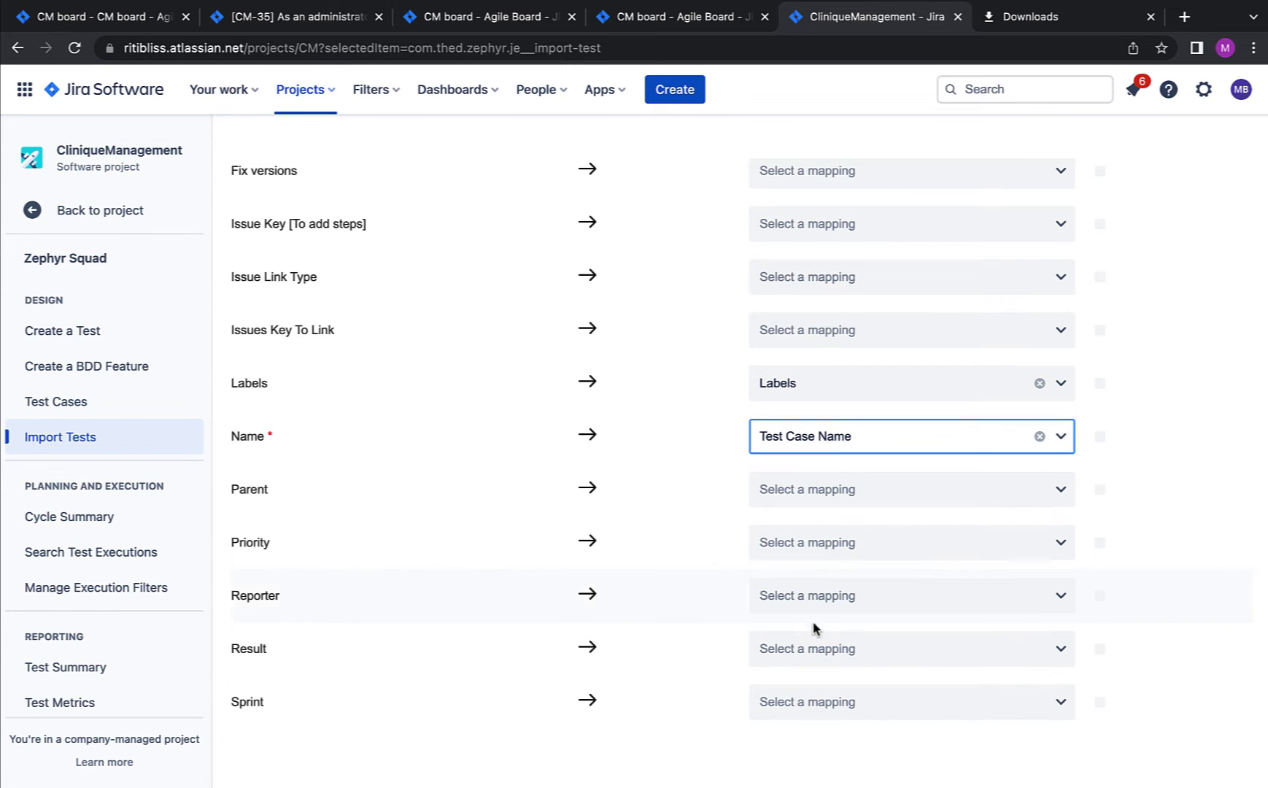
{"action": "left_click", "coordinate": [815, 645]}
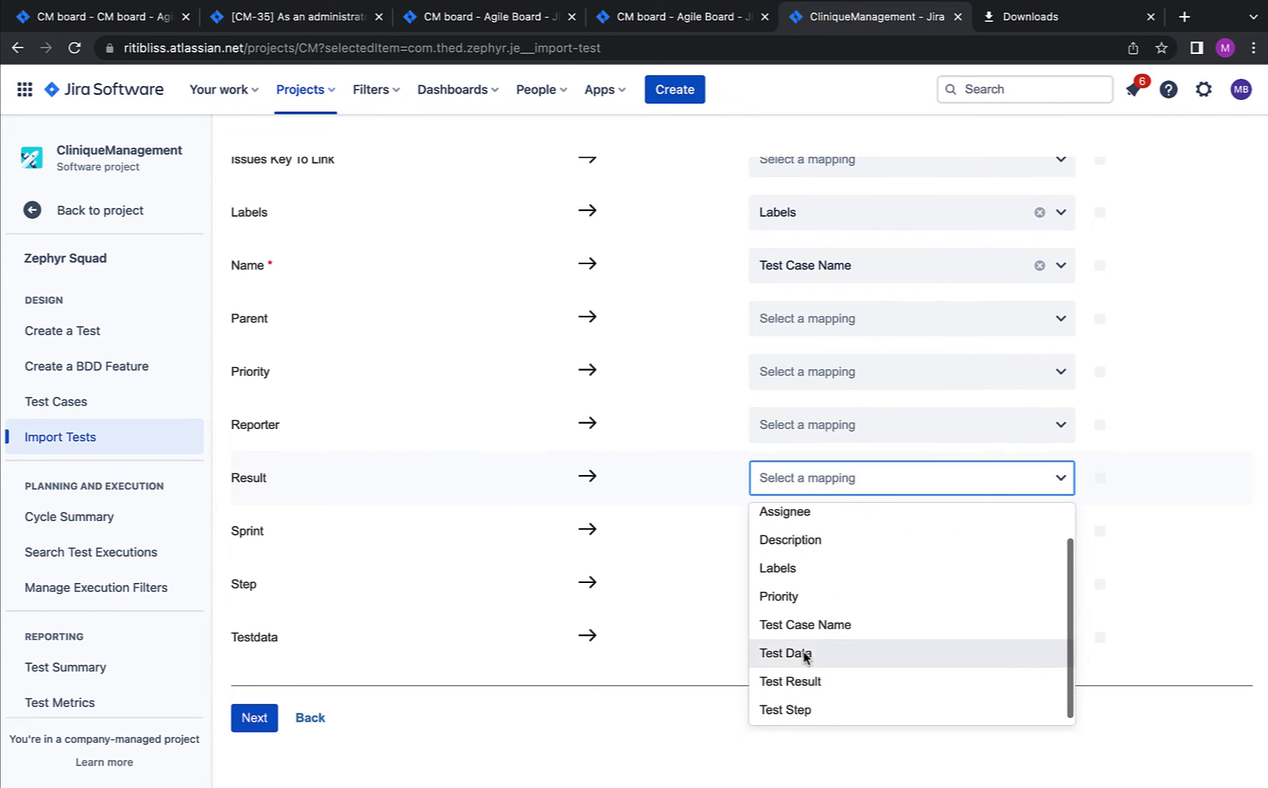
{"action": "left_click", "coordinate": [805, 678]}
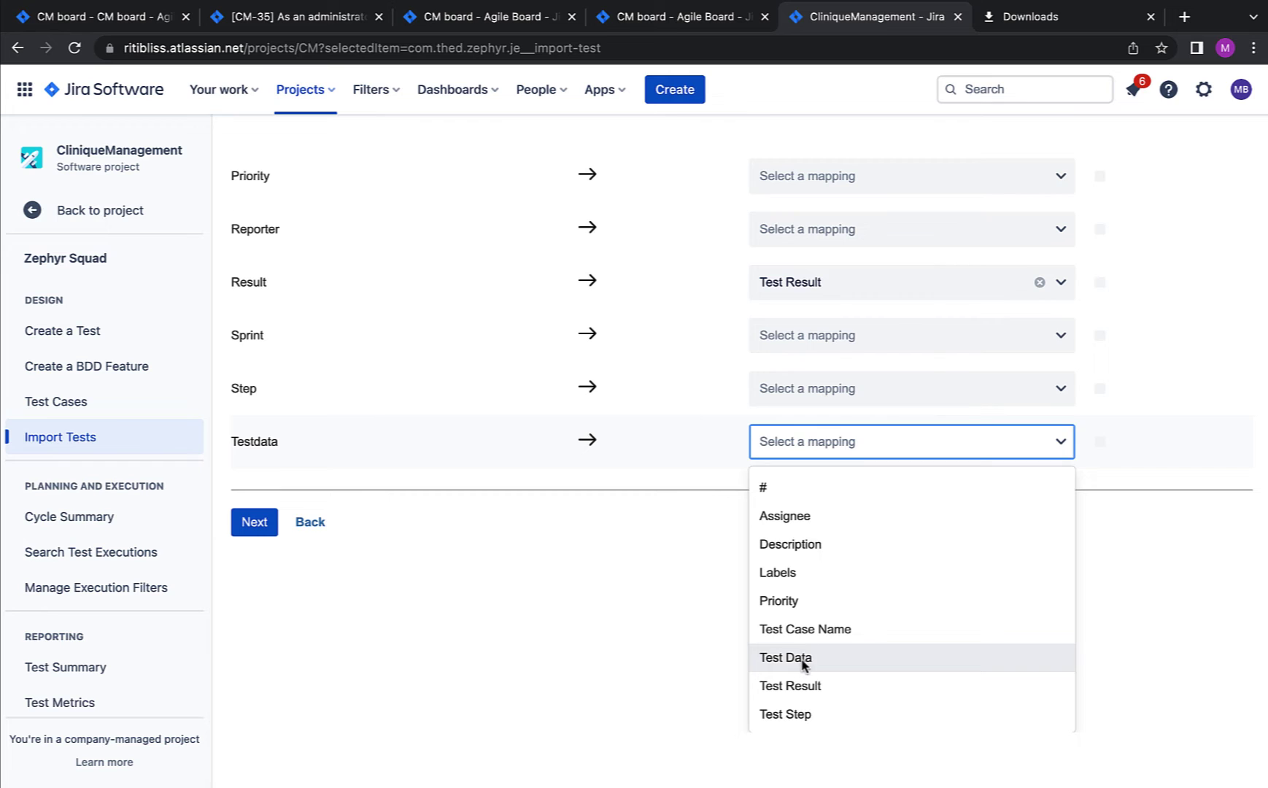
{"action": "left_click", "coordinate": [804, 658]}
{"action": "left_click", "coordinate": [809, 584]}
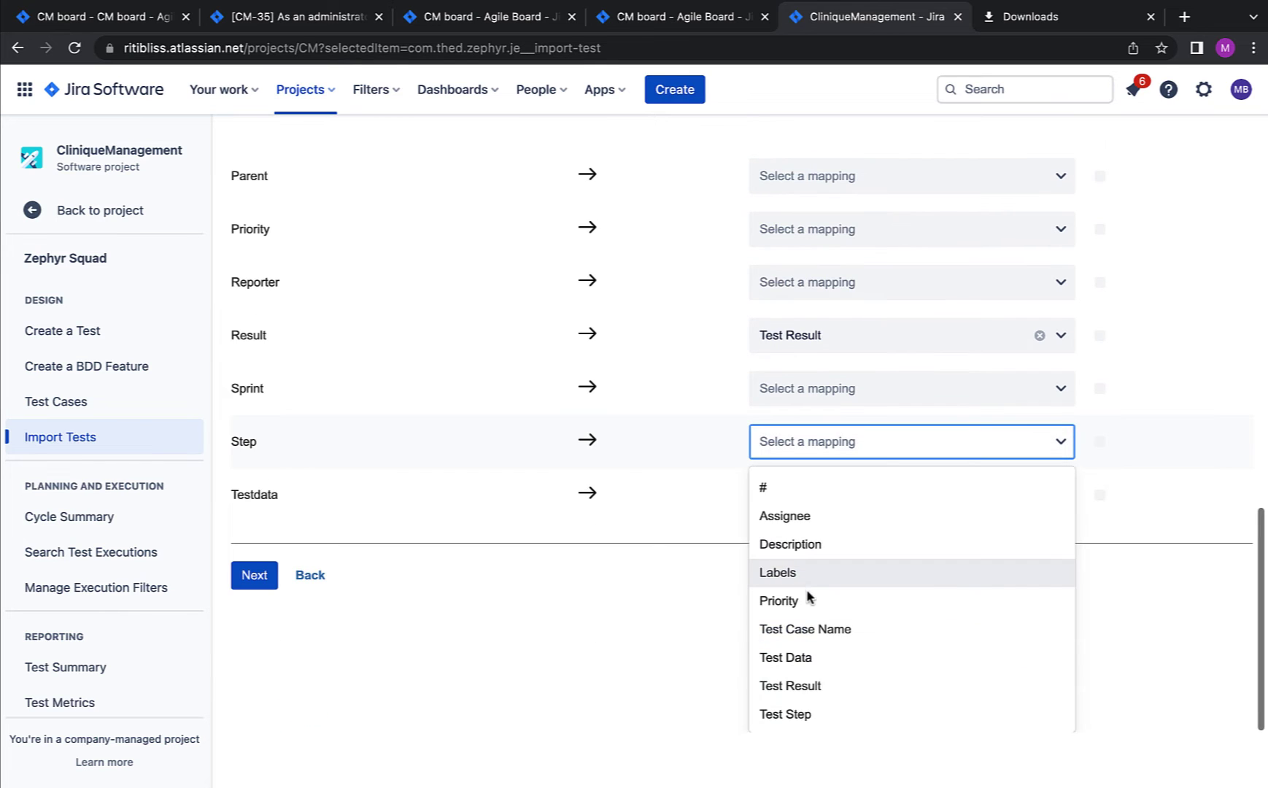
{"action": "left_click", "coordinate": [795, 713]}
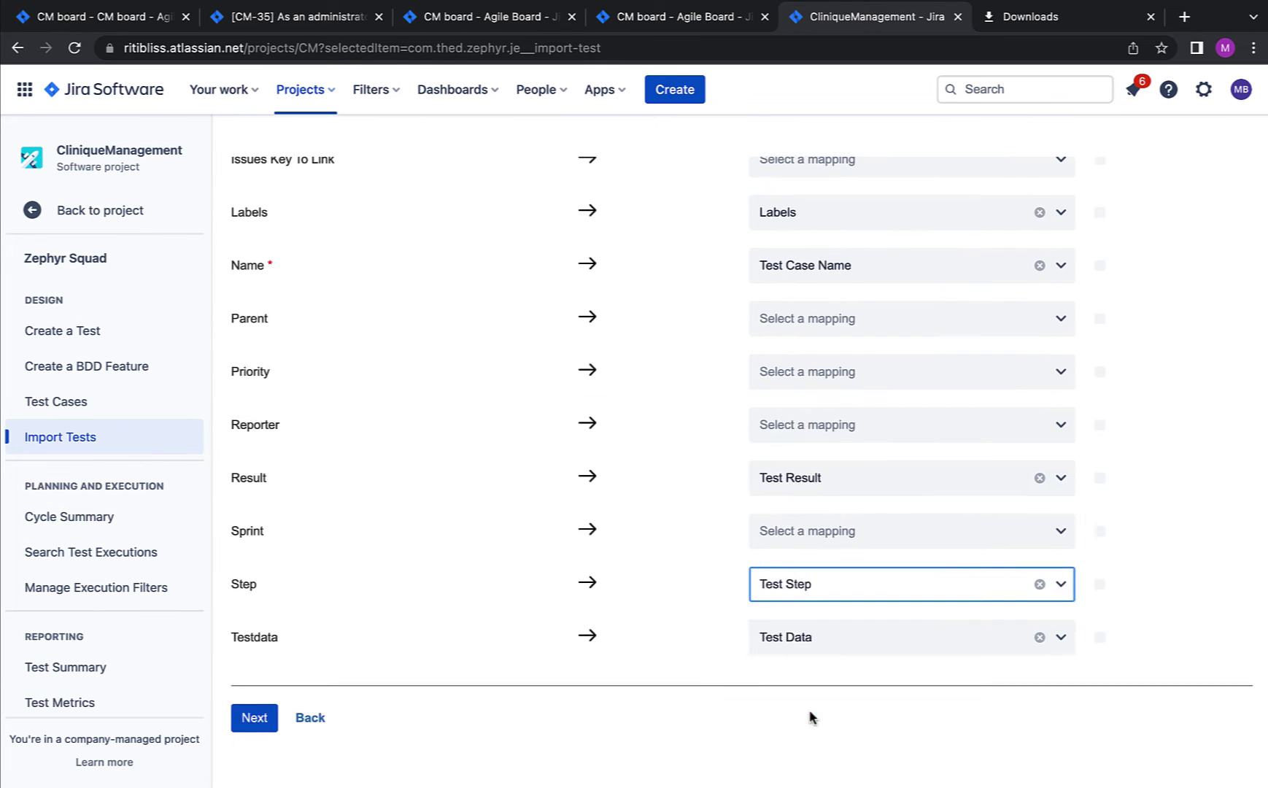
{"action": "left_click", "coordinate": [839, 314]}
{"action": "left_click", "coordinate": [803, 598]}
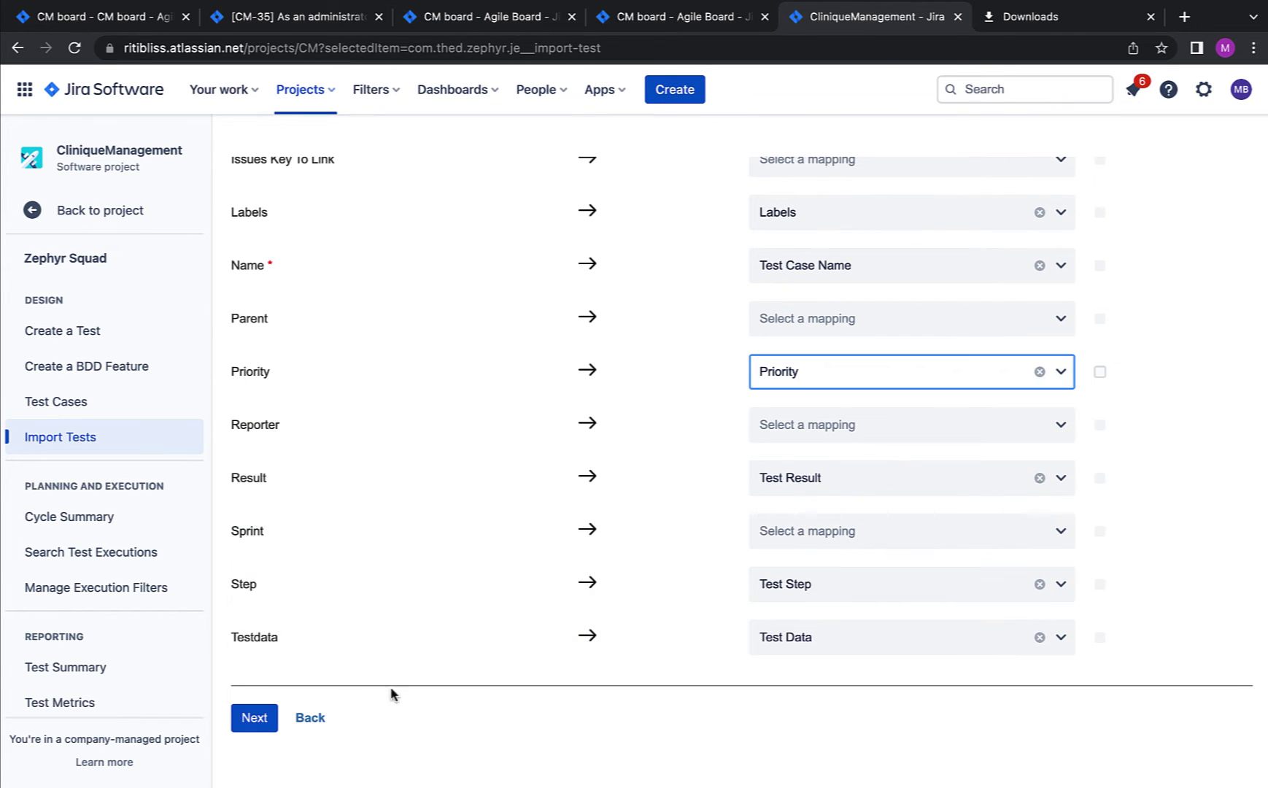
{"action": "left_click", "coordinate": [254, 721]}
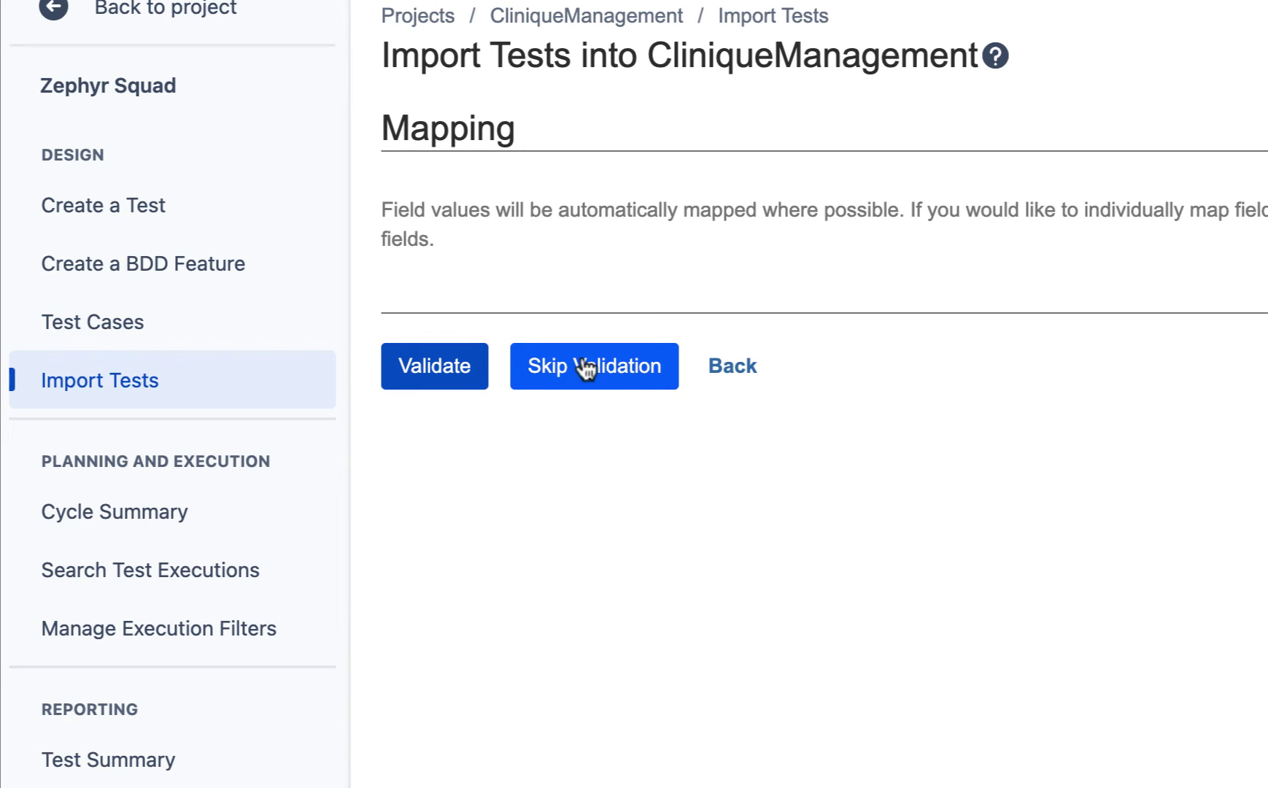
Step: Validate and import the tests, then open CM-50 from the Test Cases list in a new tab
{"action": "left_click", "coordinate": [438, 379]}
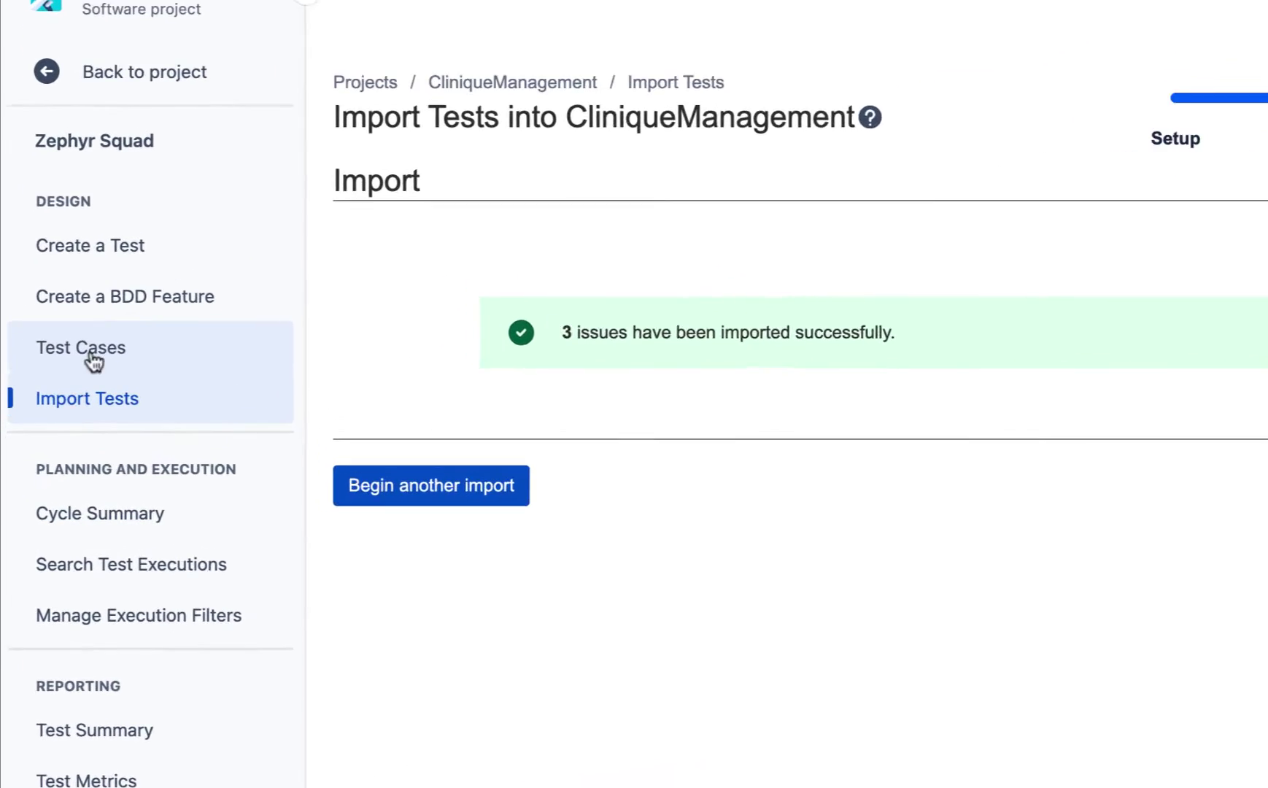
{"action": "left_click", "coordinate": [111, 337]}
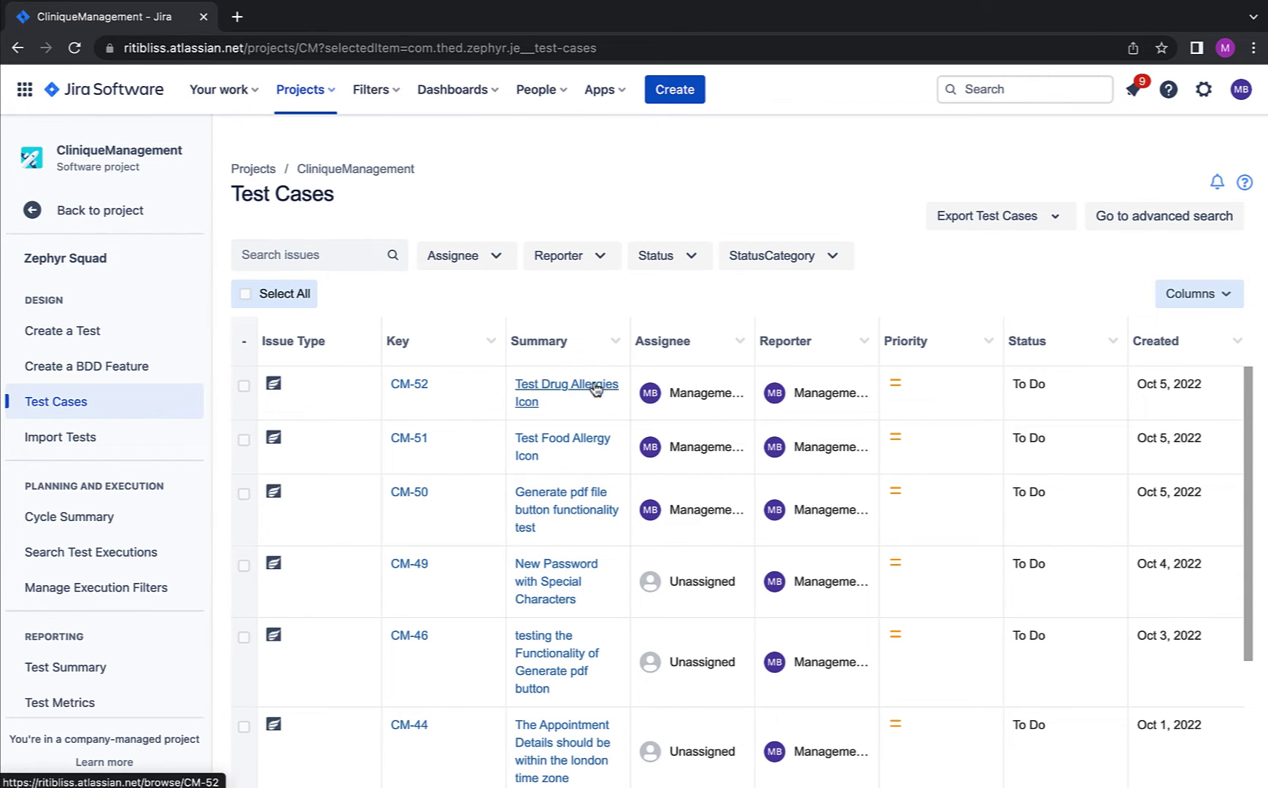
{"action": "right_click", "coordinate": [414, 501]}
{"action": "left_click", "coordinate": [450, 505]}
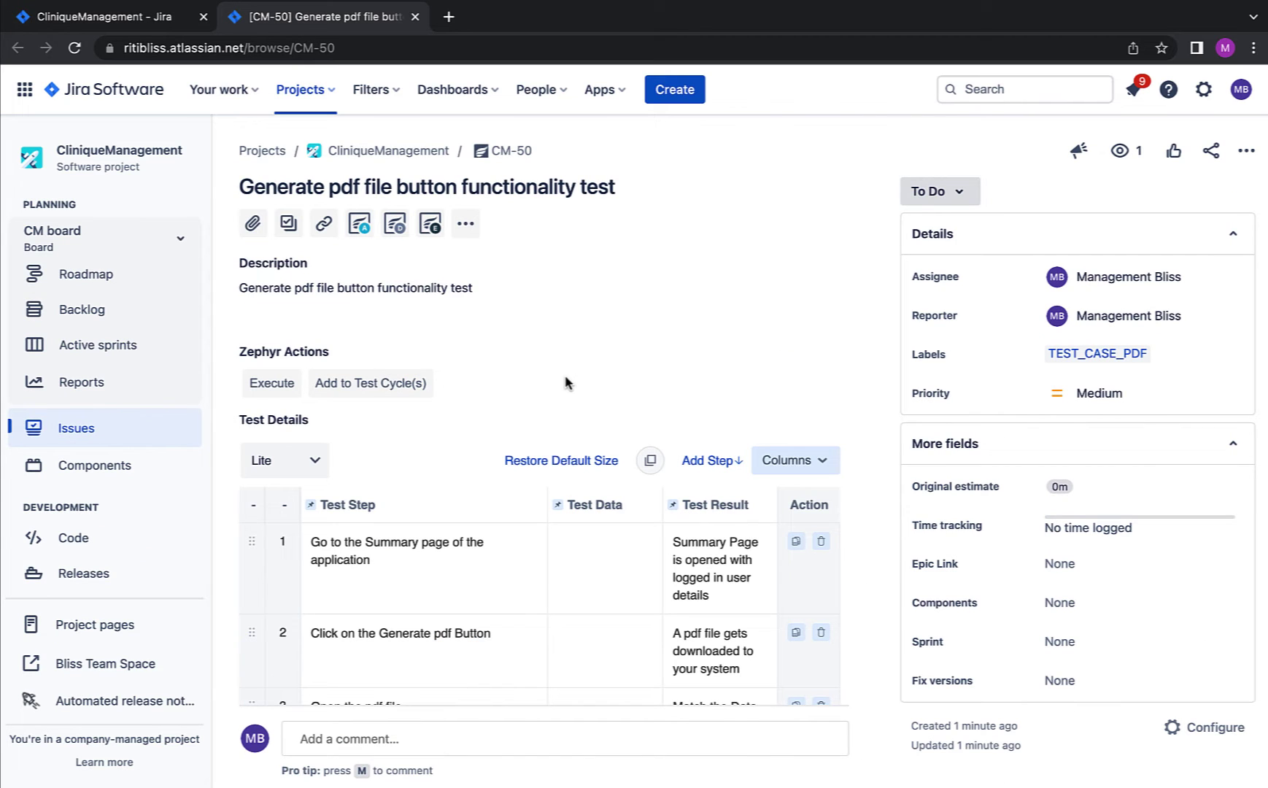
Step: Look over the imported CM-50 test page, then switch to the Excel spreadsheet
{"action": "scroll", "coordinate": [572, 419], "scroll_direction": "down", "scroll_amount": 5}
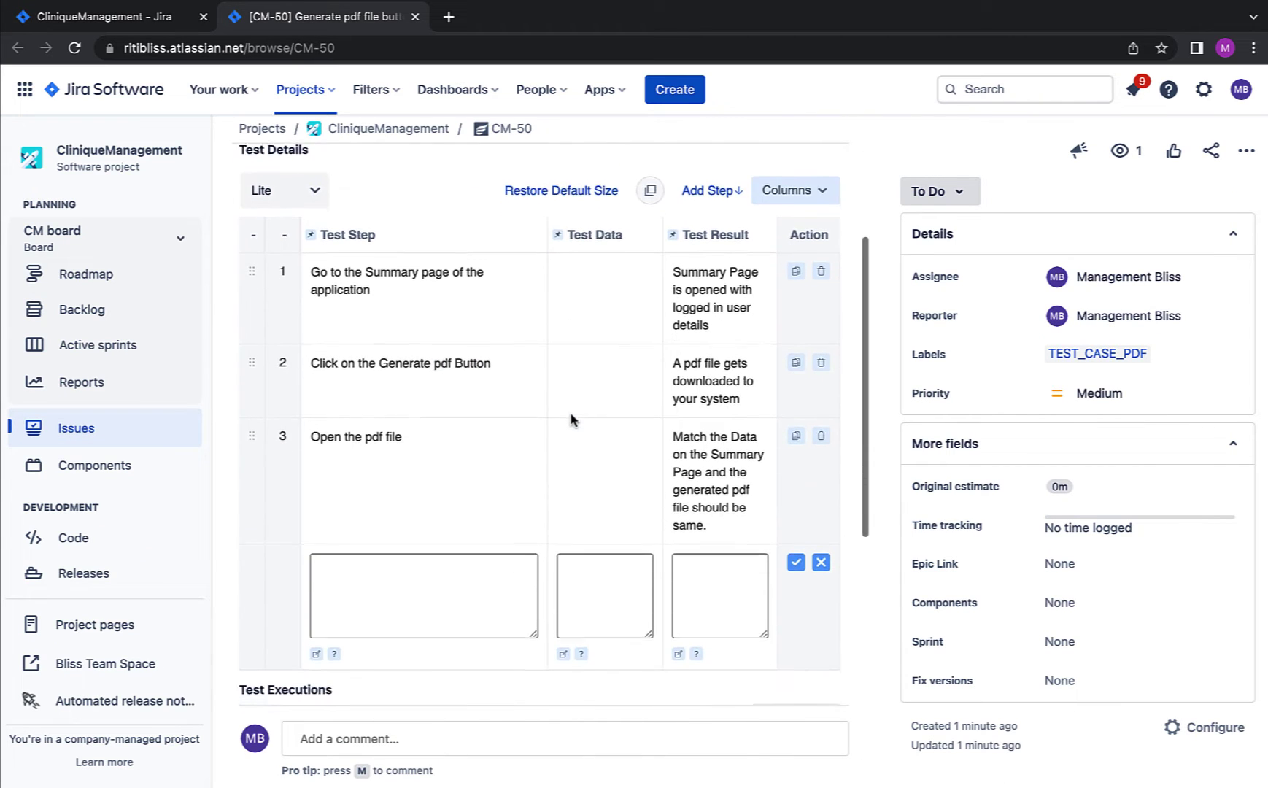
{"action": "scroll", "coordinate": [572, 420], "scroll_direction": "up", "scroll_amount": 1}
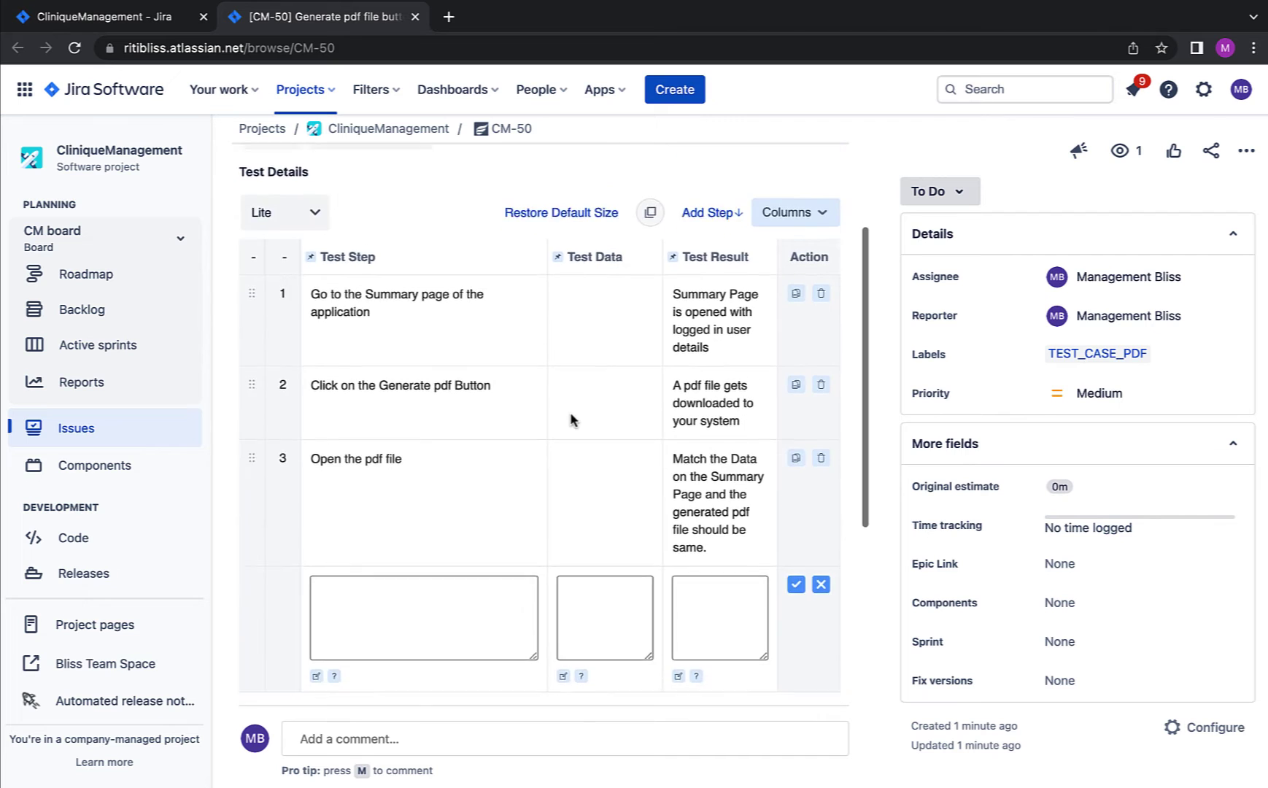
{"action": "scroll", "coordinate": [572, 420], "scroll_direction": "down", "scroll_amount": 2}
{"action": "scroll", "coordinate": [572, 420], "scroll_direction": "up", "scroll_amount": 3}
{"action": "scroll", "coordinate": [572, 420], "scroll_direction": "down", "scroll_amount": 2}
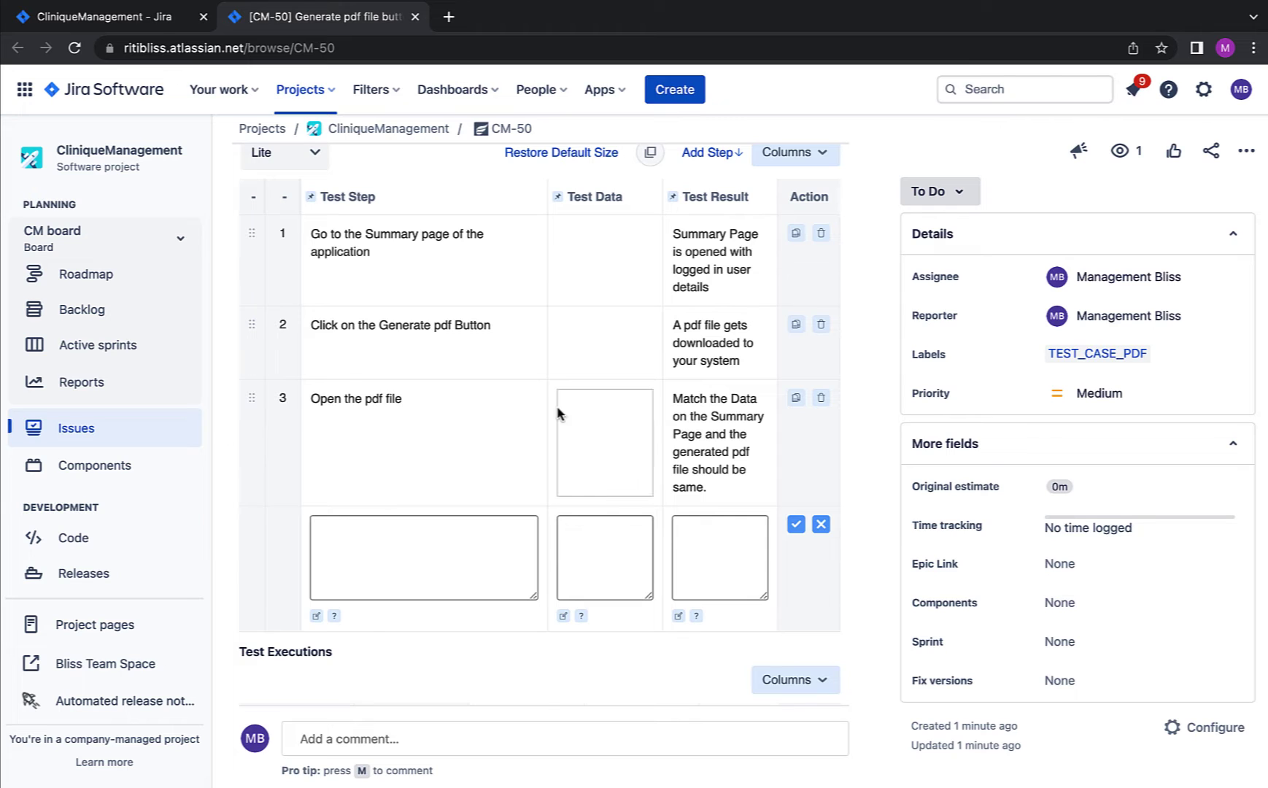
{"action": "scroll", "coordinate": [562, 309], "scroll_direction": "up", "scroll_amount": 4}
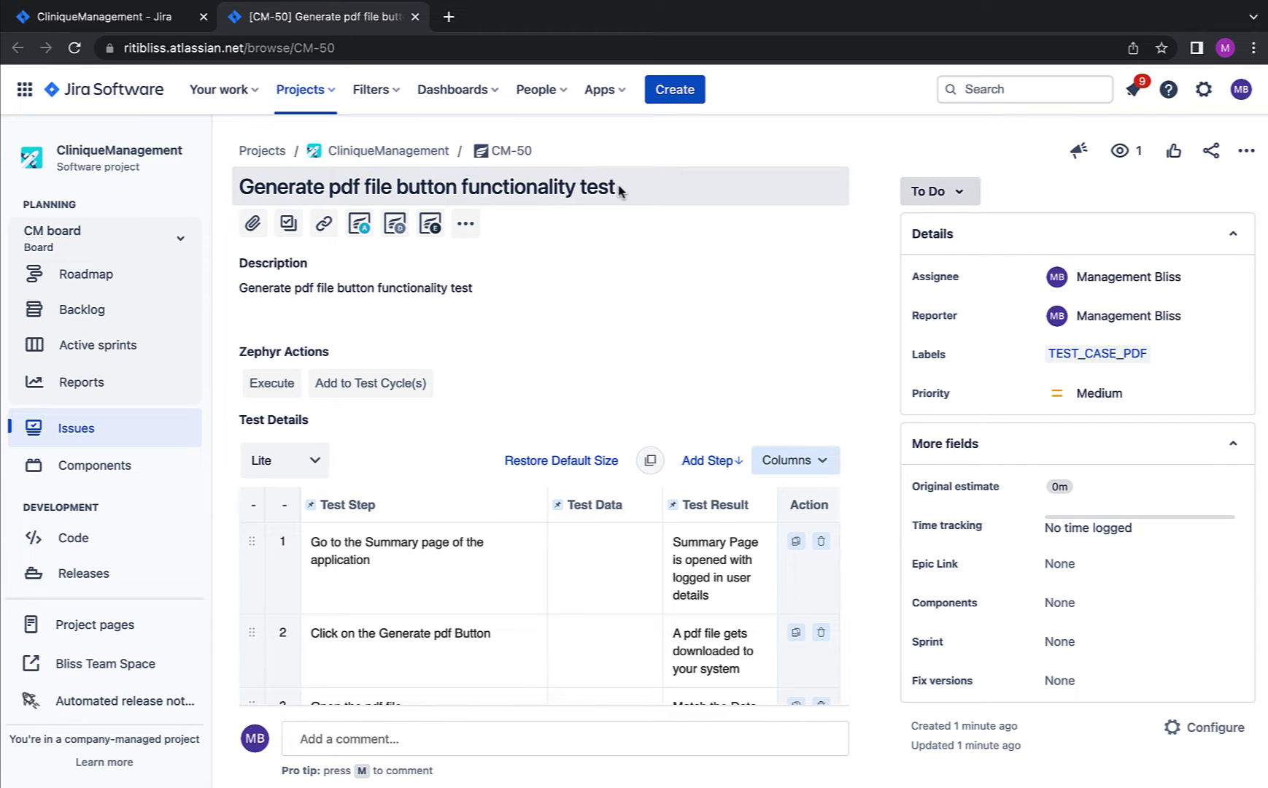
{"action": "key", "text": "ctrl+Left"}
Step: Compare the test case name in A2 and steps in C3 with CM-50's steps 2 and 3
{"action": "left_click", "coordinate": [61, 216]}
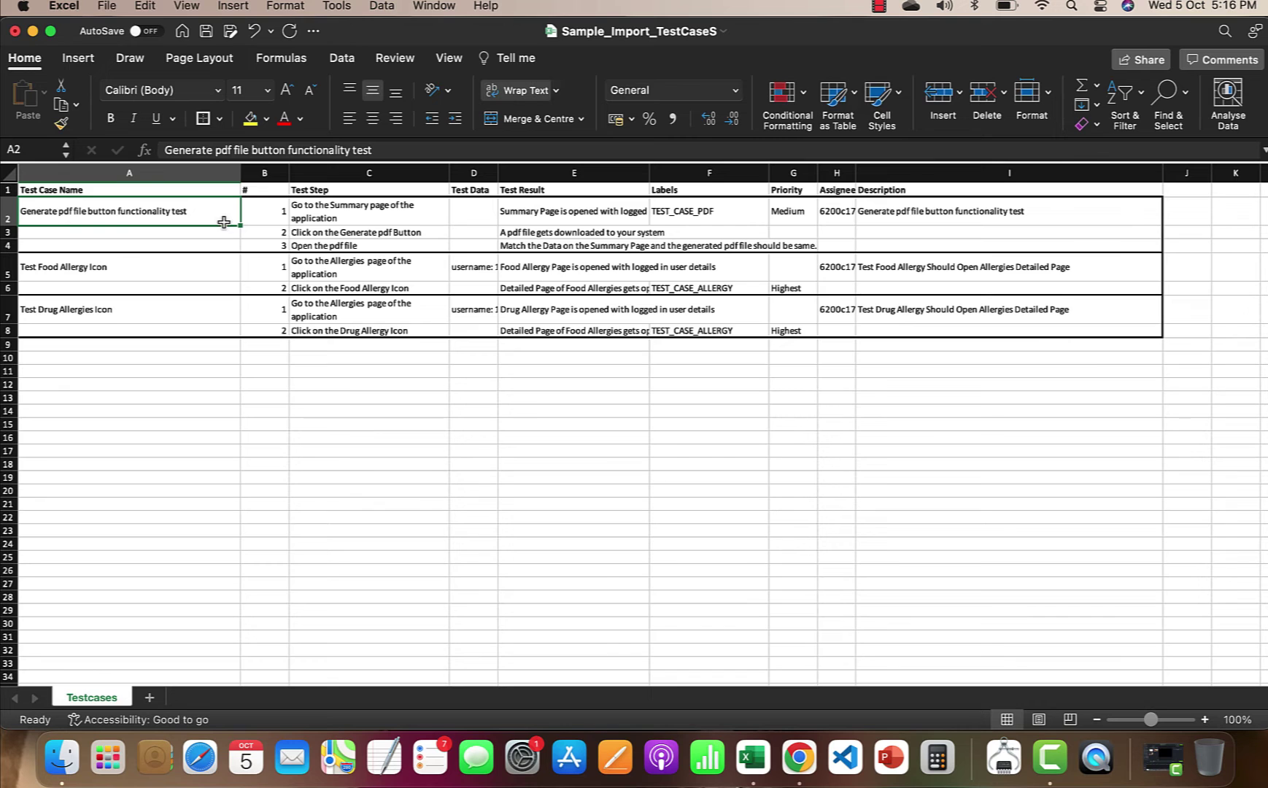
{"action": "left_click", "coordinate": [339, 232]}
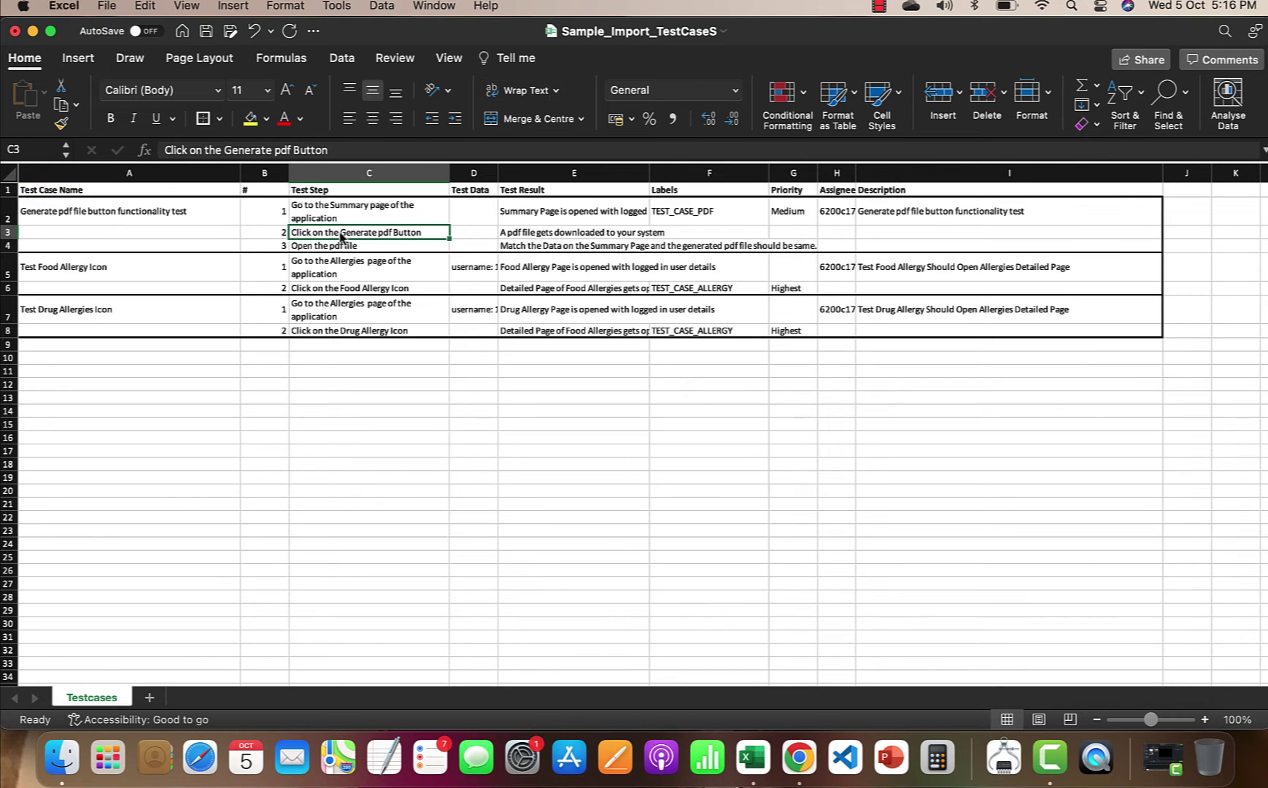
{"action": "key", "text": "super+Tab"}
{"action": "key", "text": "super+Tab"}
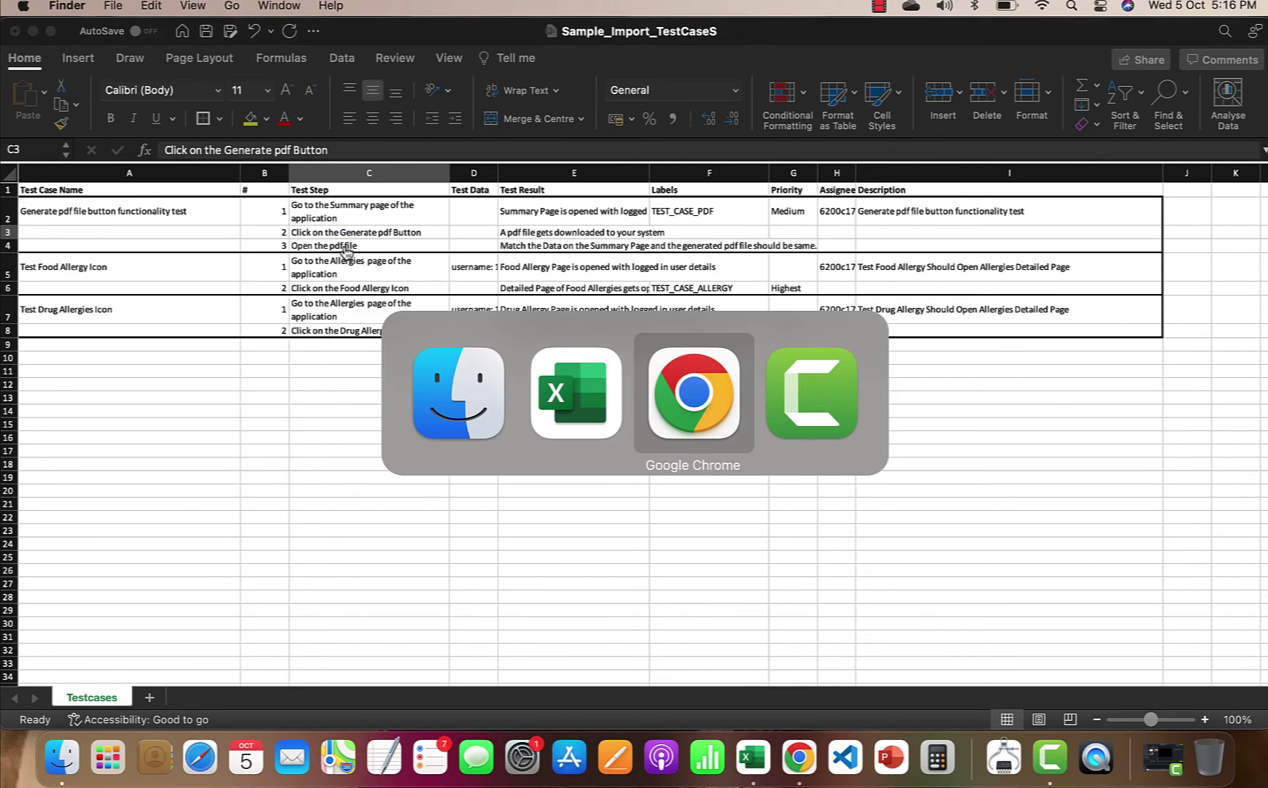
{"action": "scroll", "coordinate": [453, 354], "scroll_direction": "down", "scroll_amount": 5}
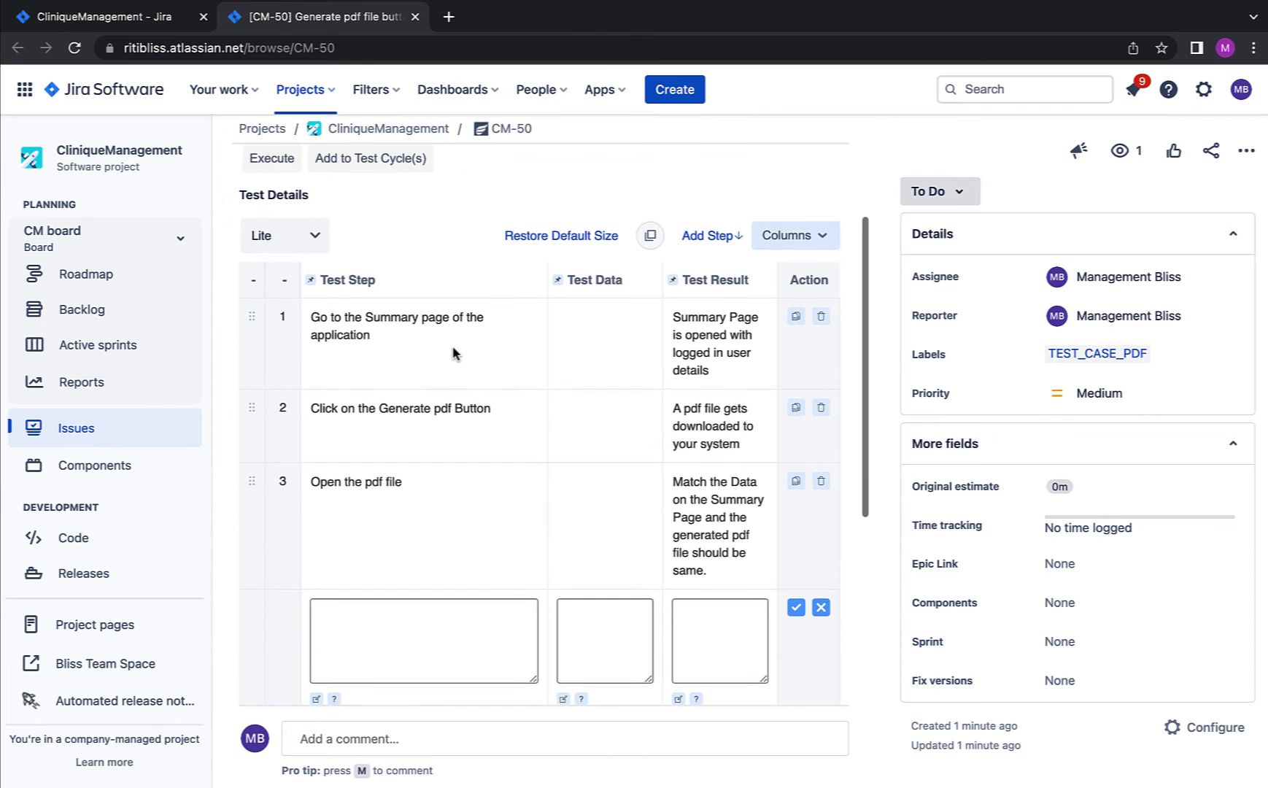
{"action": "left_click", "coordinate": [487, 441]}
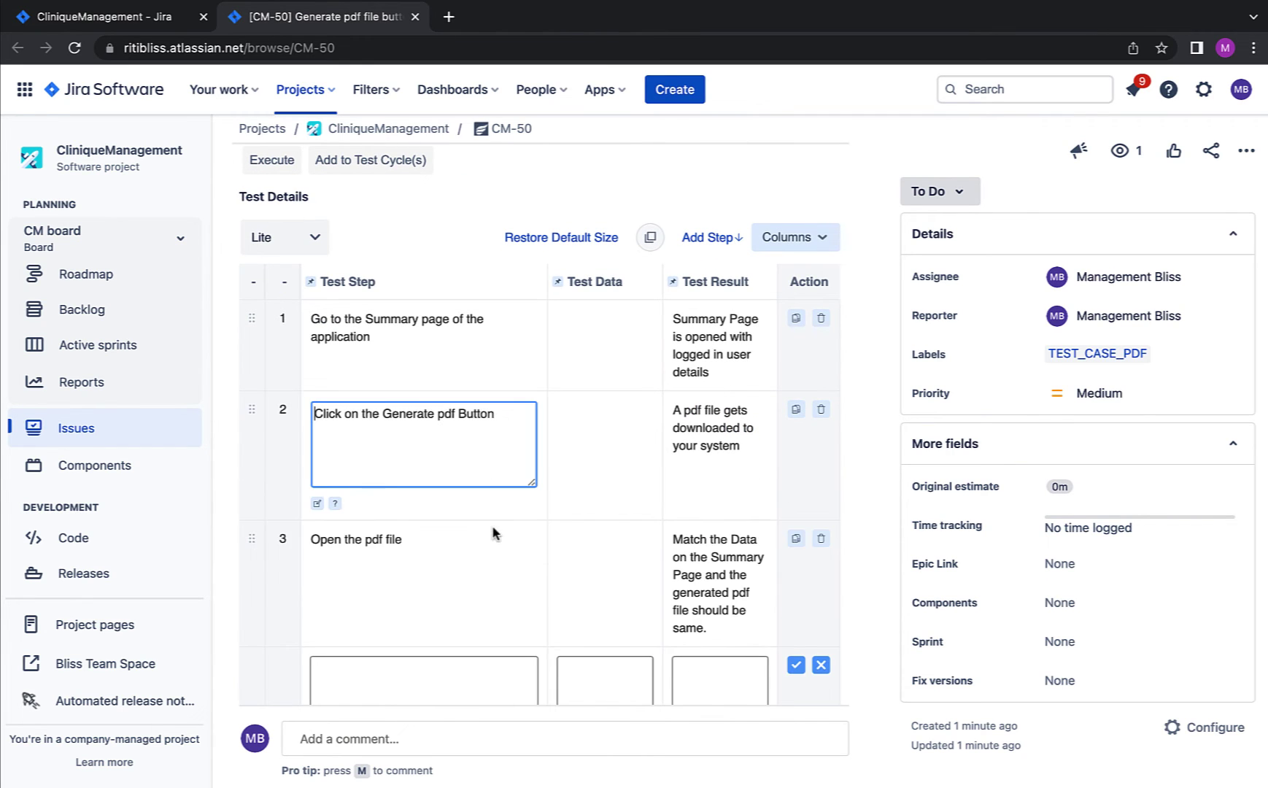
{"action": "left_click", "coordinate": [490, 536]}
Step: Check the label F2, priority G2 and assignee H2 against the CM-50 issue
{"action": "key", "text": "super+Tab"}
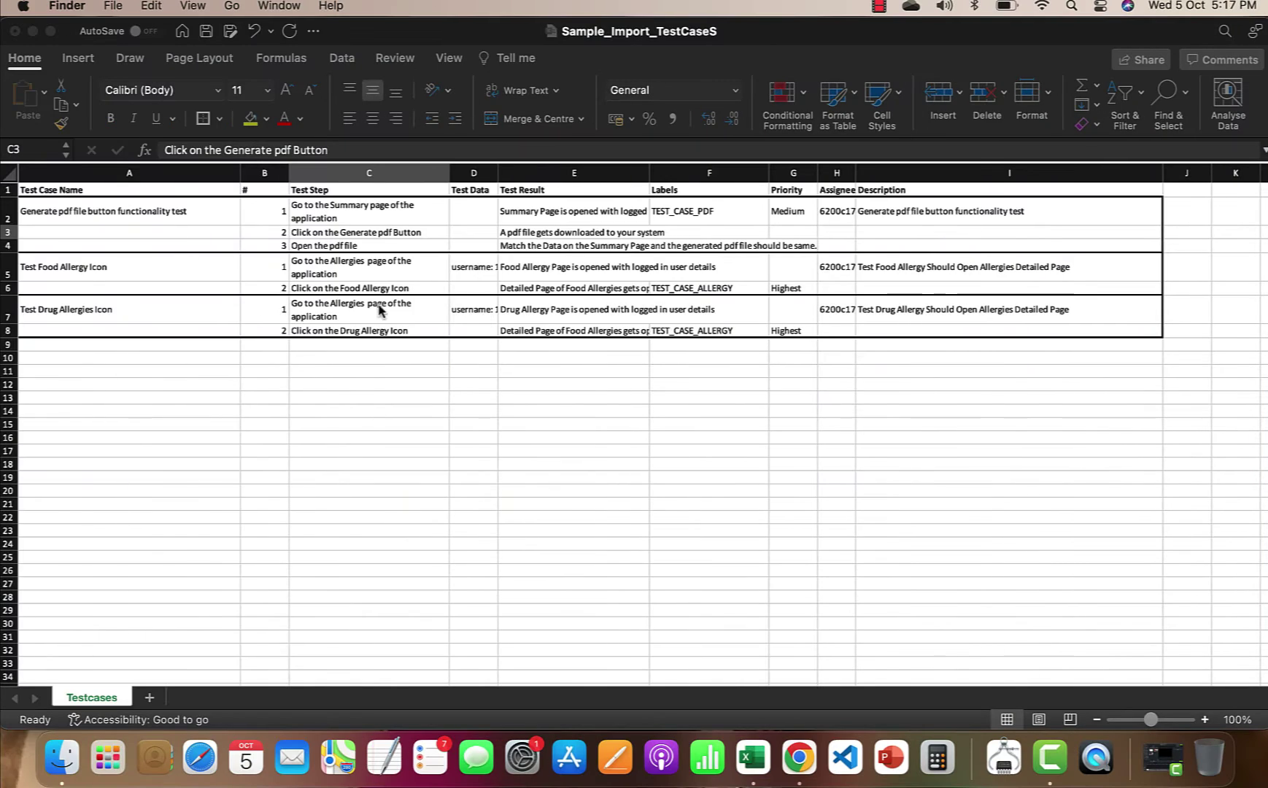
{"action": "left_click", "coordinate": [670, 216]}
{"action": "key", "text": "super+Tab"}
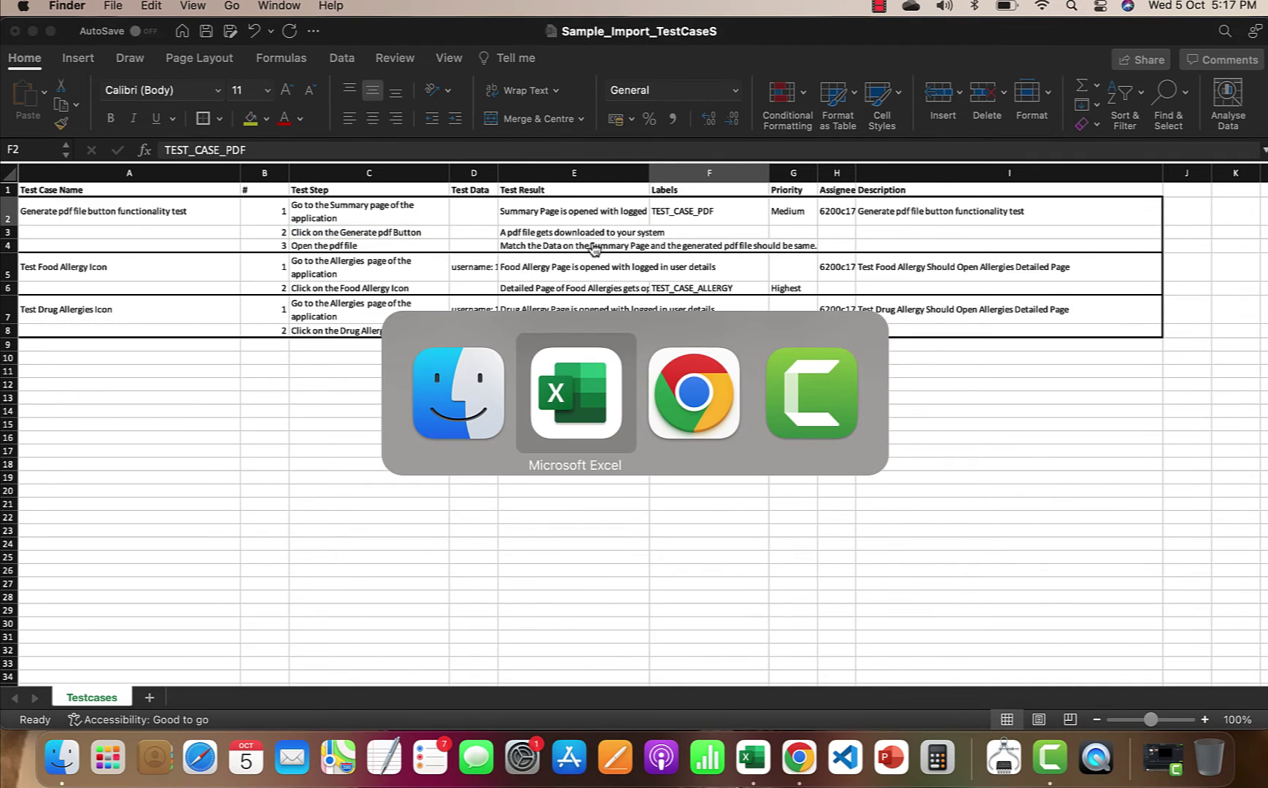
{"action": "key", "text": "super+Tab"}
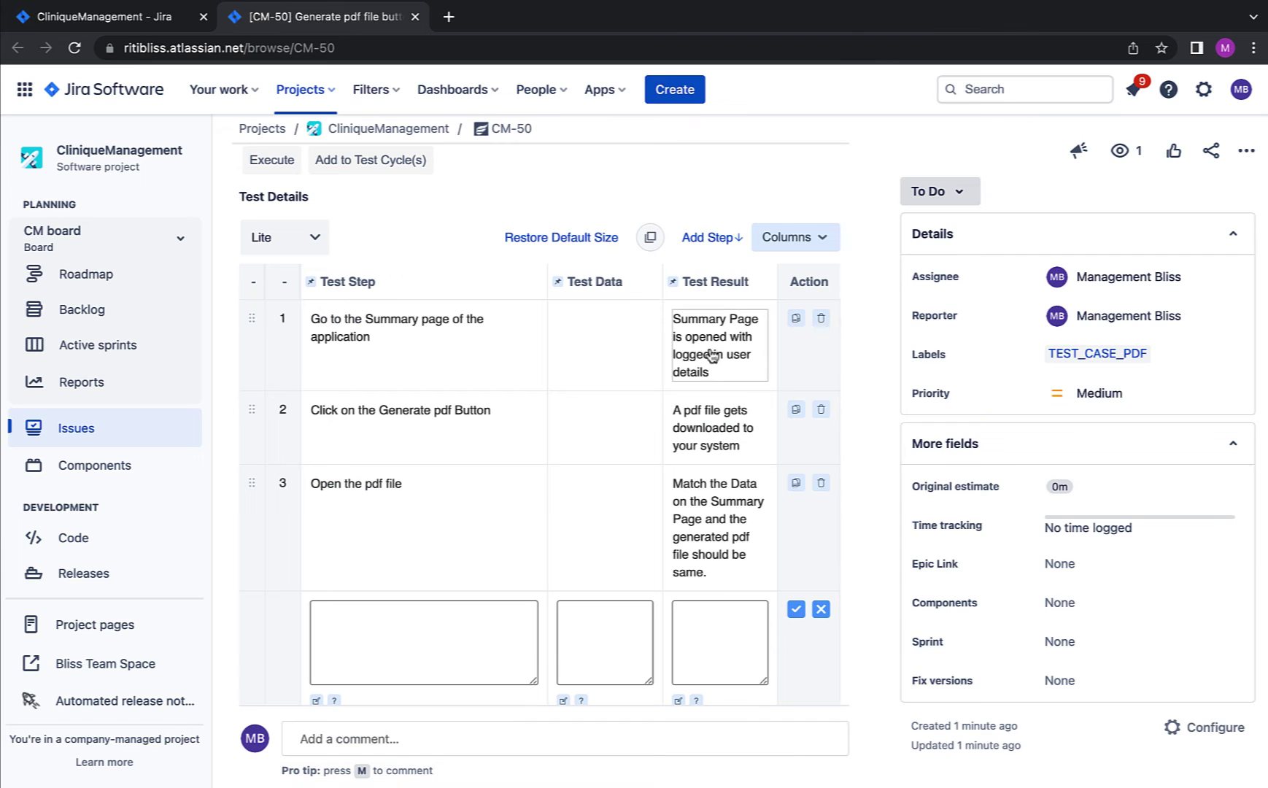
{"action": "scroll", "coordinate": [707, 511], "scroll_direction": "down", "scroll_amount": 5}
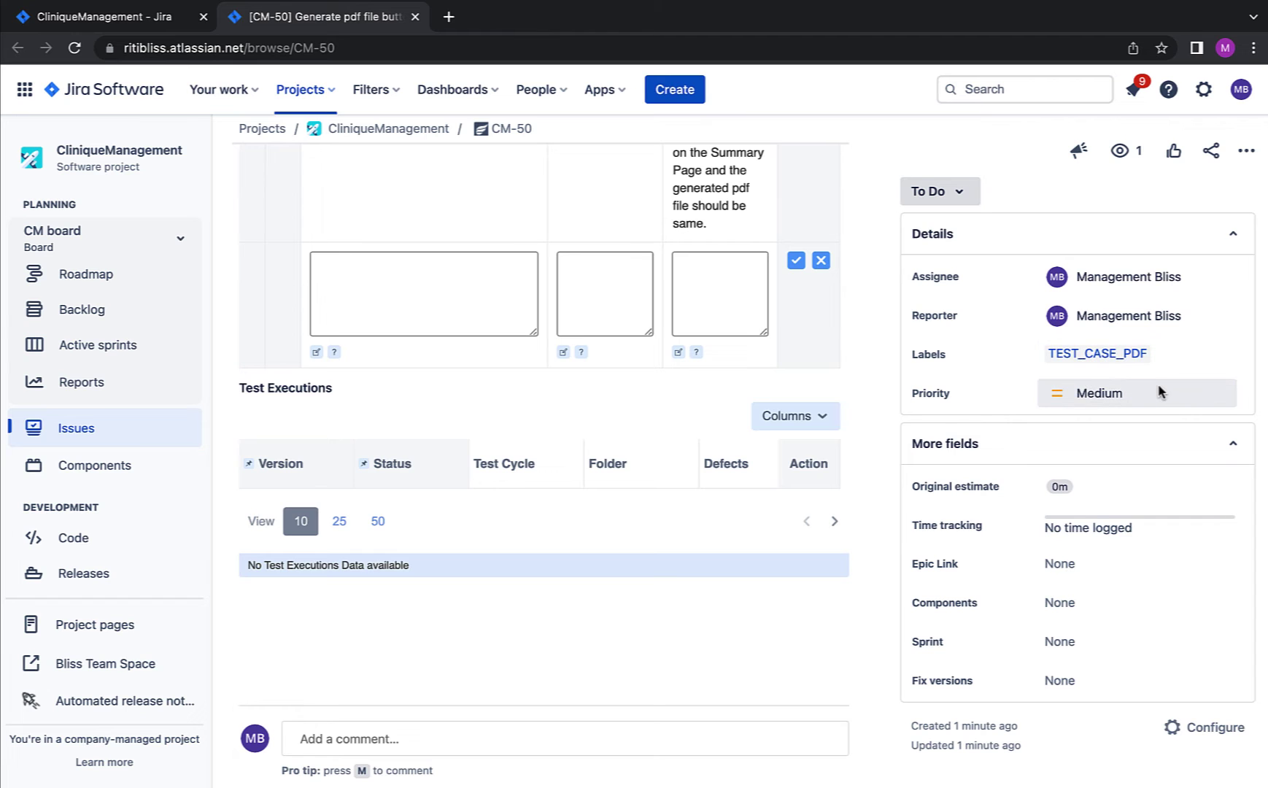
{"action": "key", "text": "super+Tab"}
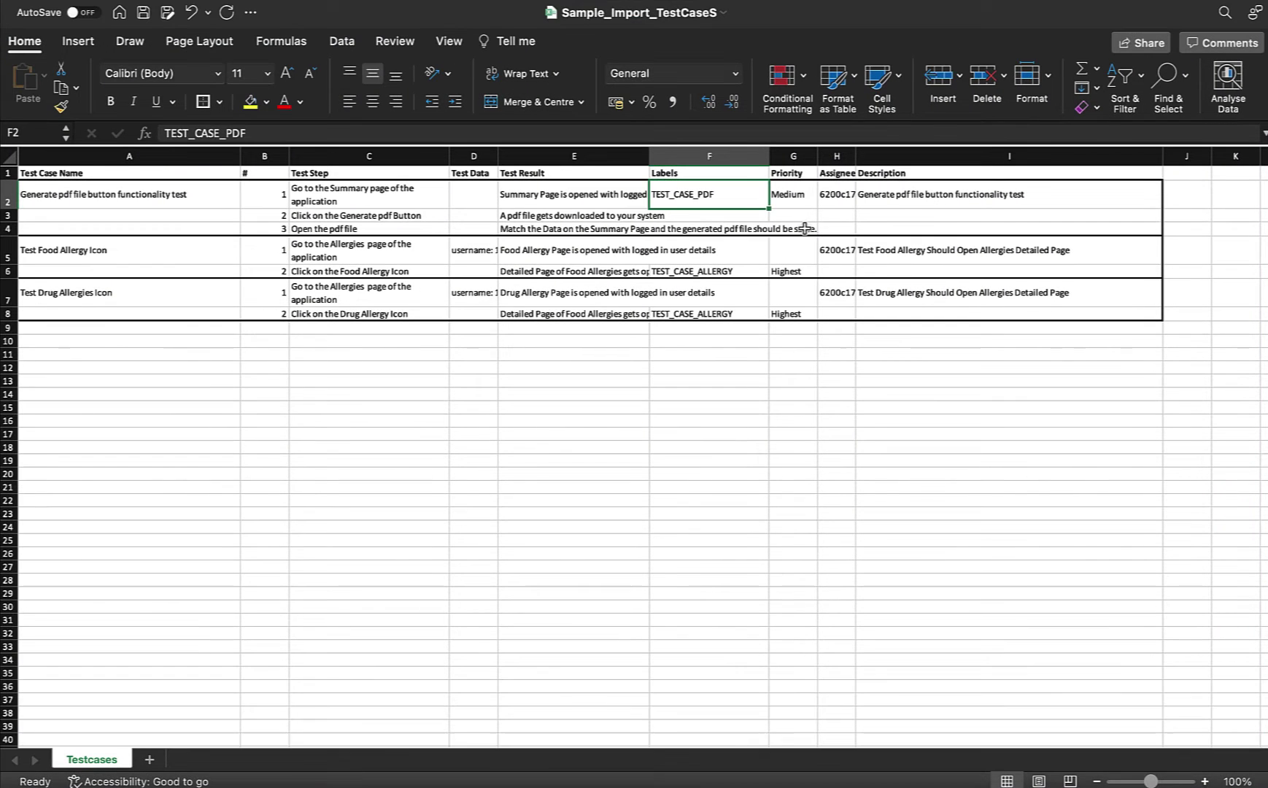
{"action": "left_click", "coordinate": [801, 205]}
{"action": "key", "text": "super+Tab"}
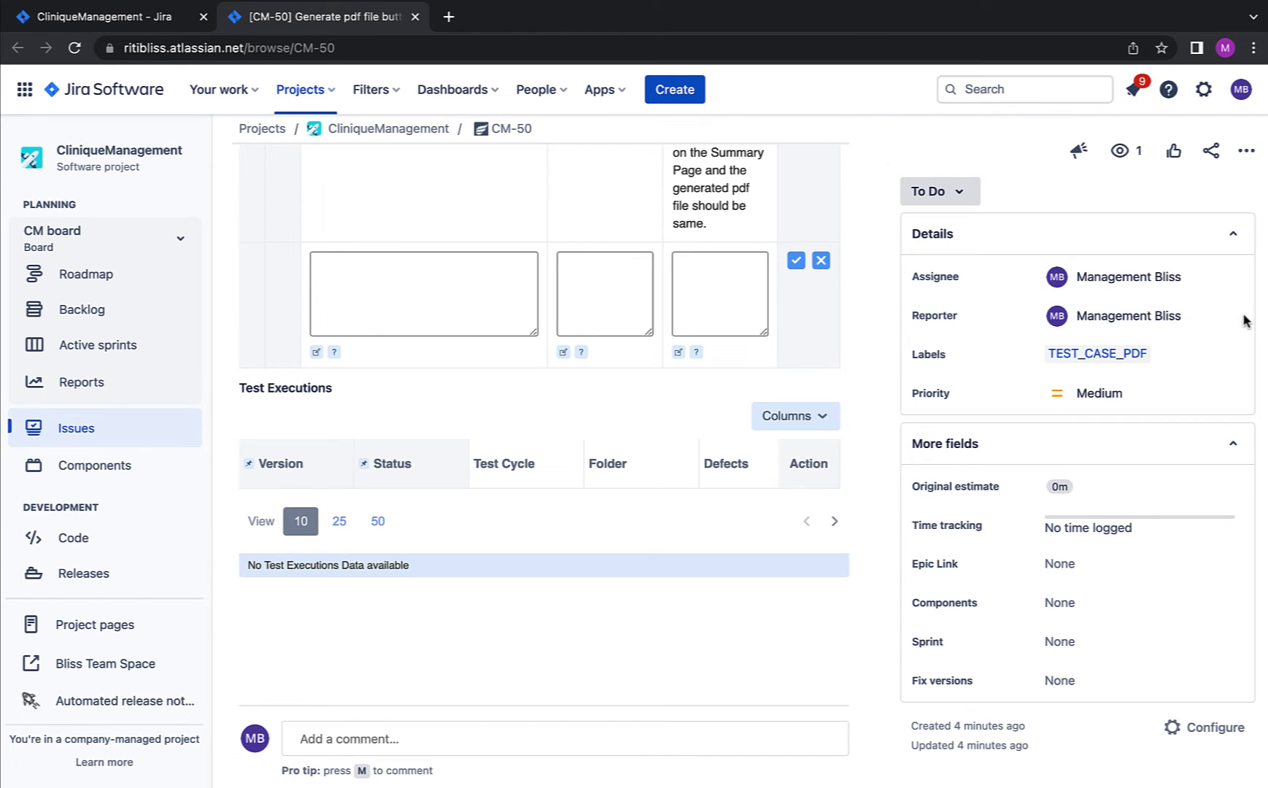
{"action": "key", "text": "super+Tab"}
{"action": "left_click", "coordinate": [837, 194]}
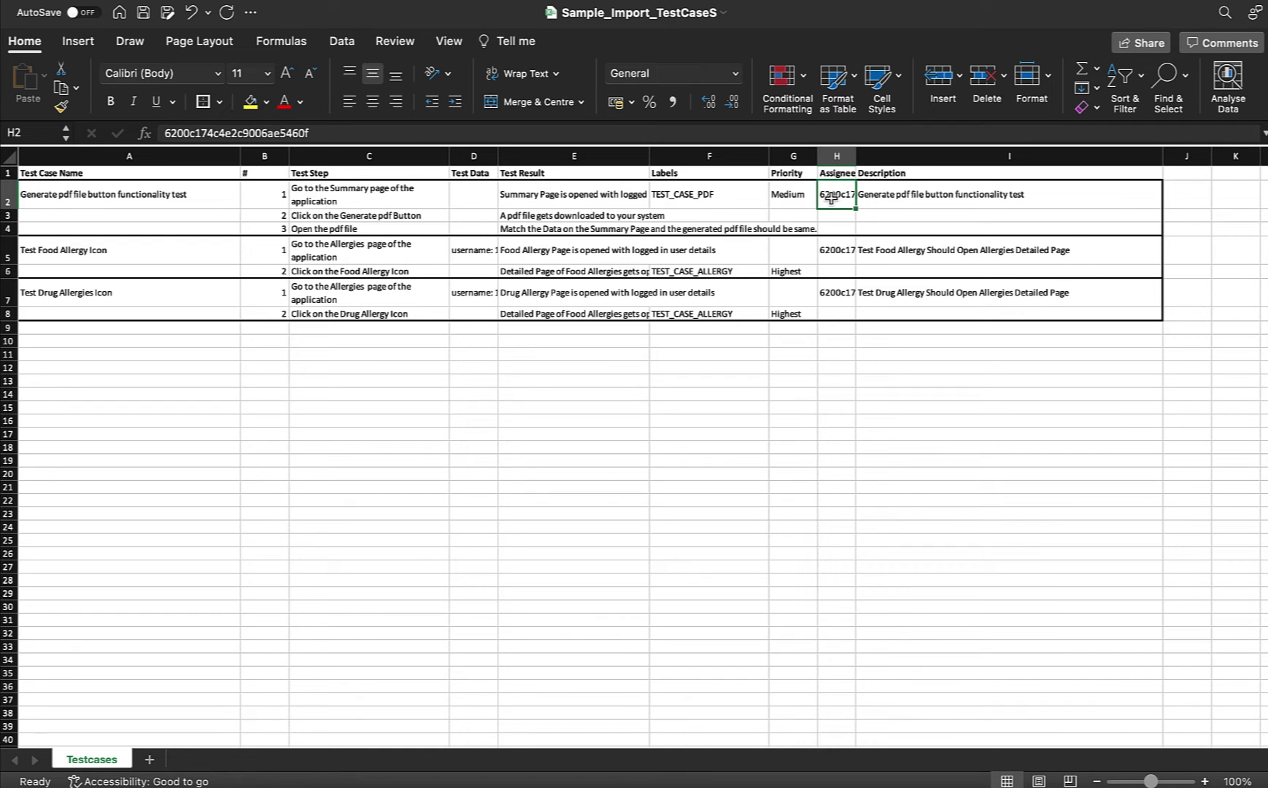
{"action": "key", "text": "super+Tab"}
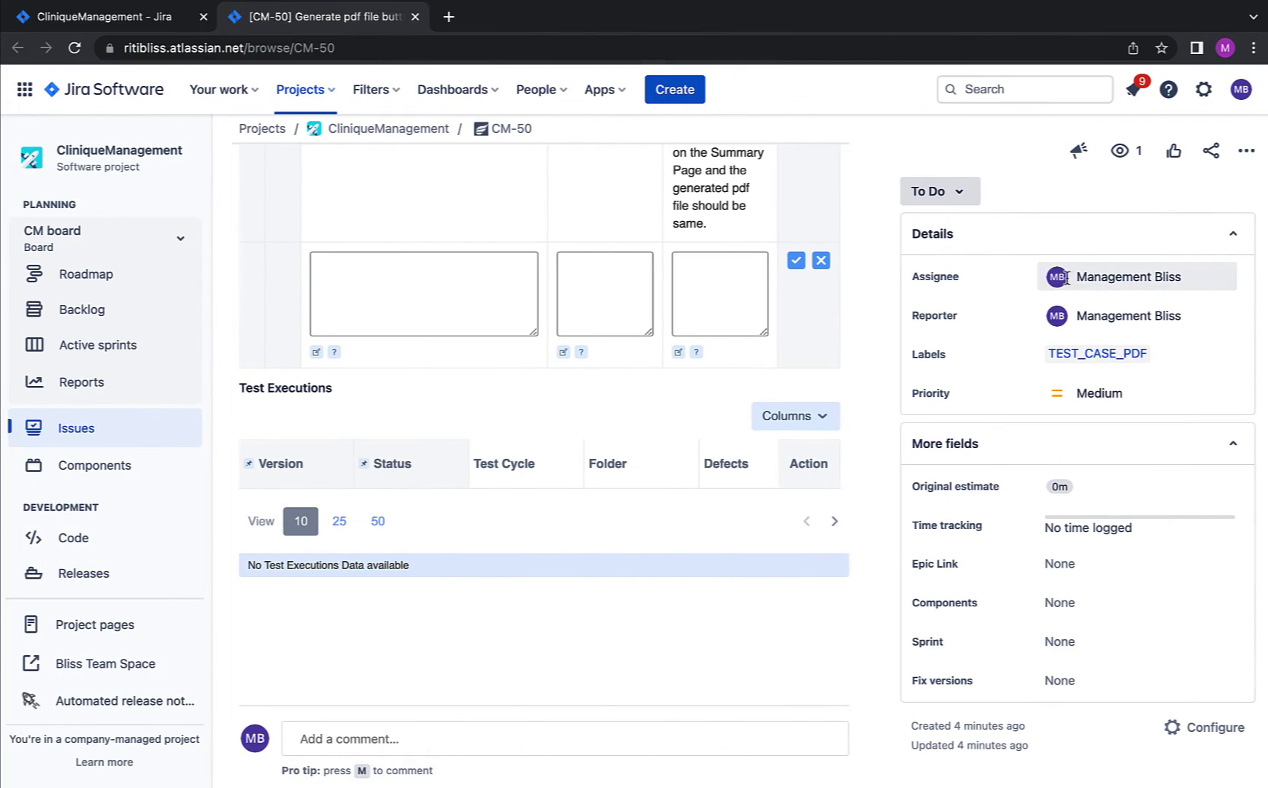
{"action": "mouse_move", "coordinate": [1138, 277]}
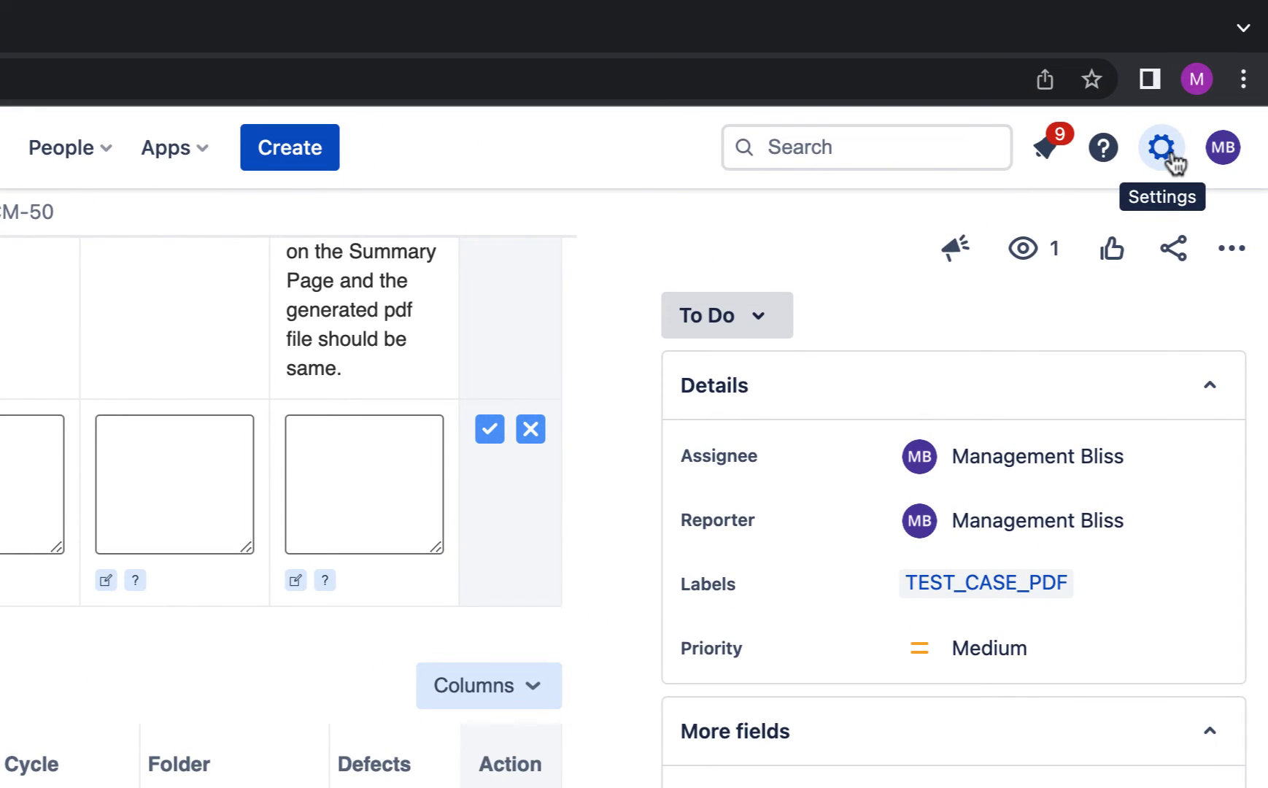
Step: Open the organisation admin's profile in User management, select its account id in the URL, and return to CM-50
{"action": "left_click", "coordinate": [1165, 153]}
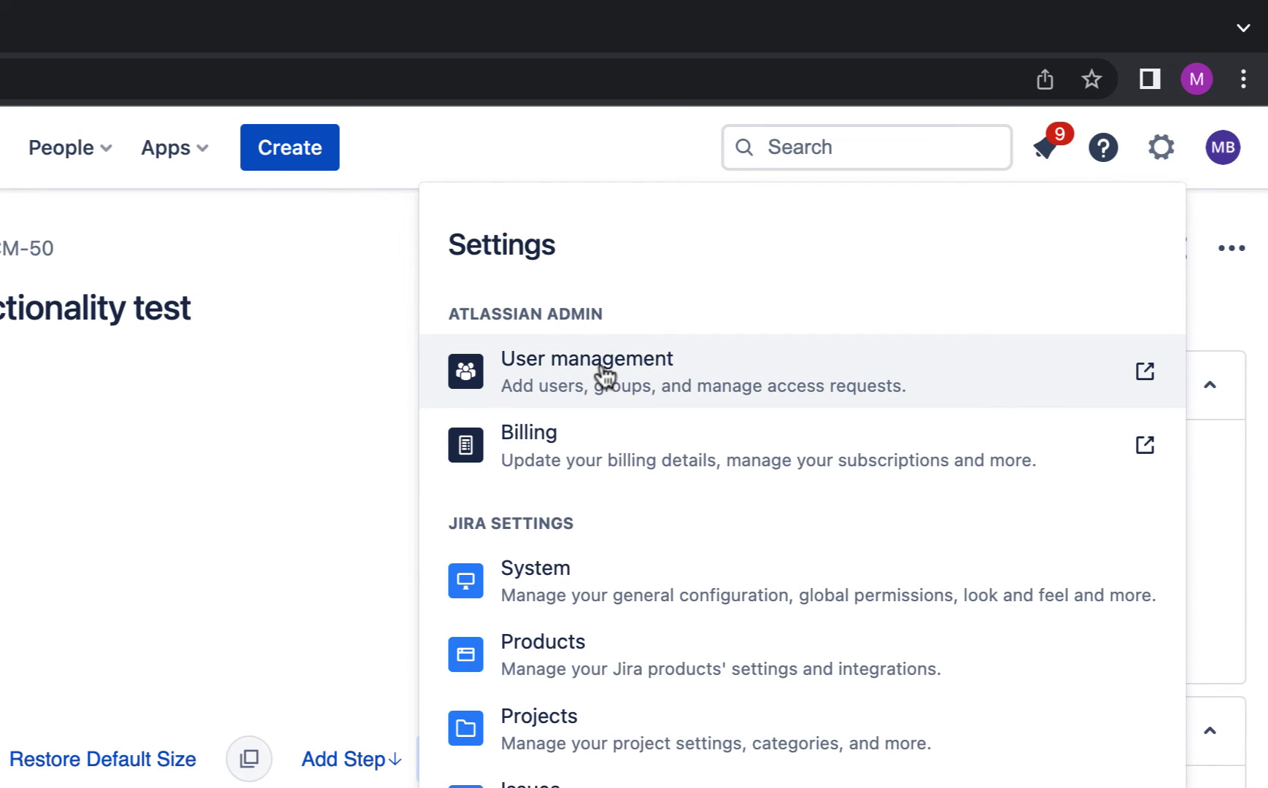
{"action": "left_click", "coordinate": [604, 375]}
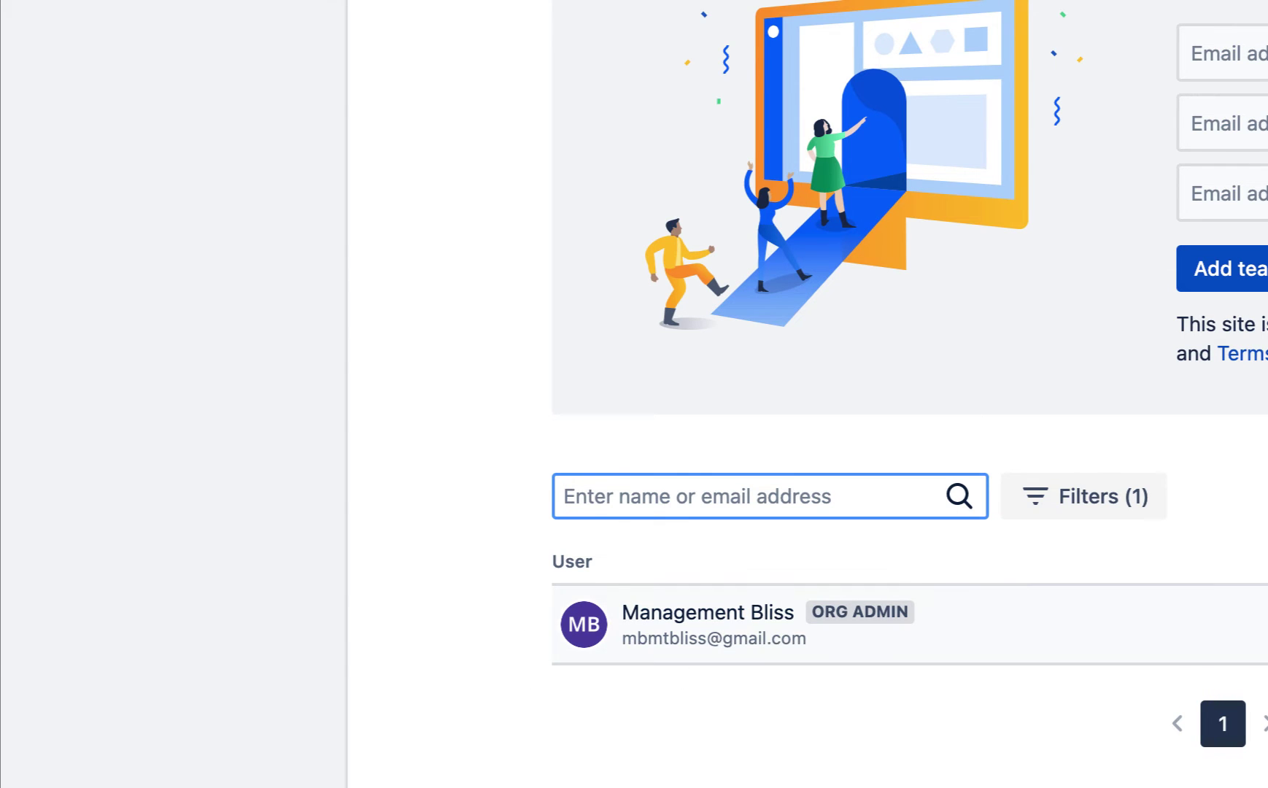
{"action": "left_click", "coordinate": [652, 621]}
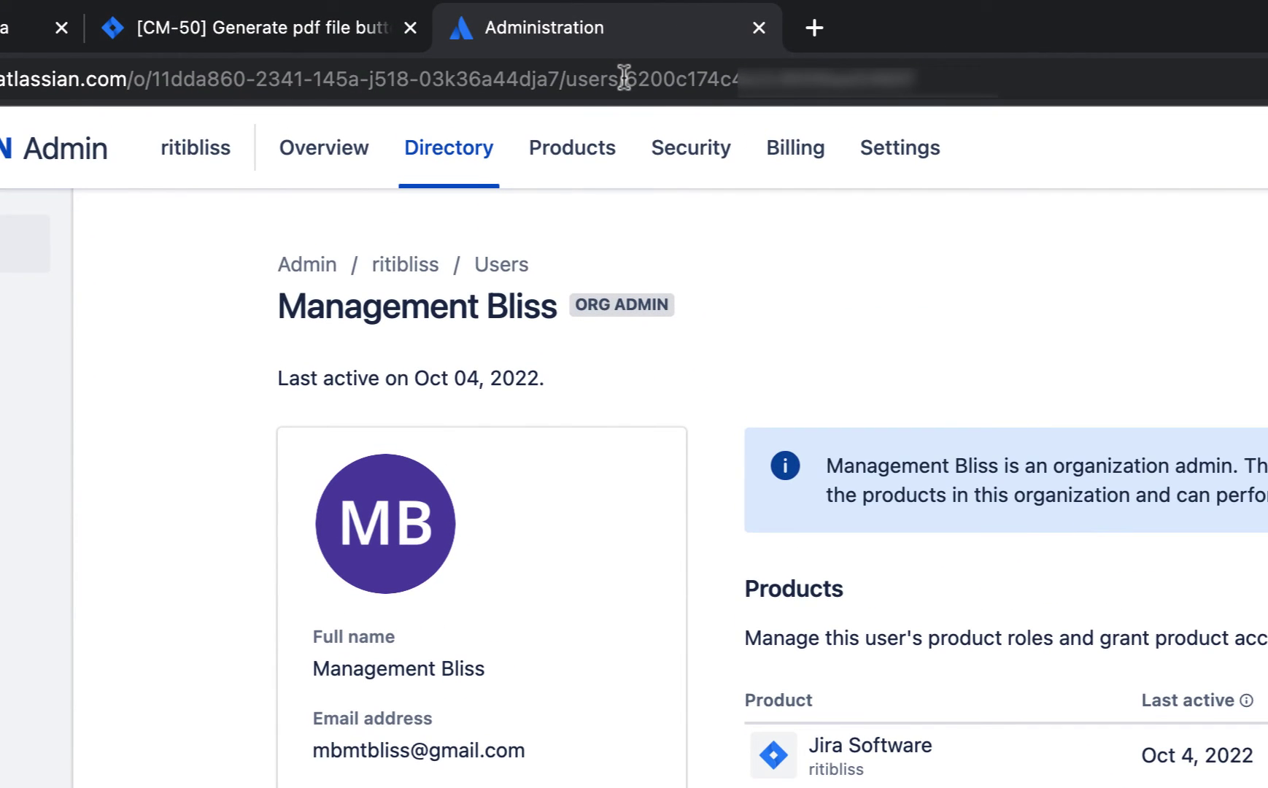
{"action": "left_click_drag", "start_coordinate": [569, 56], "coordinate": [948, 80]}
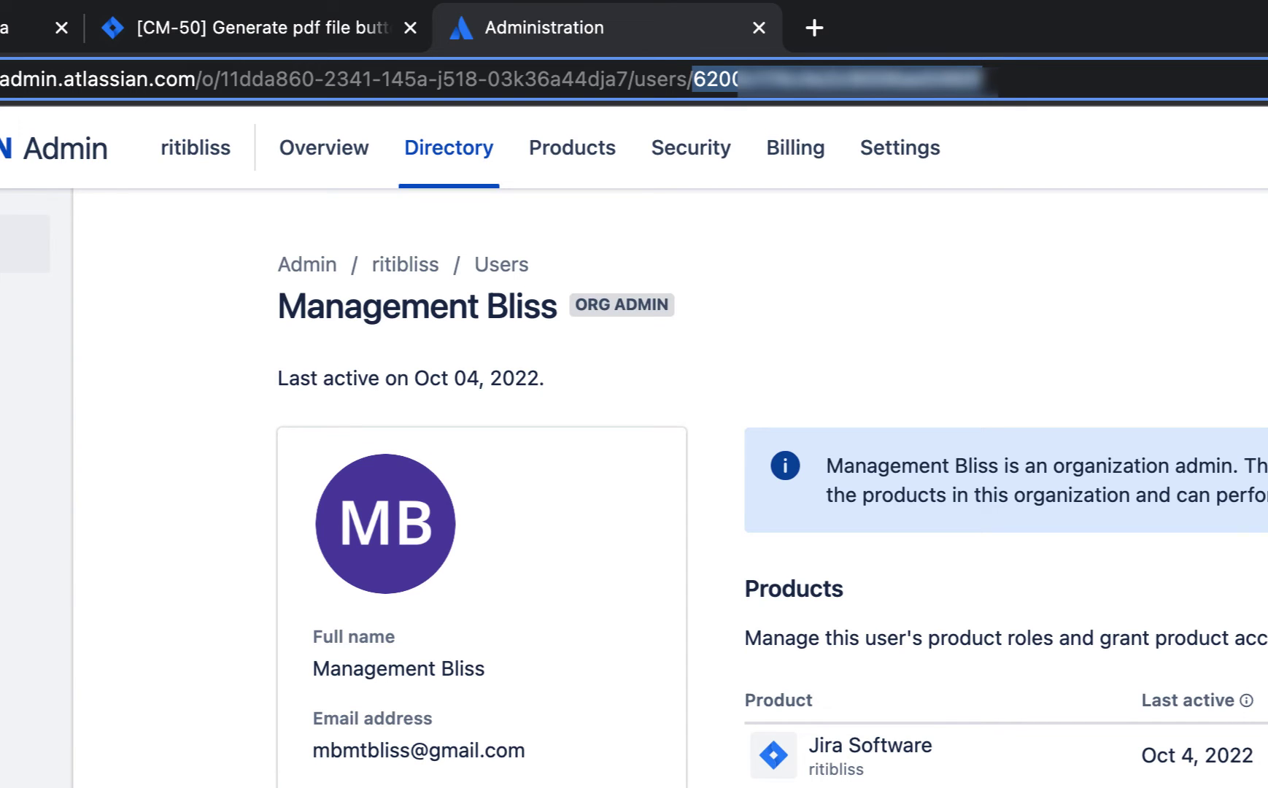
{"action": "left_click", "coordinate": [349, 38]}
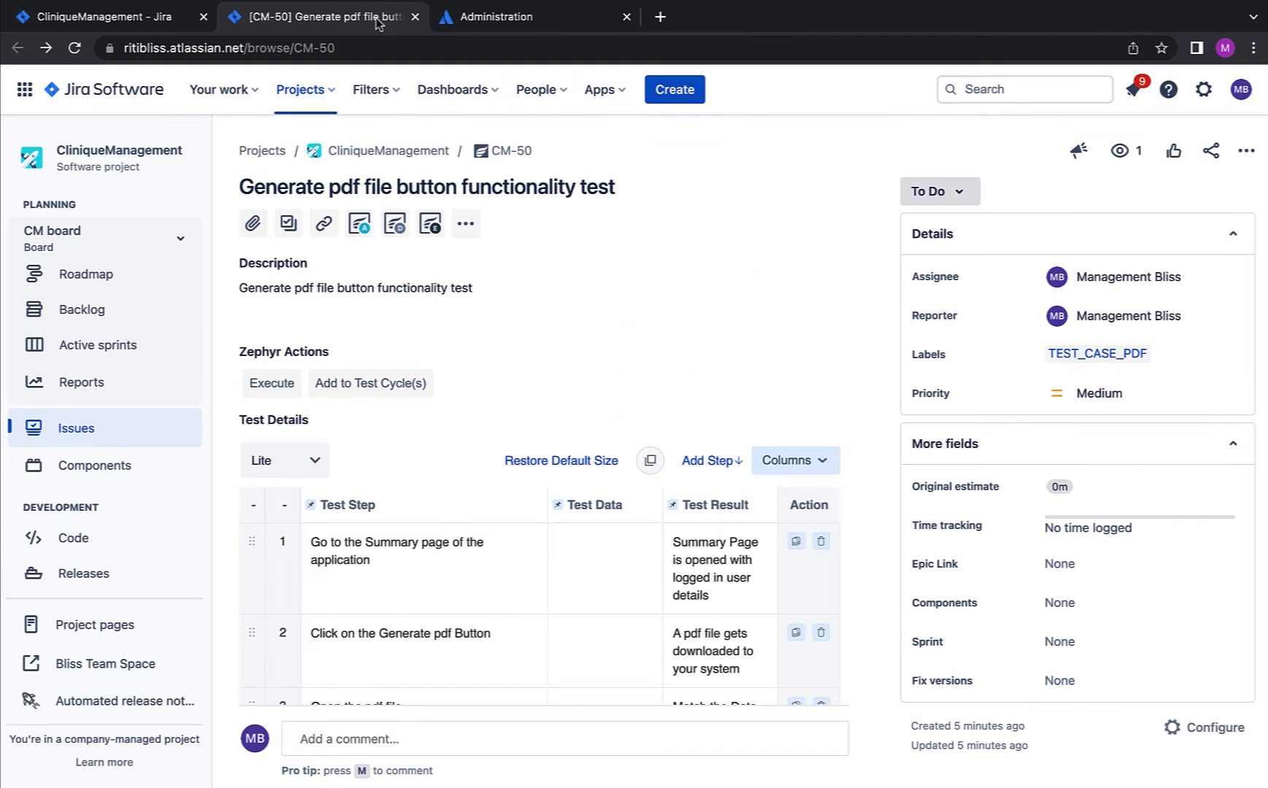
{"action": "scroll", "coordinate": [536, 559], "scroll_direction": "down", "scroll_amount": 2}
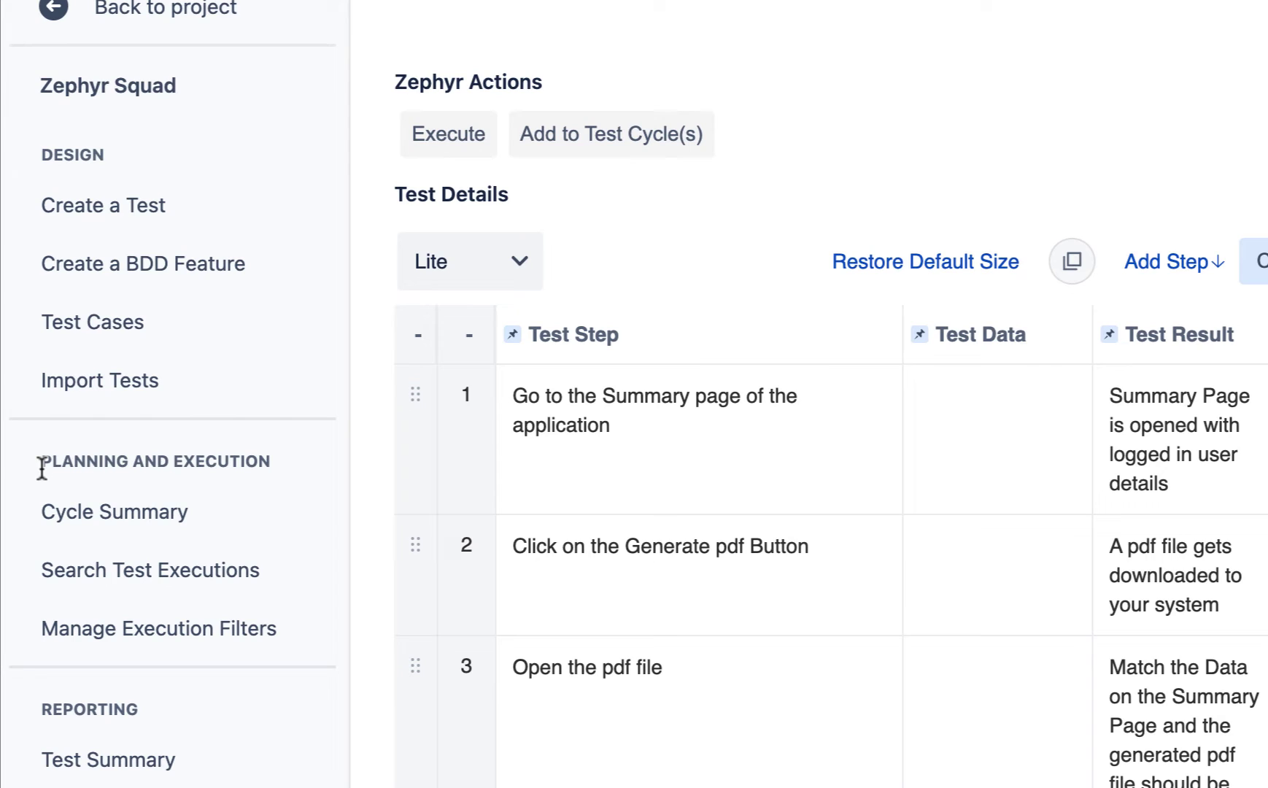
Step: Open the Cycle Summary page under Zephyr Squad's Planning and Execution
{"action": "left_click_drag", "start_coordinate": [41, 467], "coordinate": [277, 470]}
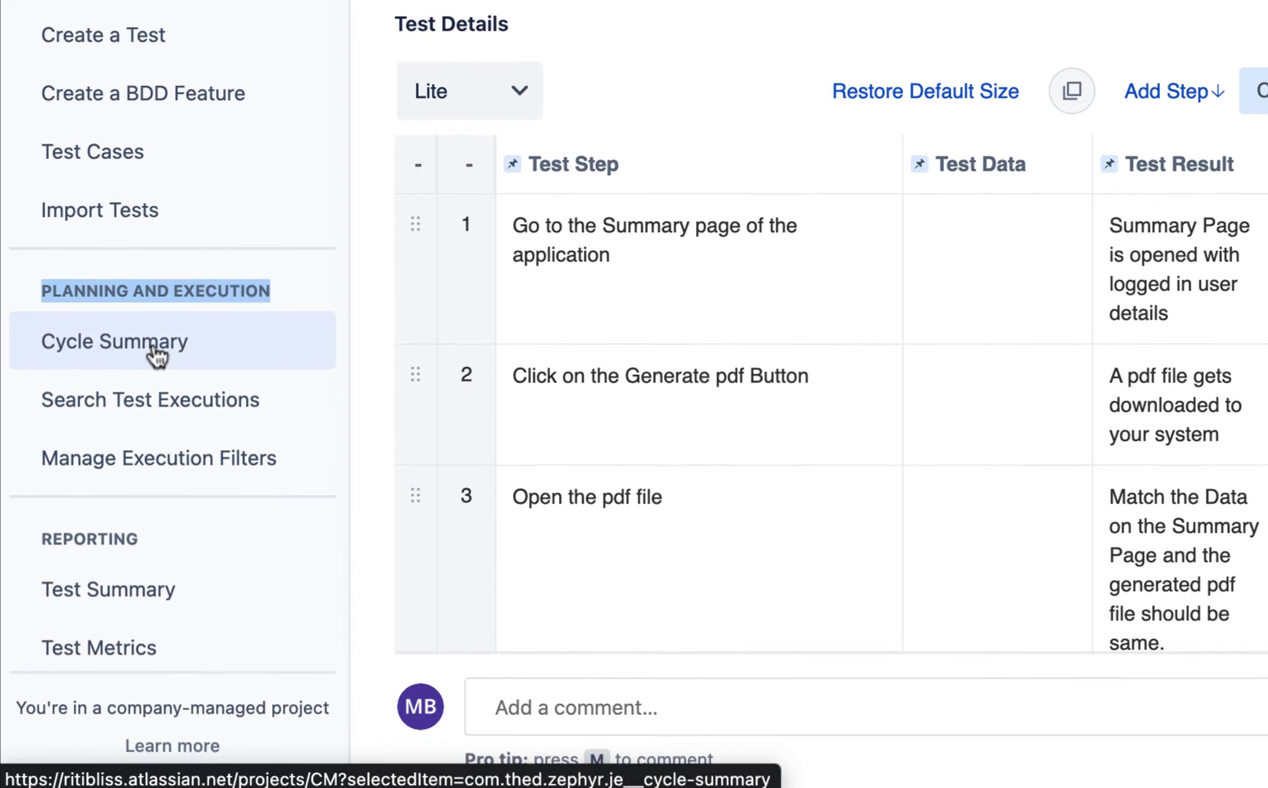
{"action": "left_click", "coordinate": [156, 446]}
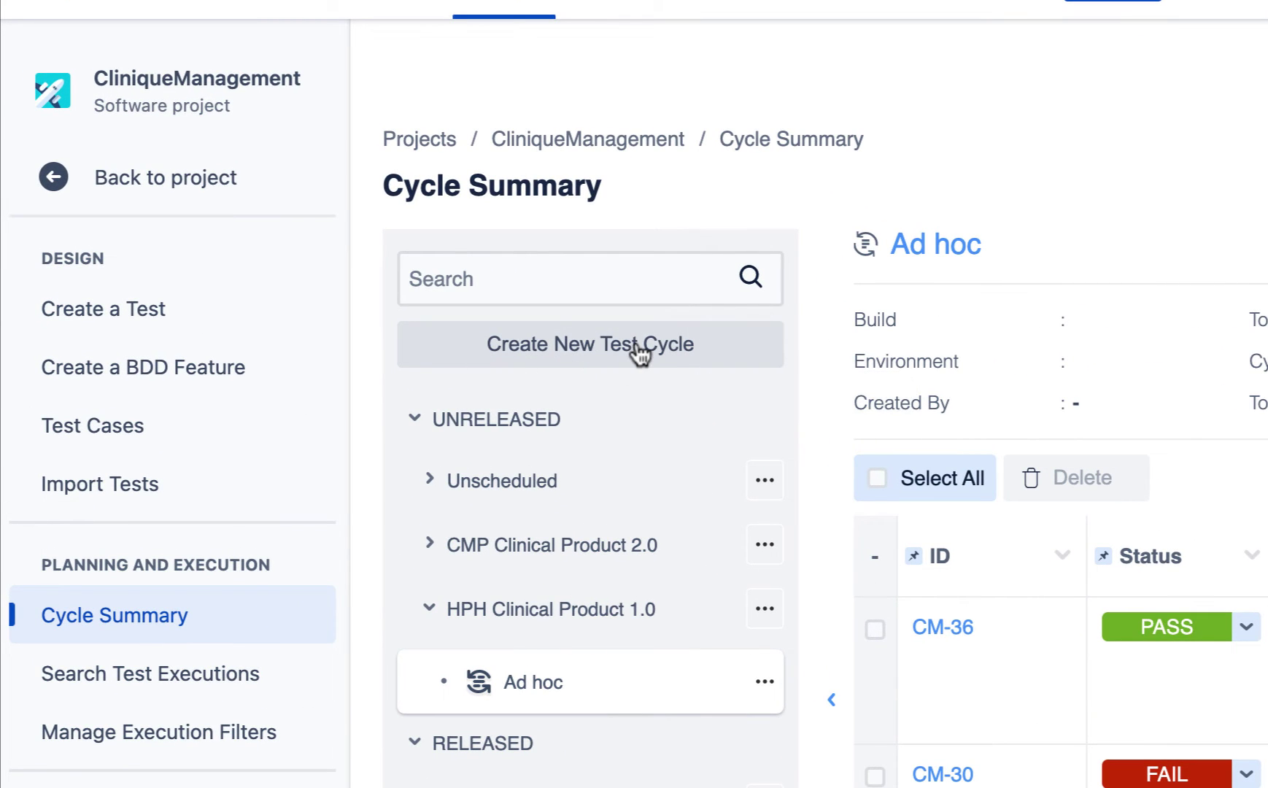
Step: Start a new test cycle for version CMP Clinical Product 2.0, entering its name and description
{"action": "left_click", "coordinate": [639, 351]}
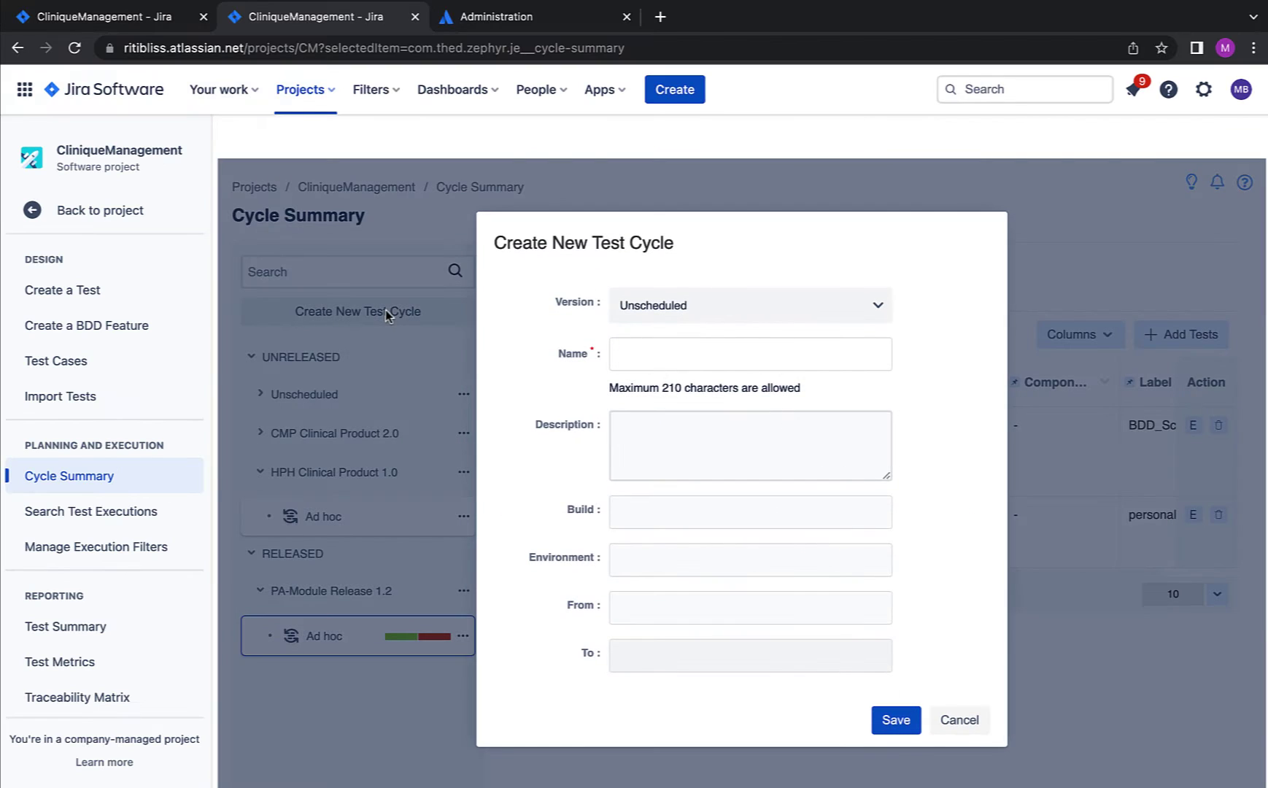
{"action": "left_click", "coordinate": [735, 312]}
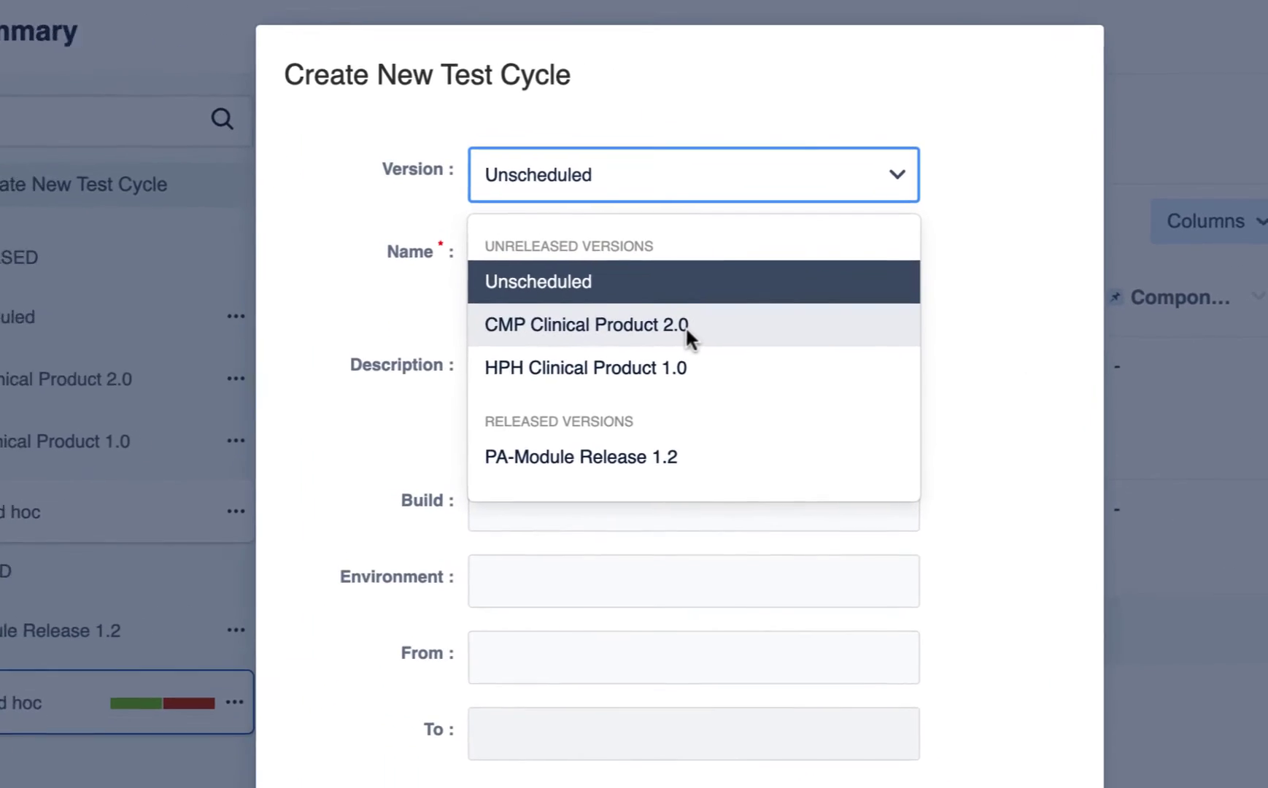
{"action": "left_click", "coordinate": [734, 386]}
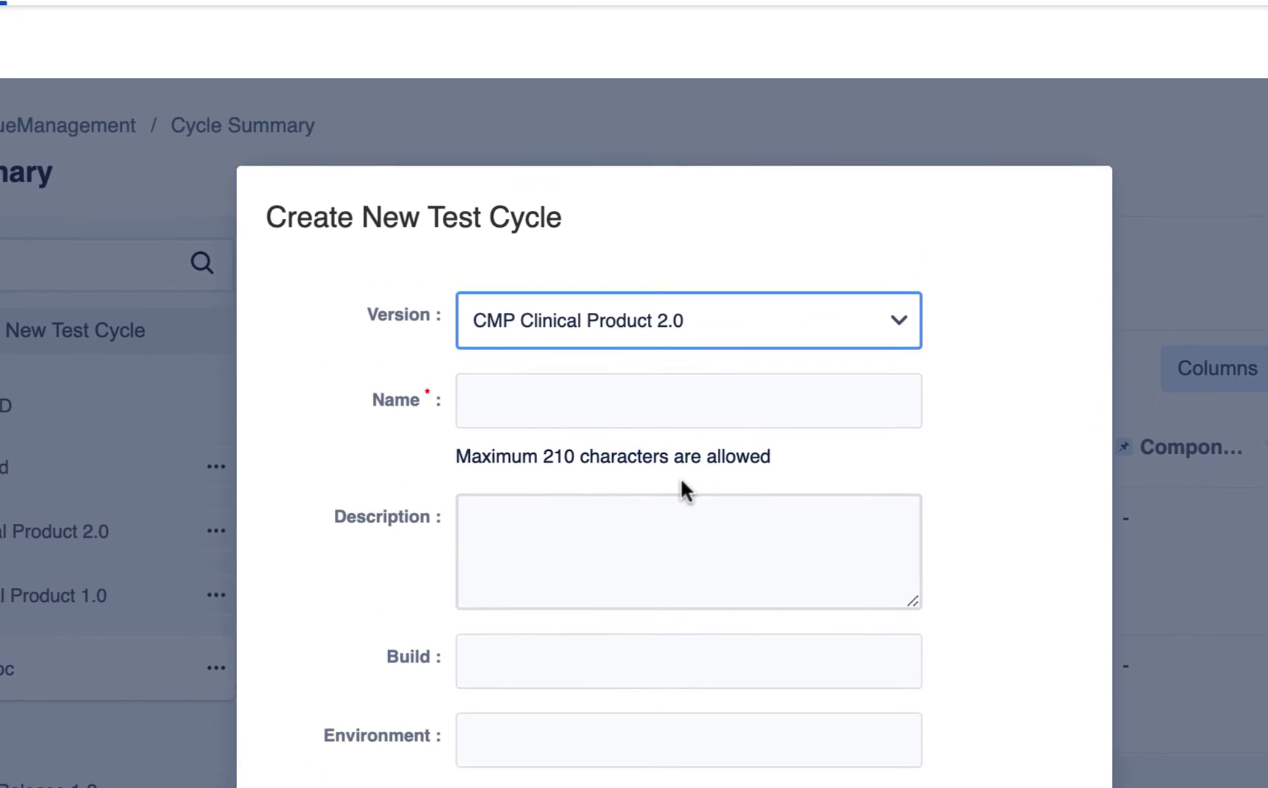
{"action": "left_click", "coordinate": [513, 272]}
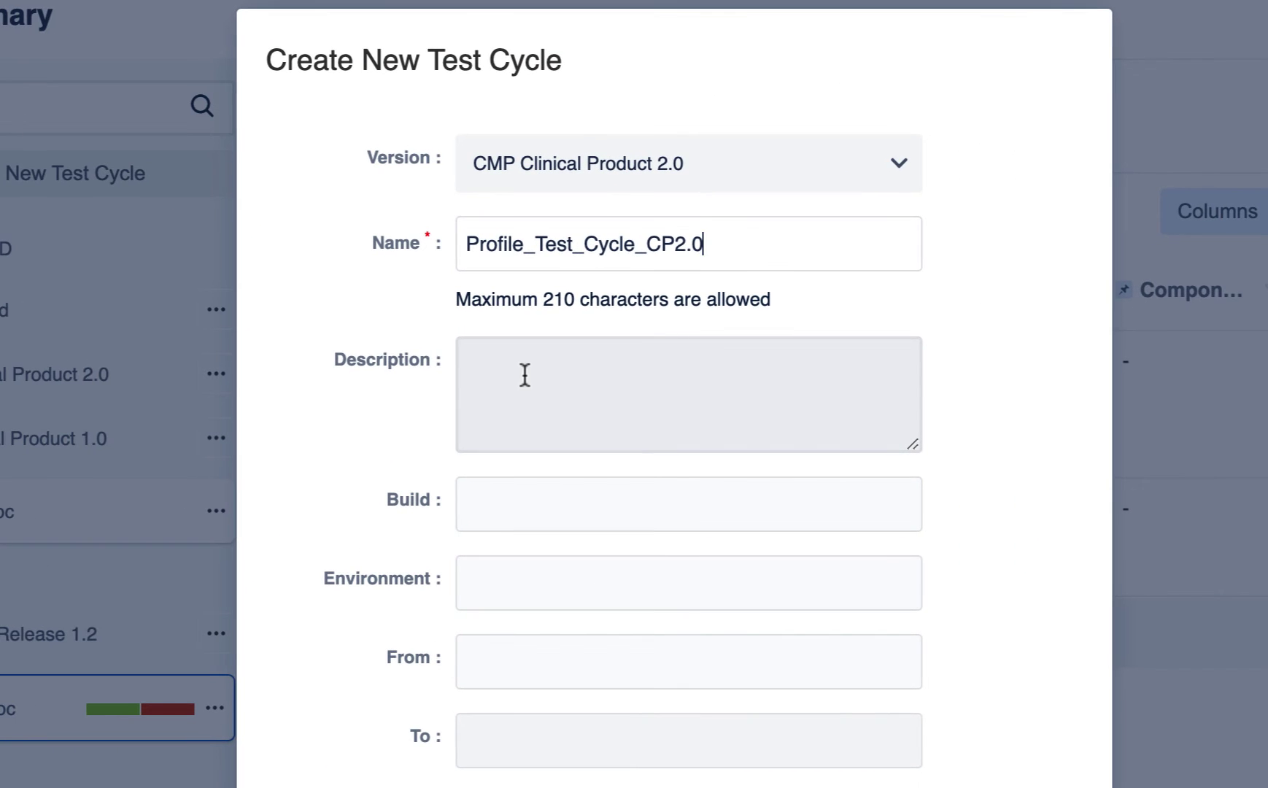
{"action": "left_click", "coordinate": [524, 371]}
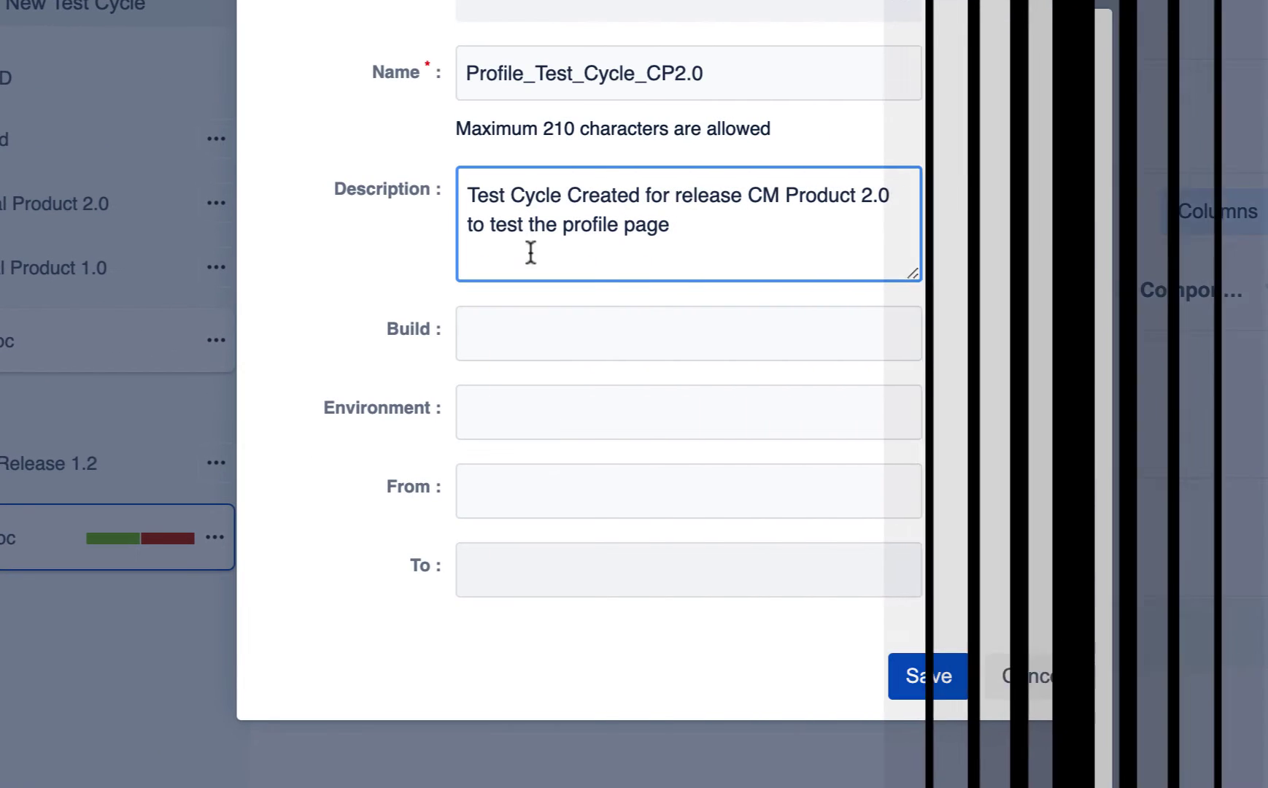
Step: Set build 1.2.3, environment ENV_RG_101 and dates 2022-10-05 to 2022-10-08, then save the cycle
{"action": "left_click", "coordinate": [551, 343]}
{"action": "type", "text": "1.2.3"}
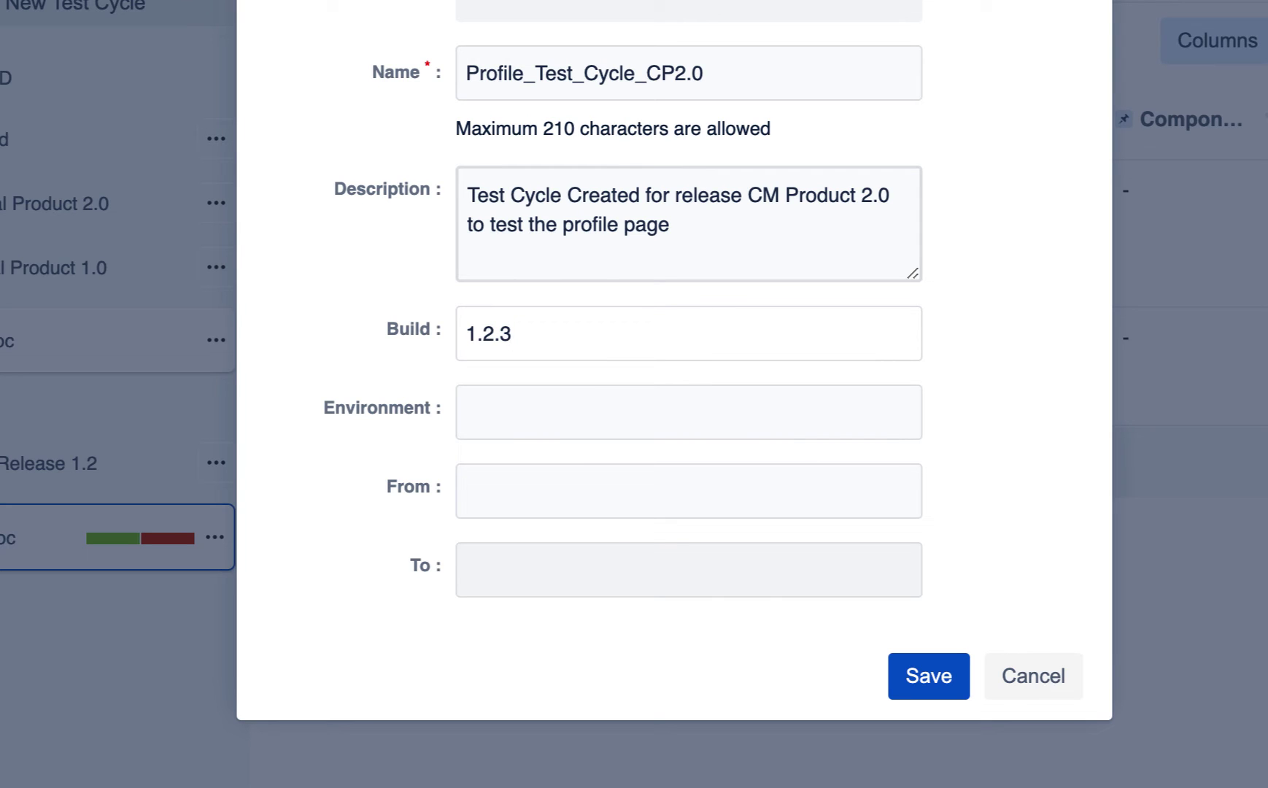
{"action": "left_click", "coordinate": [589, 419]}
{"action": "left_click", "coordinate": [647, 478]}
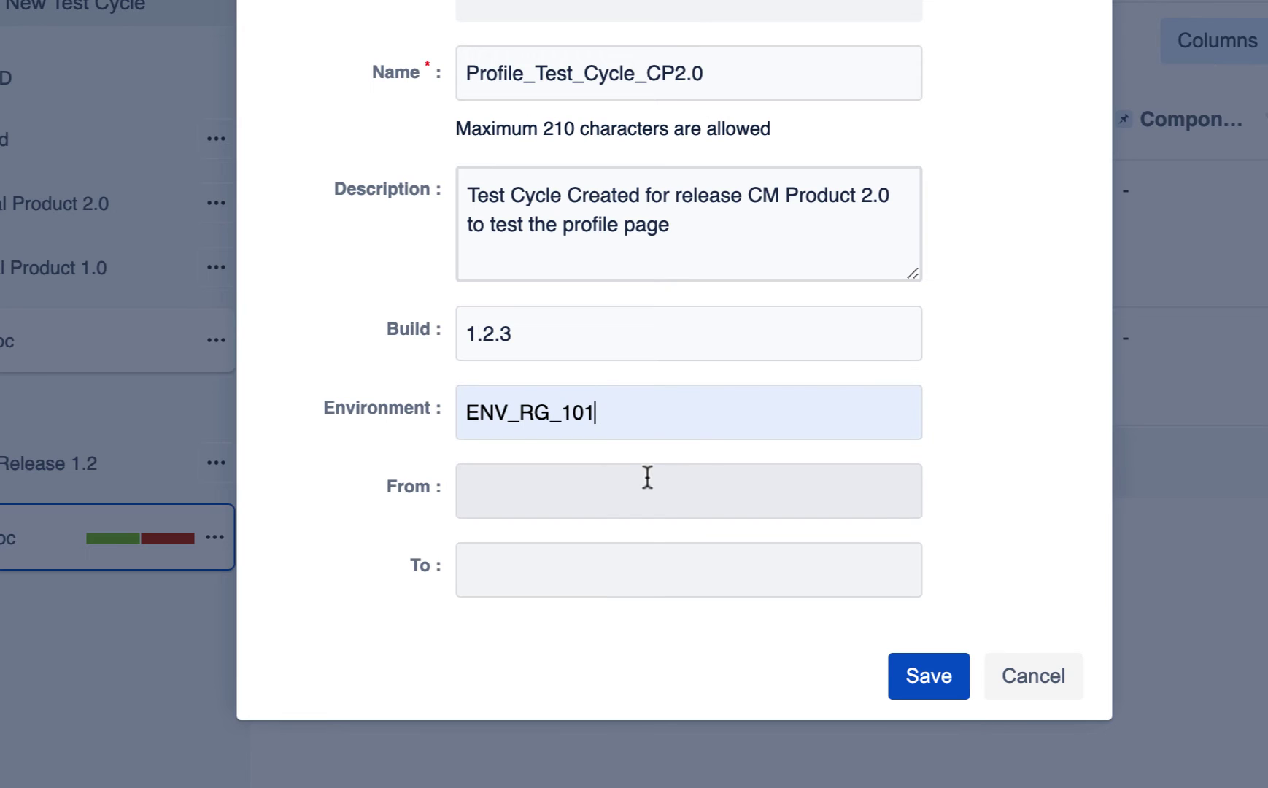
{"action": "left_click", "coordinate": [599, 503]}
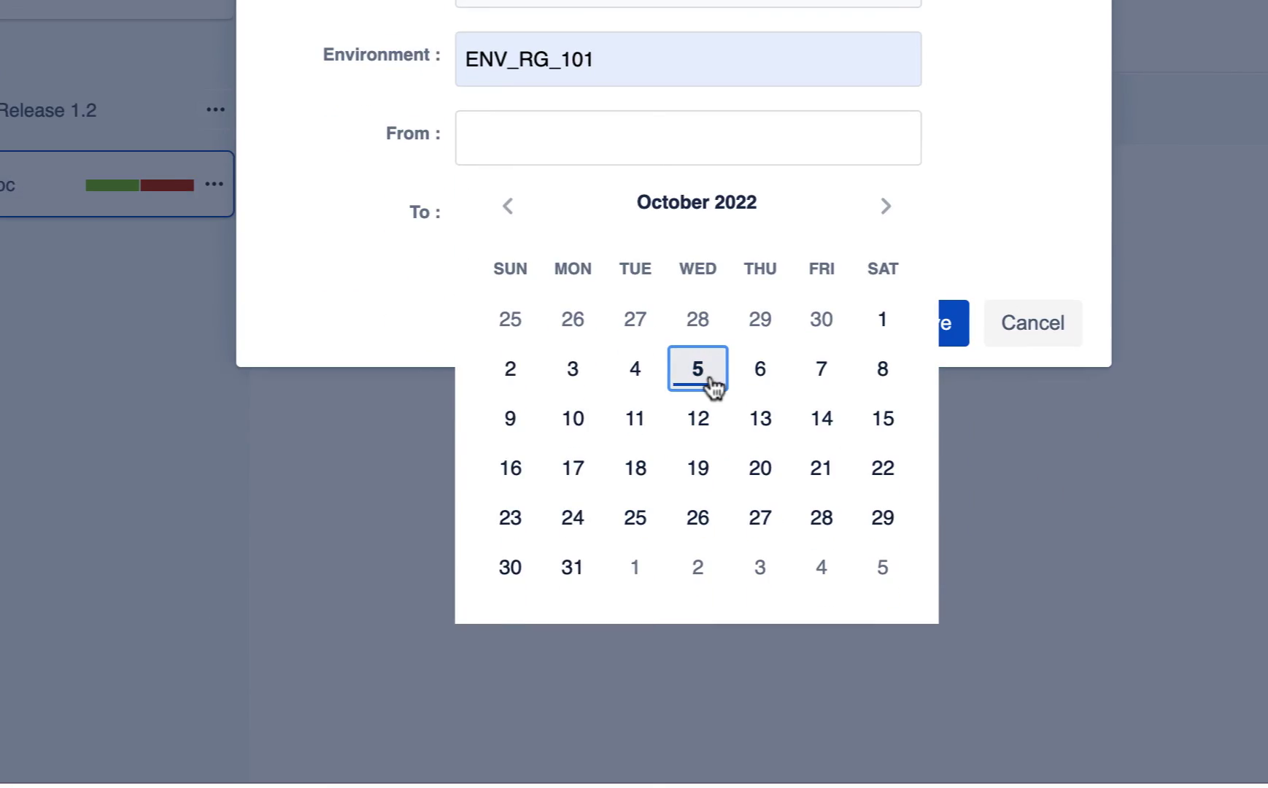
{"action": "left_click", "coordinate": [558, 383]}
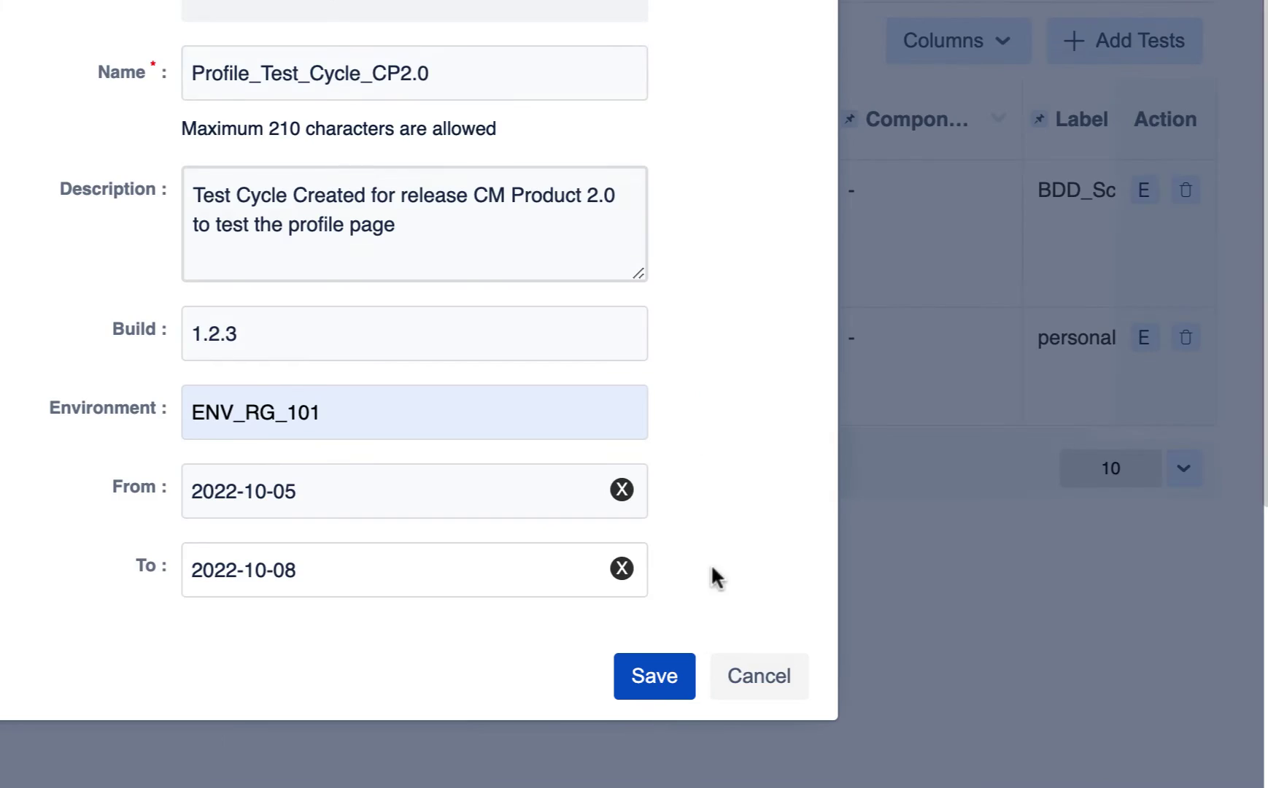
{"action": "left_click", "coordinate": [653, 677]}
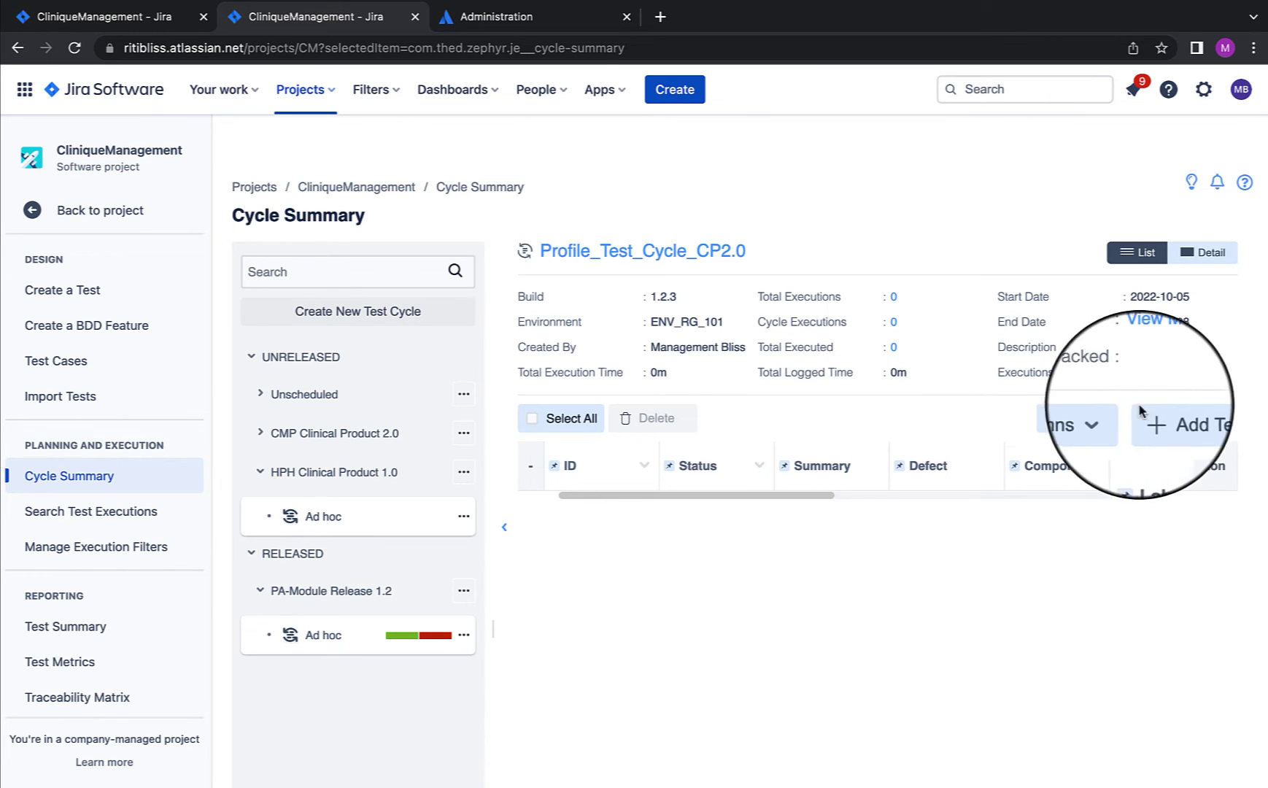
Step: Search 'Test', add CM-51 Test Food Allergy Icon individually to the cycle, and close the status report
{"action": "left_click", "coordinate": [1189, 420]}
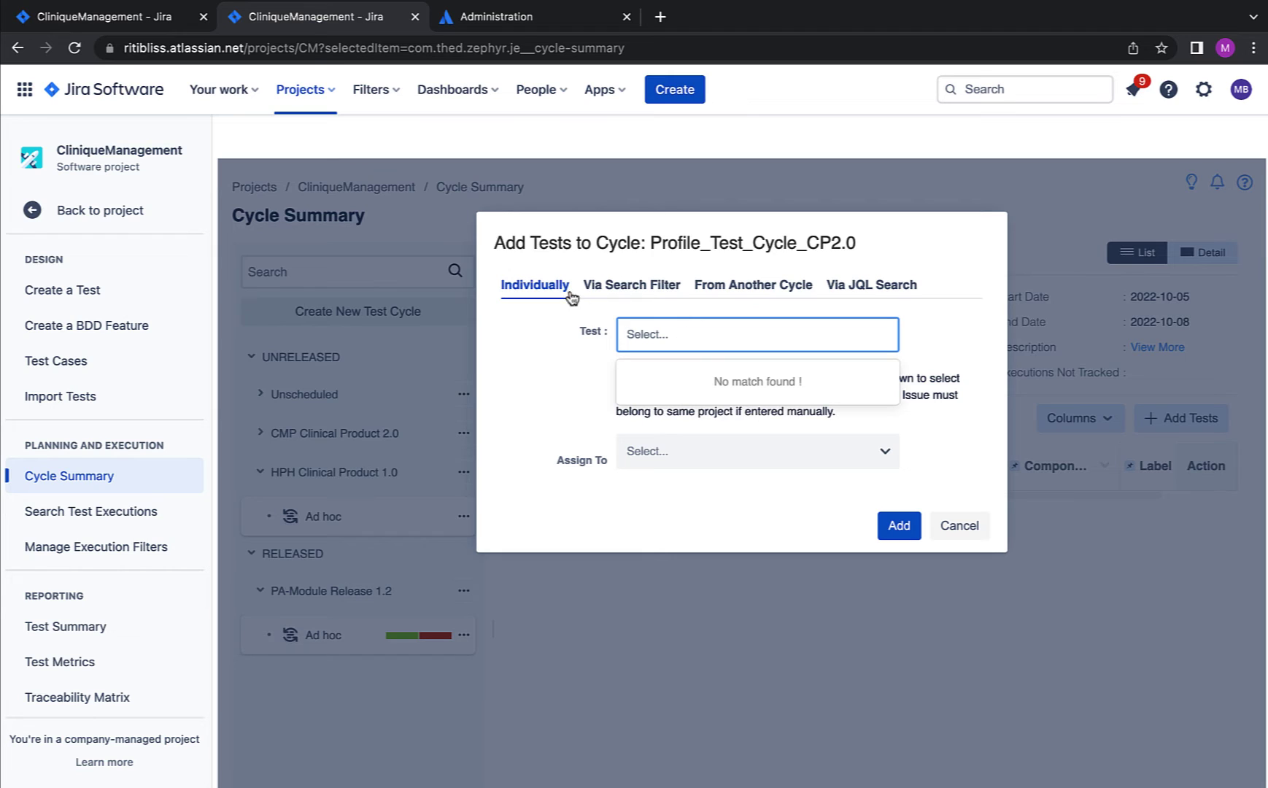
{"action": "type", "text": "Test"}
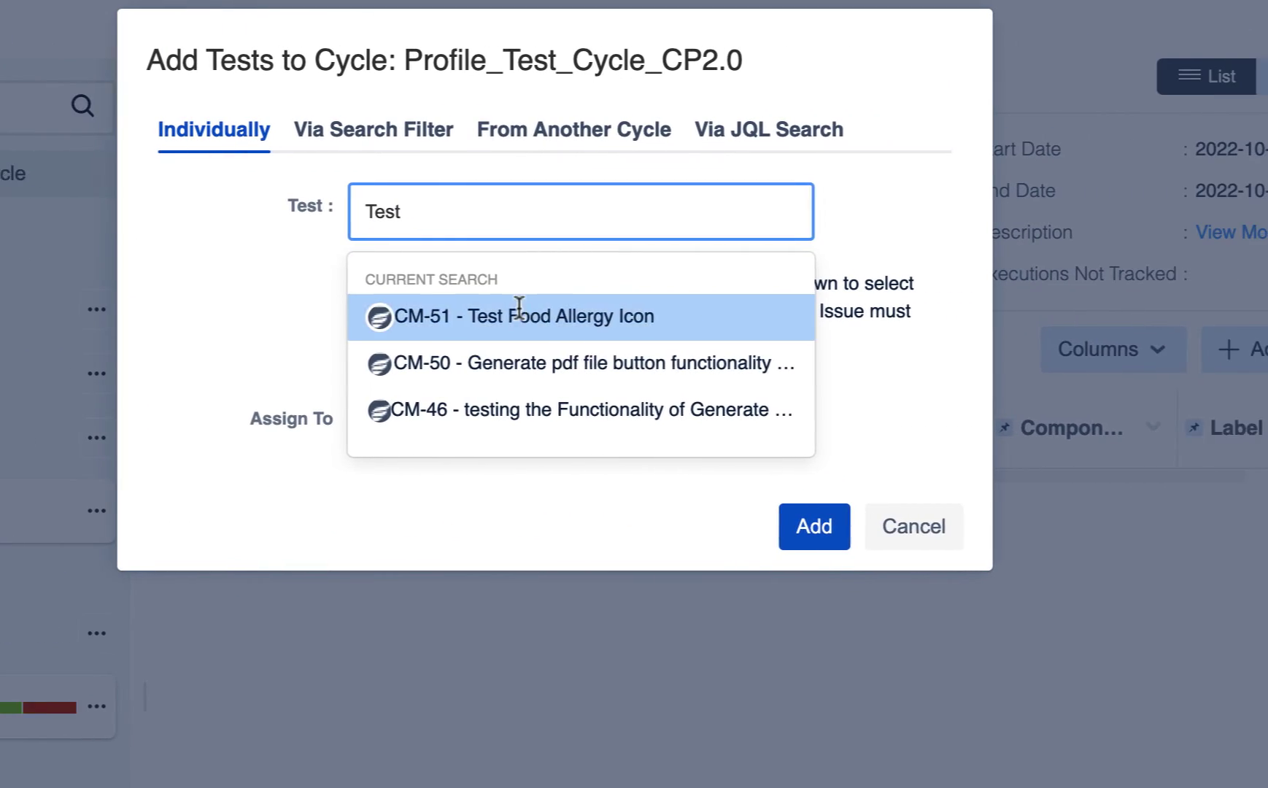
{"action": "left_click", "coordinate": [708, 391]}
{"action": "left_click", "coordinate": [659, 526]}
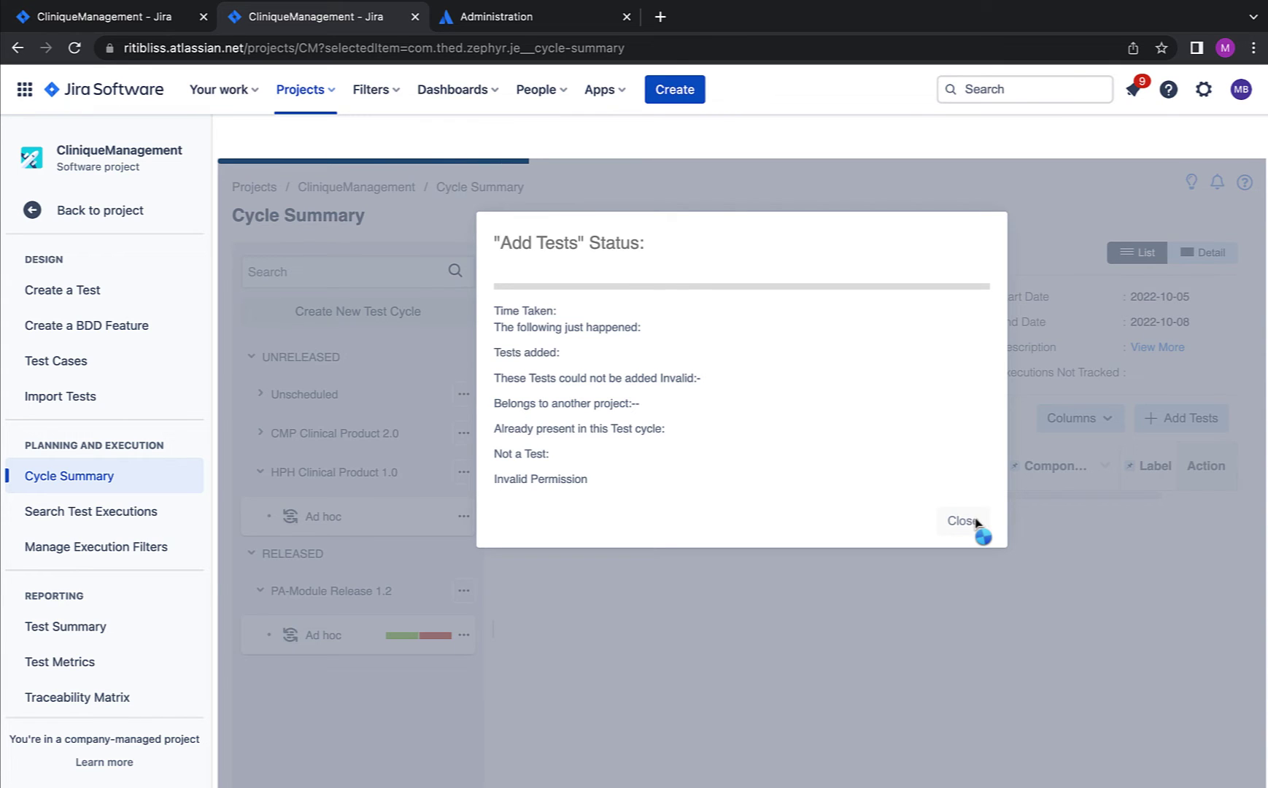
{"action": "left_click", "coordinate": [962, 521]}
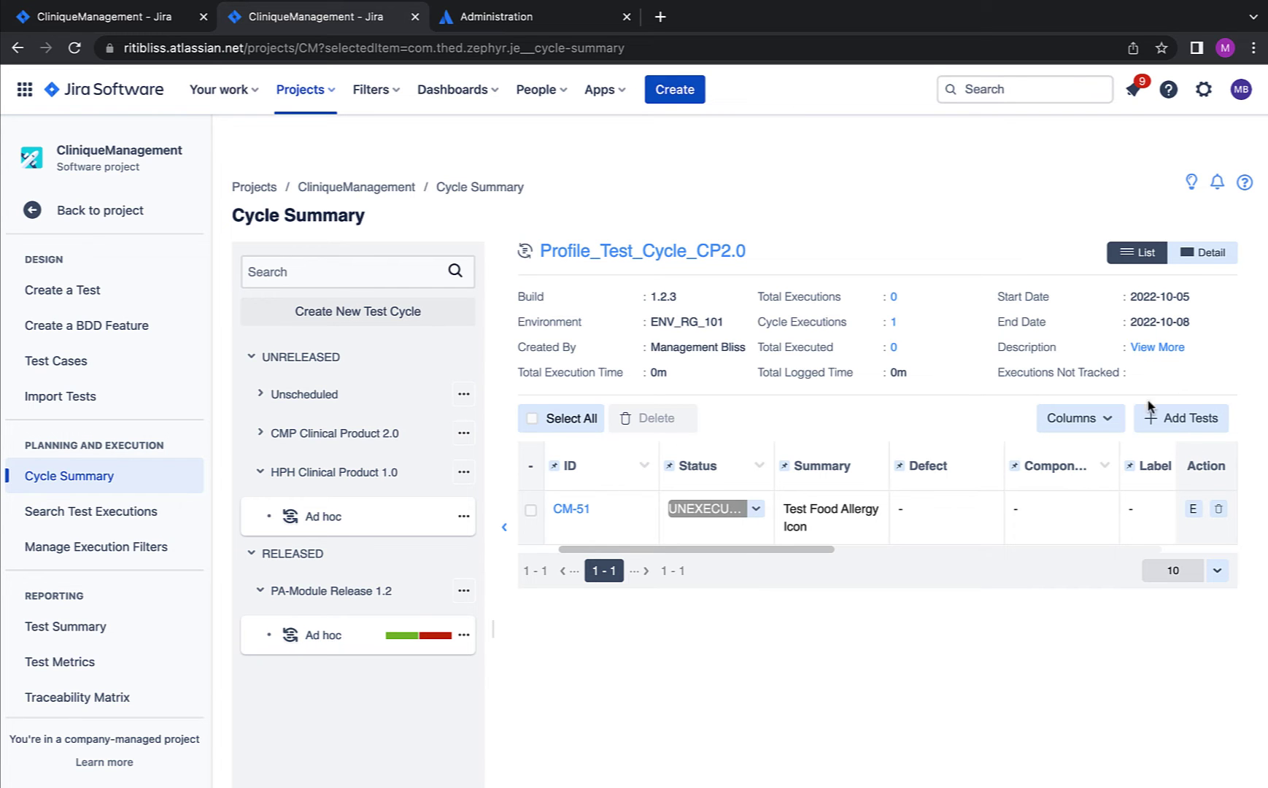
Step: Begin adding tests to the cycle via search filter Test_case_Filter (CliniqueManagement Test issues)
{"action": "left_click", "coordinate": [1164, 430]}
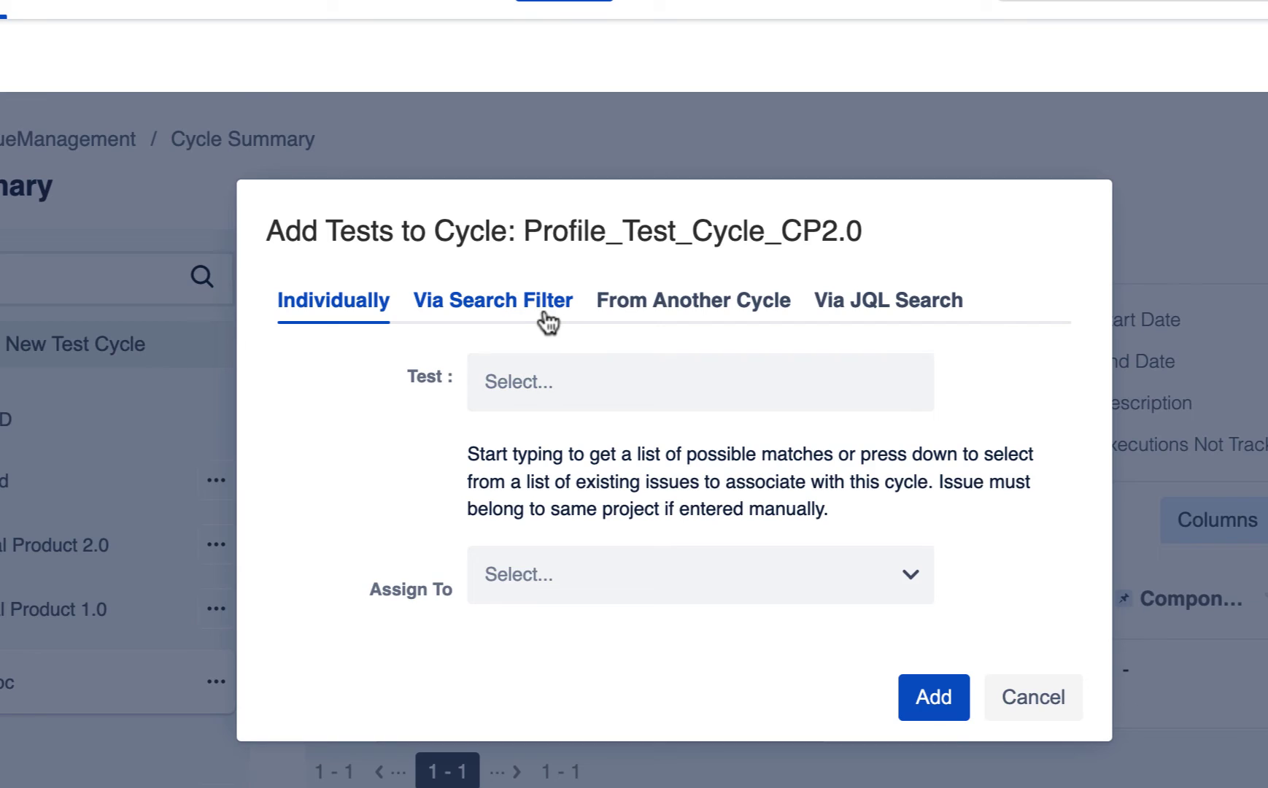
{"action": "left_click", "coordinate": [543, 316]}
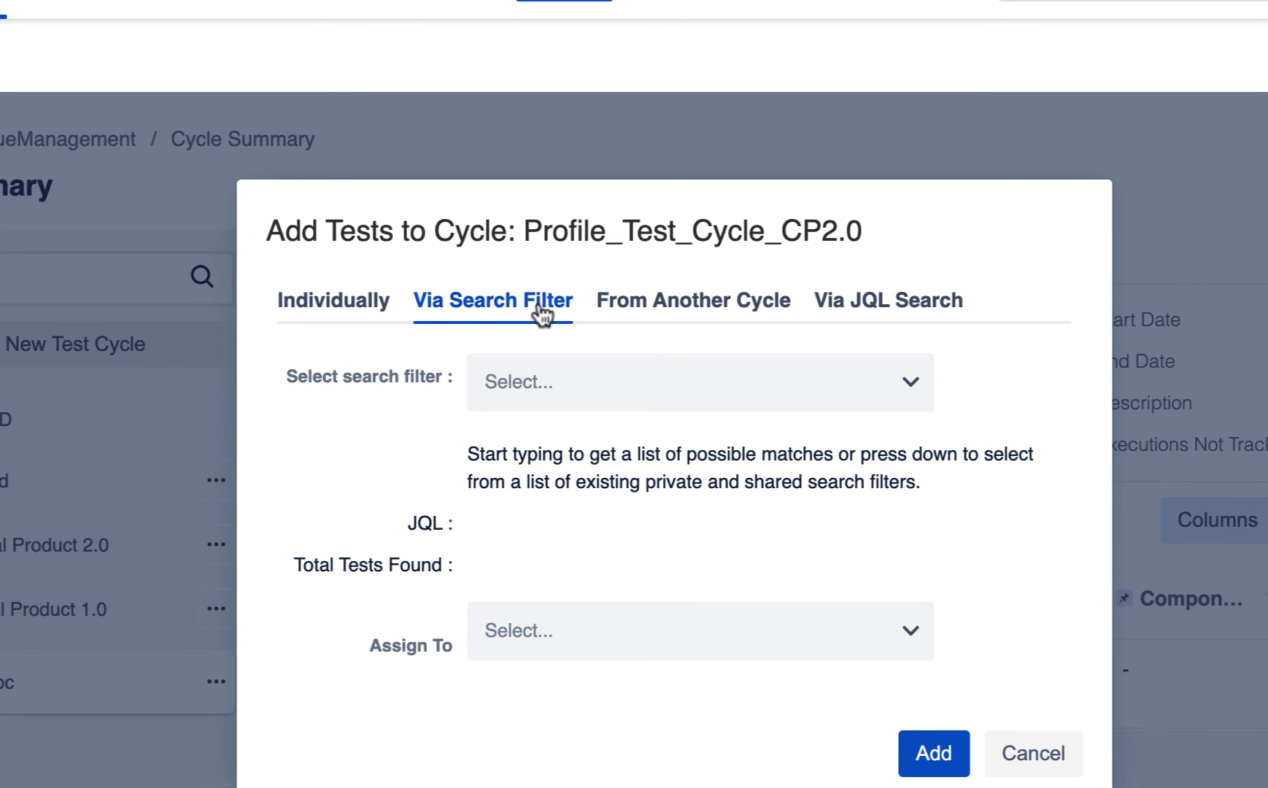
{"action": "left_click", "coordinate": [547, 382]}
{"action": "left_click", "coordinate": [554, 529]}
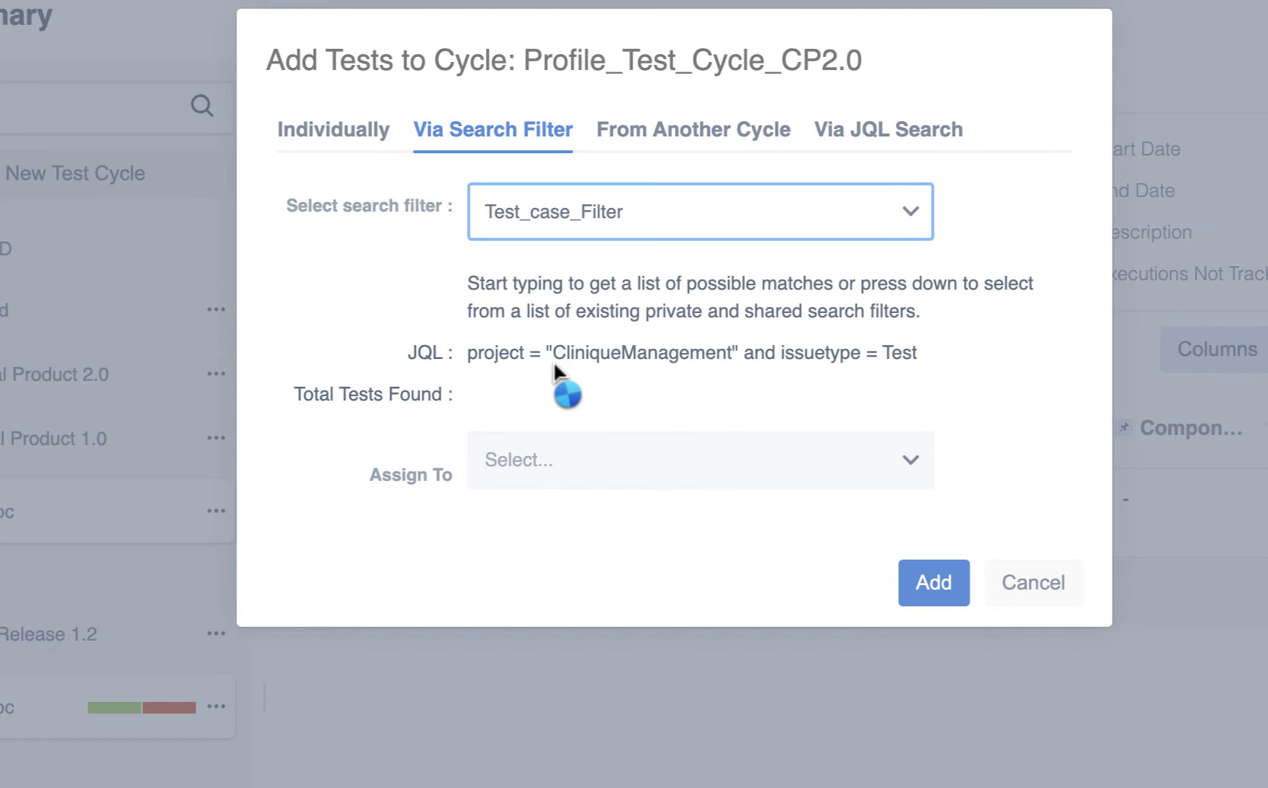
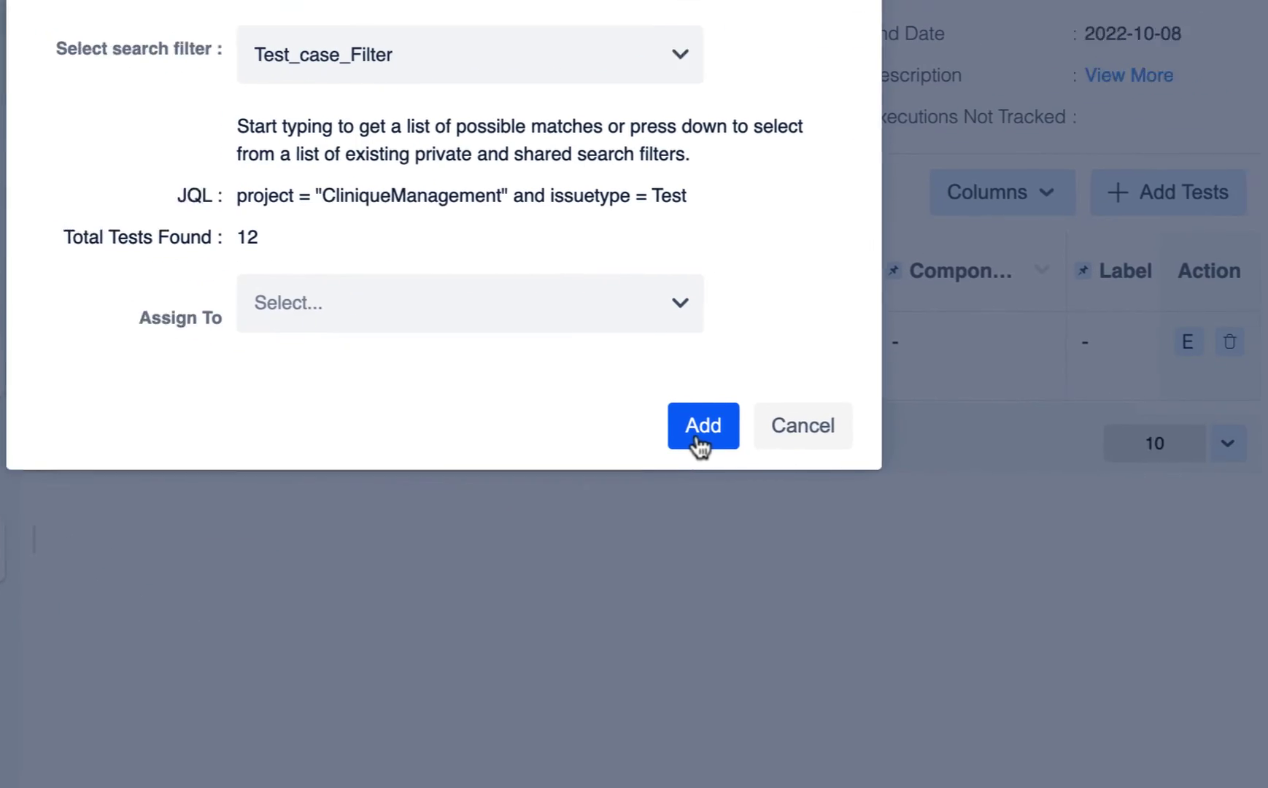
Step: Add Test_case_Filter's tests to Profile_Test_Cycle_CP2.0, dismiss the status report, and review the ten unexecuted tests
{"action": "left_click", "coordinate": [699, 436]}
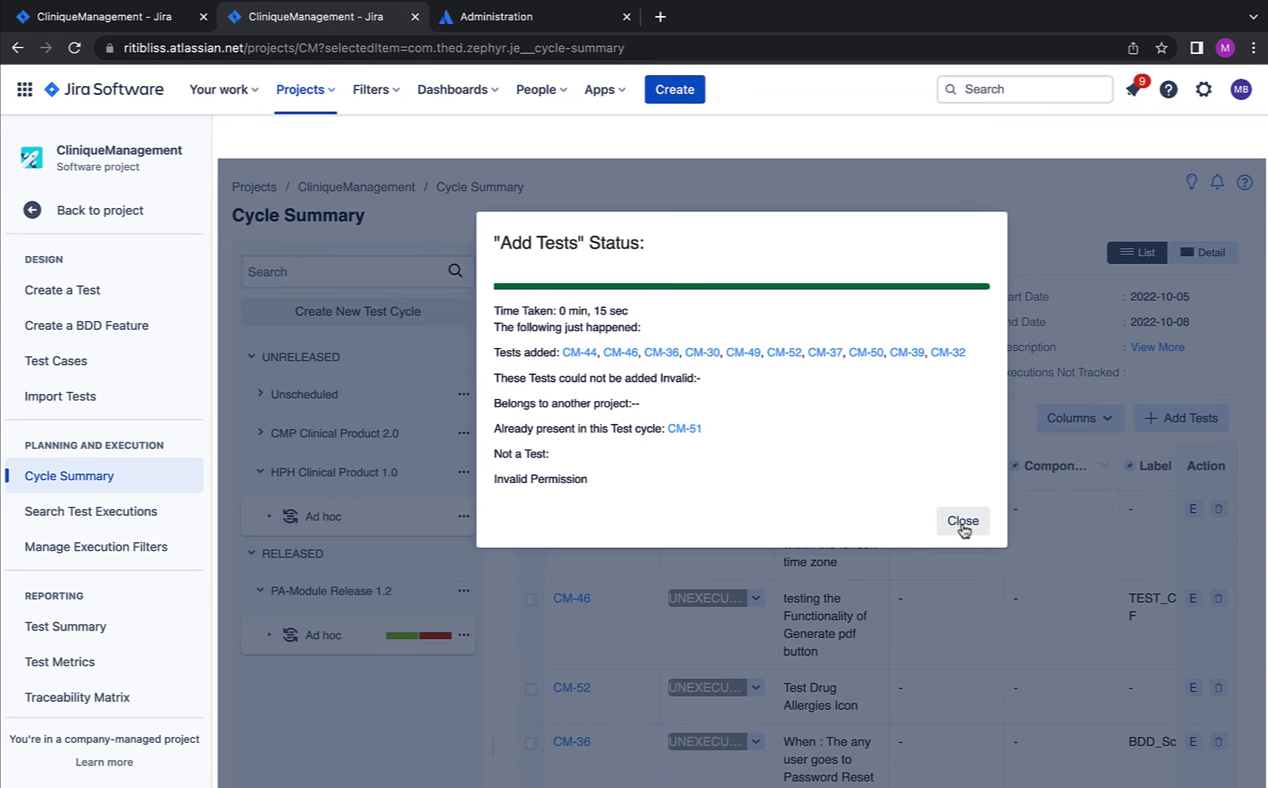
{"action": "left_click", "coordinate": [963, 521]}
{"action": "scroll", "coordinate": [911, 601], "scroll_direction": "down", "scroll_amount": 3}
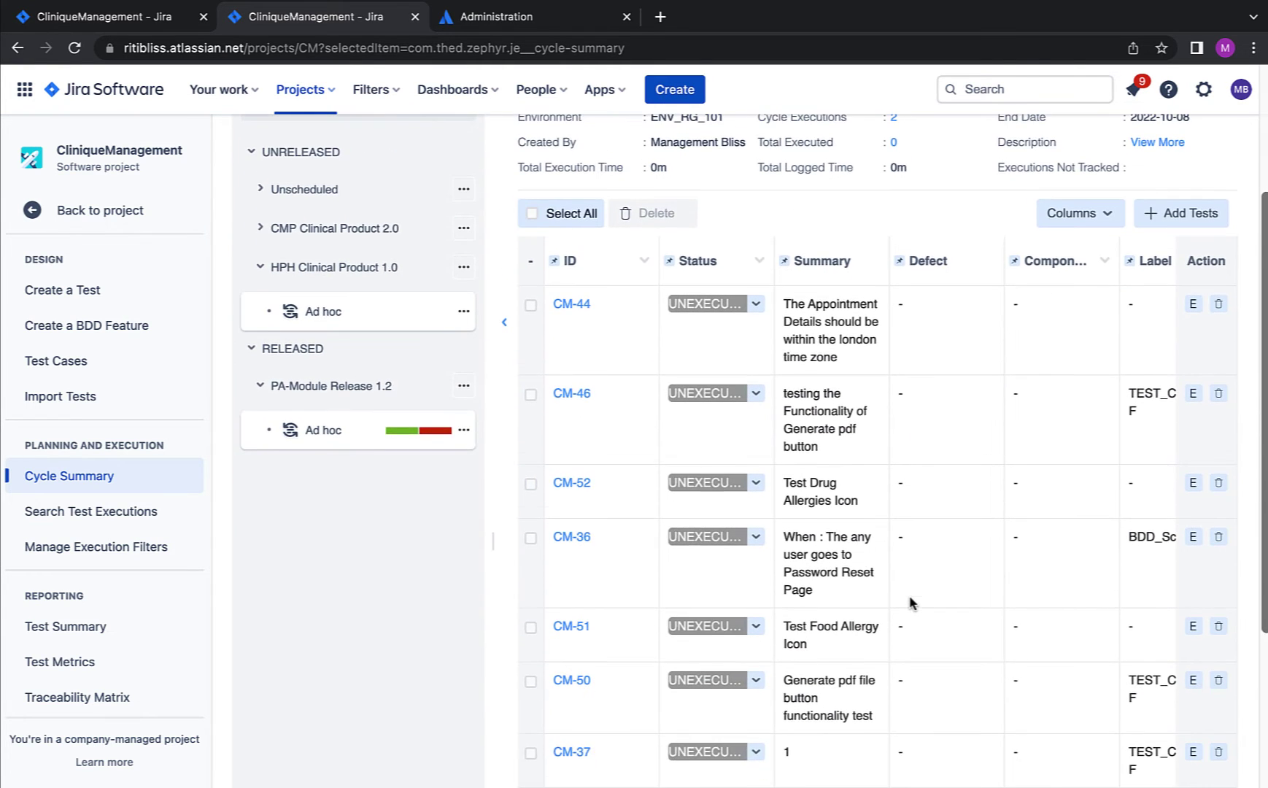
{"action": "scroll", "coordinate": [911, 601], "scroll_direction": "down", "scroll_amount": 2}
{"action": "scroll", "coordinate": [912, 601], "scroll_direction": "up", "scroll_amount": 5}
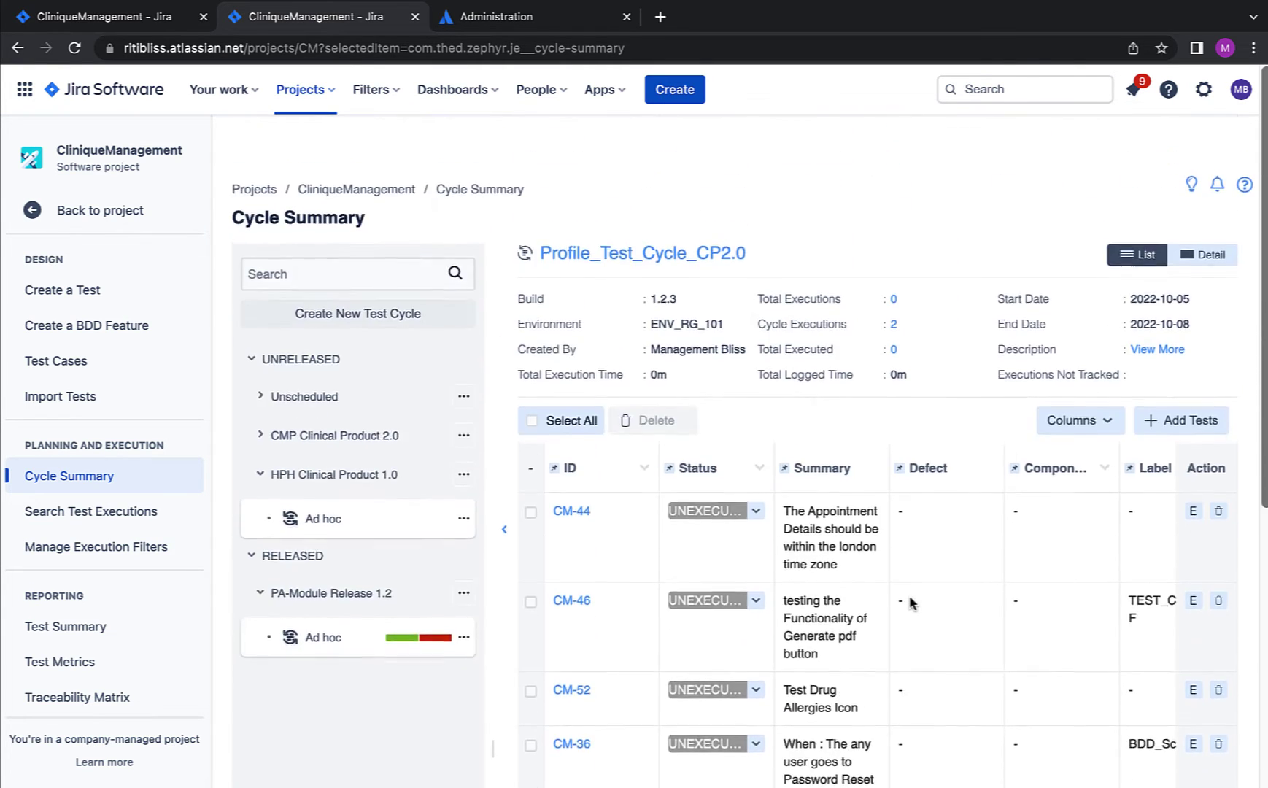
Step: Start adding tests from another cycle with CM_Regression as the source cycle, then check the available versions
{"action": "left_click", "coordinate": [1176, 420]}
{"action": "left_click", "coordinate": [753, 285]}
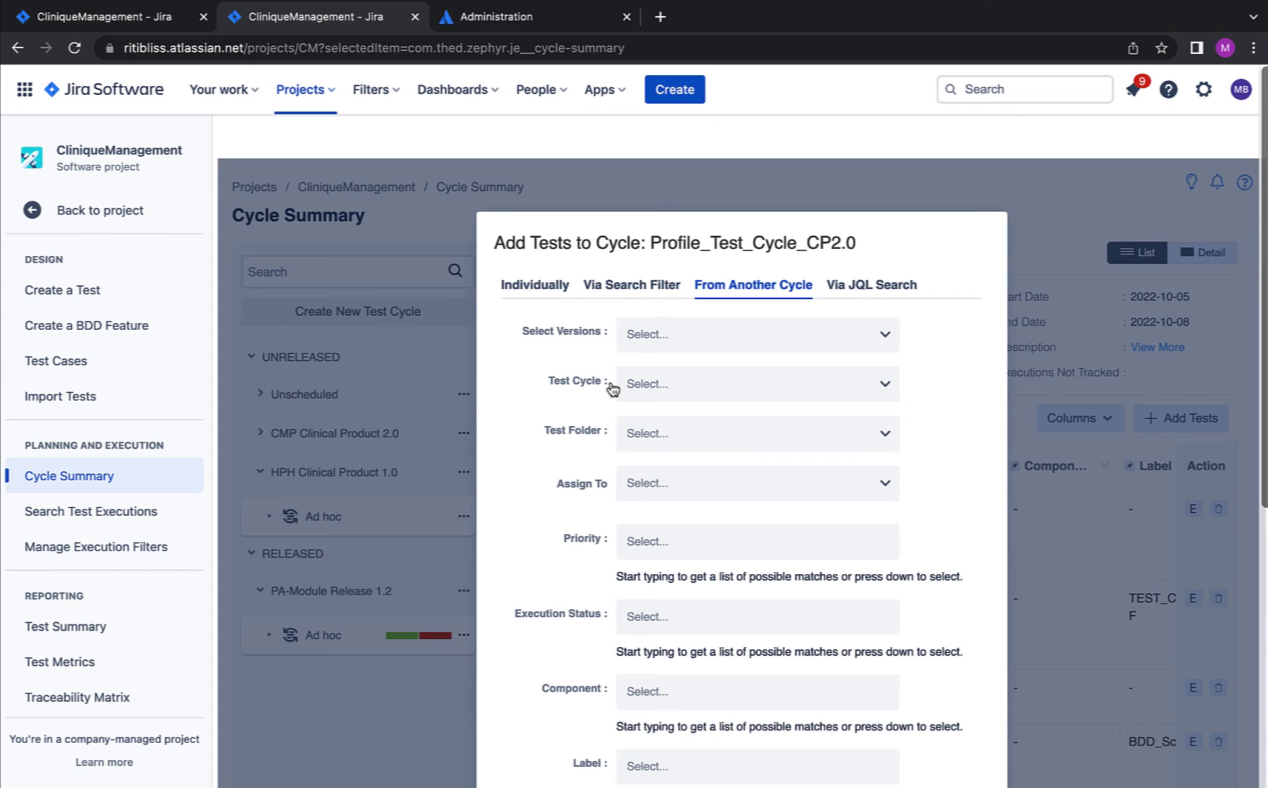
{"action": "left_click", "coordinate": [789, 387]}
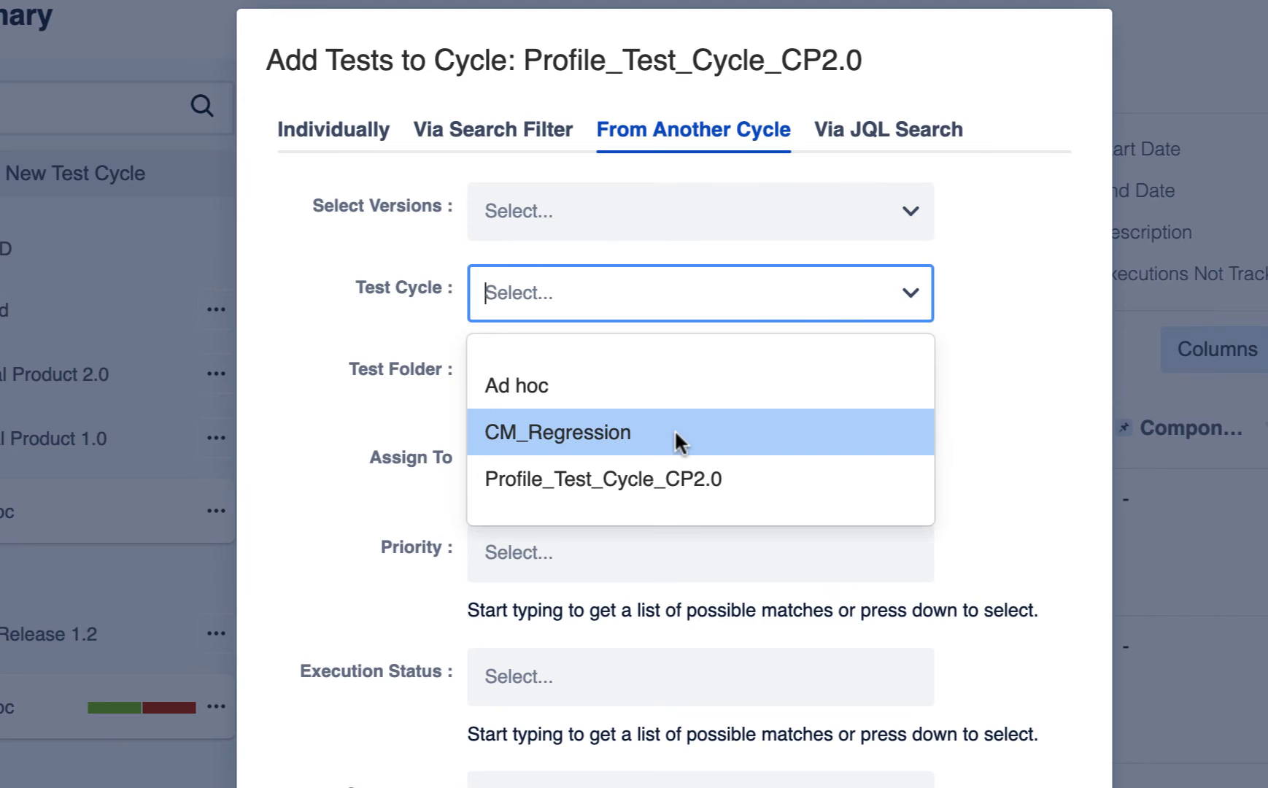
{"action": "left_click", "coordinate": [675, 432]}
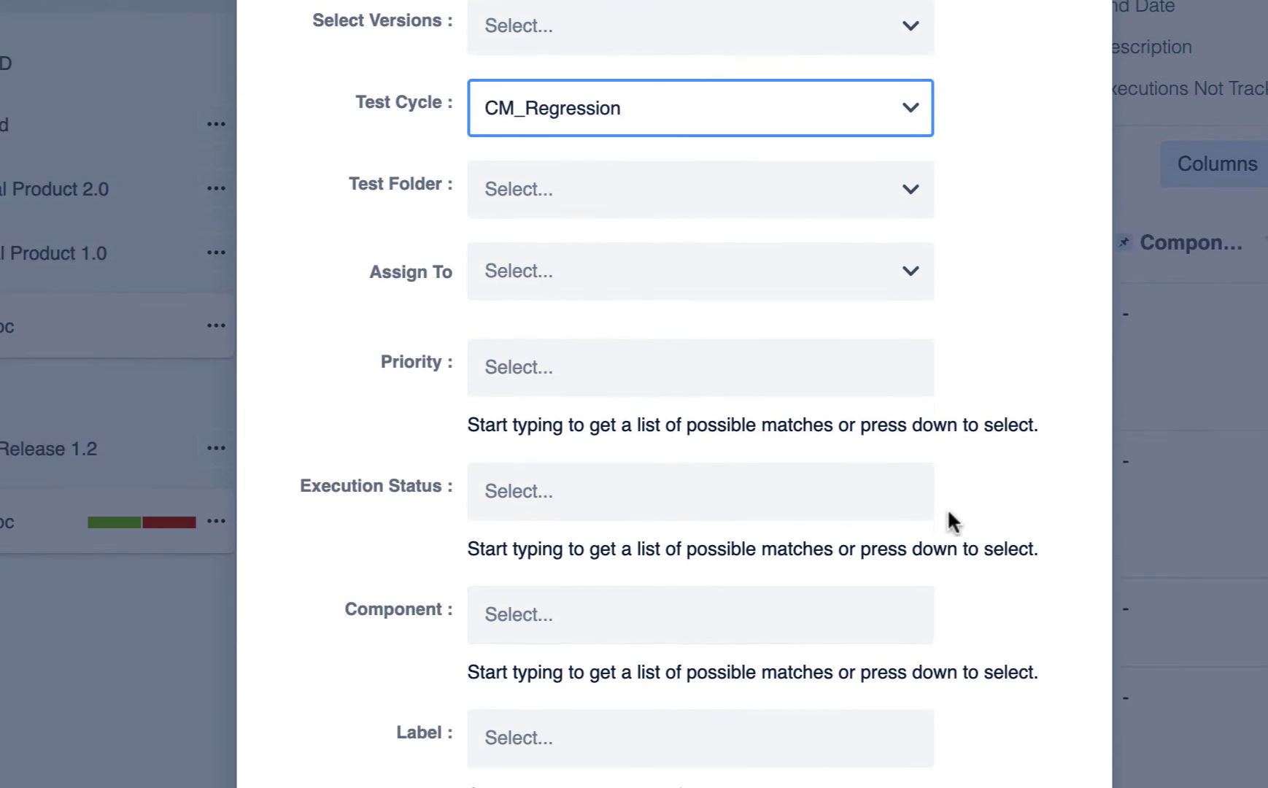
{"action": "left_click", "coordinate": [949, 691]}
{"action": "left_click", "coordinate": [634, 337]}
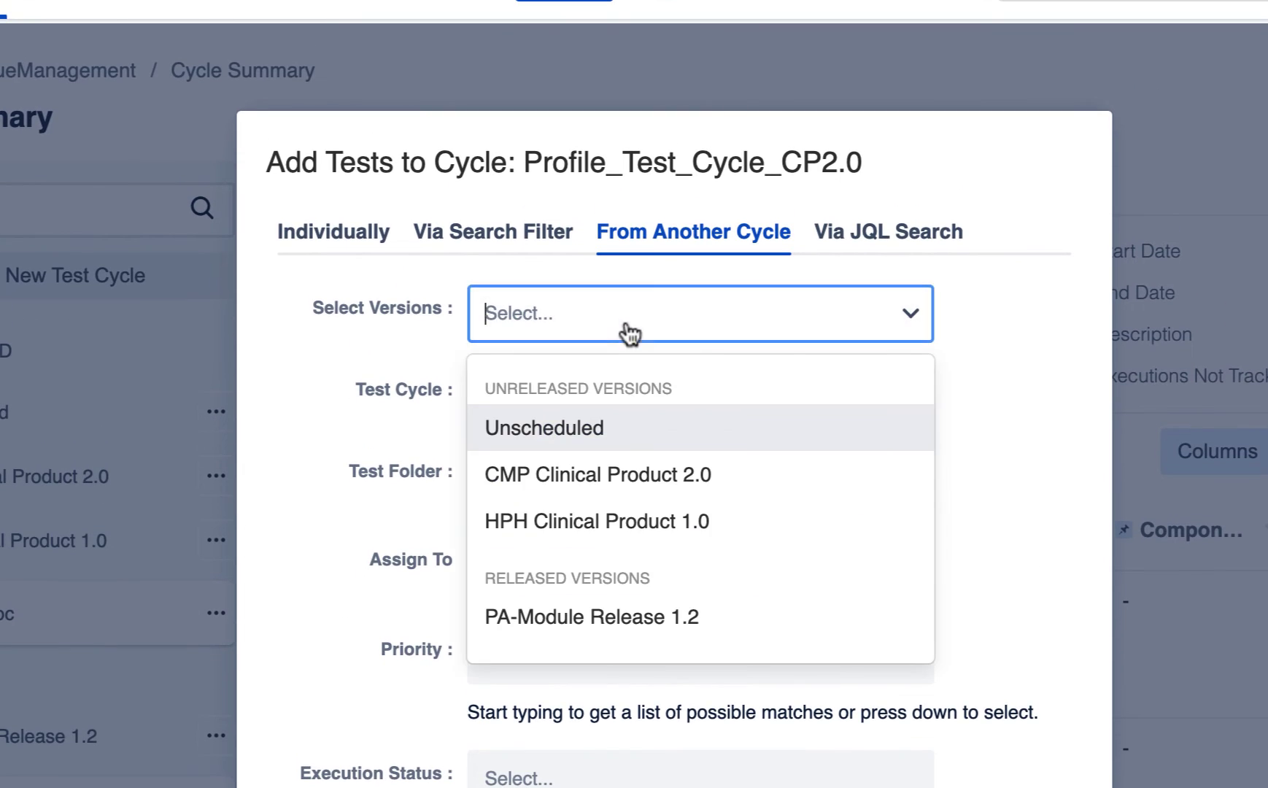
{"action": "scroll", "coordinate": [950, 665], "scroll_direction": "down", "scroll_amount": 5}
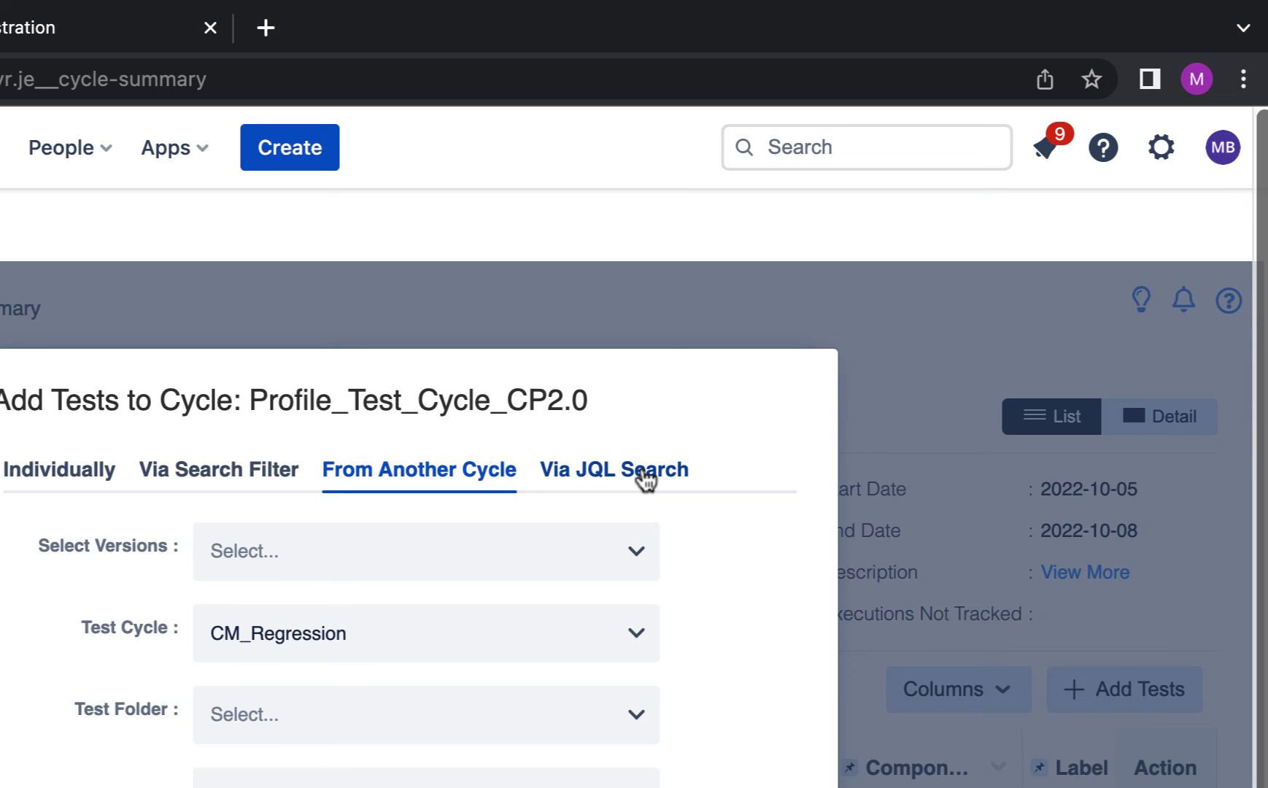
Step: Search tests with JQL priority = 'Highest' and add the single result, CM-52, to the cycle
{"action": "left_click", "coordinate": [645, 474]}
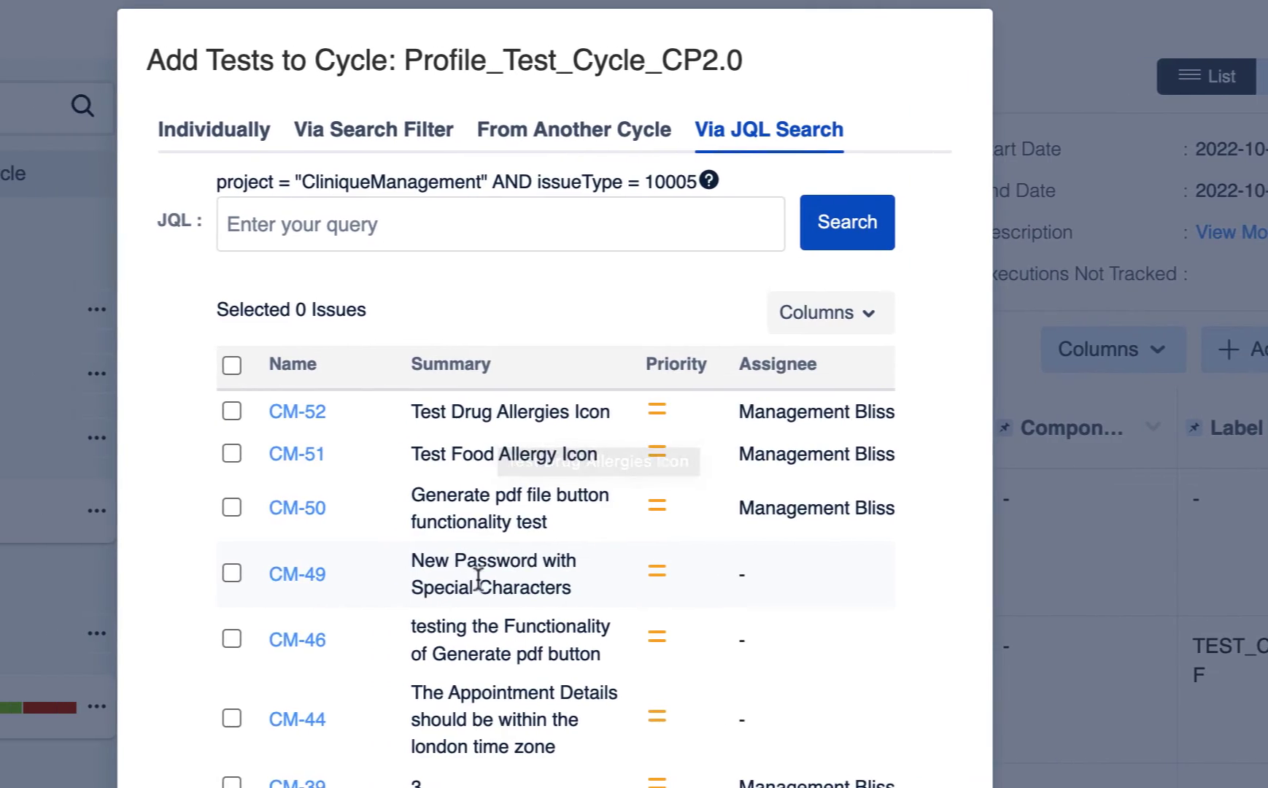
{"action": "scroll", "coordinate": [478, 578], "scroll_direction": "down", "scroll_amount": 4}
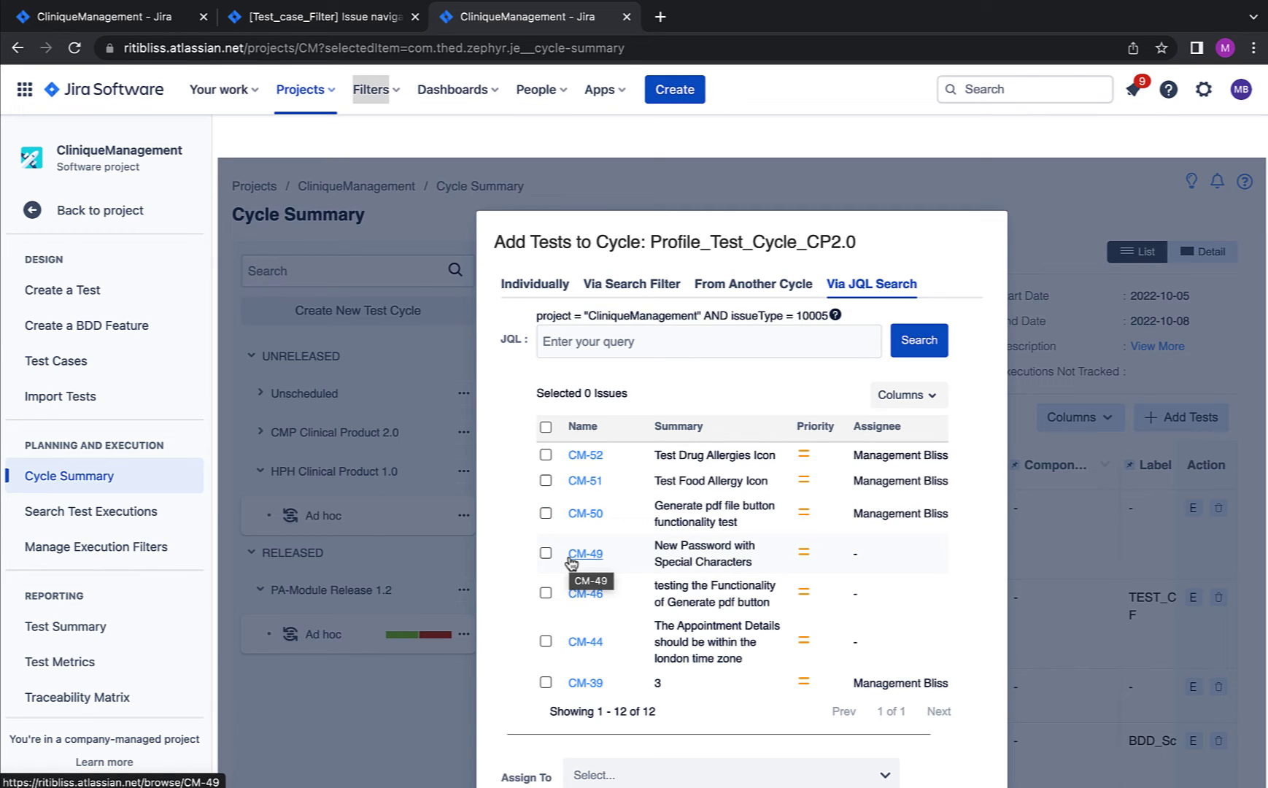
{"action": "left_click", "coordinate": [632, 342]}
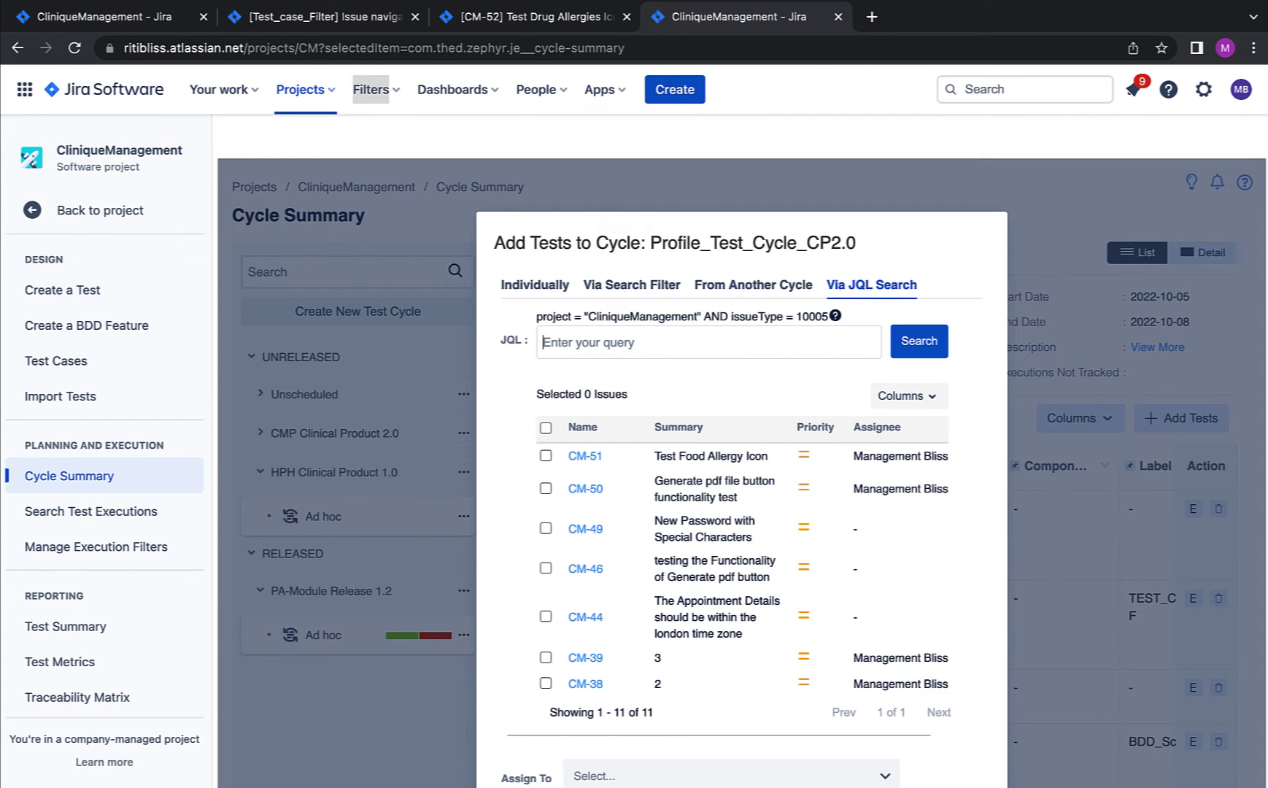
{"action": "type", "text": "priority = 'Highest'"}
{"action": "key", "text": "Return"}
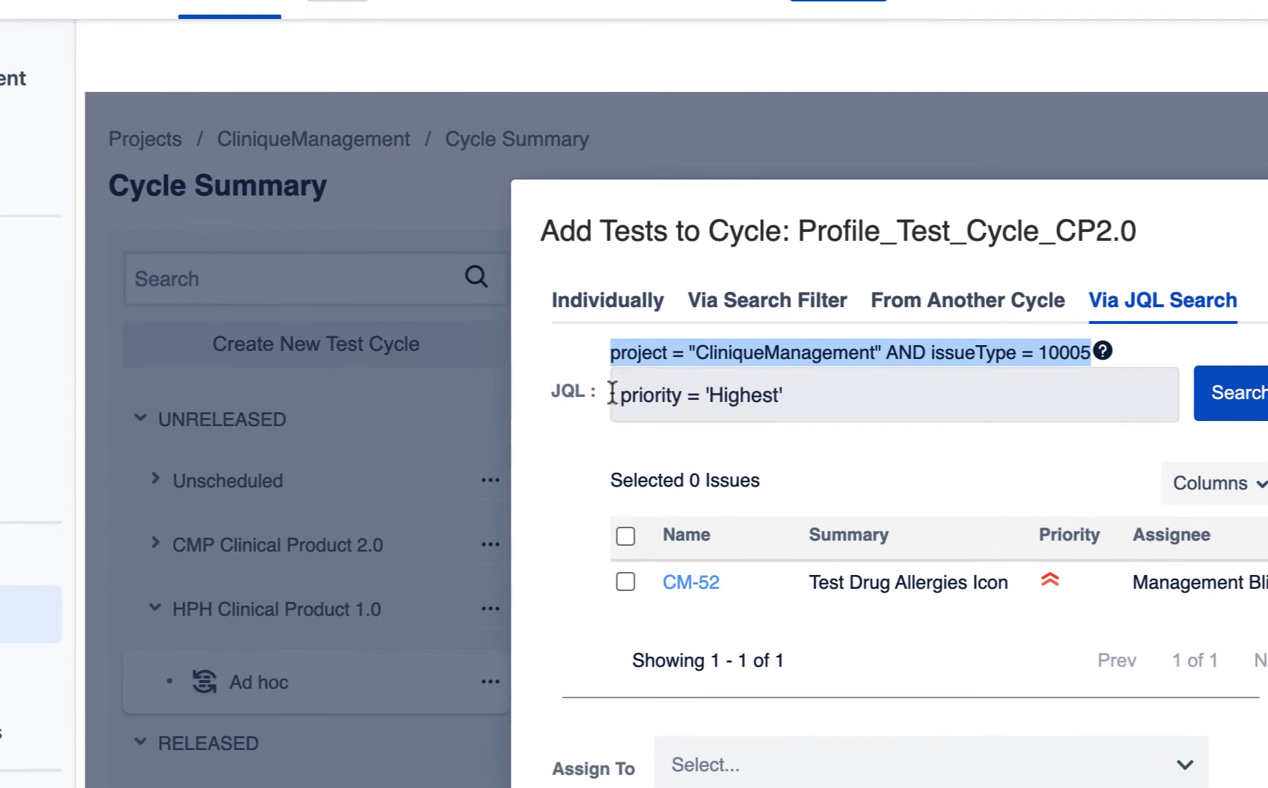
{"action": "left_click_drag", "start_coordinate": [538, 342], "coordinate": [653, 343]}
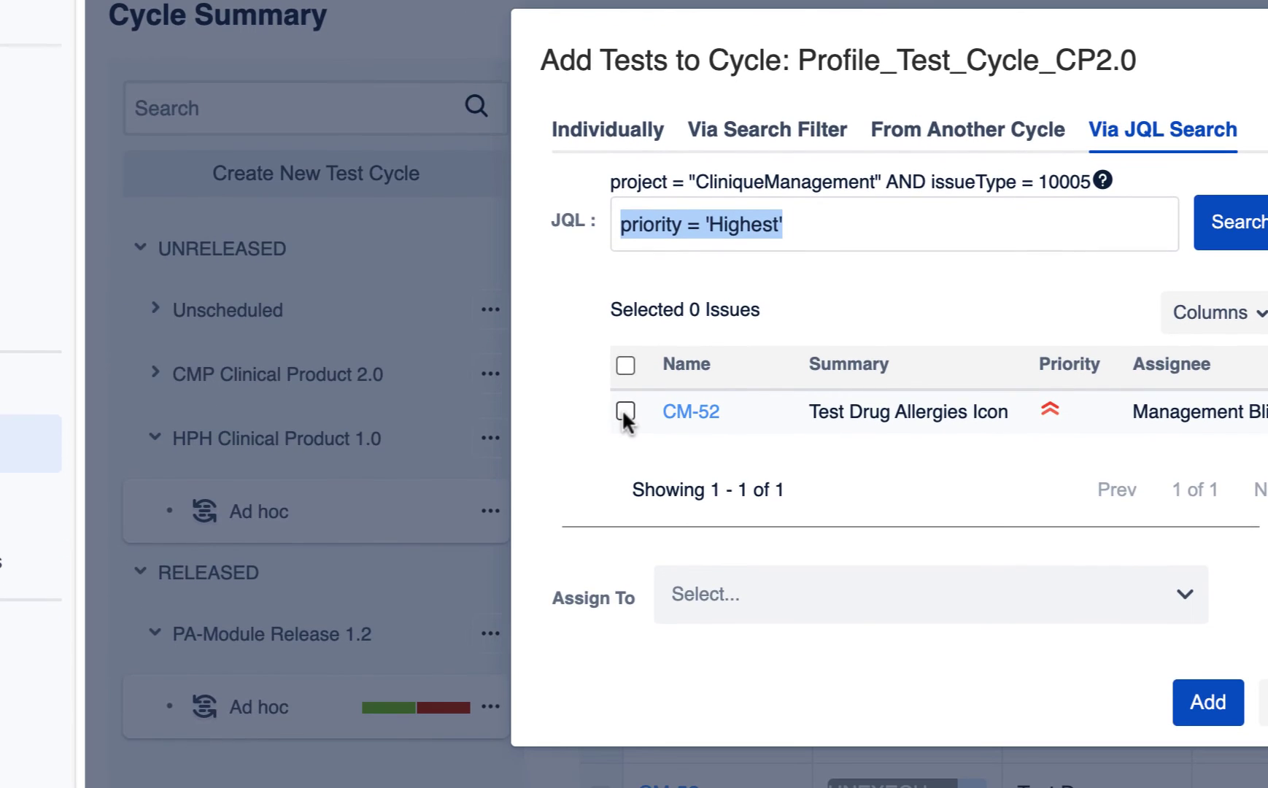
{"action": "left_click", "coordinate": [623, 581]}
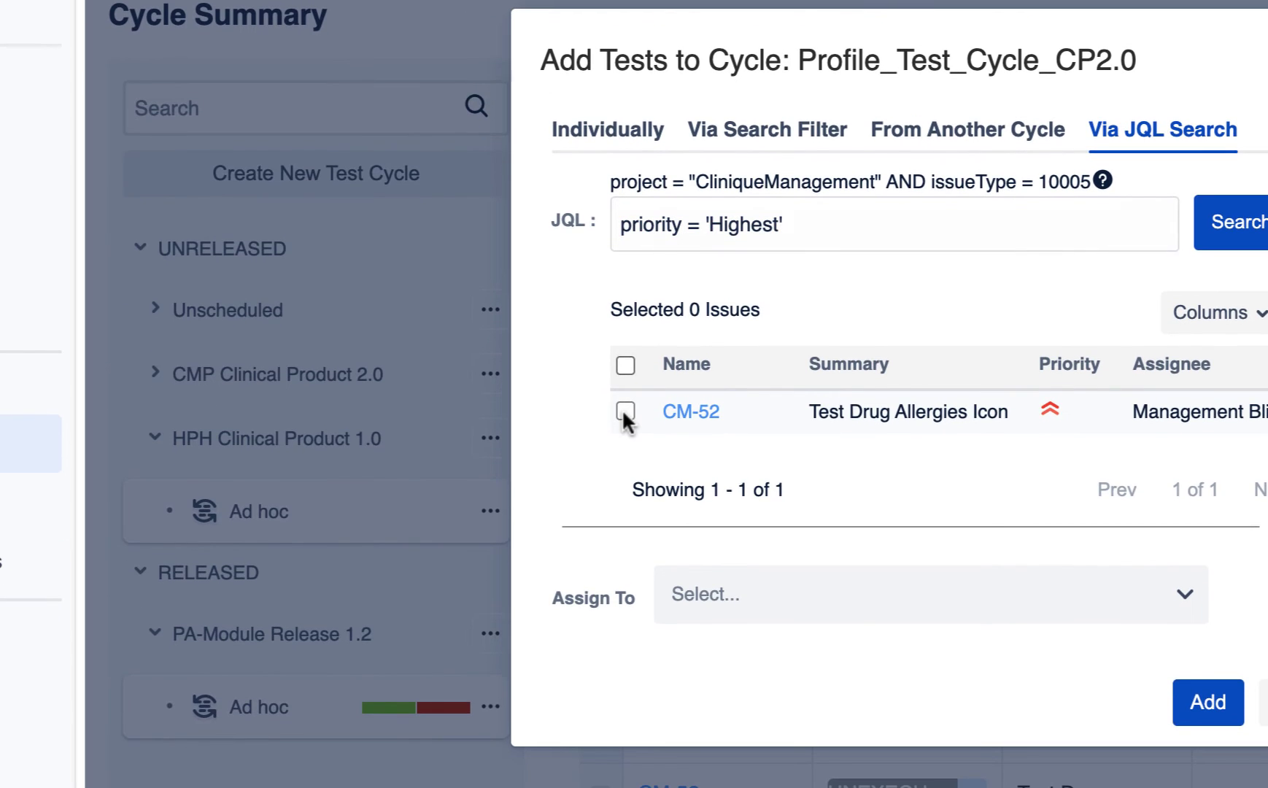
{"action": "left_click", "coordinate": [623, 412]}
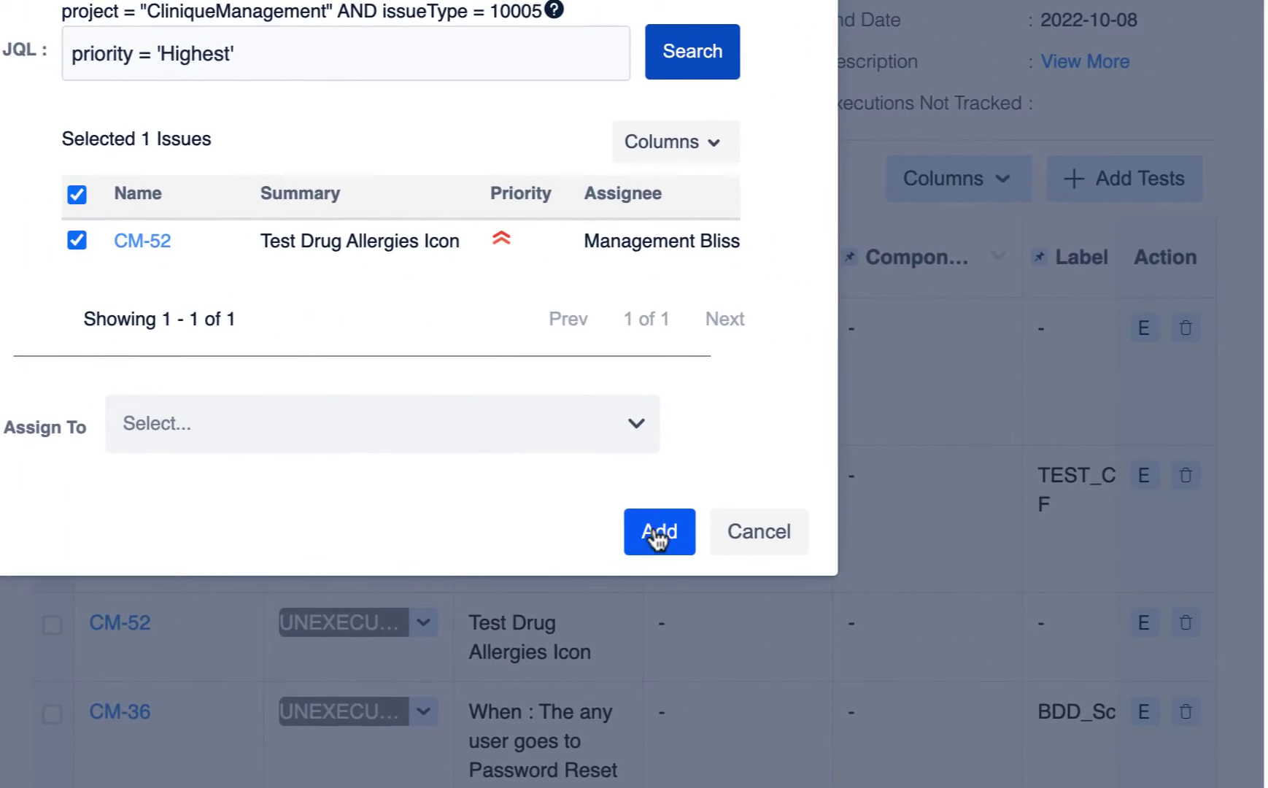
{"action": "left_click", "coordinate": [1206, 701]}
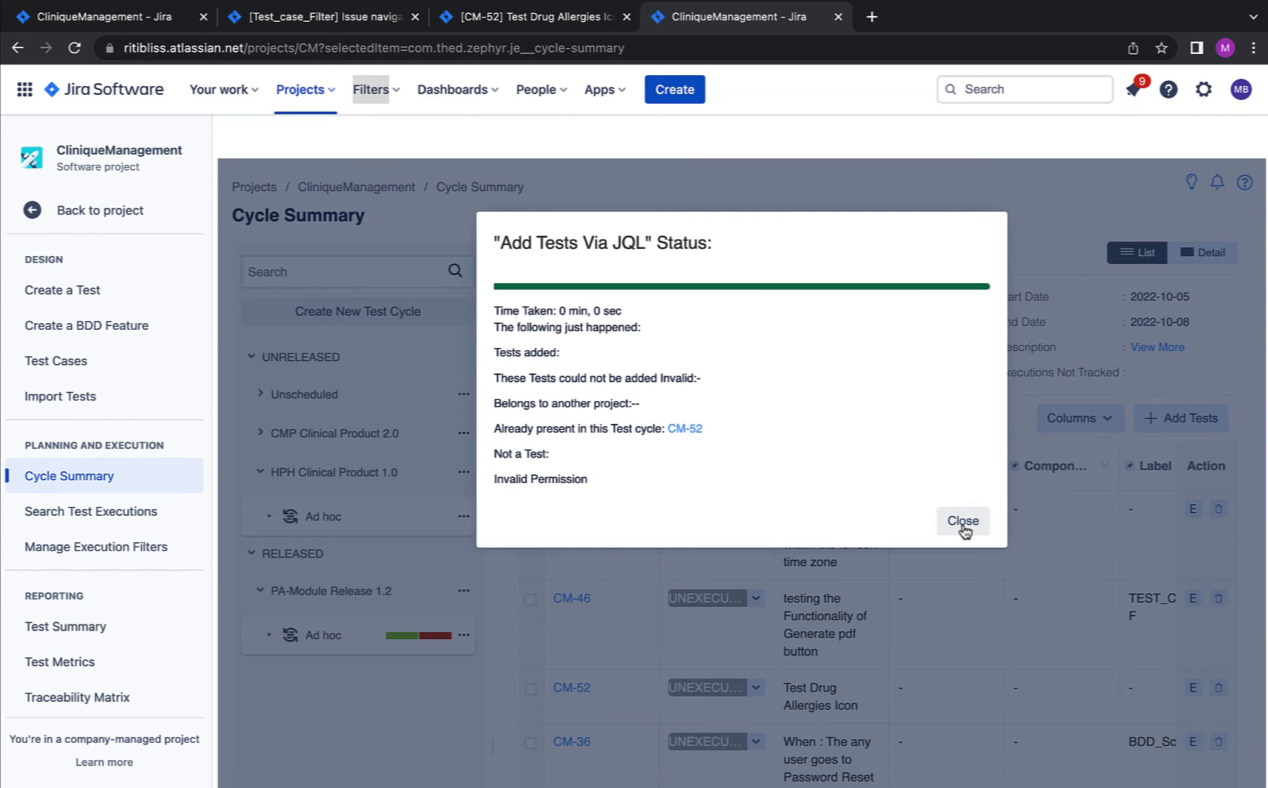
Step: Dismiss the JQL status report and list Profile_Test_Cycle_CP2.0's executions under CMP Clinical Product 2.0 (5 of 11 executed)
{"action": "left_click", "coordinate": [963, 521]}
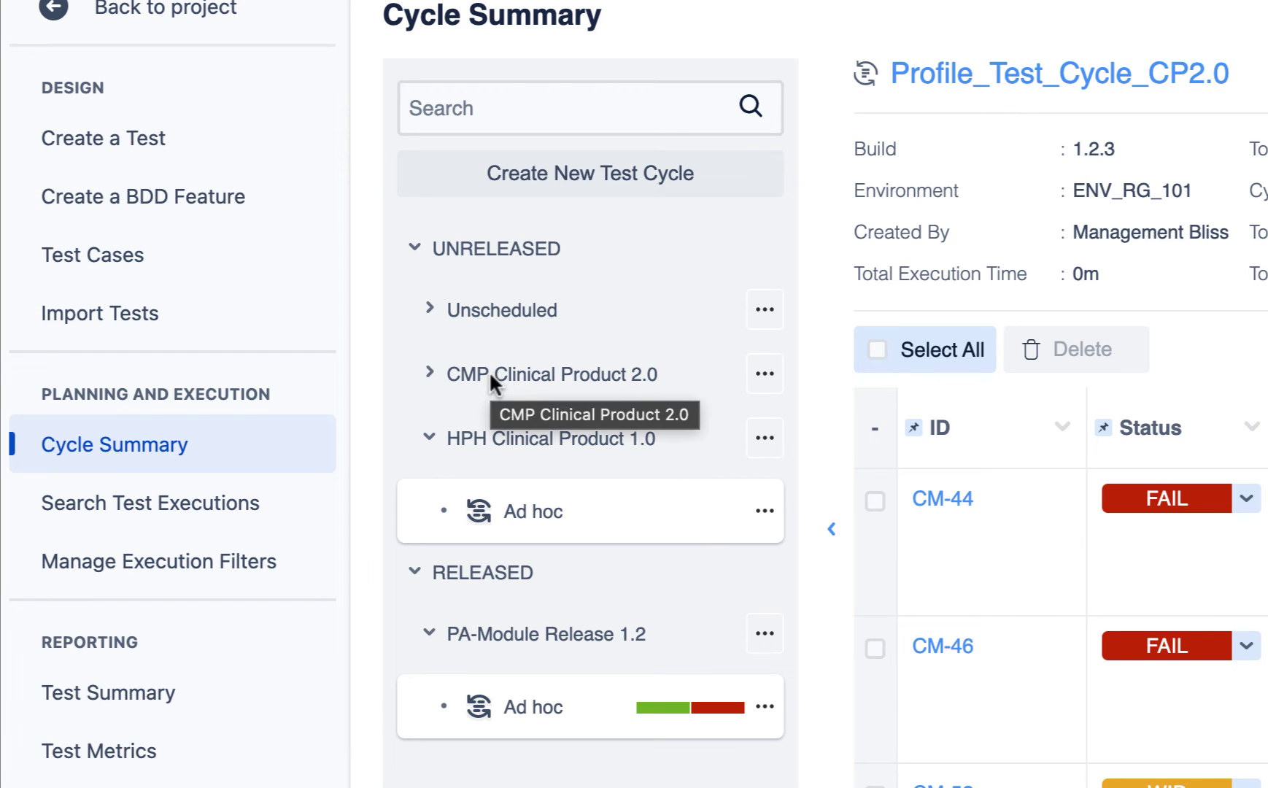
{"action": "left_click", "coordinate": [429, 374]}
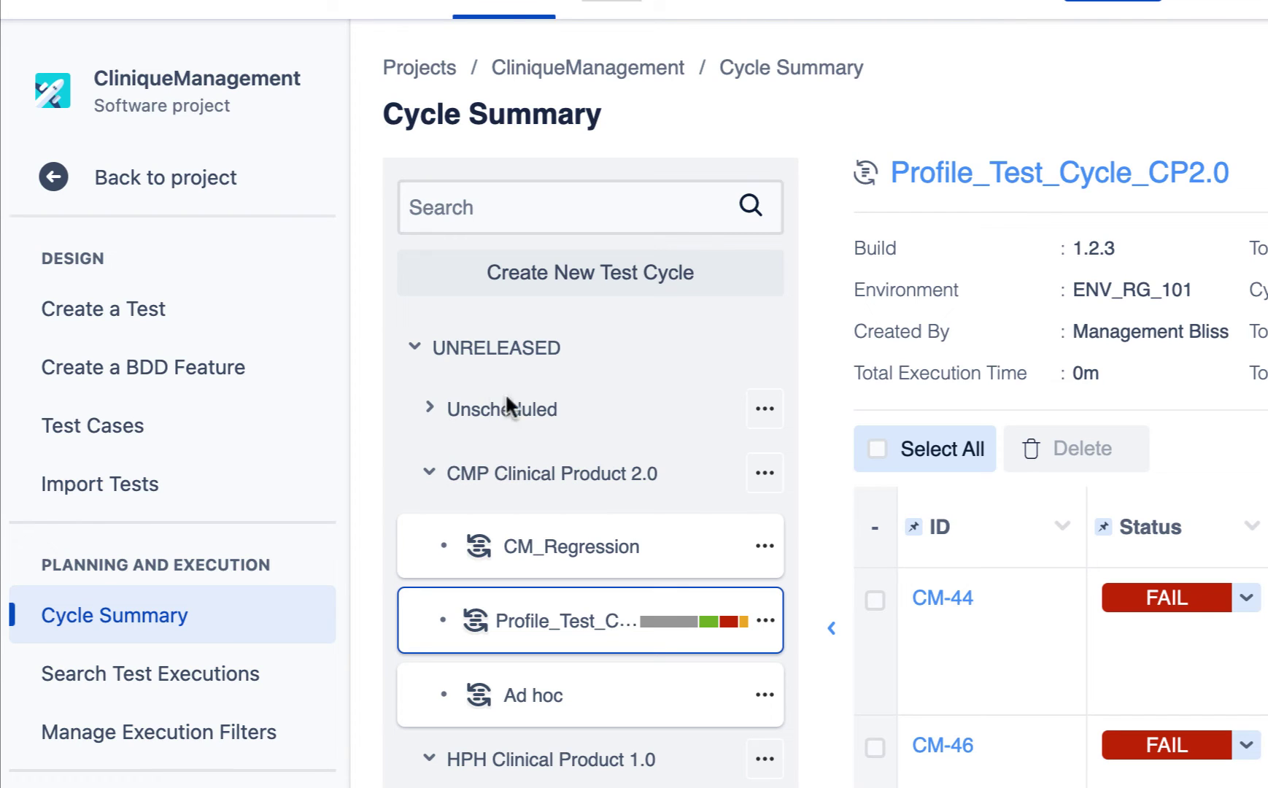
{"action": "left_click", "coordinate": [430, 410]}
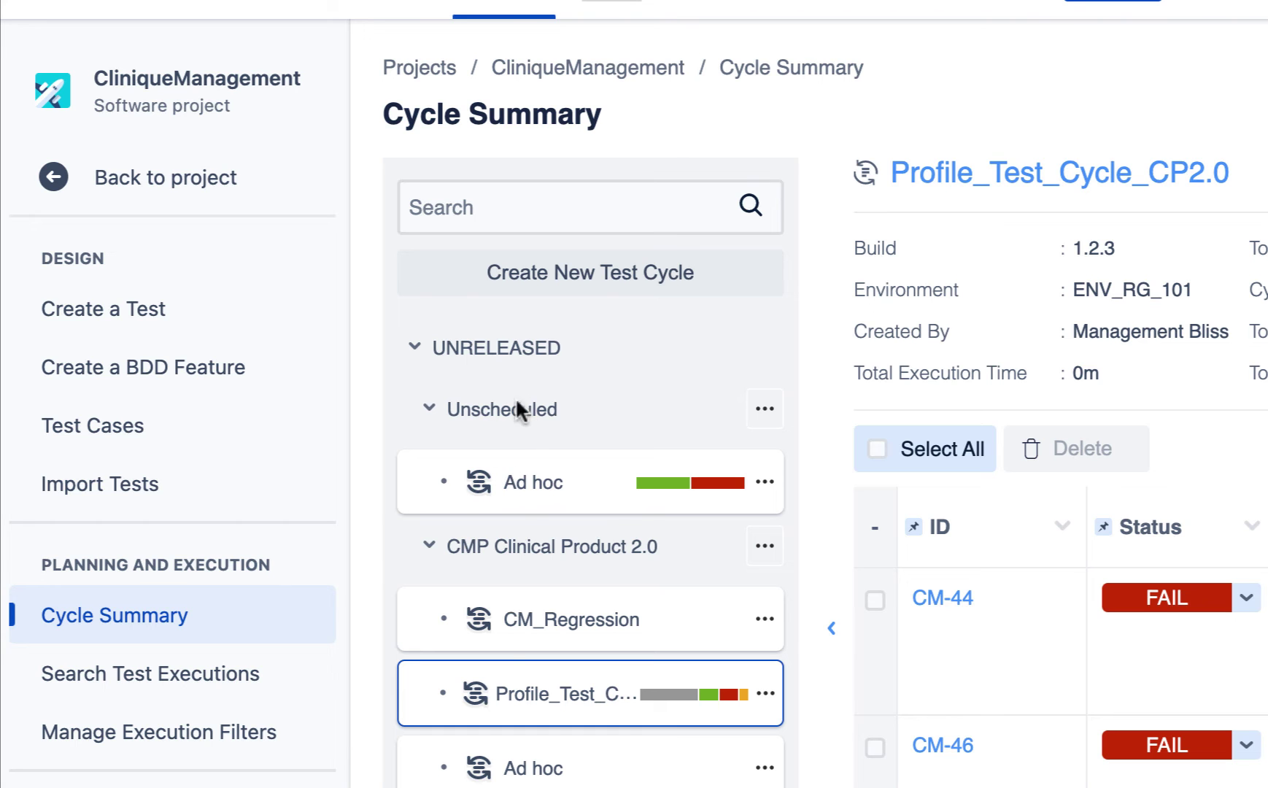
{"action": "scroll", "coordinate": [553, 518], "scroll_direction": "down", "scroll_amount": 4}
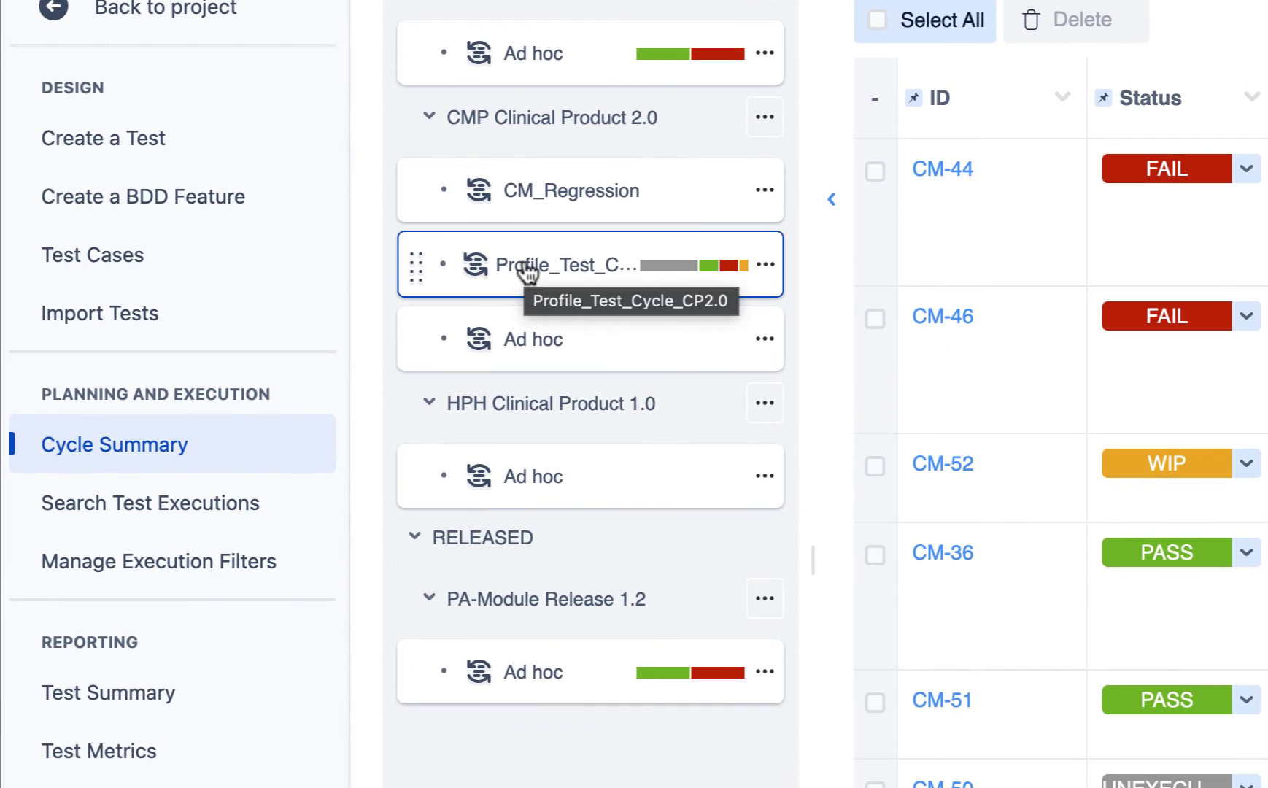
{"action": "mouse_move", "coordinate": [730, 274]}
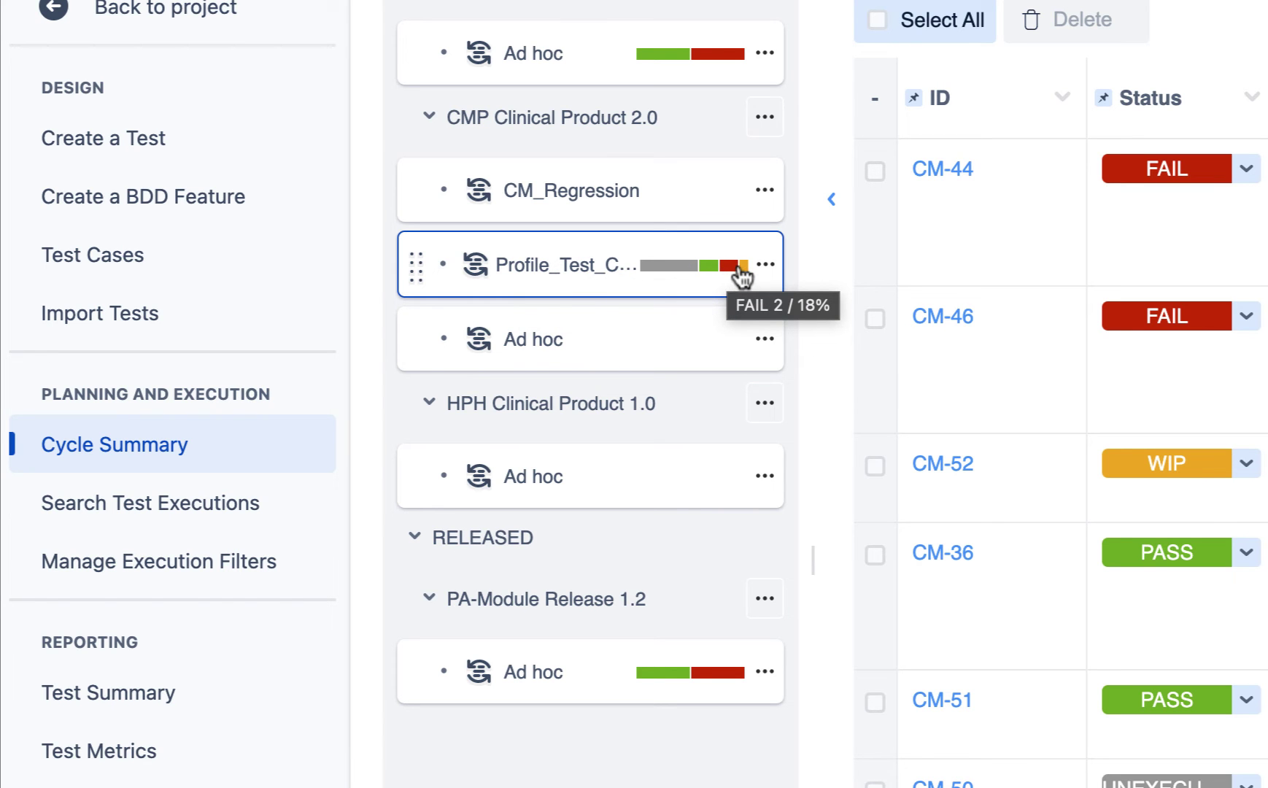
{"action": "mouse_move", "coordinate": [661, 268]}
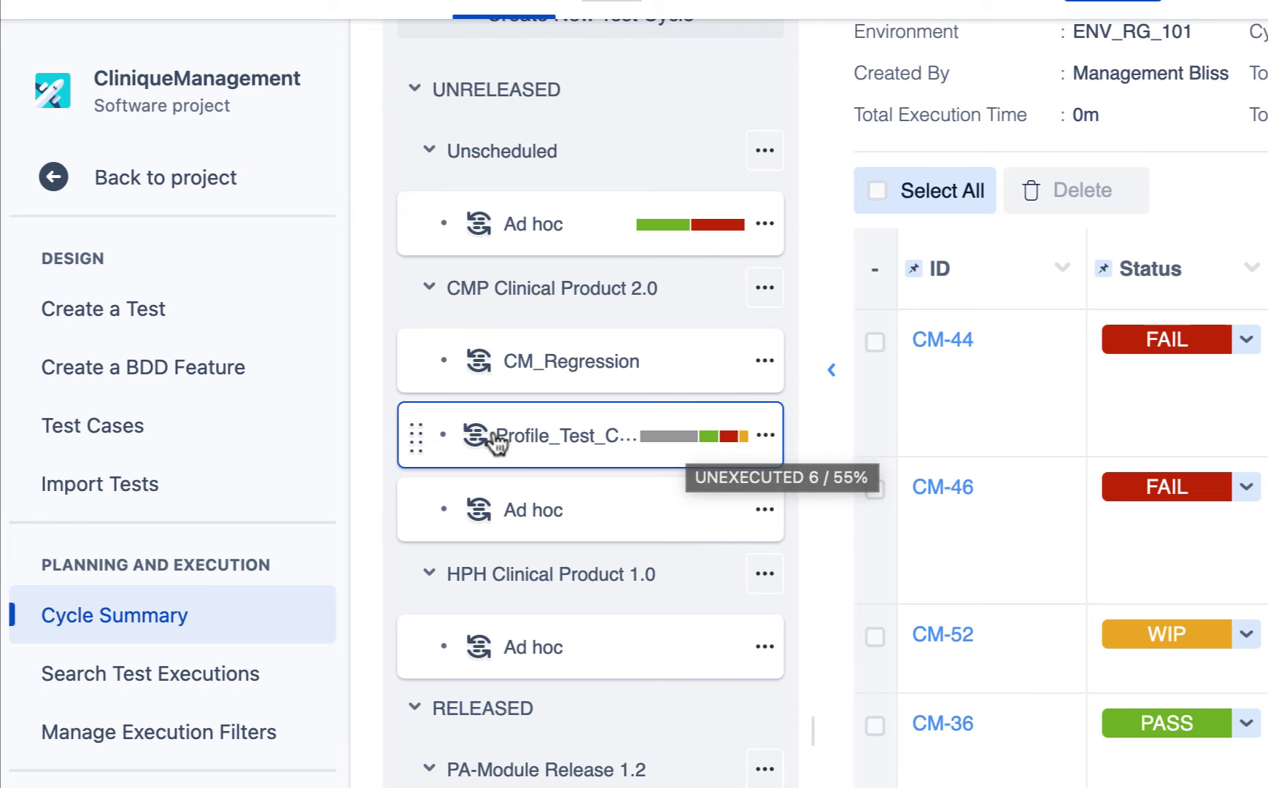
{"action": "left_click", "coordinate": [230, 264]}
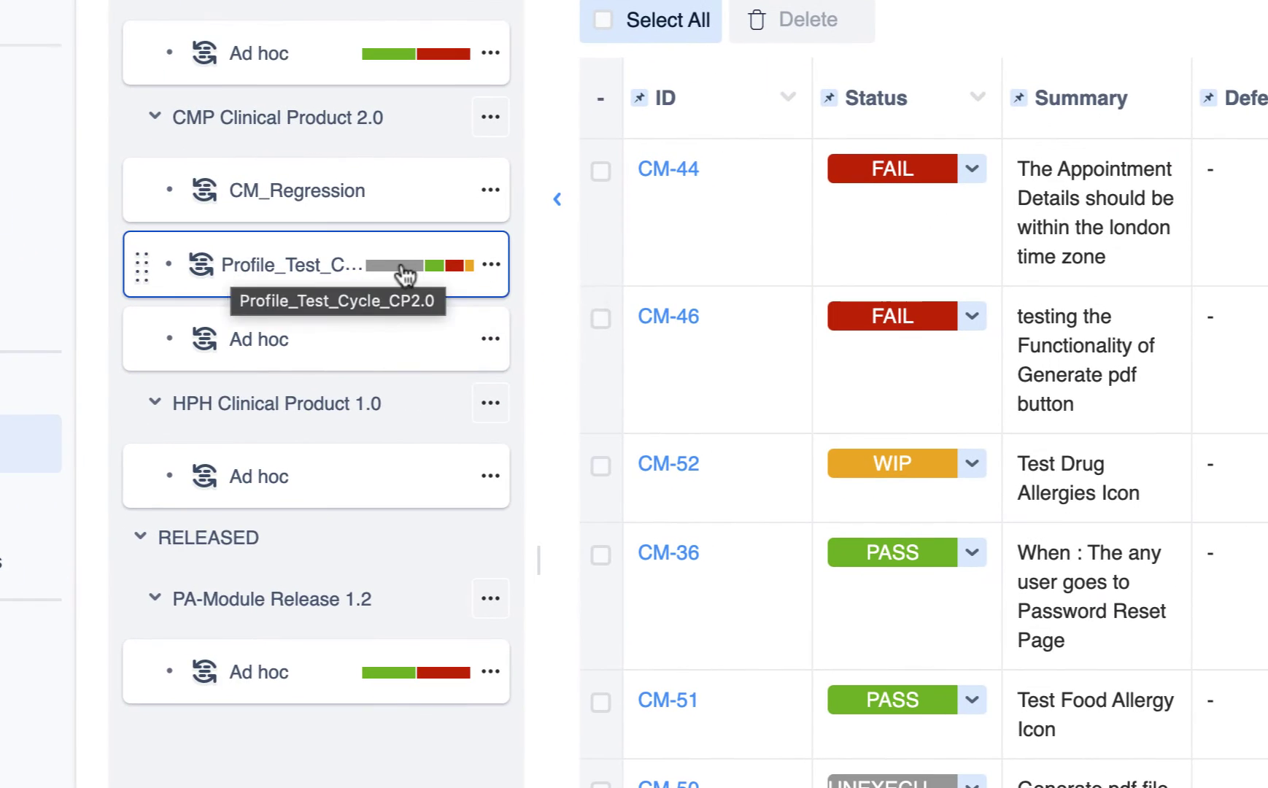
{"action": "mouse_move", "coordinate": [674, 438]}
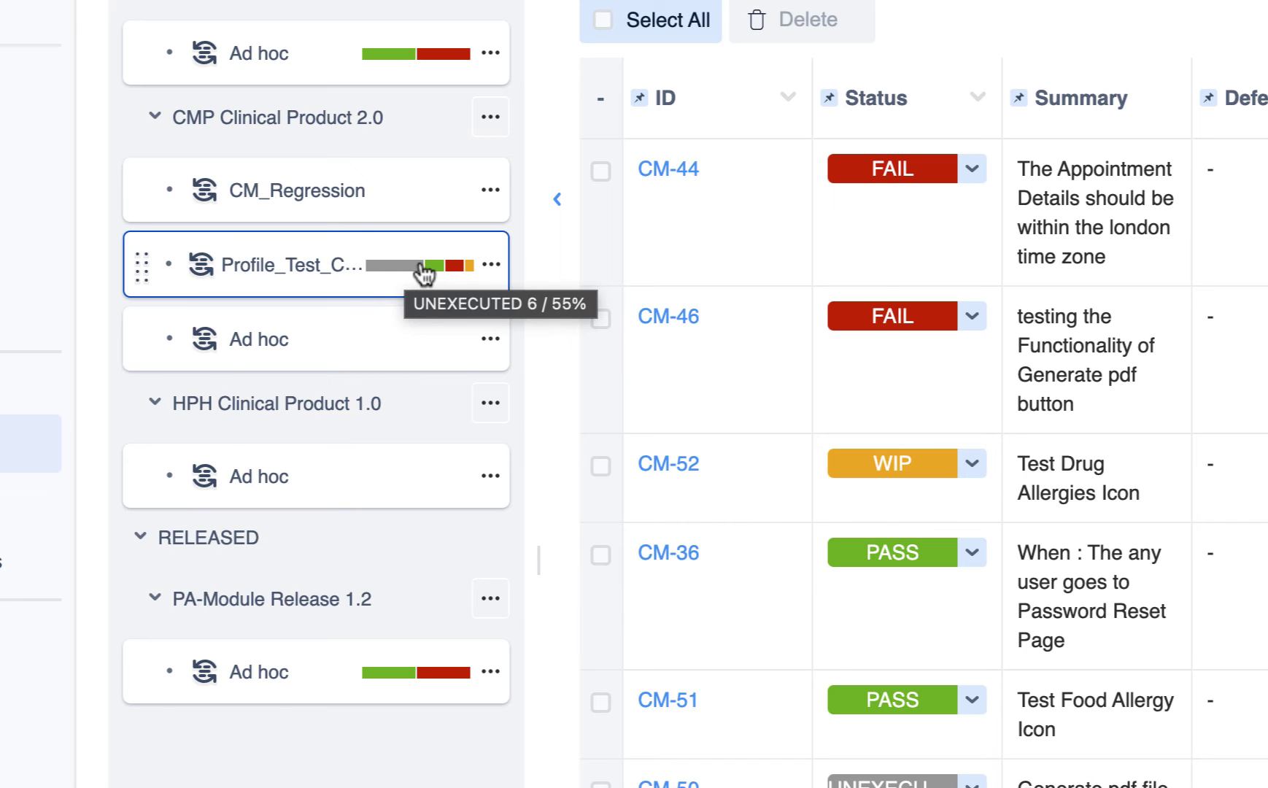
{"action": "mouse_move", "coordinate": [439, 271]}
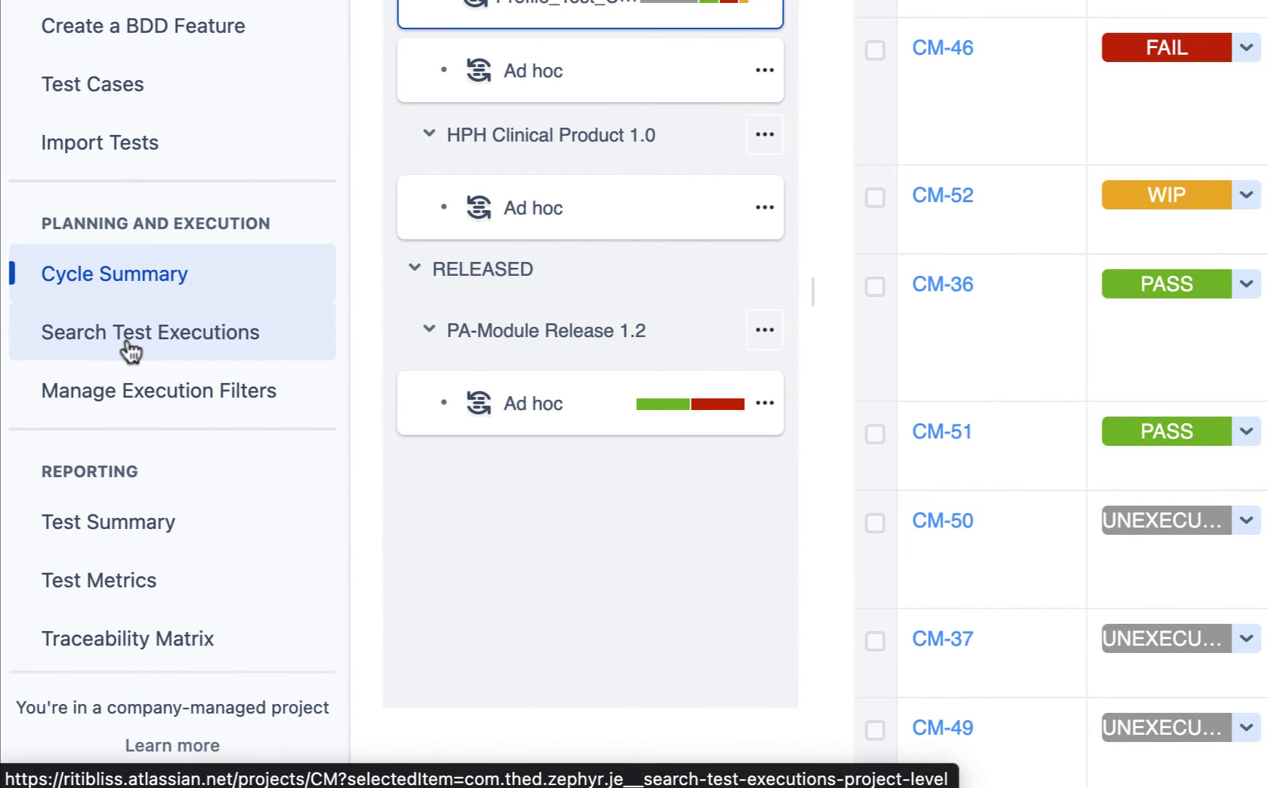
Step: List all 15 project executions in Search Test Executions and inspect the Project, Fix Version and Cycle Name filters
{"action": "left_click", "coordinate": [79, 520]}
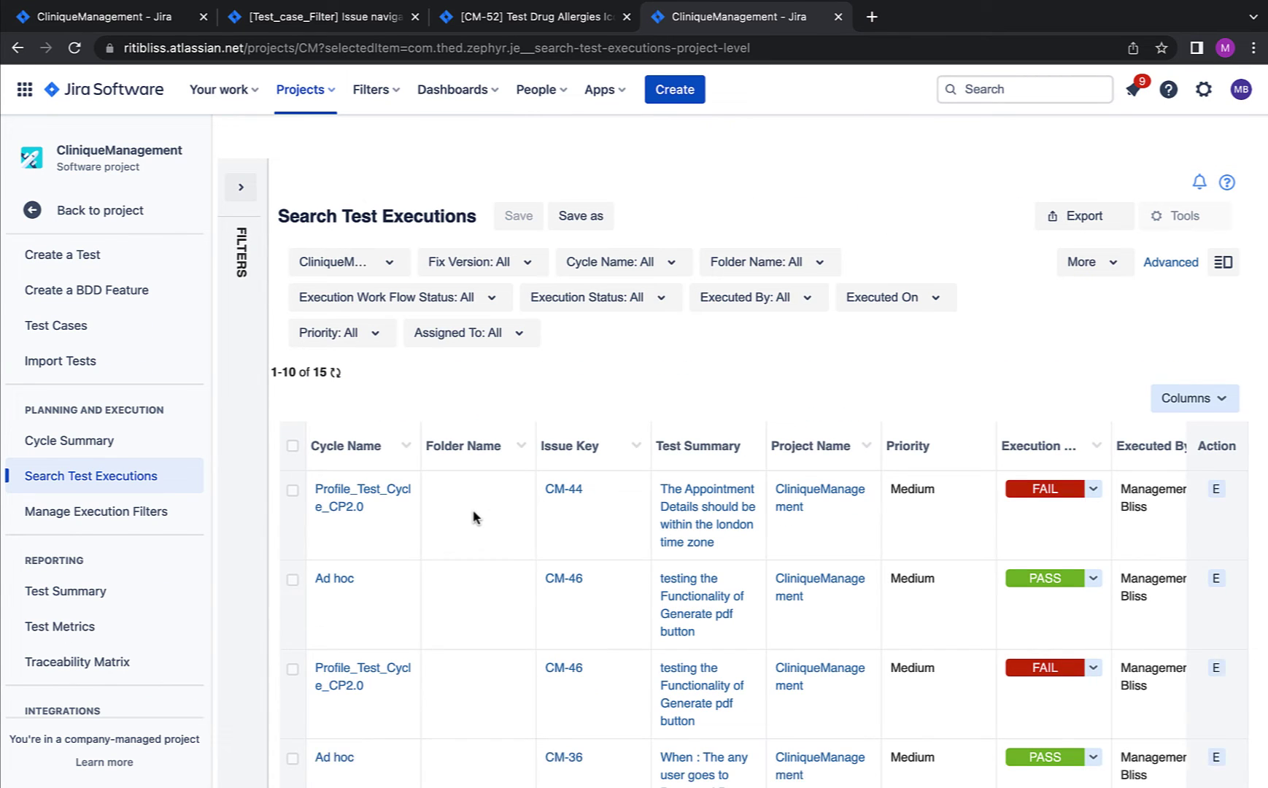
{"action": "scroll", "coordinate": [474, 518], "scroll_direction": "down", "scroll_amount": 1}
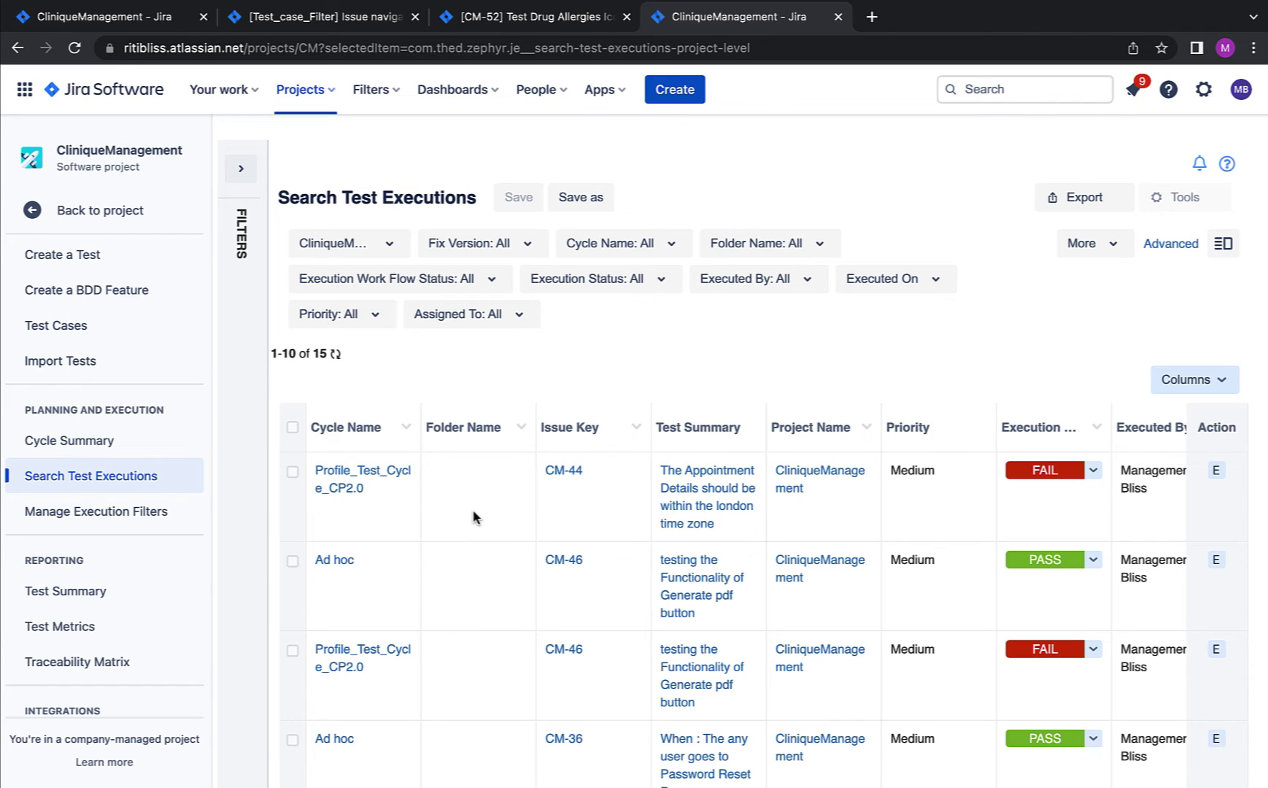
{"action": "left_click", "coordinate": [379, 244]}
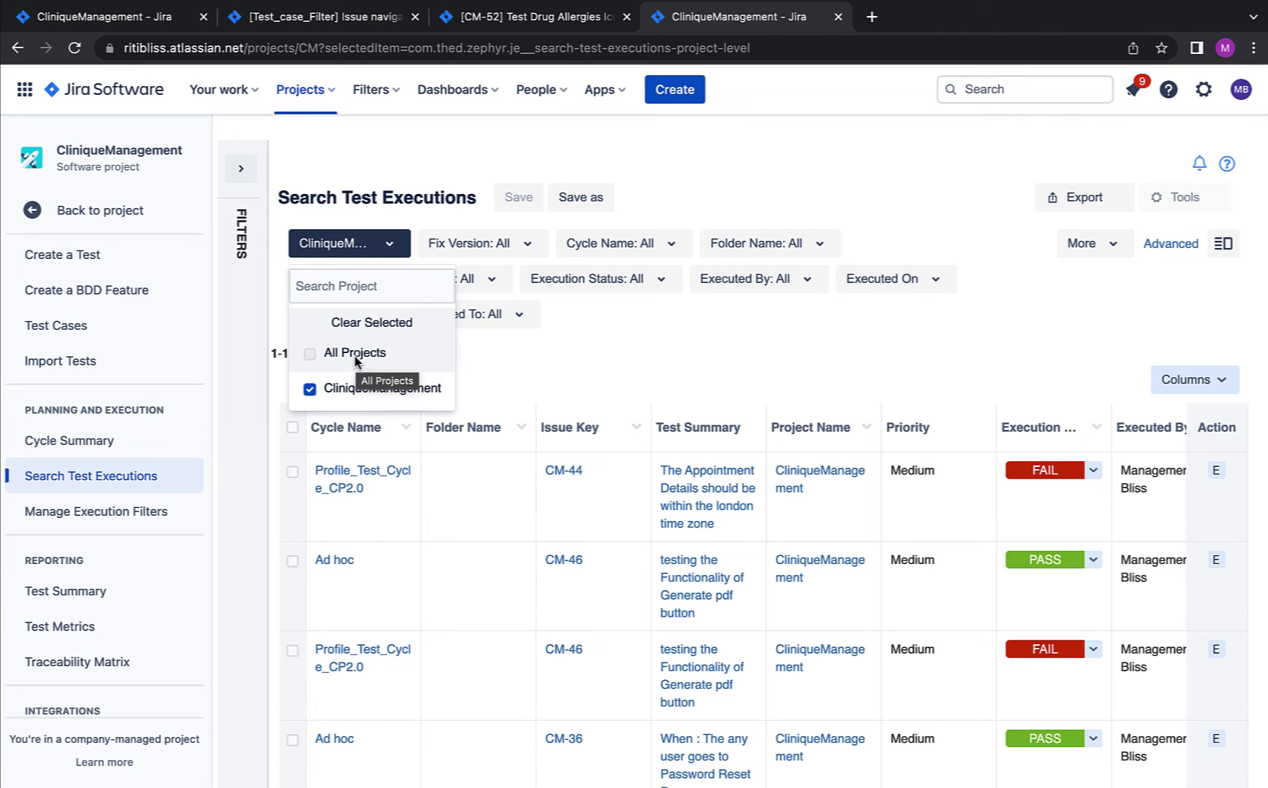
{"action": "left_click", "coordinate": [515, 246]}
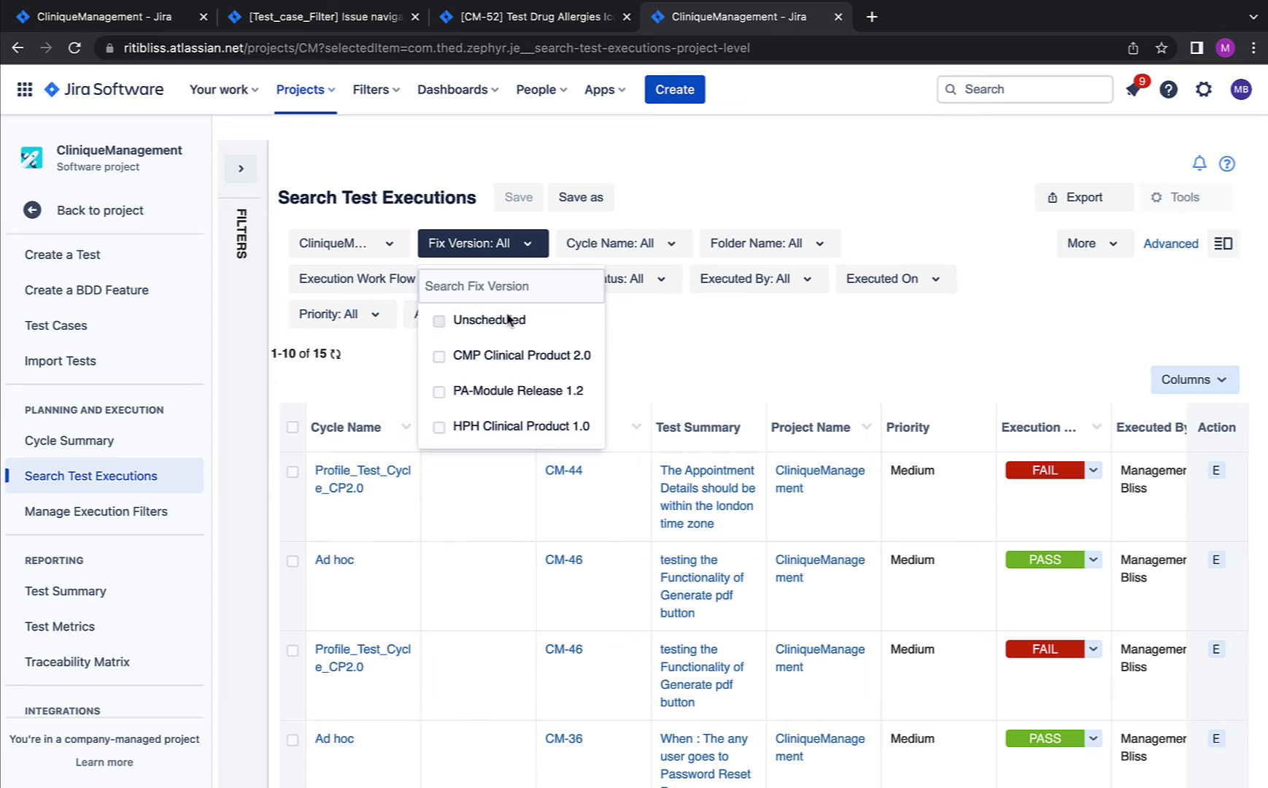
{"action": "left_click", "coordinate": [650, 255]}
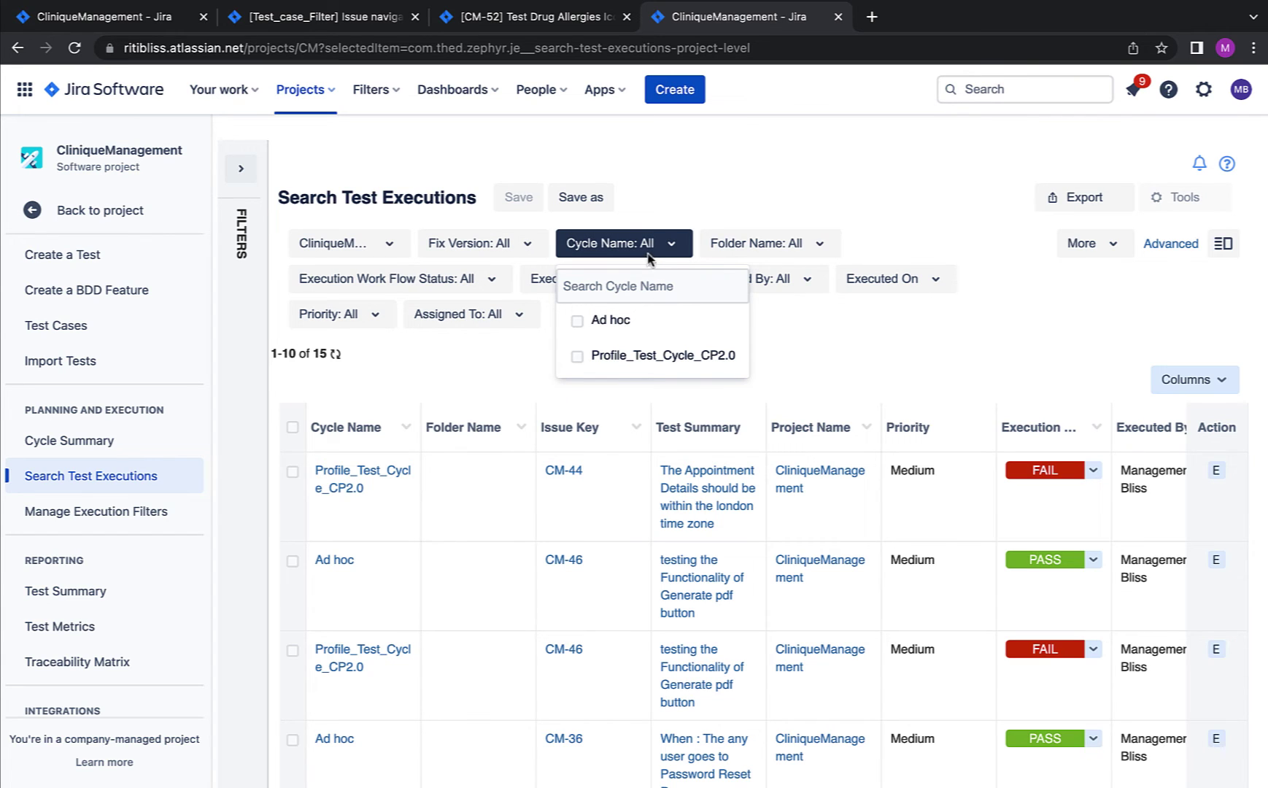
{"action": "left_click", "coordinate": [839, 219]}
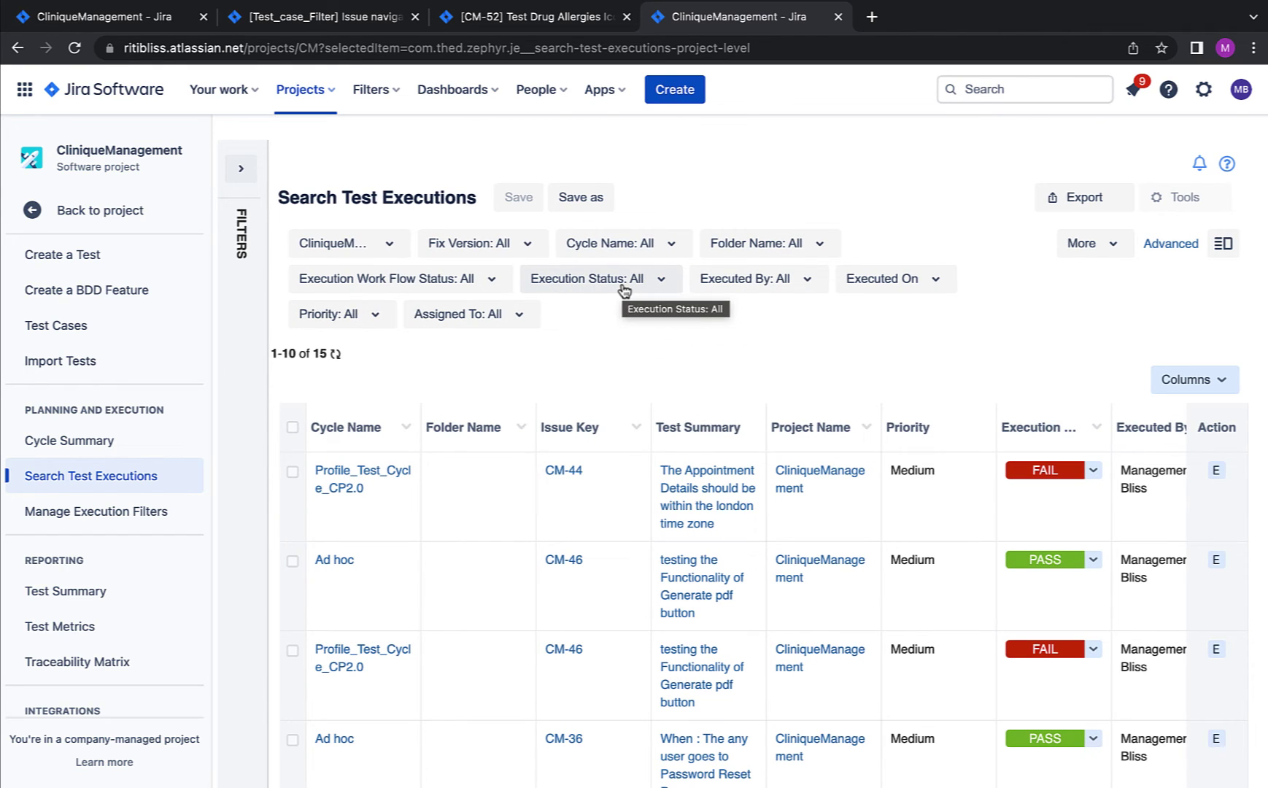
{"action": "scroll", "coordinate": [637, 374], "scroll_direction": "down", "scroll_amount": 6}
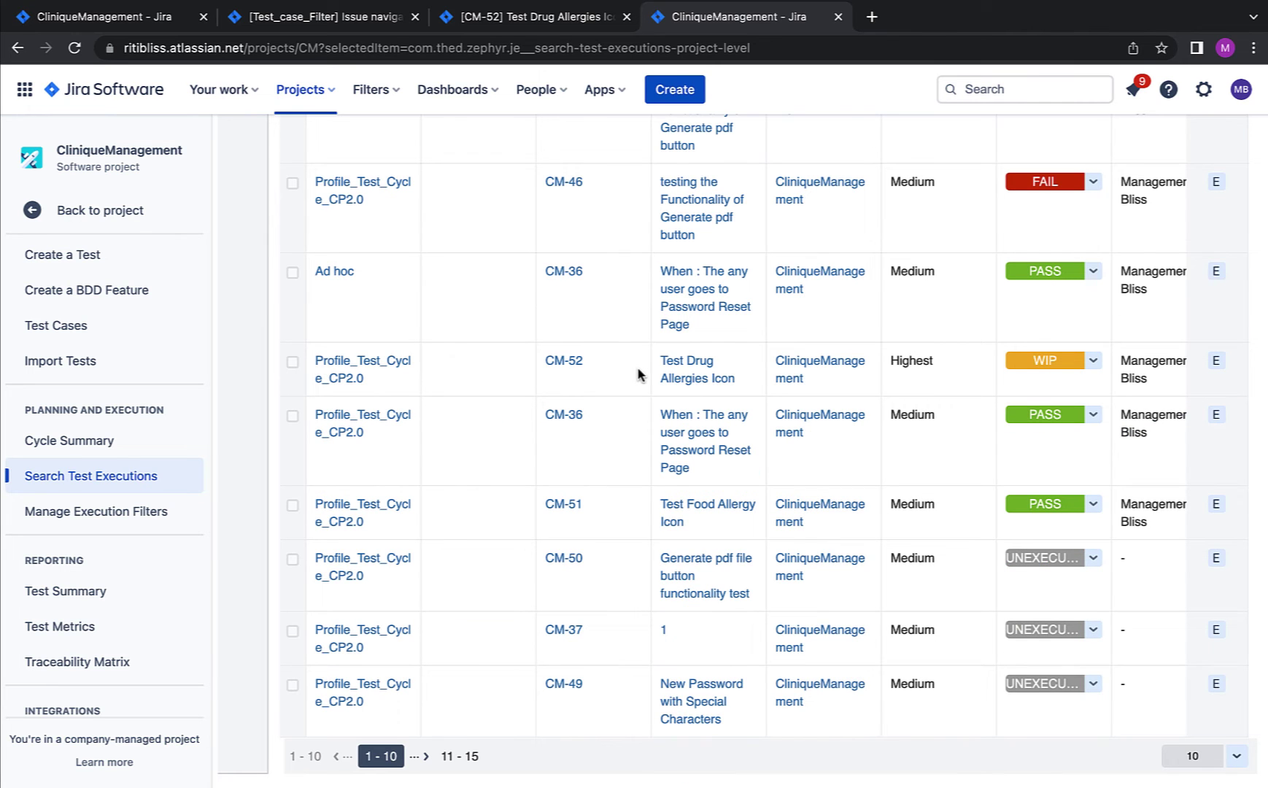
{"action": "scroll", "coordinate": [638, 374], "scroll_direction": "up", "scroll_amount": 4}
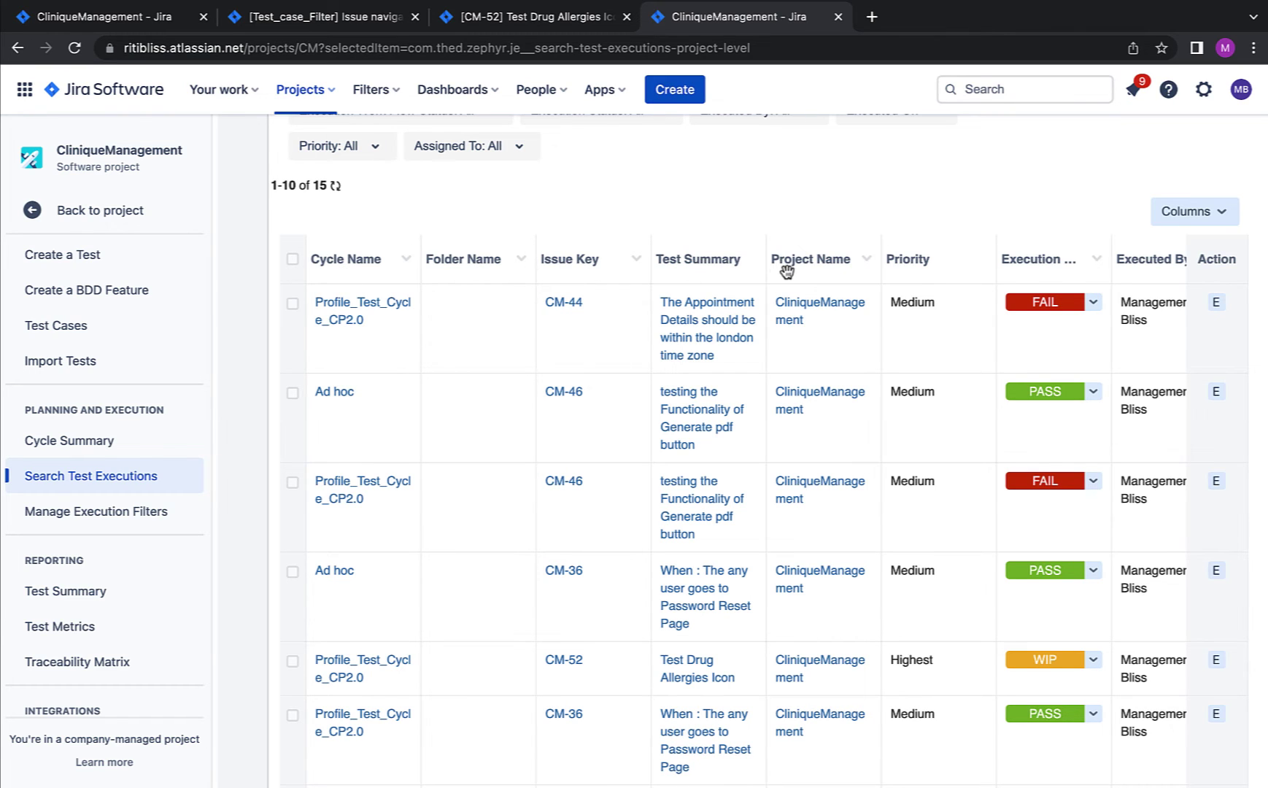
{"action": "scroll", "coordinate": [786, 271], "scroll_direction": "up", "scroll_amount": 1}
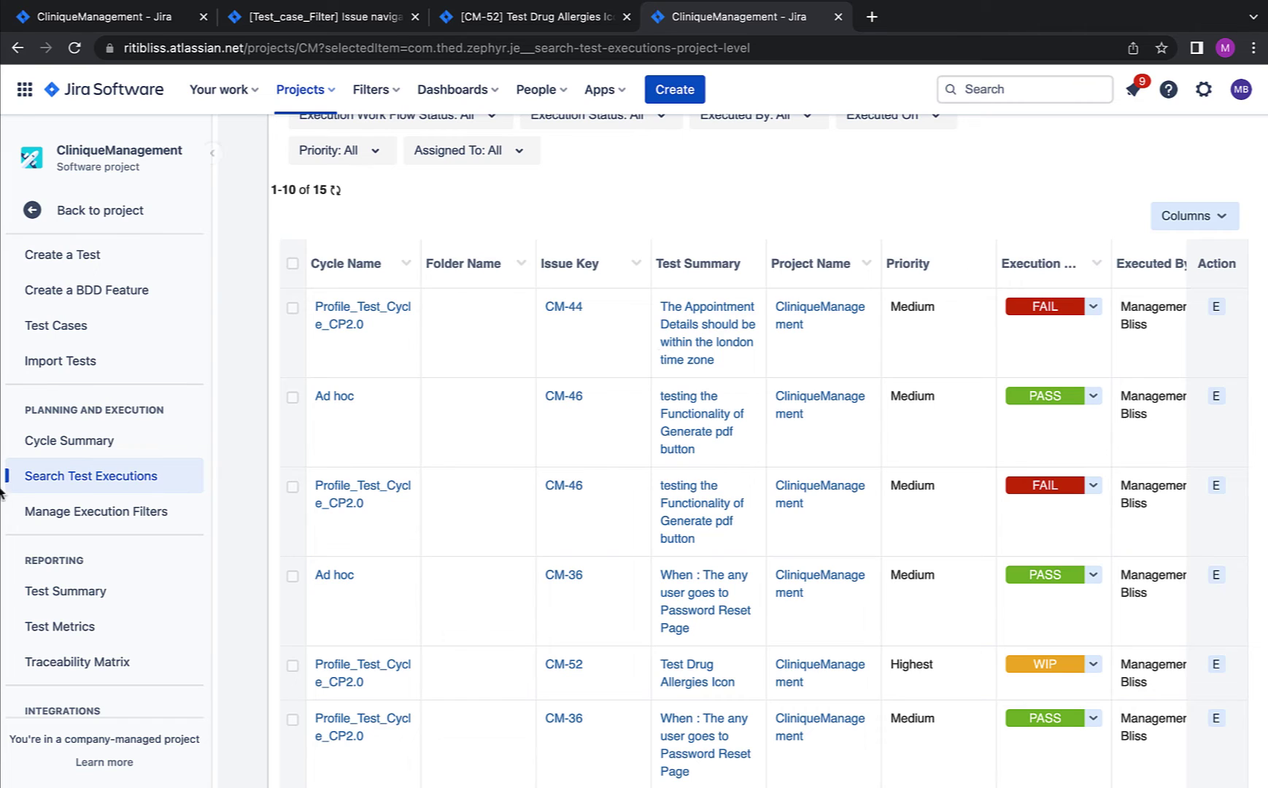
Step: Uncheck Folder Name in the Column Chooser, apply it, and review the updated executions table
{"action": "left_click", "coordinate": [1225, 219]}
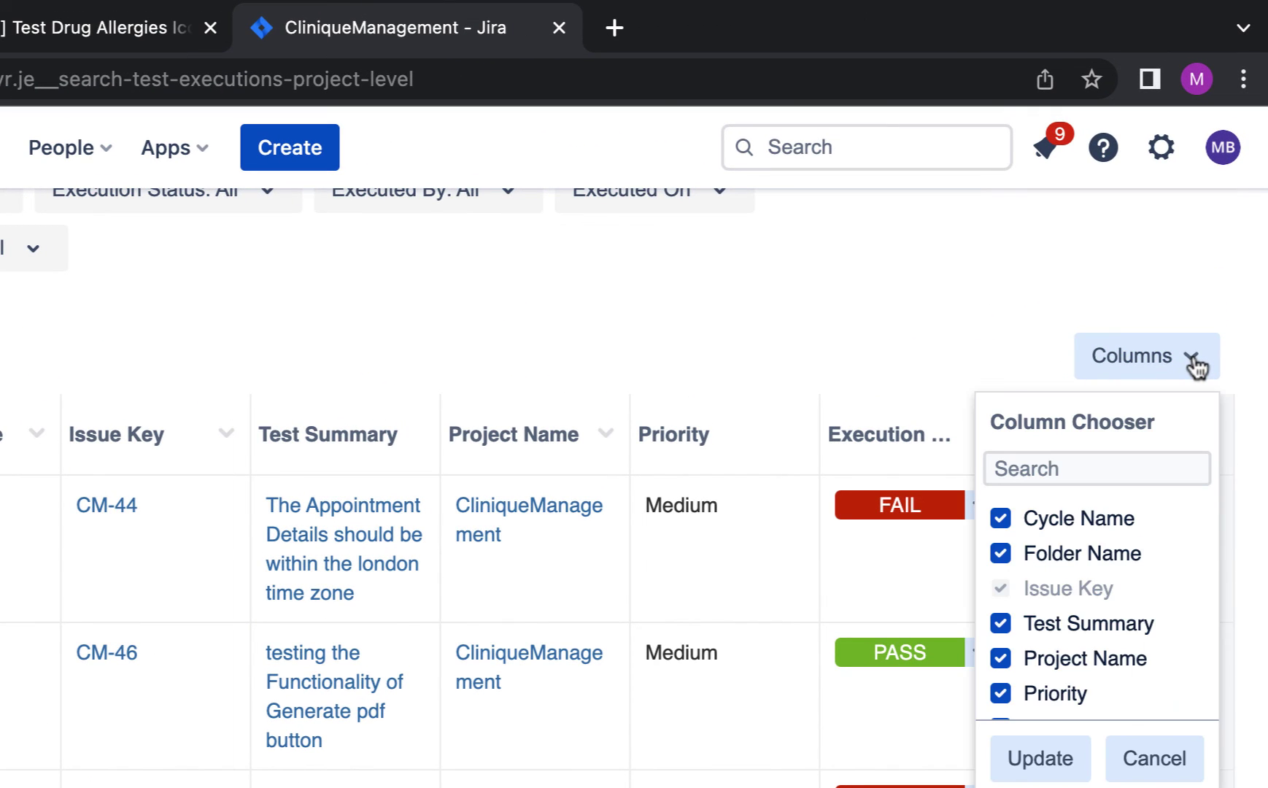
{"action": "scroll", "coordinate": [1075, 583], "scroll_direction": "down", "scroll_amount": 8}
{"action": "scroll", "coordinate": [1110, 503], "scroll_direction": "up", "scroll_amount": 3}
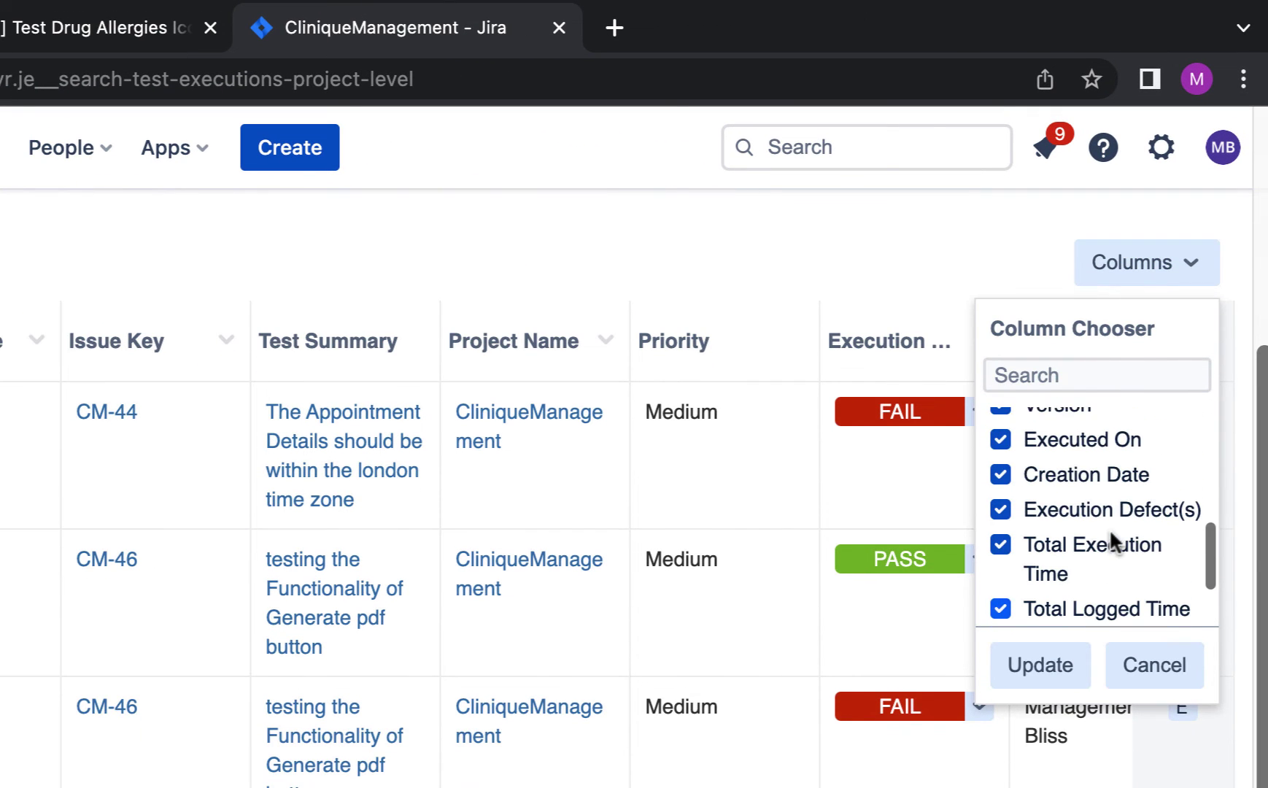
{"action": "scroll", "coordinate": [1108, 528], "scroll_direction": "up", "scroll_amount": 3}
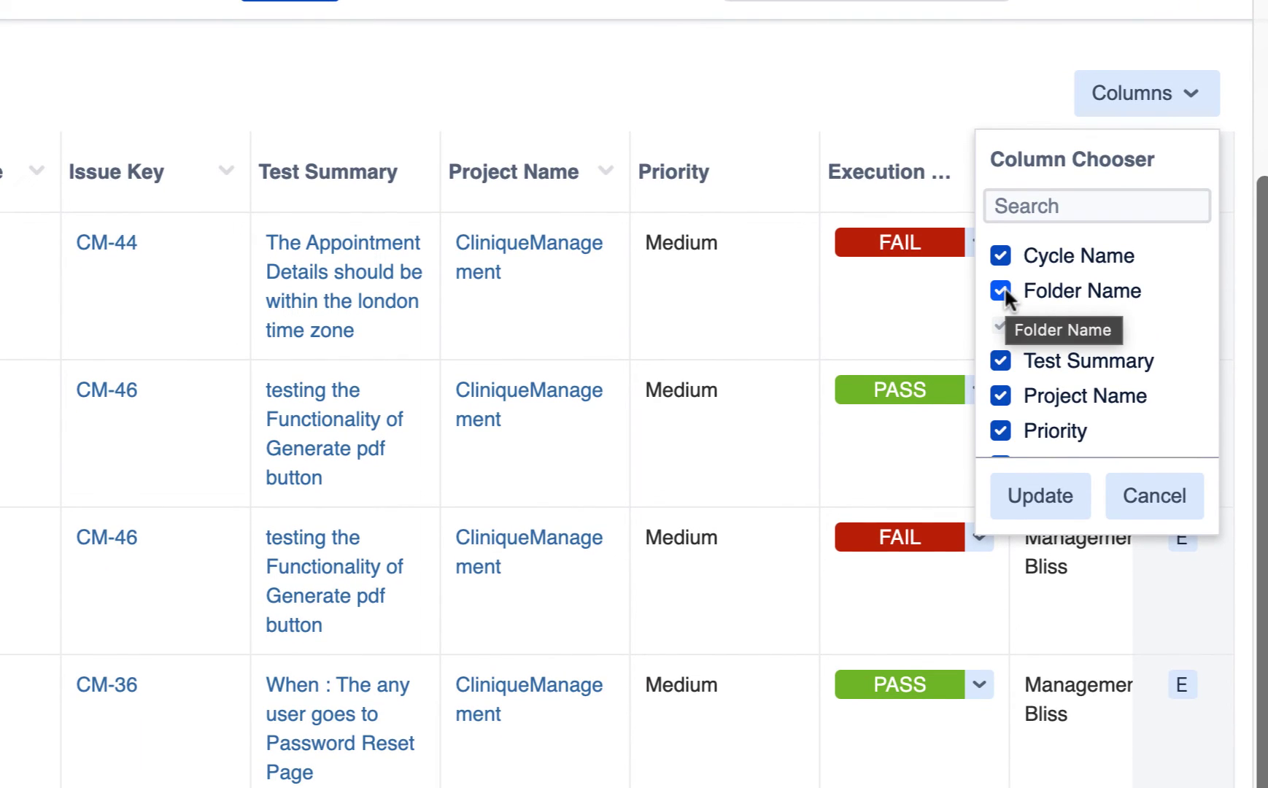
{"action": "left_click", "coordinate": [1004, 293]}
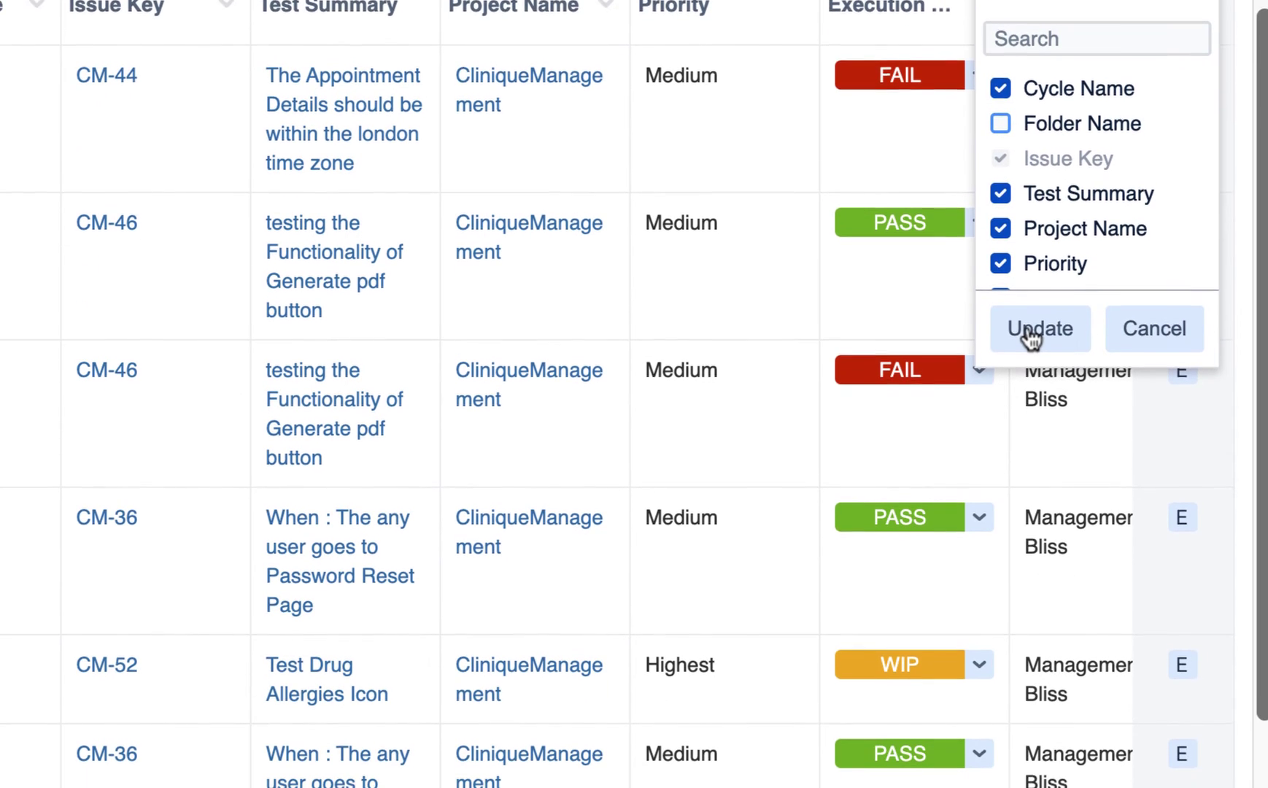
{"action": "left_click", "coordinate": [1029, 441]}
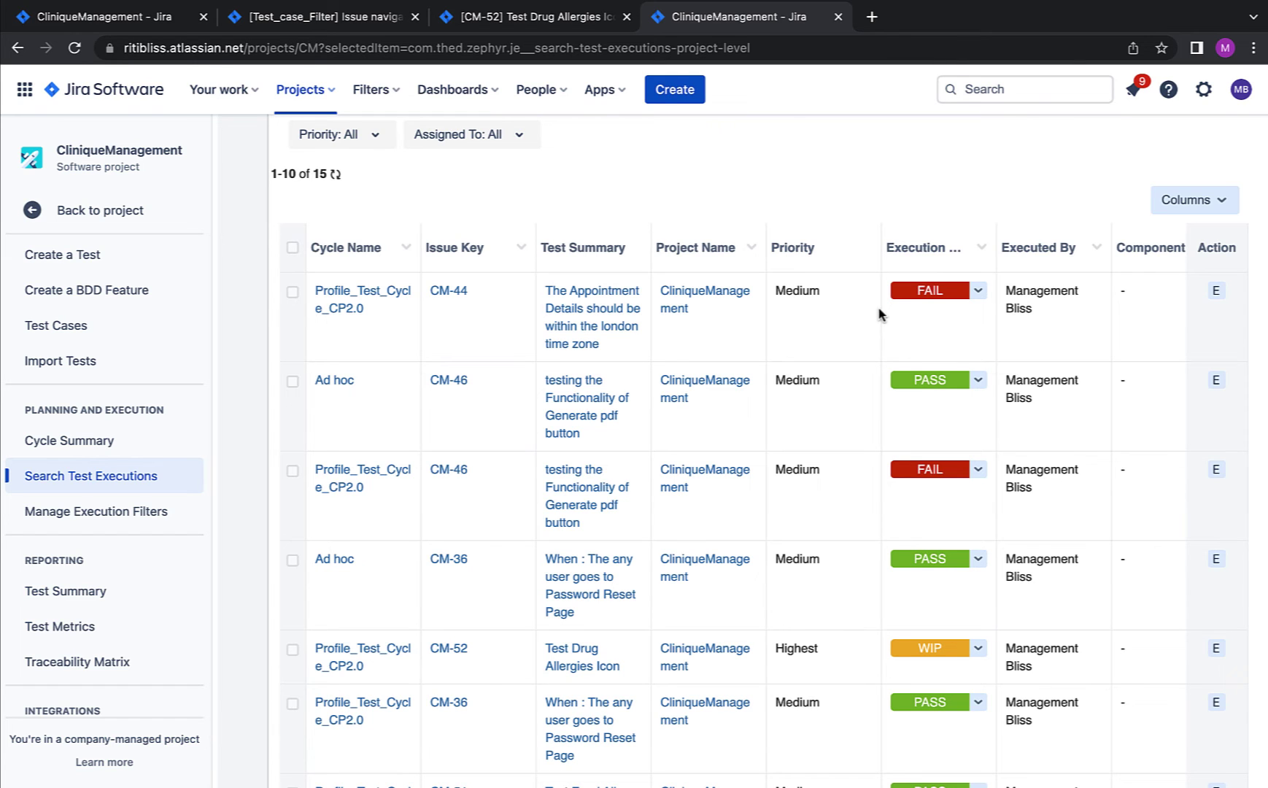
{"action": "scroll", "coordinate": [880, 314], "scroll_direction": "down", "scroll_amount": 3}
{"action": "scroll", "coordinate": [100, 346], "scroll_direction": "down", "scroll_amount": 3}
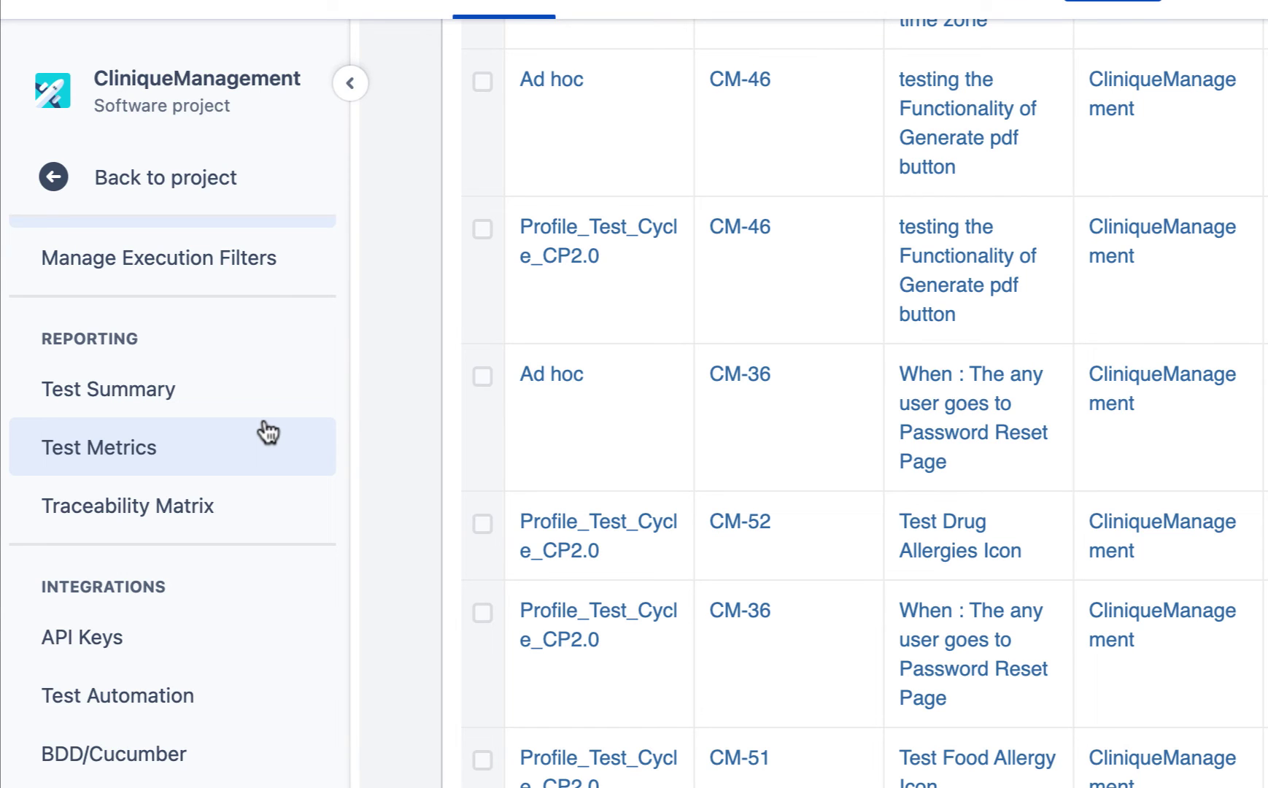
Step: Open Test Summary (12 tests, 6 executed) and search 'Un' in Tests by Versions to show Unscheduled
{"action": "left_click", "coordinate": [165, 401]}
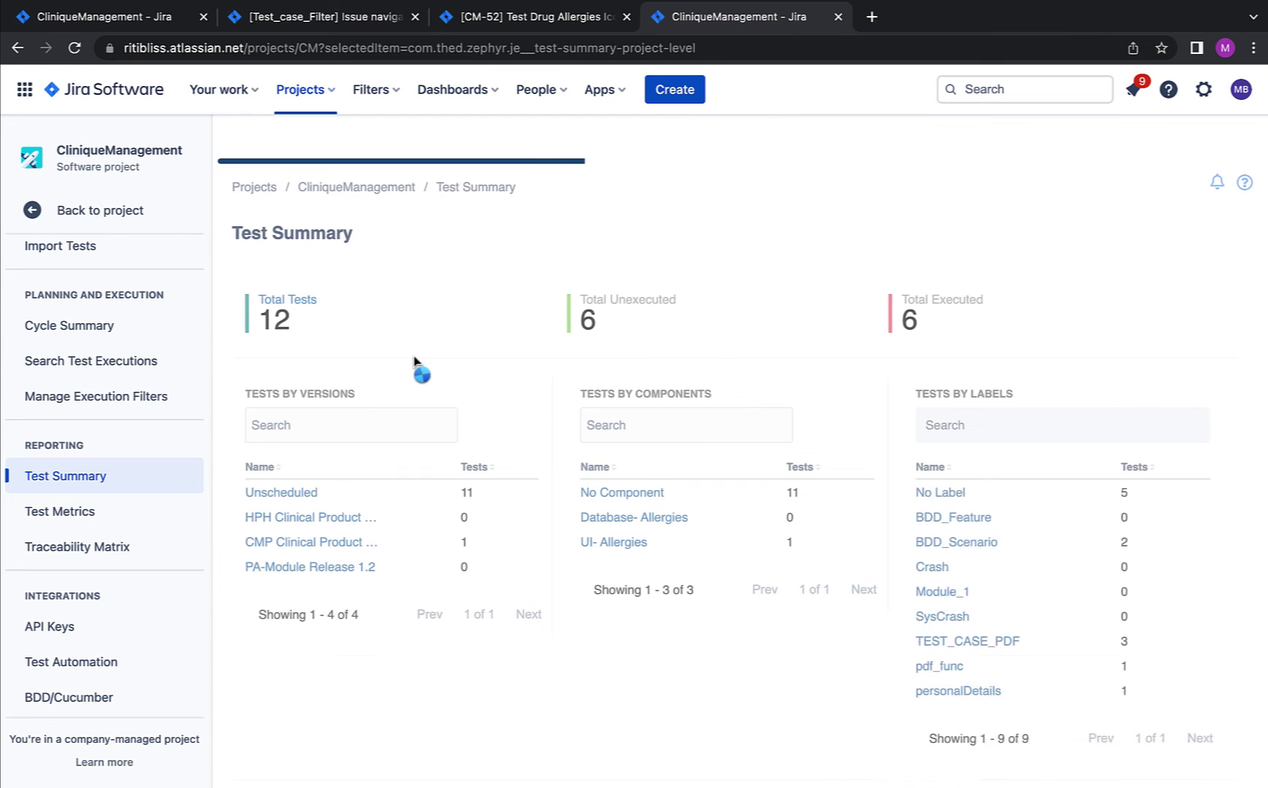
{"action": "scroll", "coordinate": [414, 362], "scroll_direction": "down", "scroll_amount": 1}
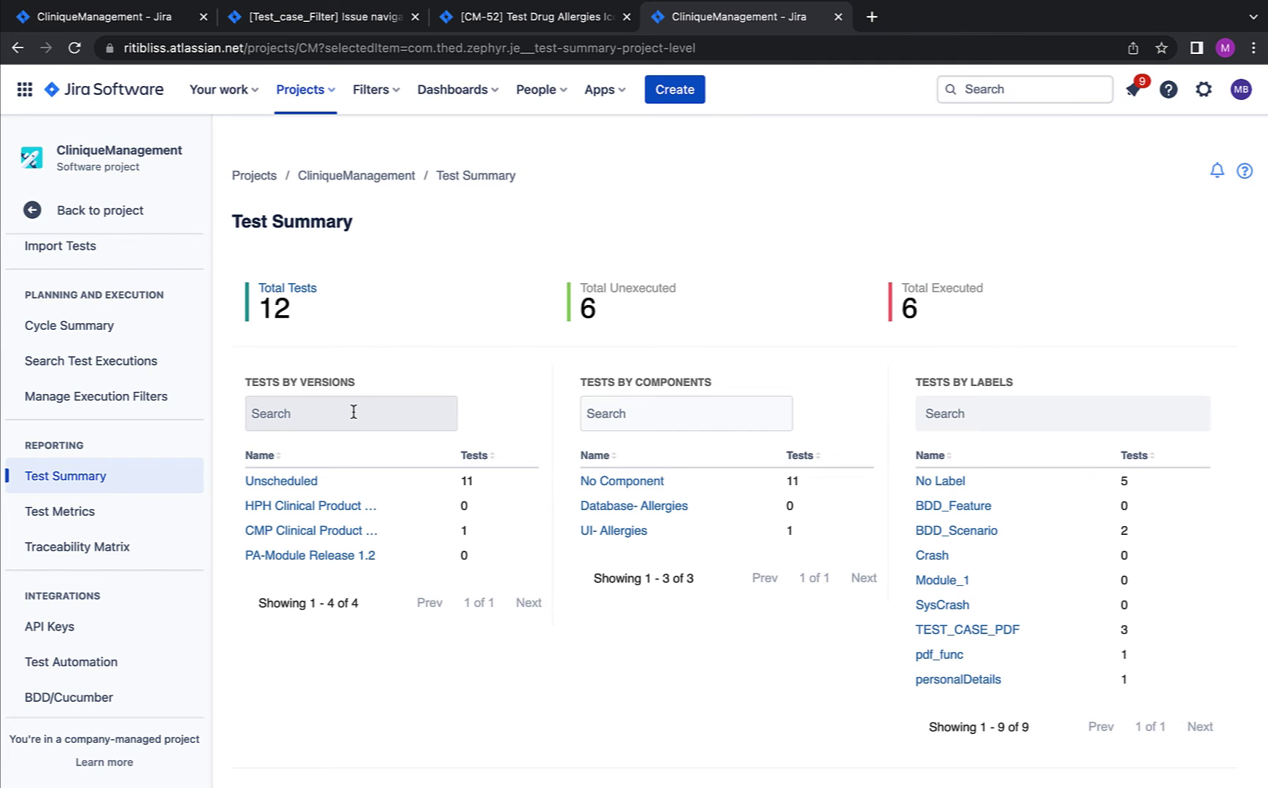
{"action": "scroll", "coordinate": [354, 412], "scroll_direction": "down", "scroll_amount": 1}
{"action": "left_click", "coordinate": [409, 377]}
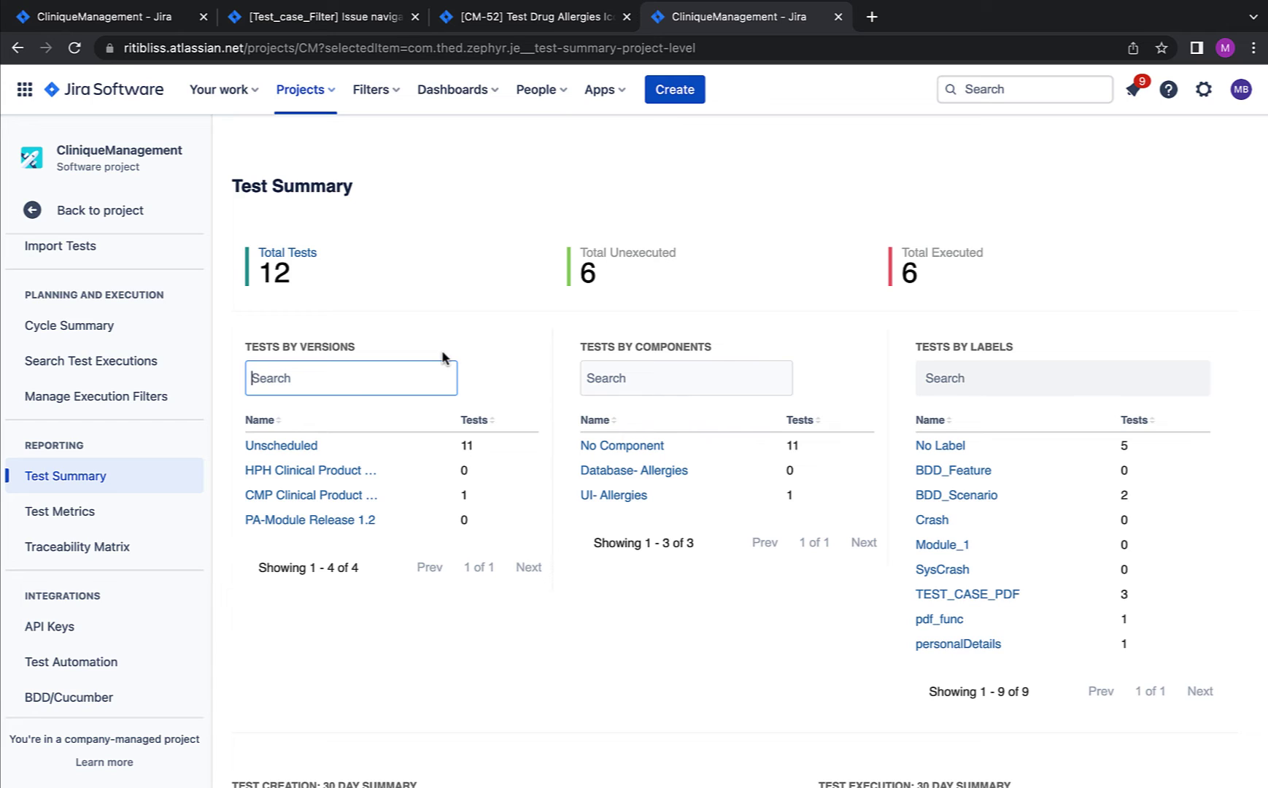
{"action": "scroll", "coordinate": [444, 360], "scroll_direction": "down", "scroll_amount": 1}
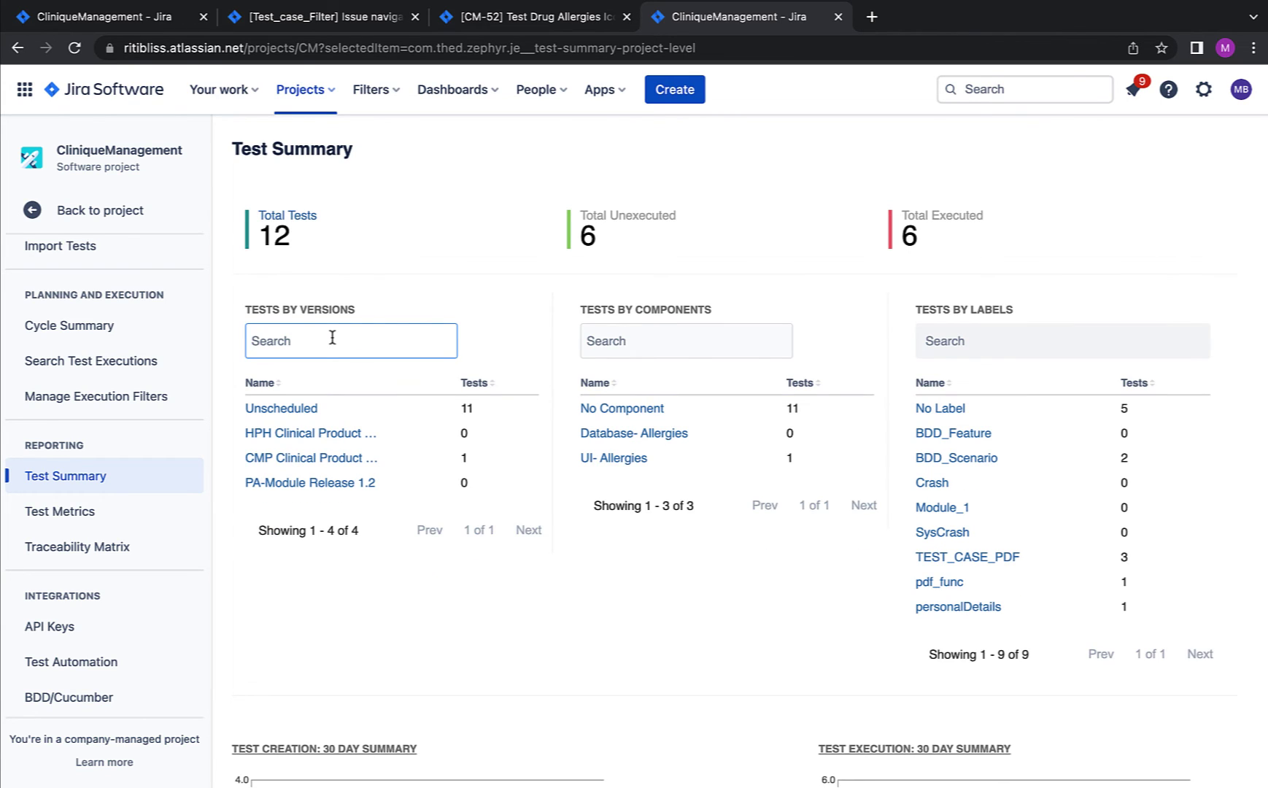
{"action": "type", "text": "Un"}
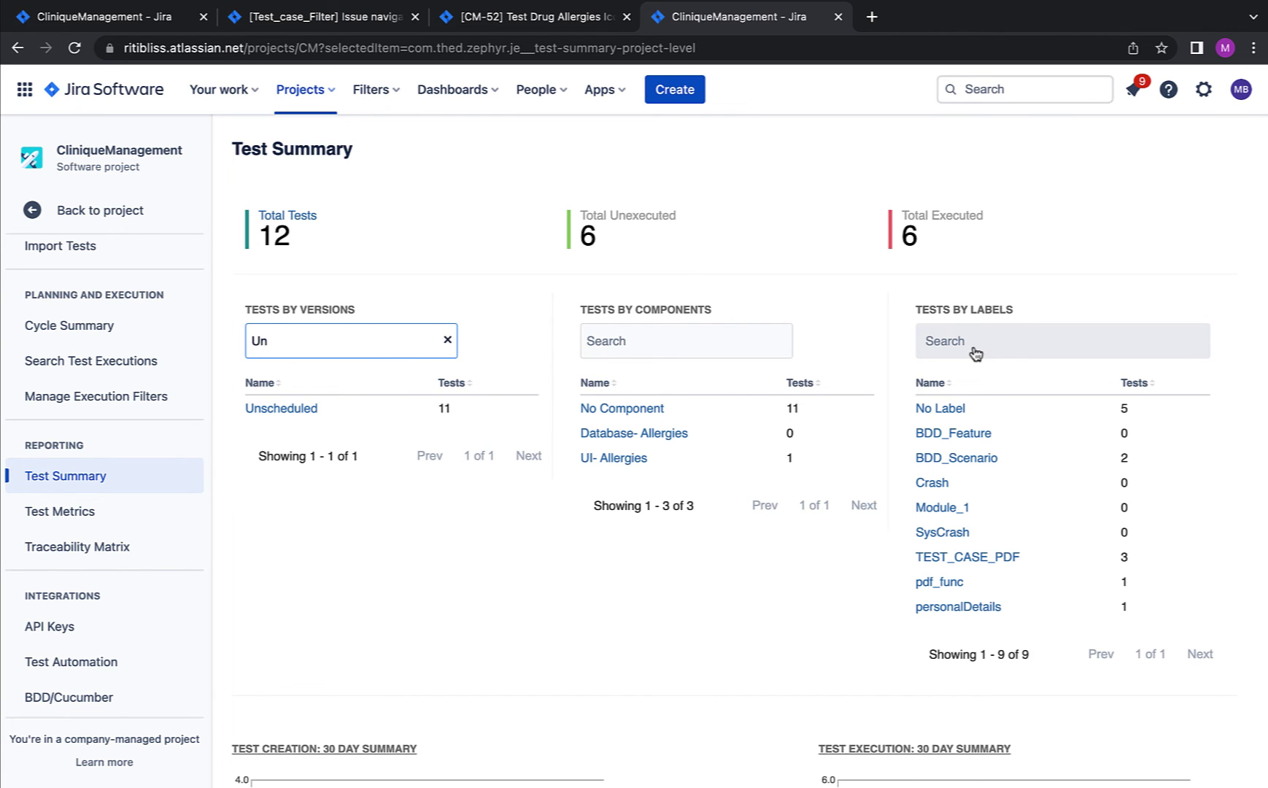
{"action": "scroll", "coordinate": [975, 352], "scroll_direction": "down", "scroll_amount": 2}
{"action": "scroll", "coordinate": [728, 344], "scroll_direction": "up", "scroll_amount": 1}
{"action": "scroll", "coordinate": [727, 345], "scroll_direction": "up", "scroll_amount": 1}
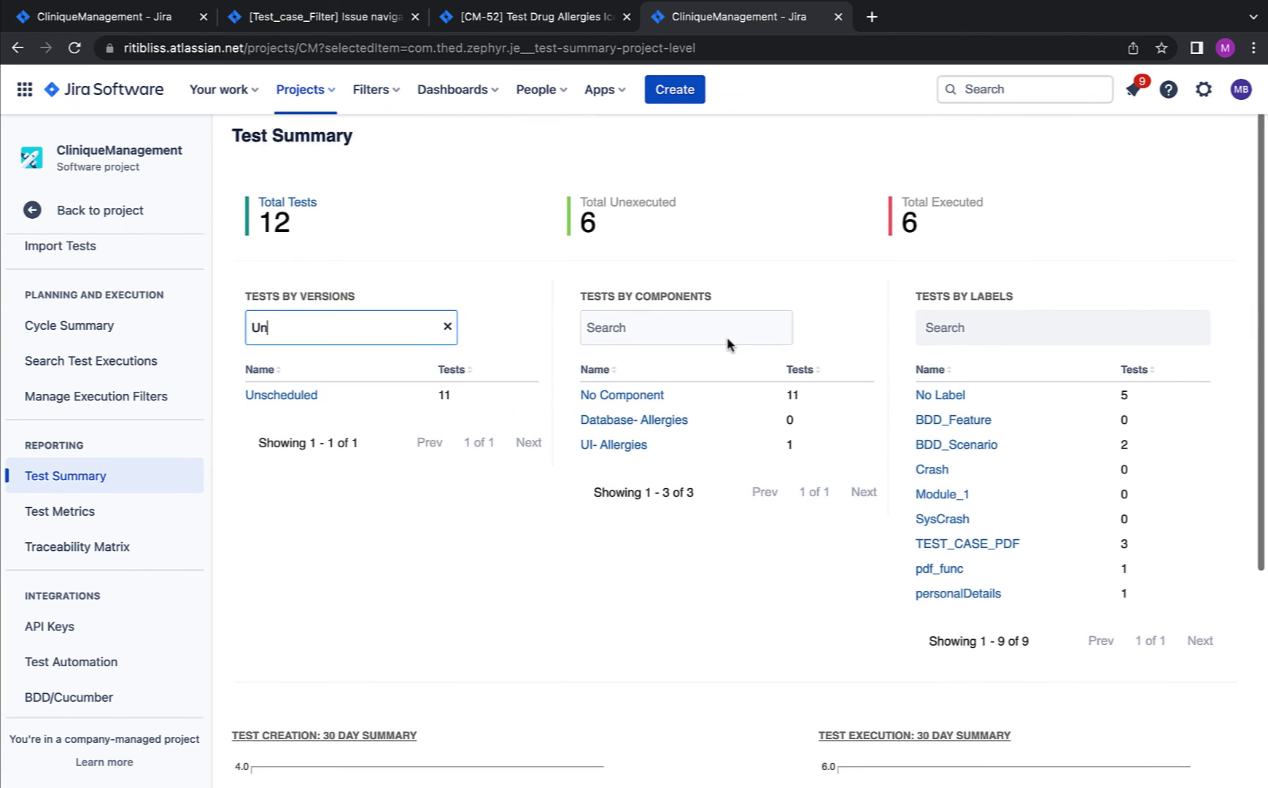
{"action": "scroll", "coordinate": [728, 345], "scroll_direction": "down", "scroll_amount": 4}
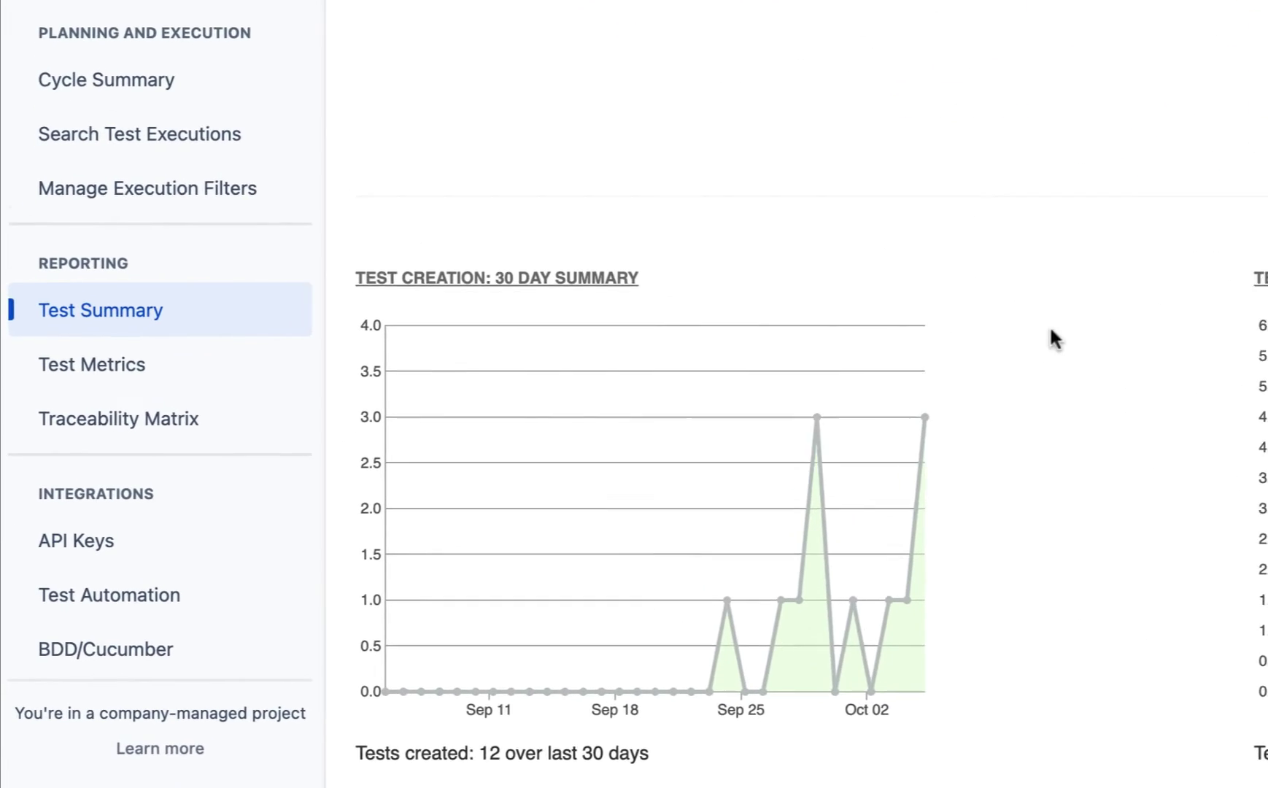
{"action": "left_click", "coordinate": [191, 352]}
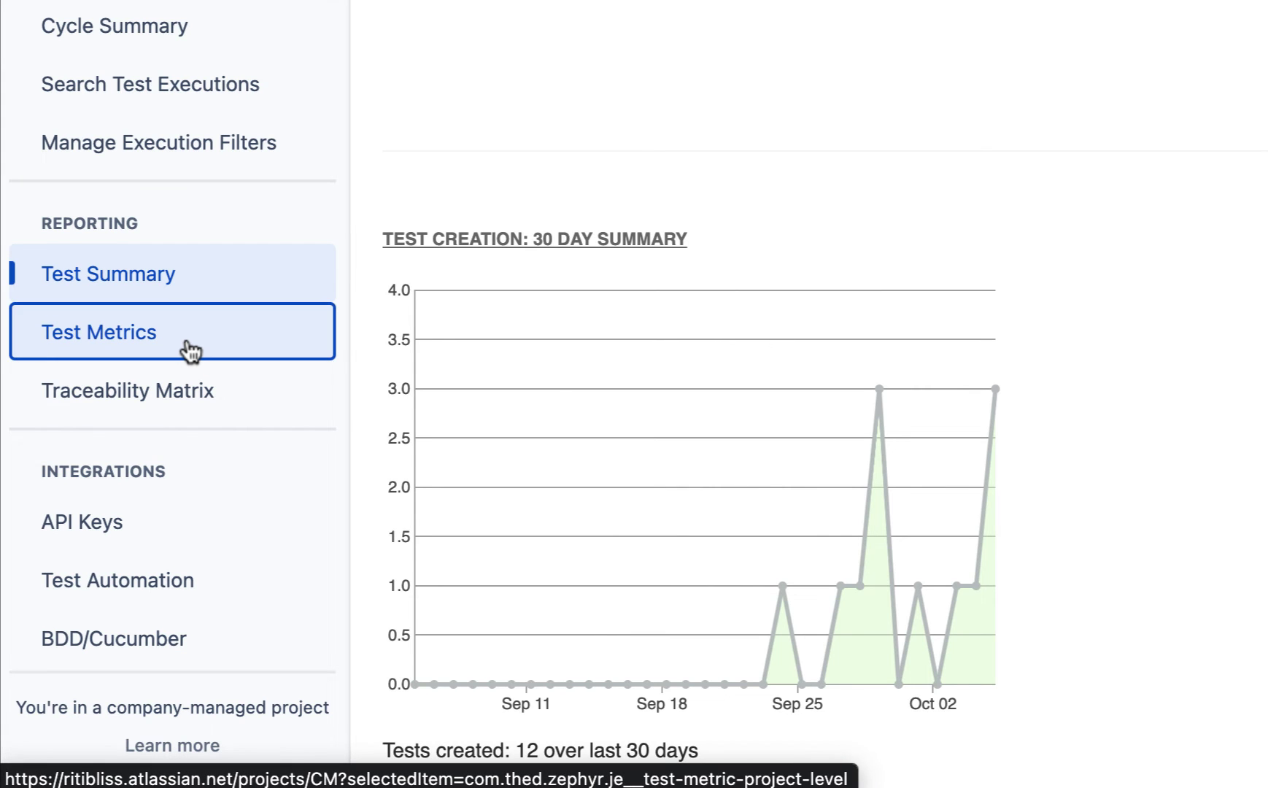
{"action": "scroll", "coordinate": [191, 352], "scroll_direction": "down", "scroll_amount": 1}
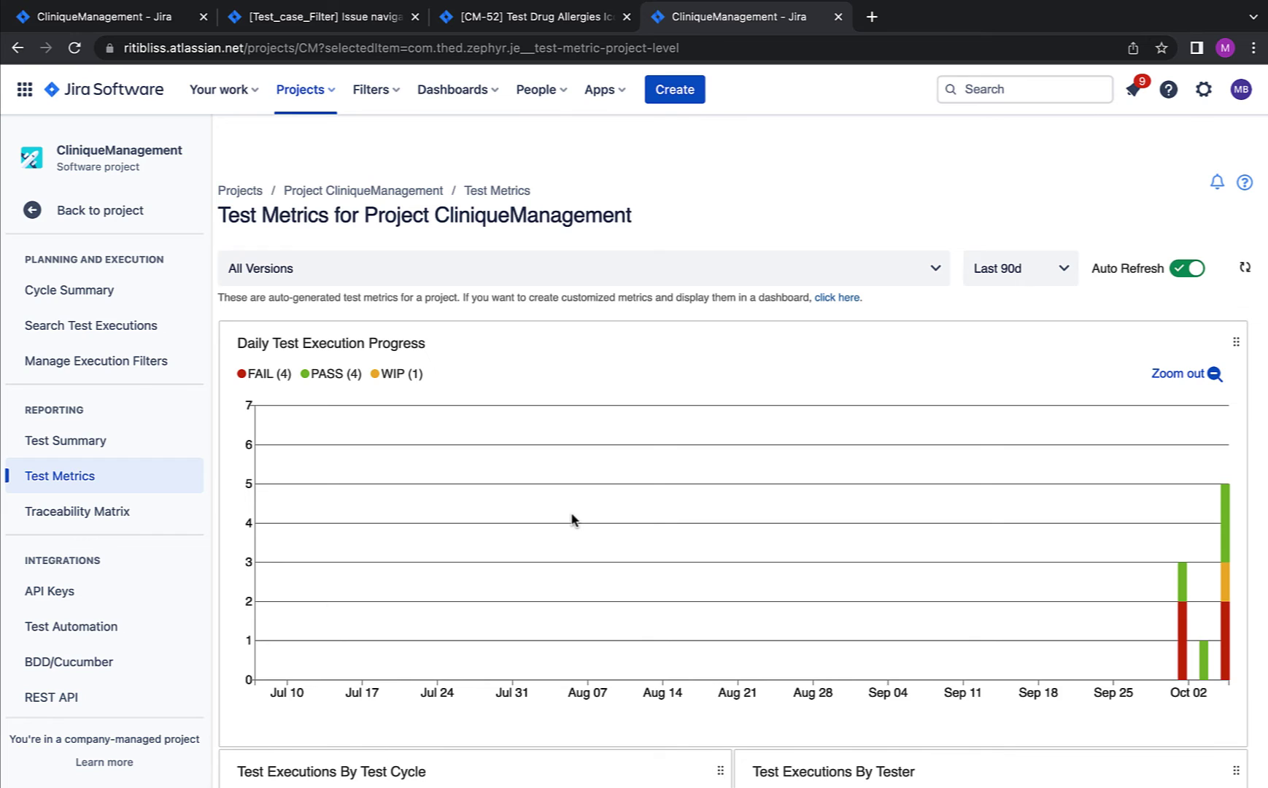
{"action": "scroll", "coordinate": [572, 520], "scroll_direction": "down", "scroll_amount": 2}
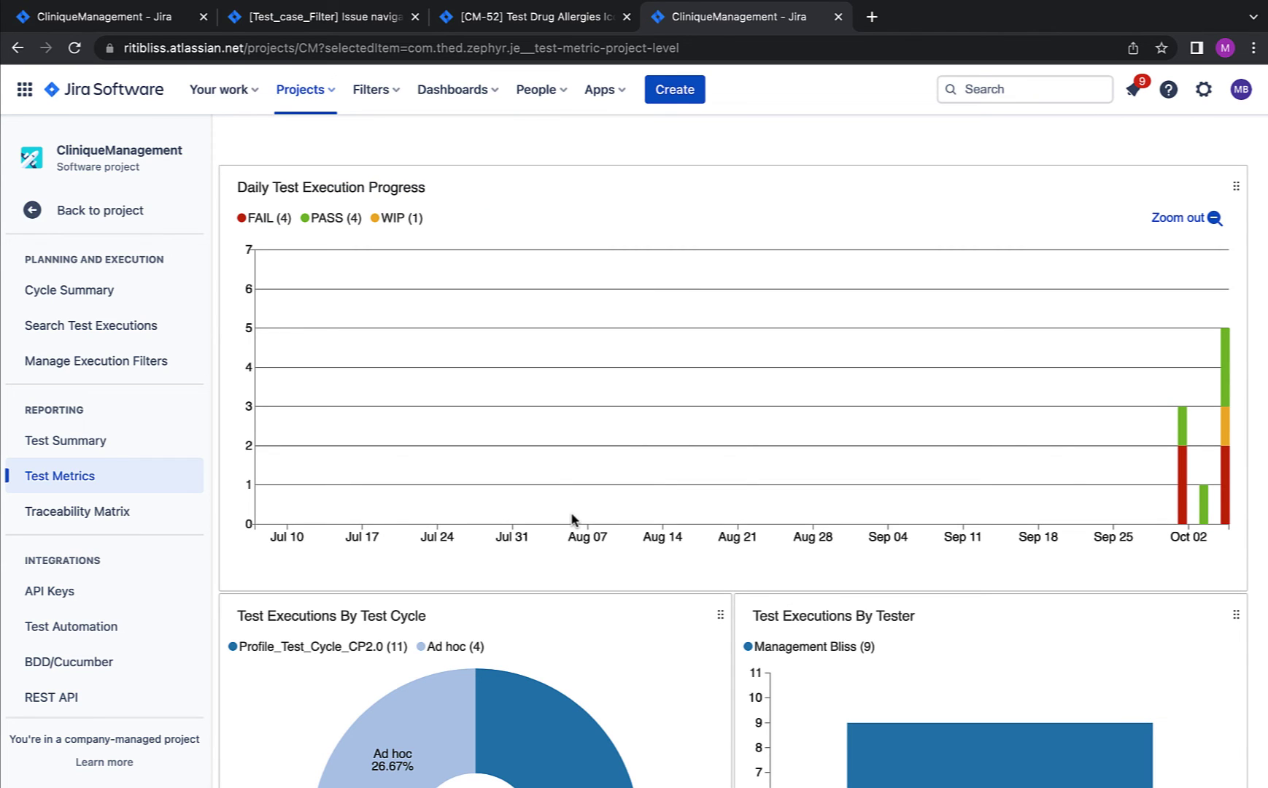
{"action": "scroll", "coordinate": [572, 519], "scroll_direction": "up", "scroll_amount": 2}
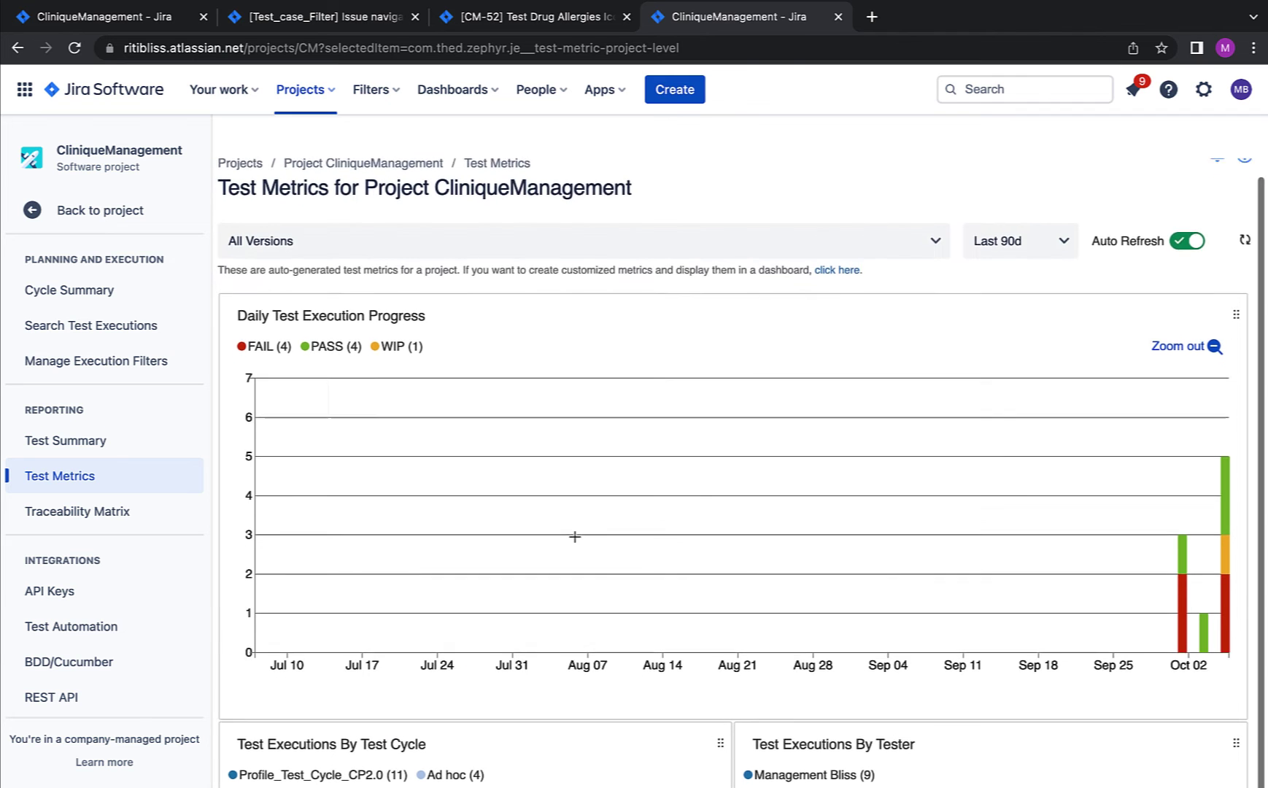
{"action": "scroll", "coordinate": [453, 331], "scroll_direction": "down", "scroll_amount": 6}
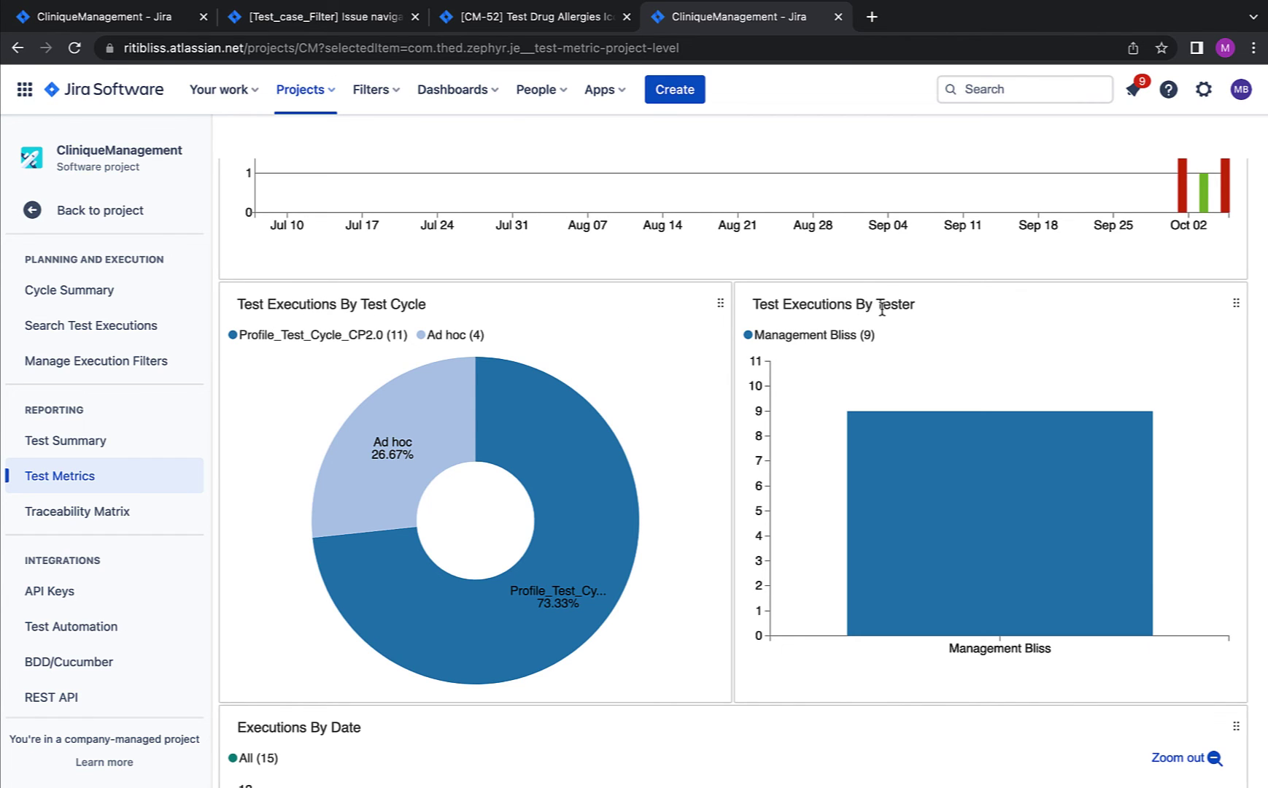
{"action": "scroll", "coordinate": [909, 319], "scroll_direction": "down", "scroll_amount": 1}
{"action": "scroll", "coordinate": [665, 424], "scroll_direction": "down", "scroll_amount": 7}
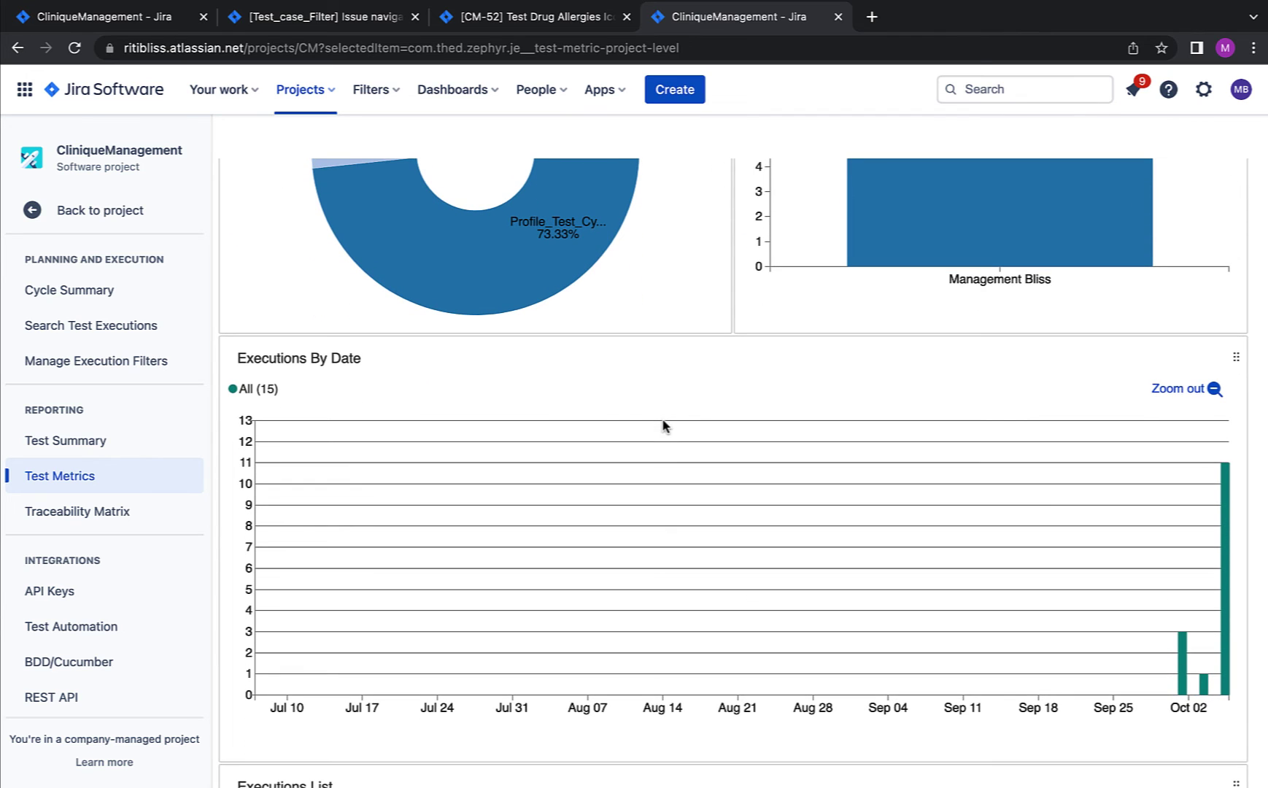
{"action": "scroll", "coordinate": [663, 426], "scroll_direction": "up", "scroll_amount": 15}
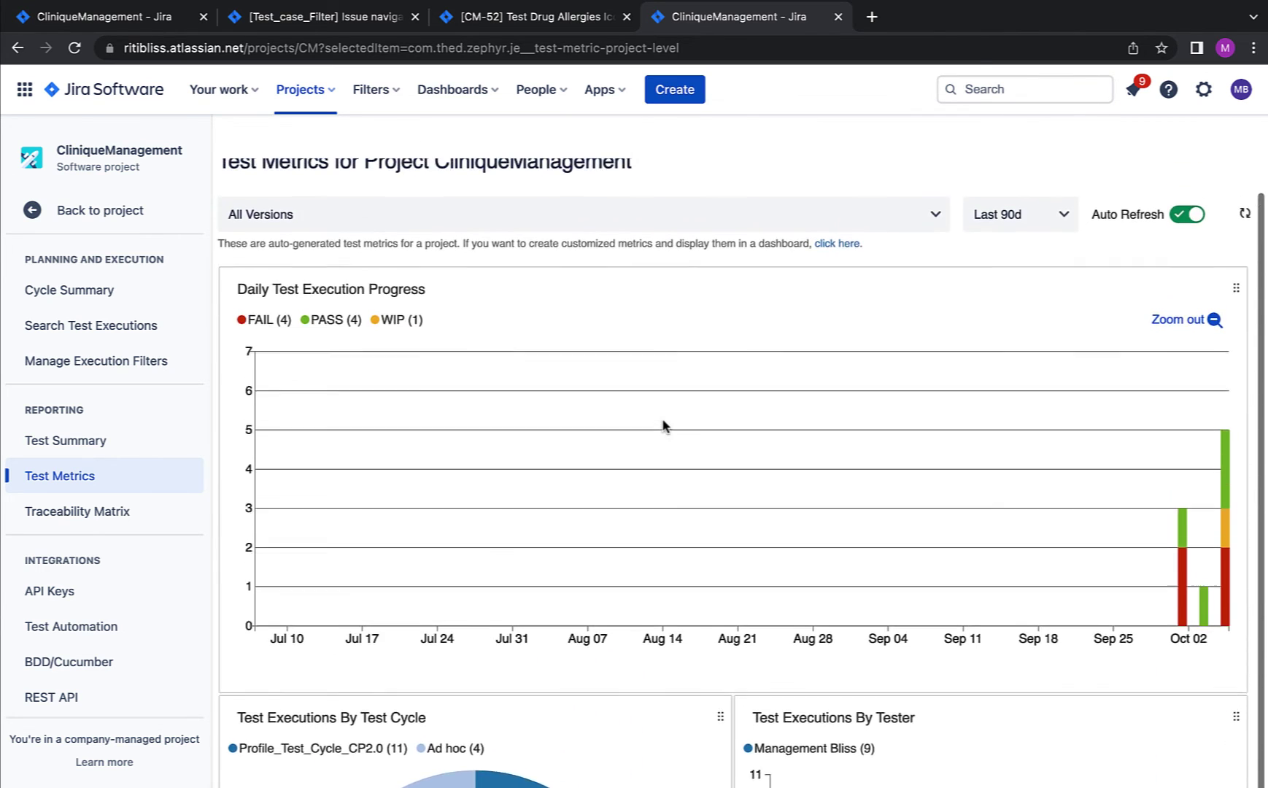
{"action": "scroll", "coordinate": [664, 425], "scroll_direction": "up", "scroll_amount": 1}
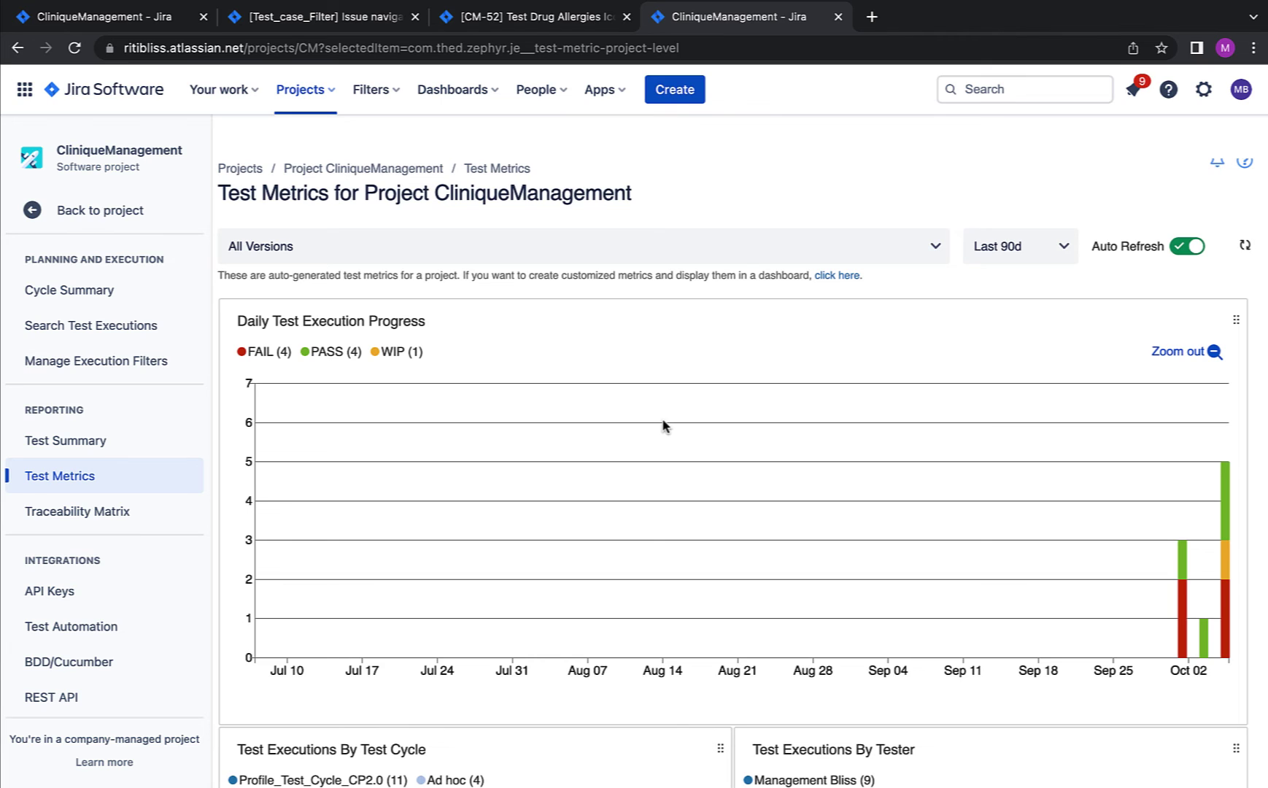
{"action": "left_click", "coordinate": [663, 425]}
{"action": "scroll", "coordinate": [664, 425], "scroll_direction": "up", "scroll_amount": 1}
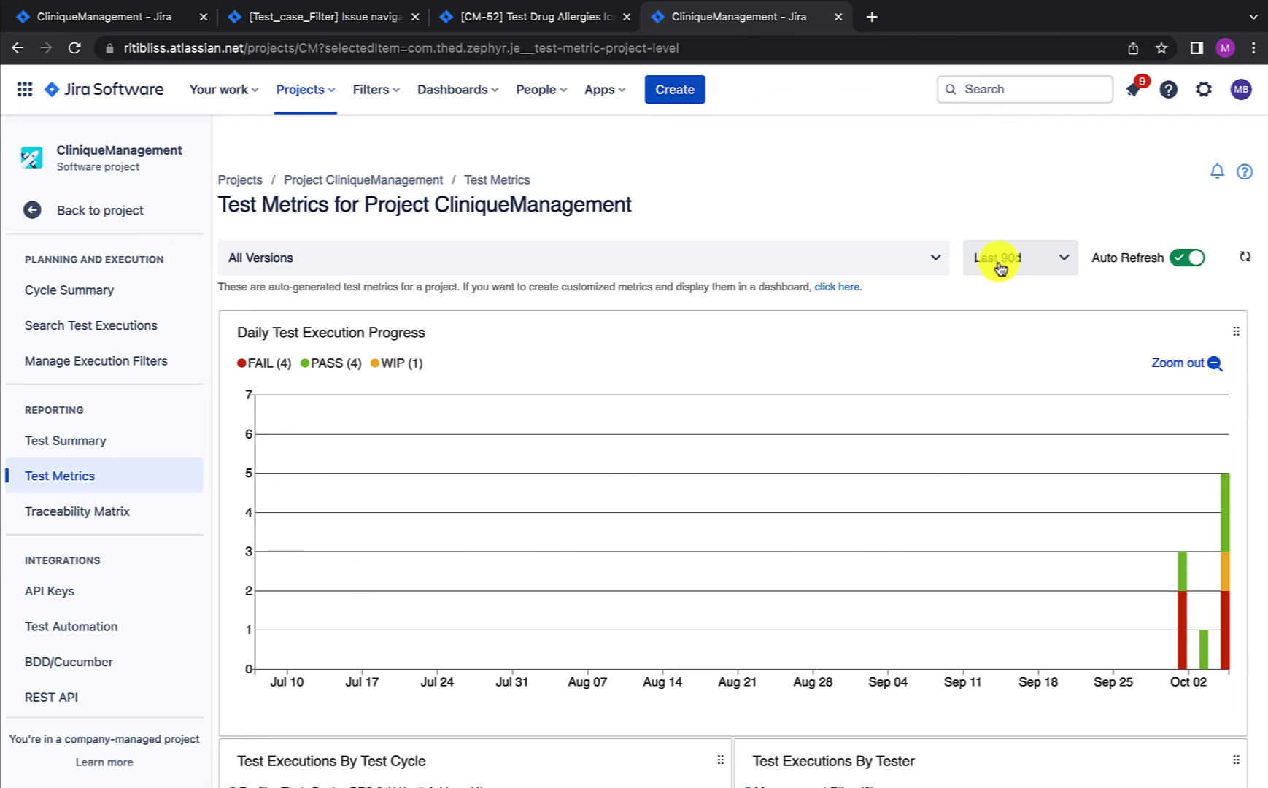
Step: Set the Test Metrics range to Last 7d, keeping All Versions selected
{"action": "left_click", "coordinate": [999, 269]}
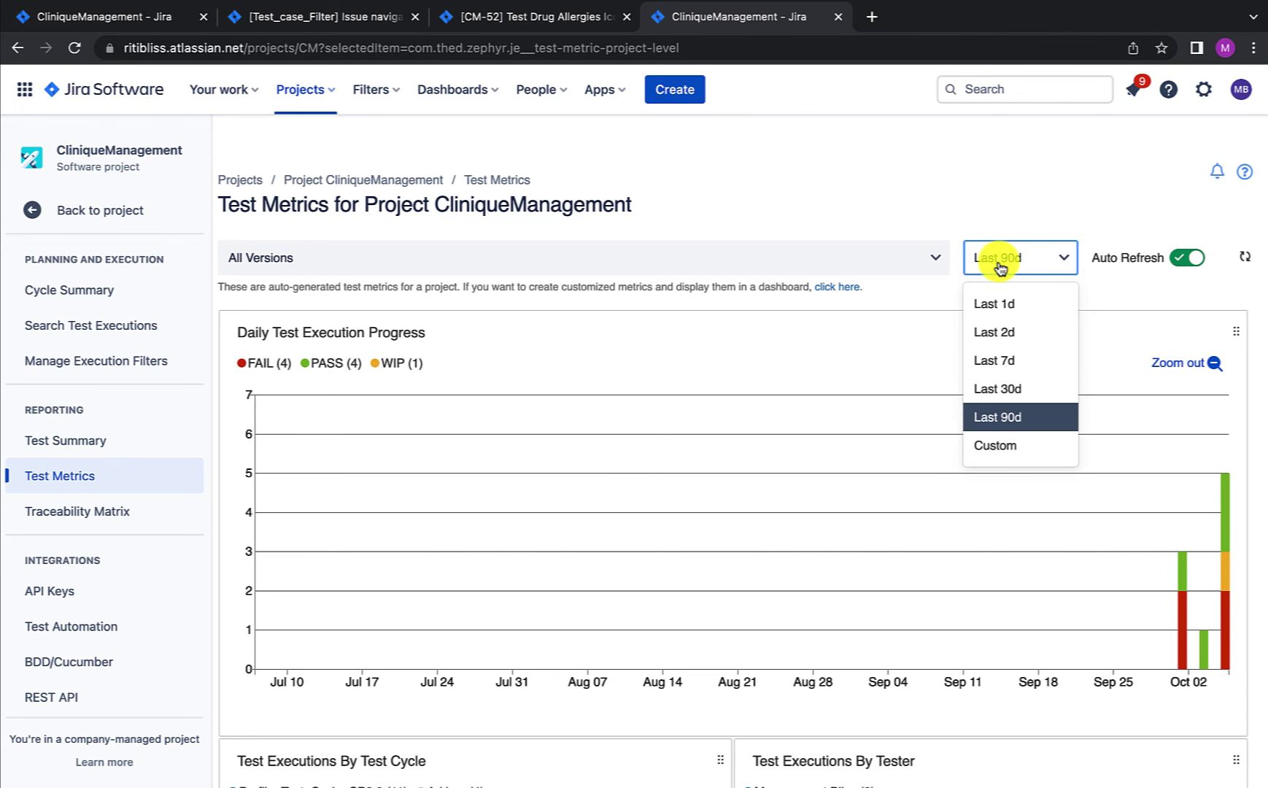
{"action": "left_click", "coordinate": [1014, 360]}
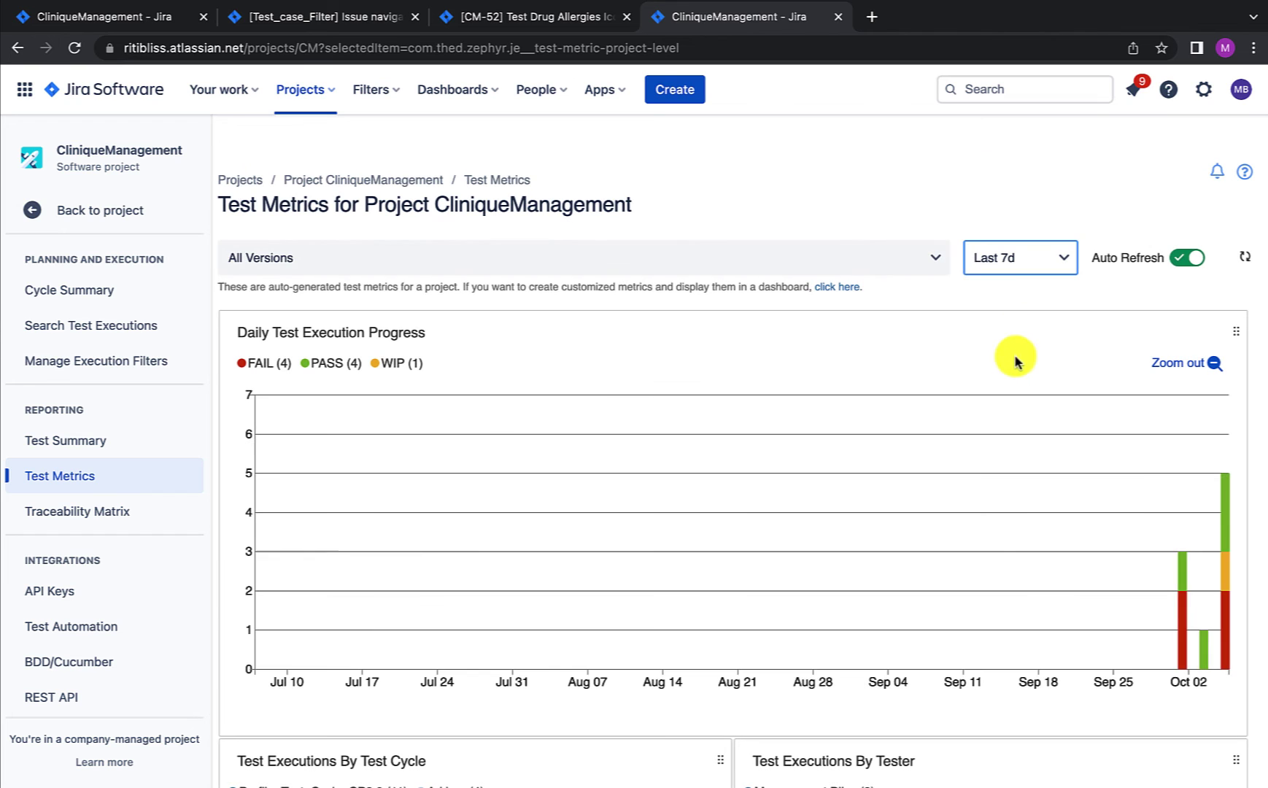
{"action": "left_click", "coordinate": [855, 259]}
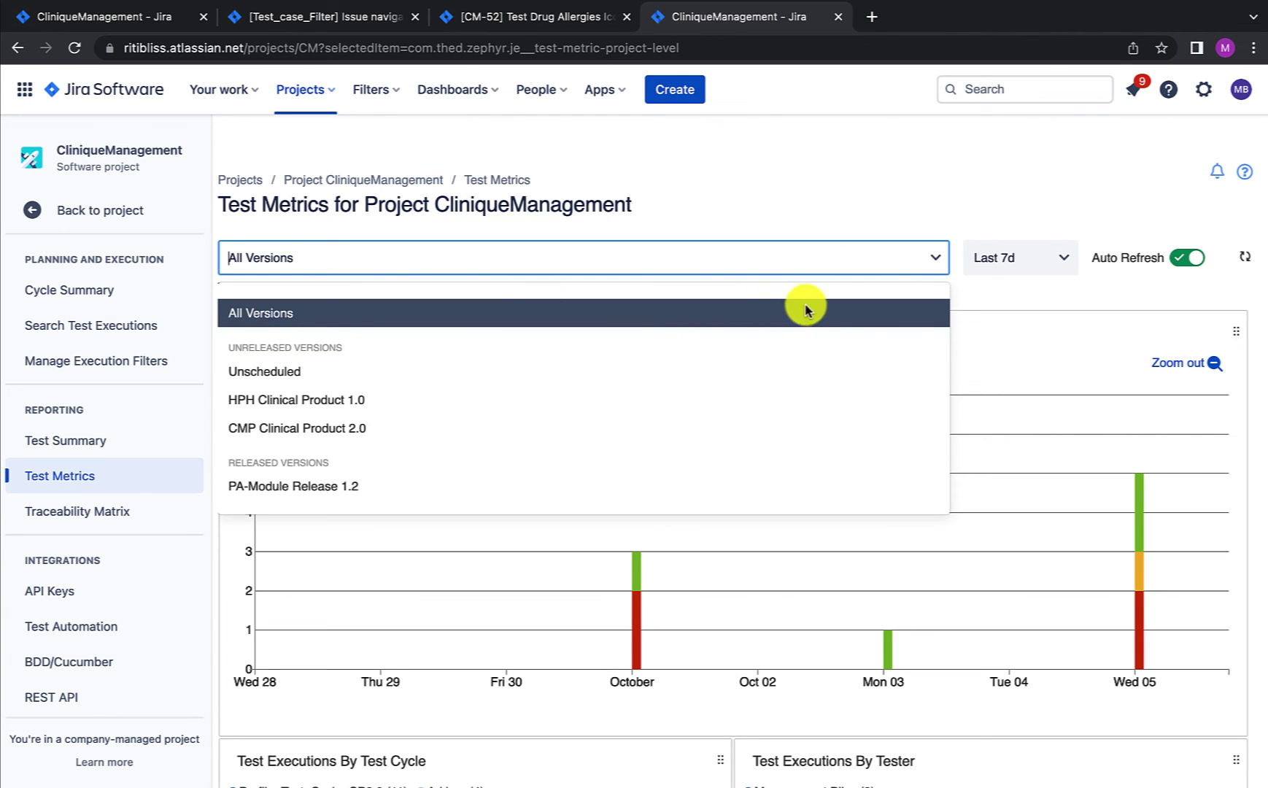
{"action": "left_click", "coordinate": [985, 298]}
Step: Review the charts (3 executions October 1, 1 October 3, 11 October 5) down to the Executions List
{"action": "scroll", "coordinate": [277, 243], "scroll_direction": "down", "scroll_amount": 1}
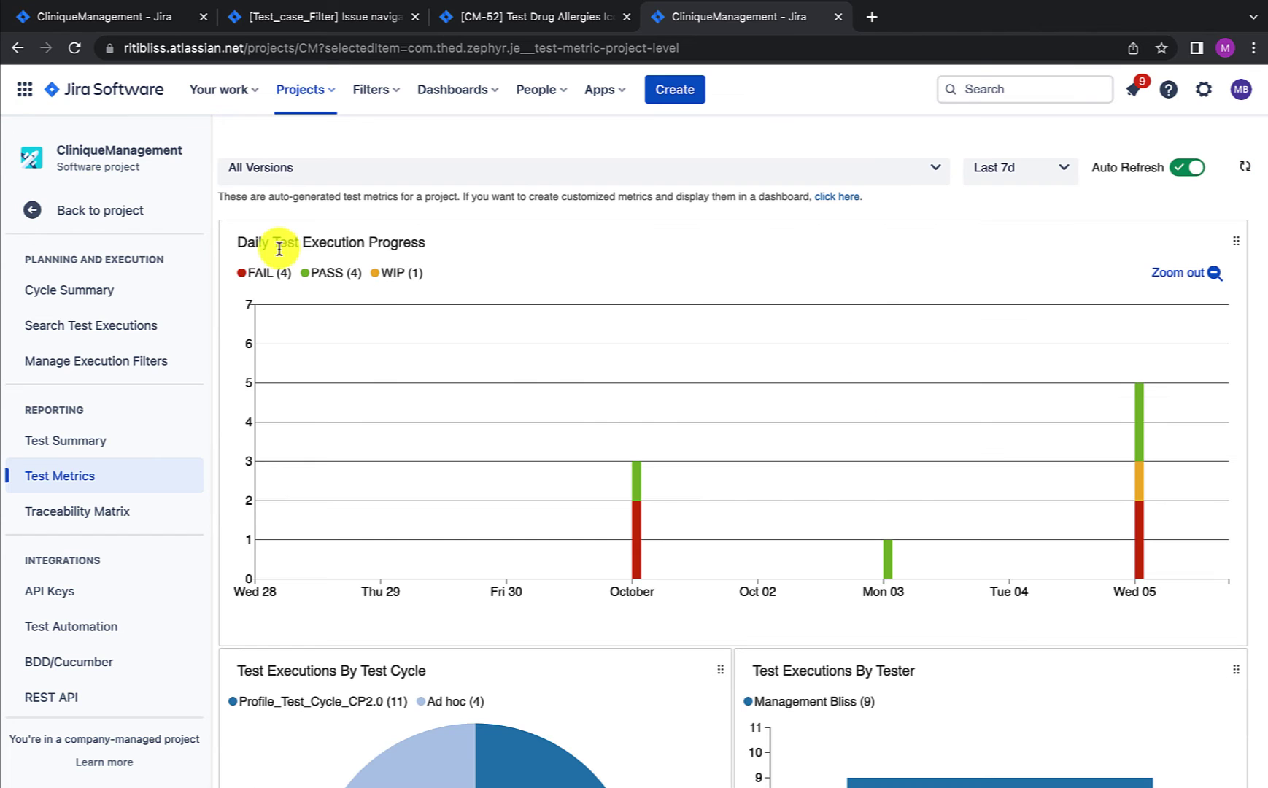
{"action": "scroll", "coordinate": [642, 399], "scroll_direction": "down", "scroll_amount": 1}
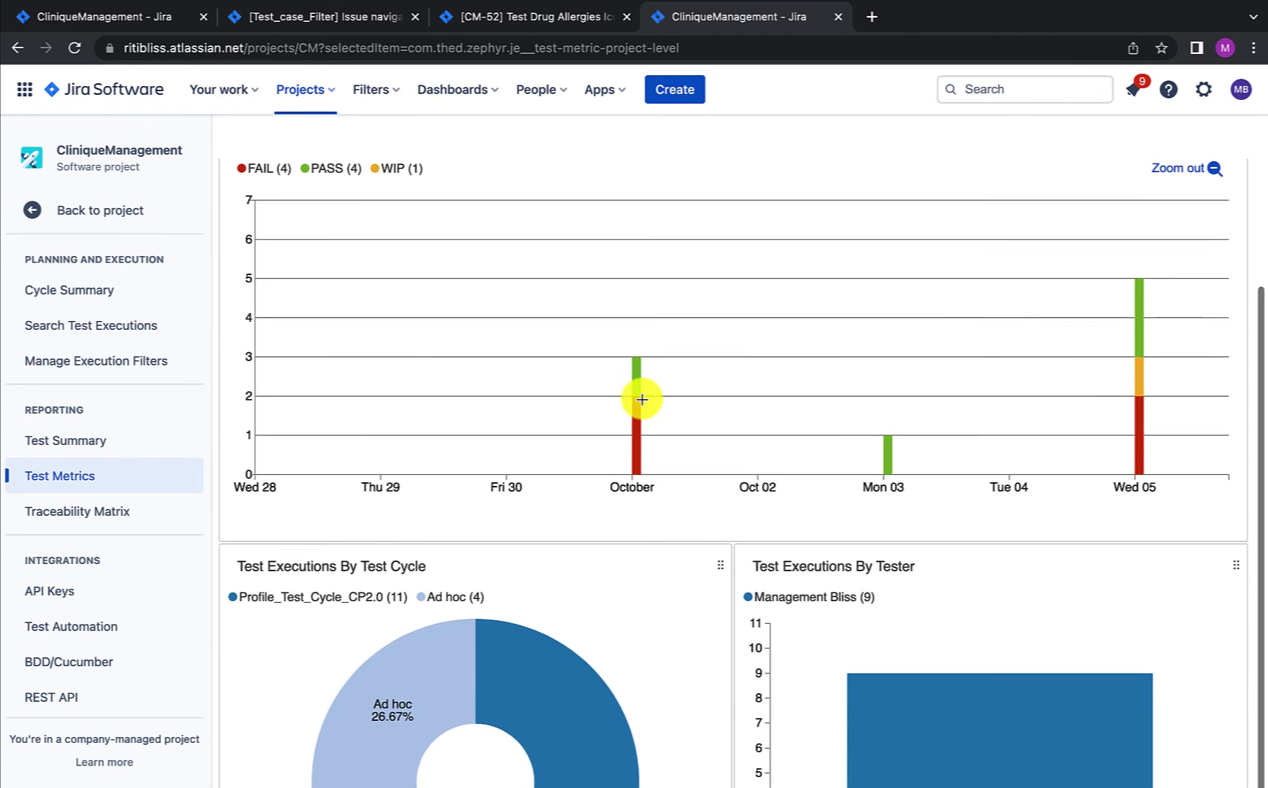
{"action": "scroll", "coordinate": [649, 445], "scroll_direction": "up", "scroll_amount": 1}
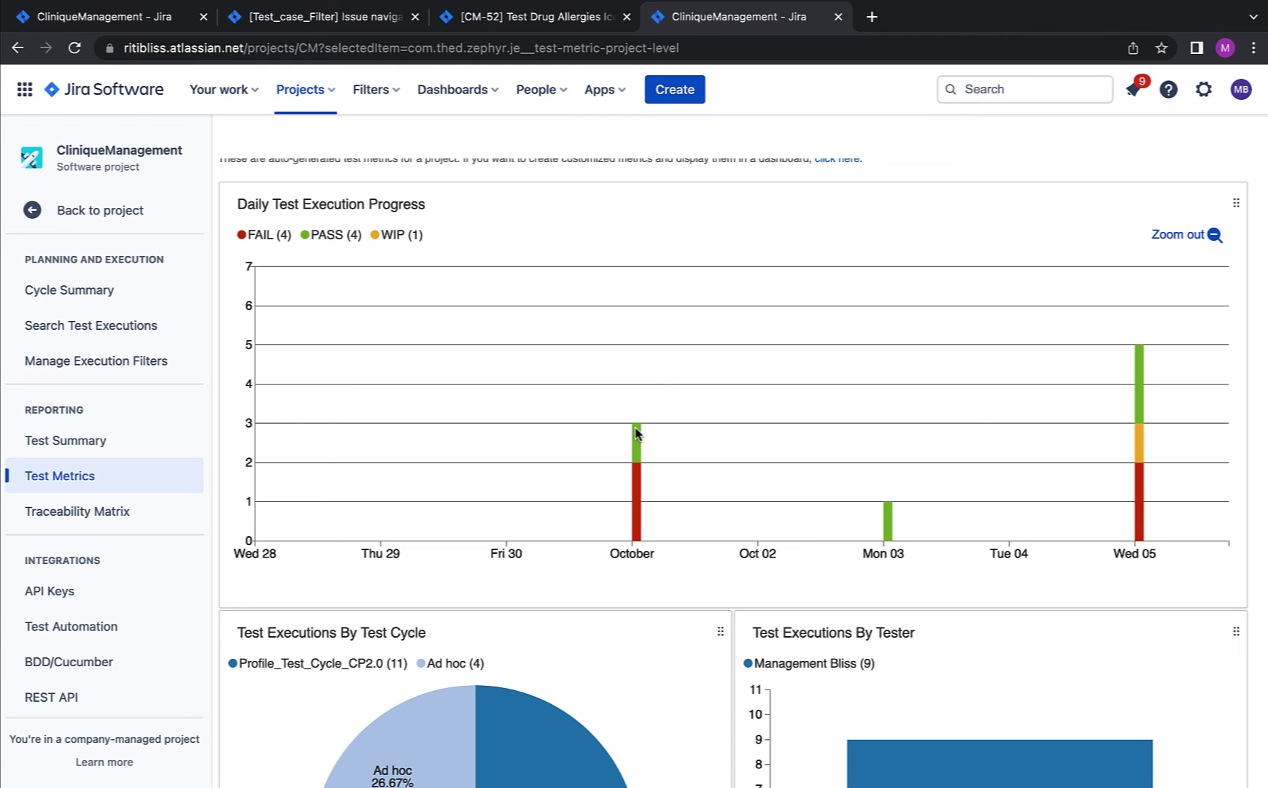
{"action": "scroll", "coordinate": [634, 433], "scroll_direction": "down", "scroll_amount": 3}
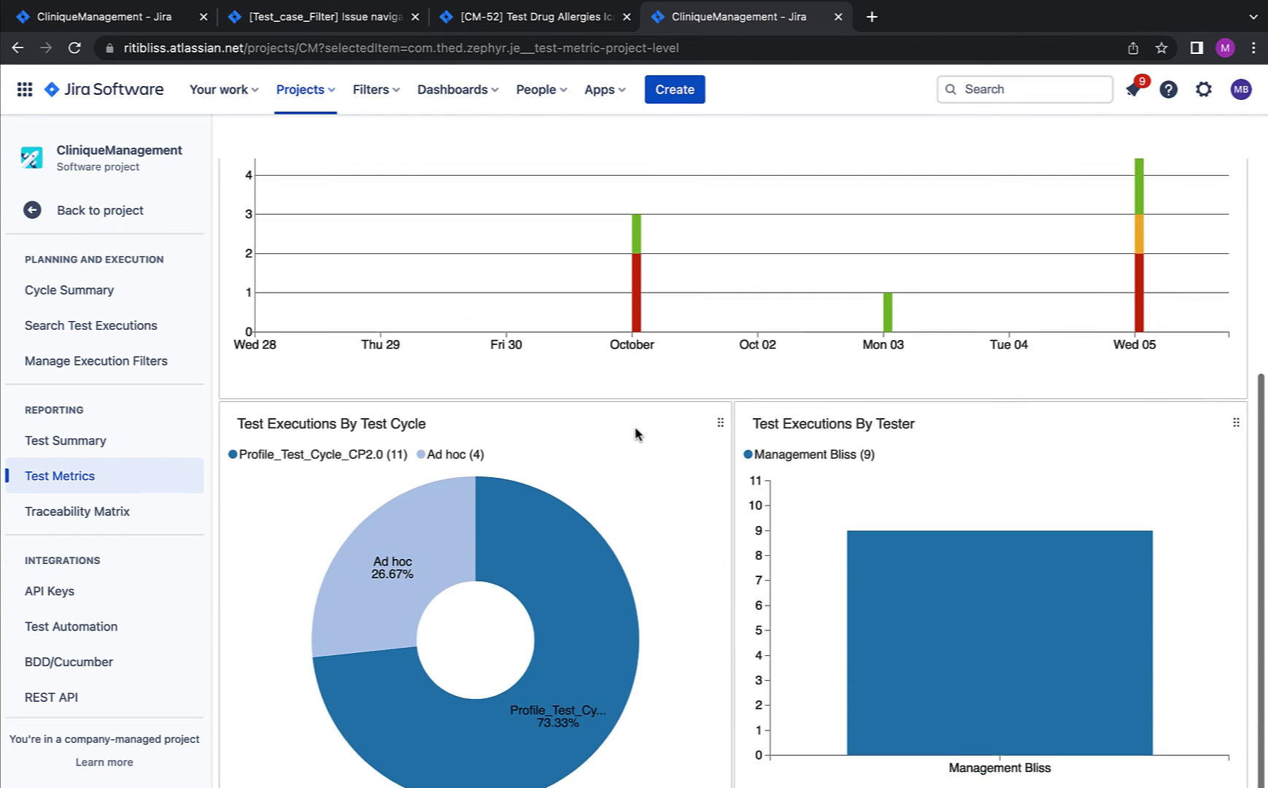
{"action": "scroll", "coordinate": [633, 437], "scroll_direction": "down", "scroll_amount": 1}
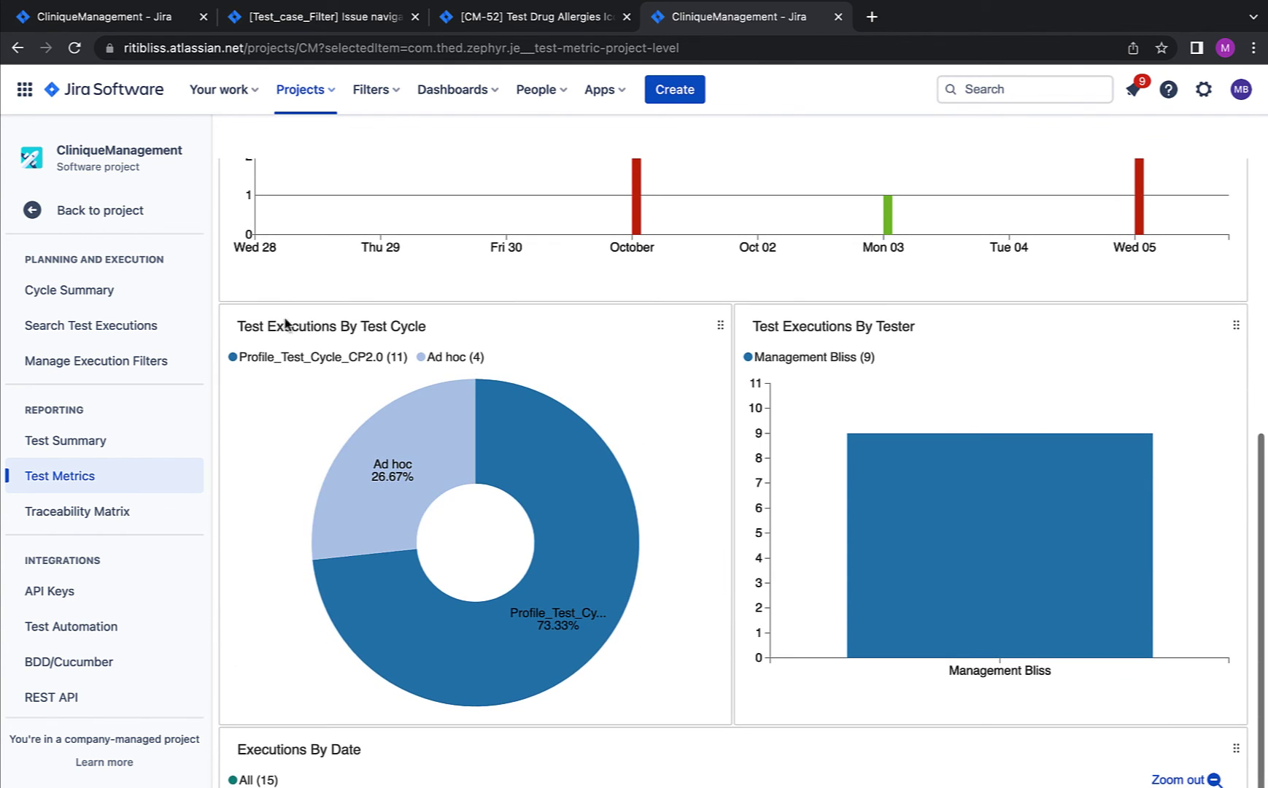
{"action": "scroll", "coordinate": [512, 359], "scroll_direction": "down", "scroll_amount": 1}
{"action": "mouse_move", "coordinate": [419, 396]}
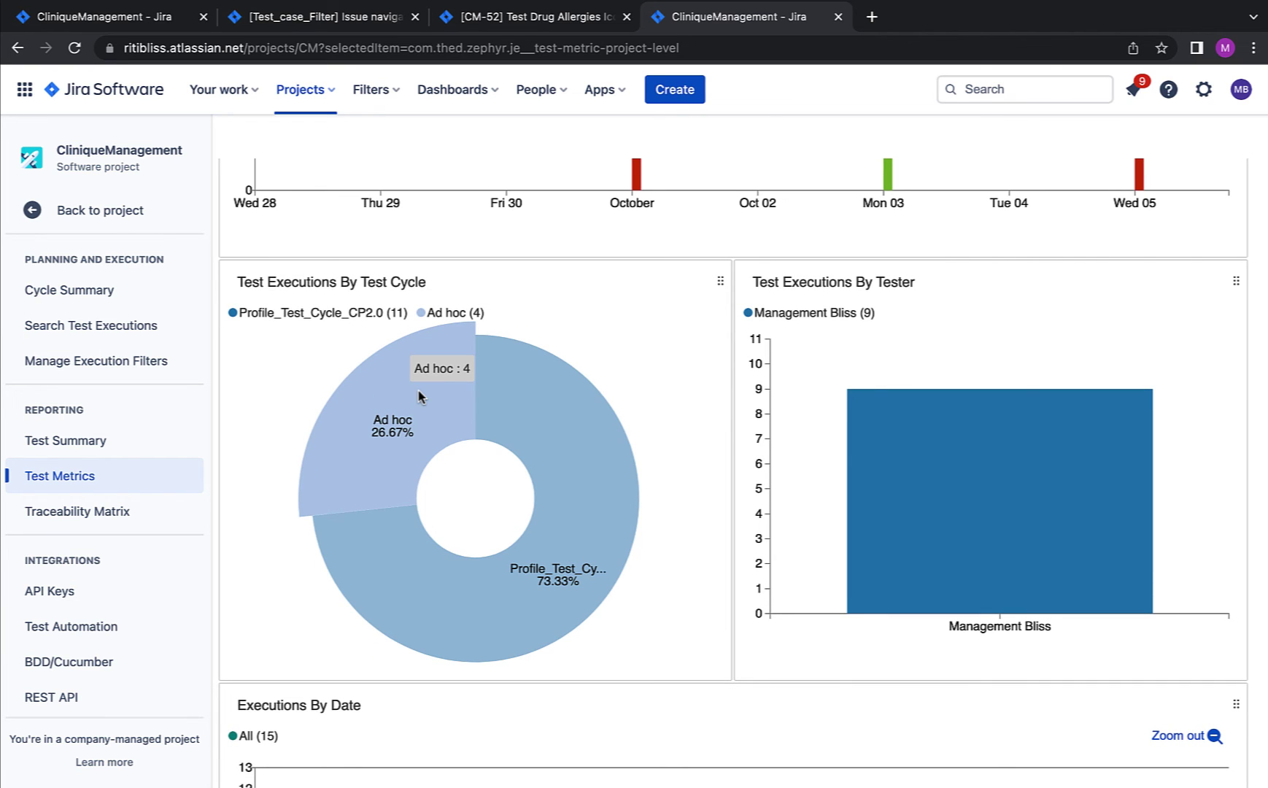
{"action": "scroll", "coordinate": [419, 396], "scroll_direction": "down", "scroll_amount": 1}
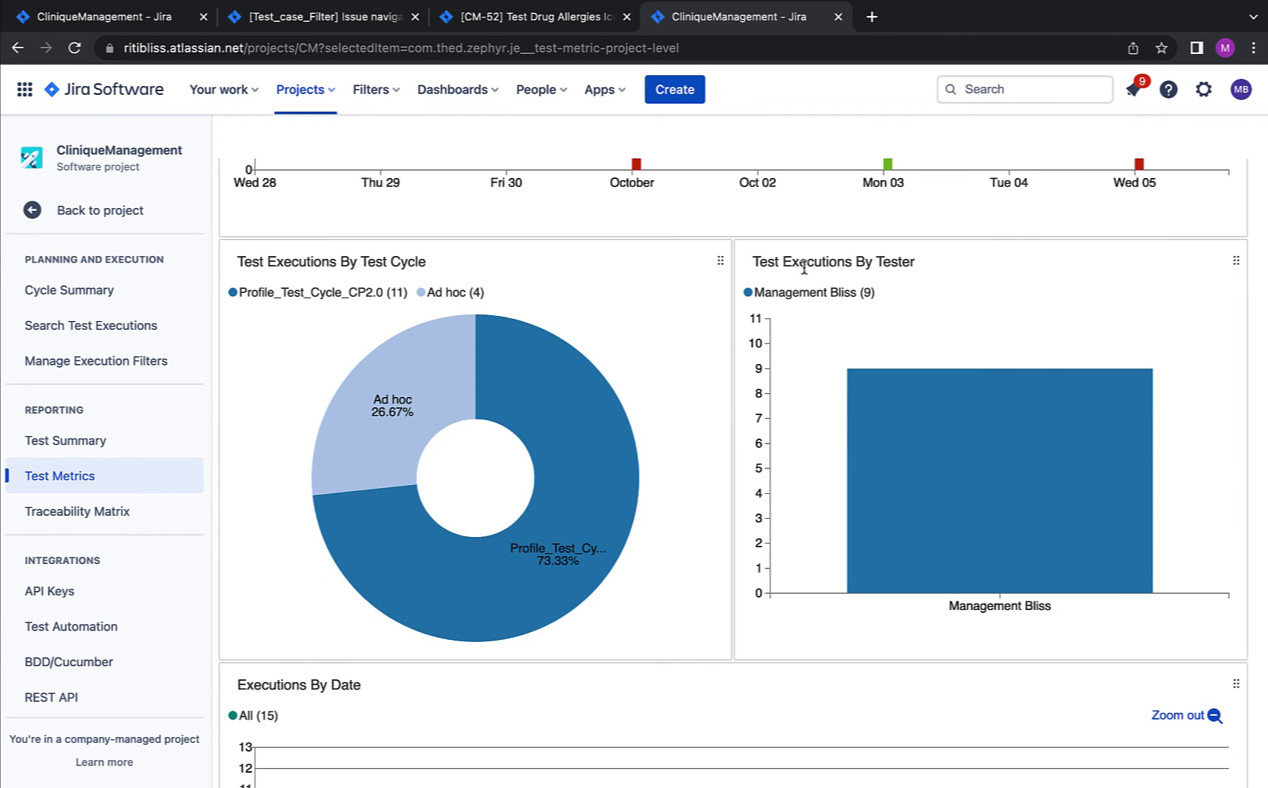
{"action": "mouse_move", "coordinate": [952, 427]}
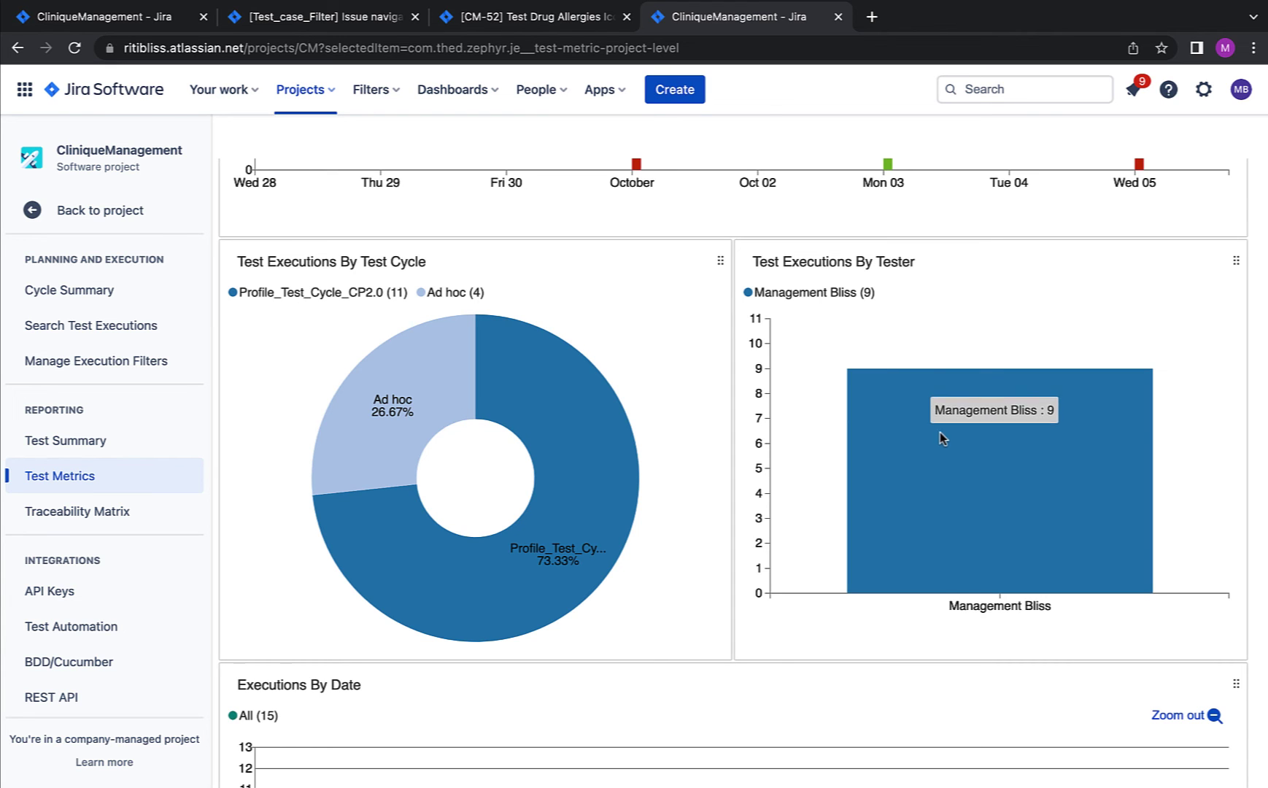
{"action": "scroll", "coordinate": [986, 450], "scroll_direction": "down", "scroll_amount": 3}
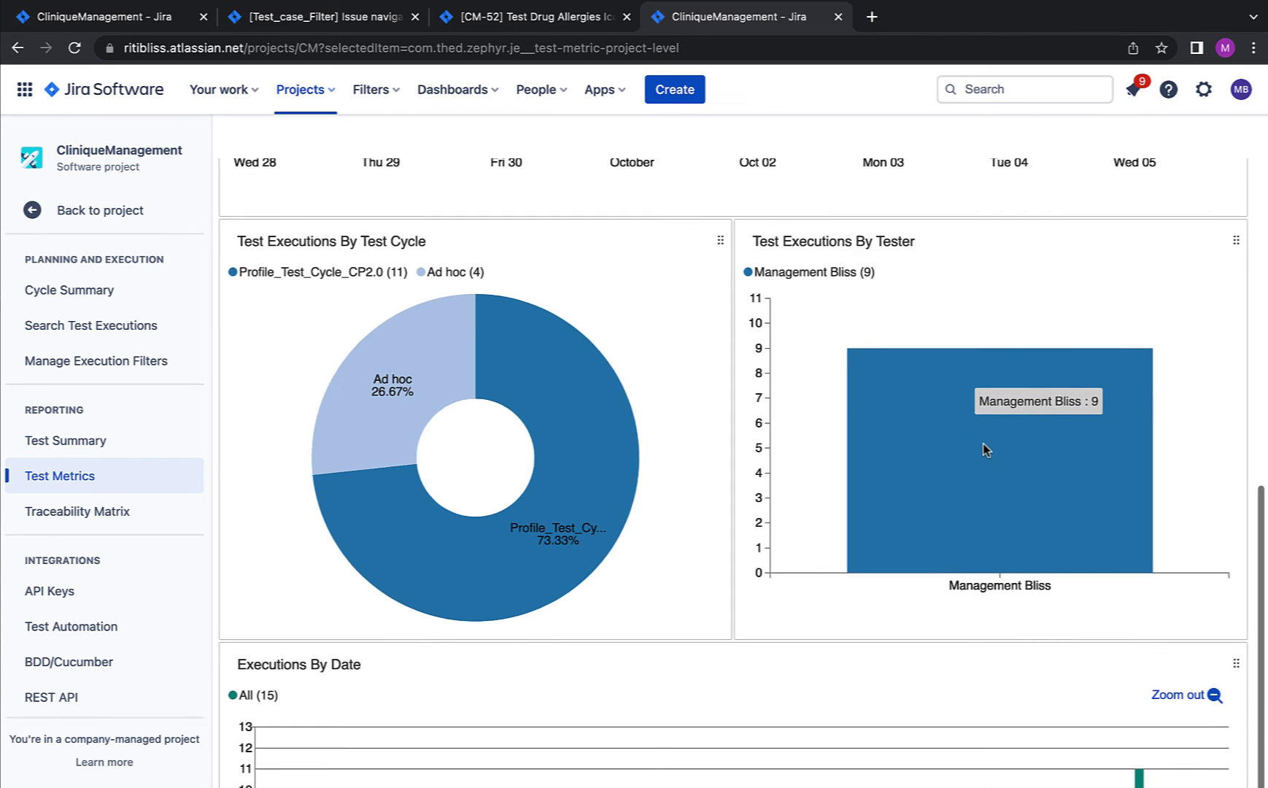
{"action": "scroll", "coordinate": [691, 538], "scroll_direction": "down", "scroll_amount": 2}
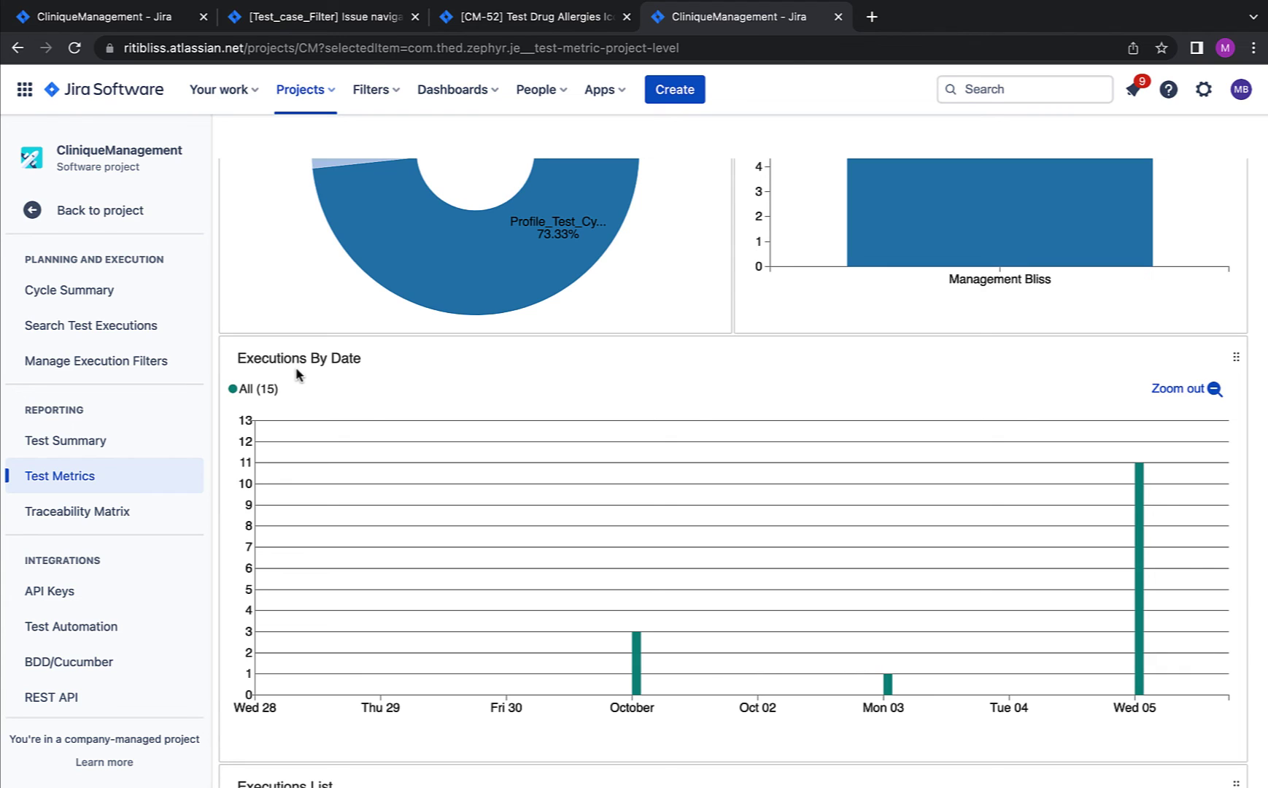
{"action": "scroll", "coordinate": [263, 375], "scroll_direction": "down", "scroll_amount": 1}
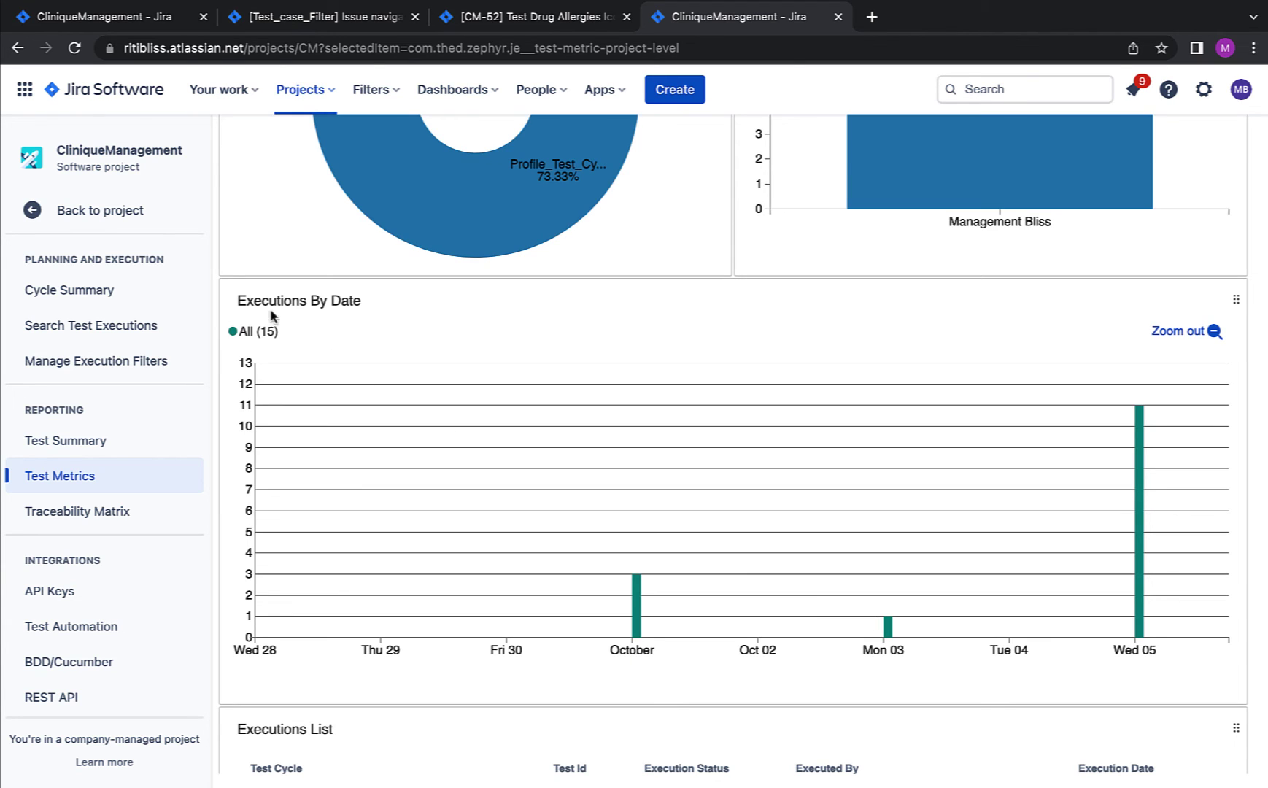
{"action": "mouse_move", "coordinate": [1140, 592]}
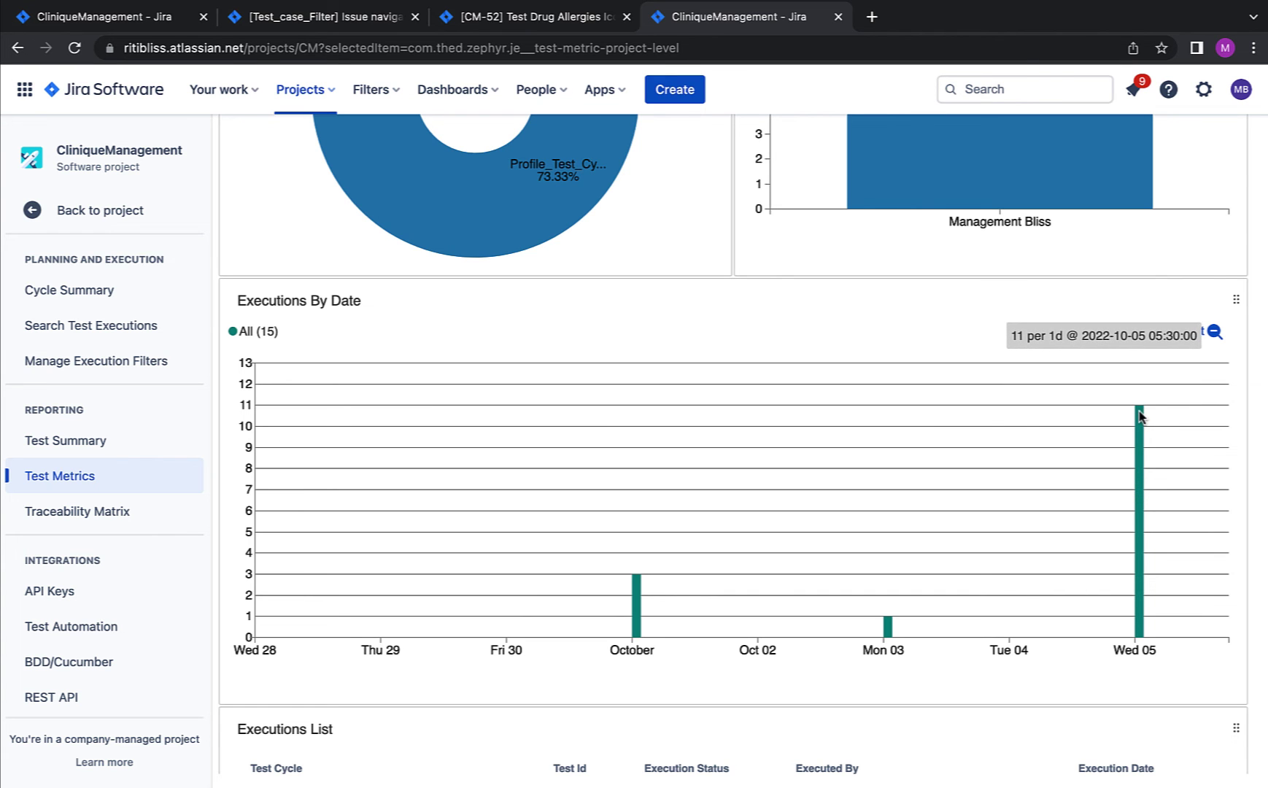
{"action": "scroll", "coordinate": [985, 591], "scroll_direction": "down", "scroll_amount": 3}
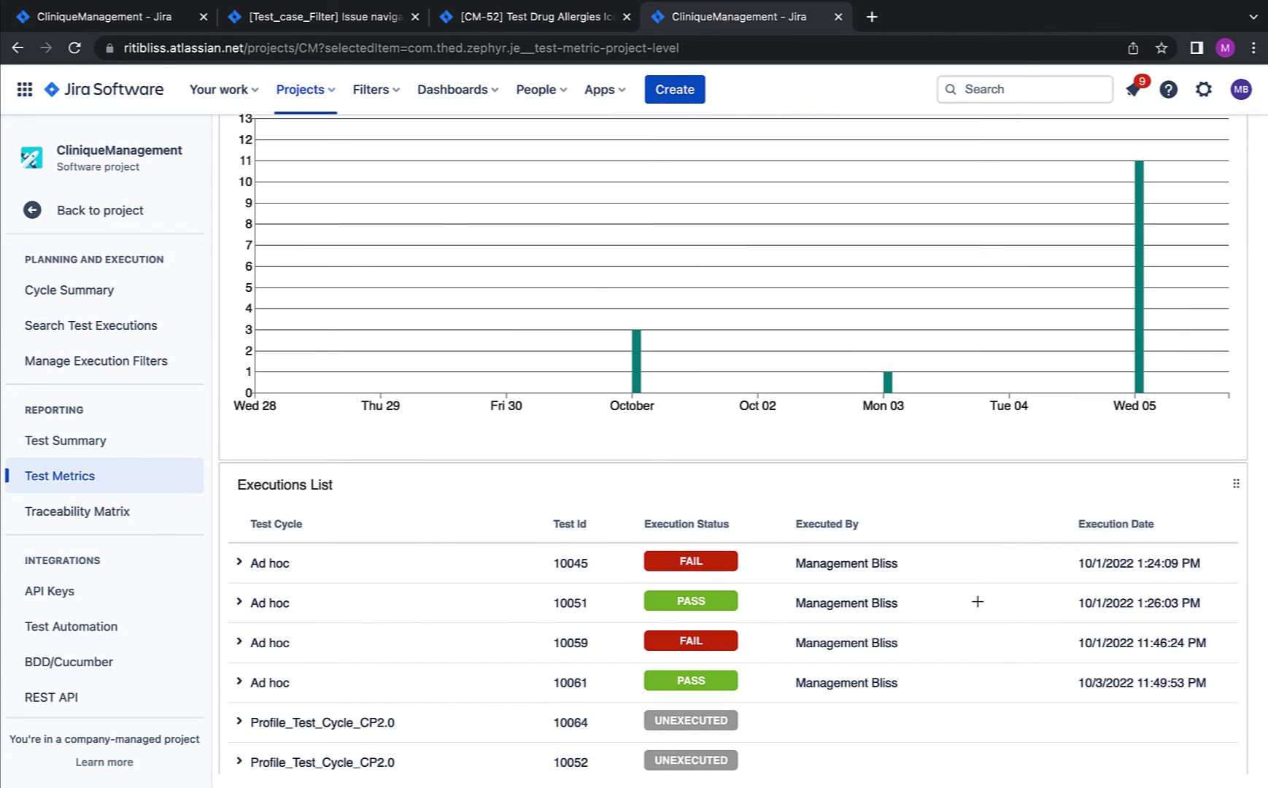
{"action": "scroll", "coordinate": [977, 601], "scroll_direction": "down", "scroll_amount": 4}
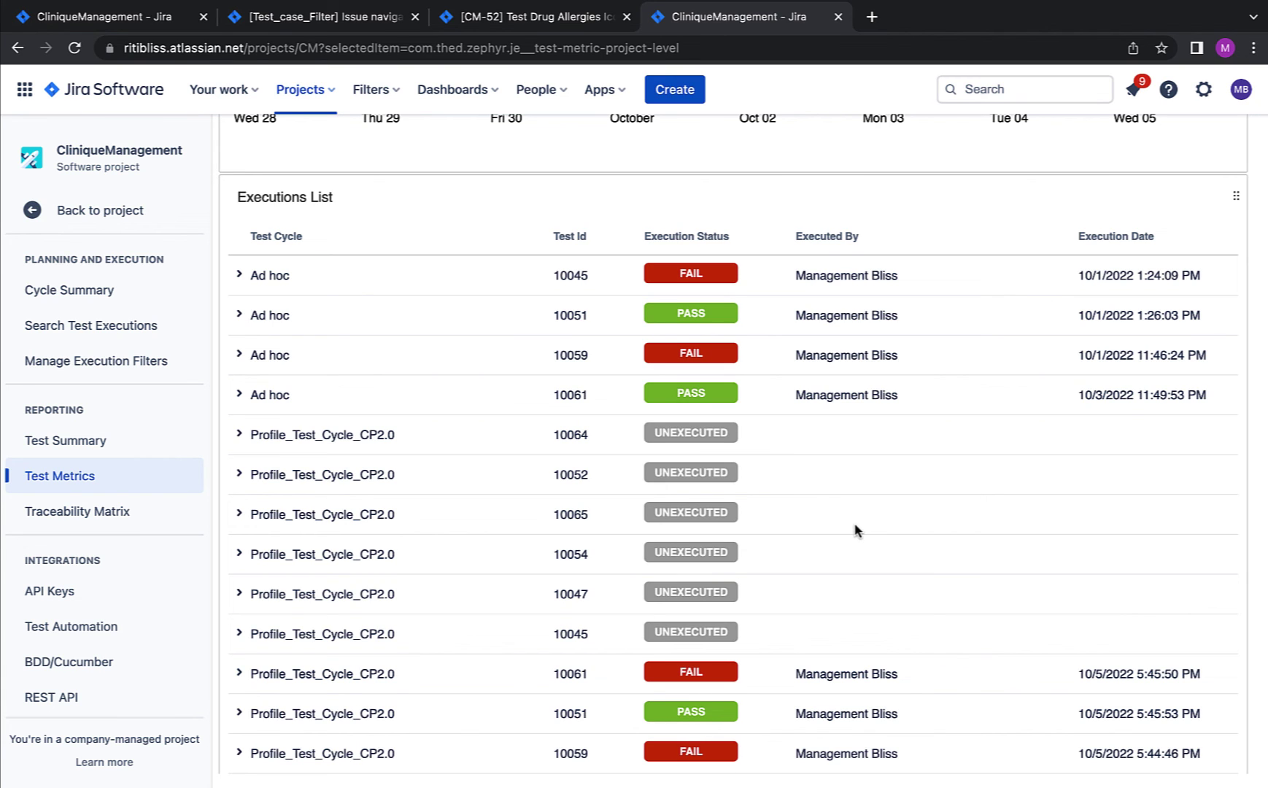
{"action": "scroll", "coordinate": [857, 530], "scroll_direction": "down", "scroll_amount": 1}
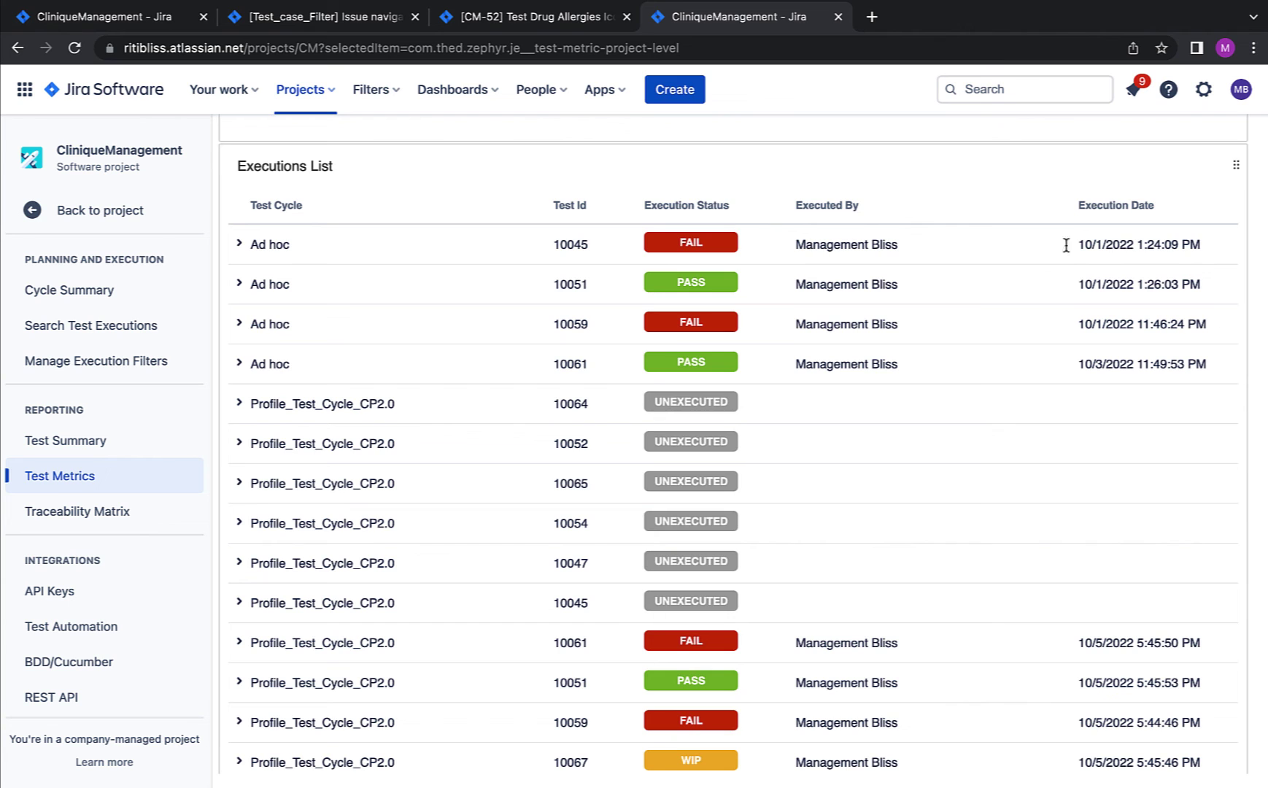
{"action": "scroll", "coordinate": [1021, 326], "scroll_direction": "down", "scroll_amount": 1}
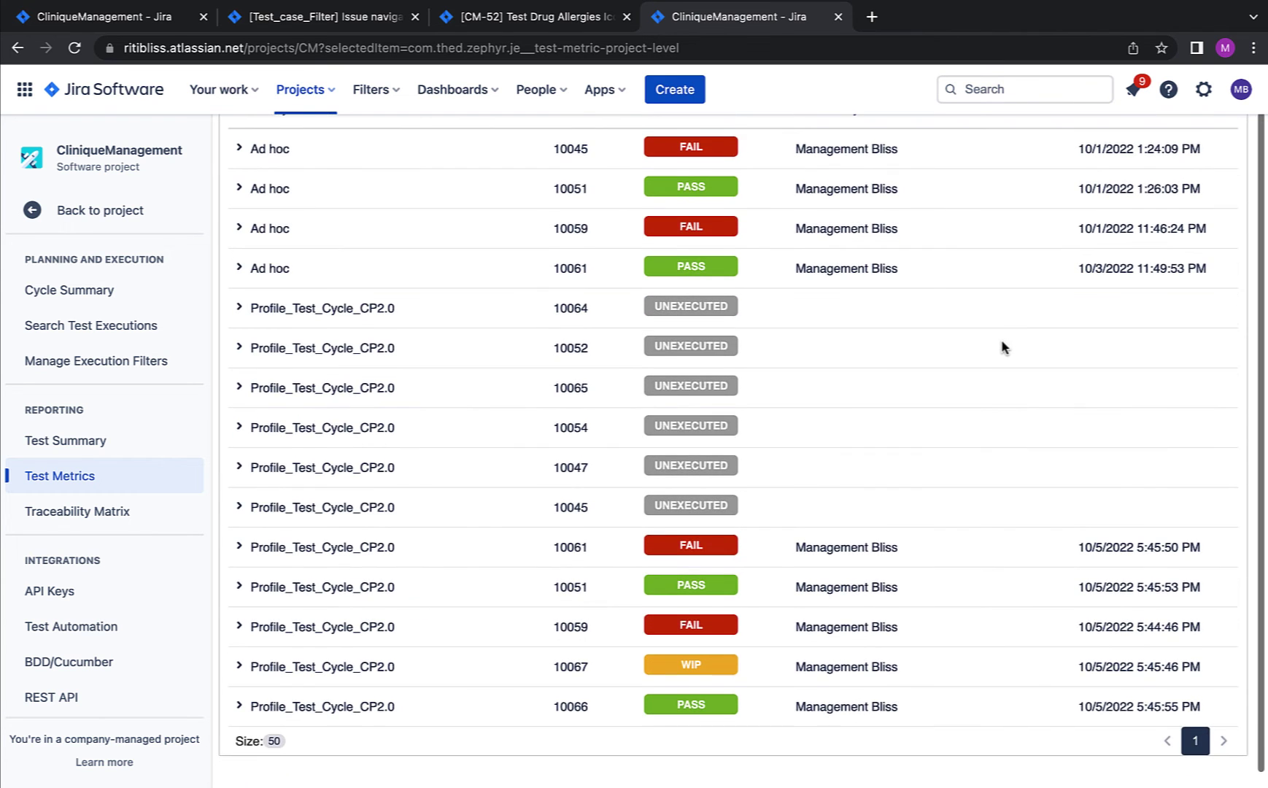
{"action": "scroll", "coordinate": [1005, 348], "scroll_direction": "up", "scroll_amount": 1}
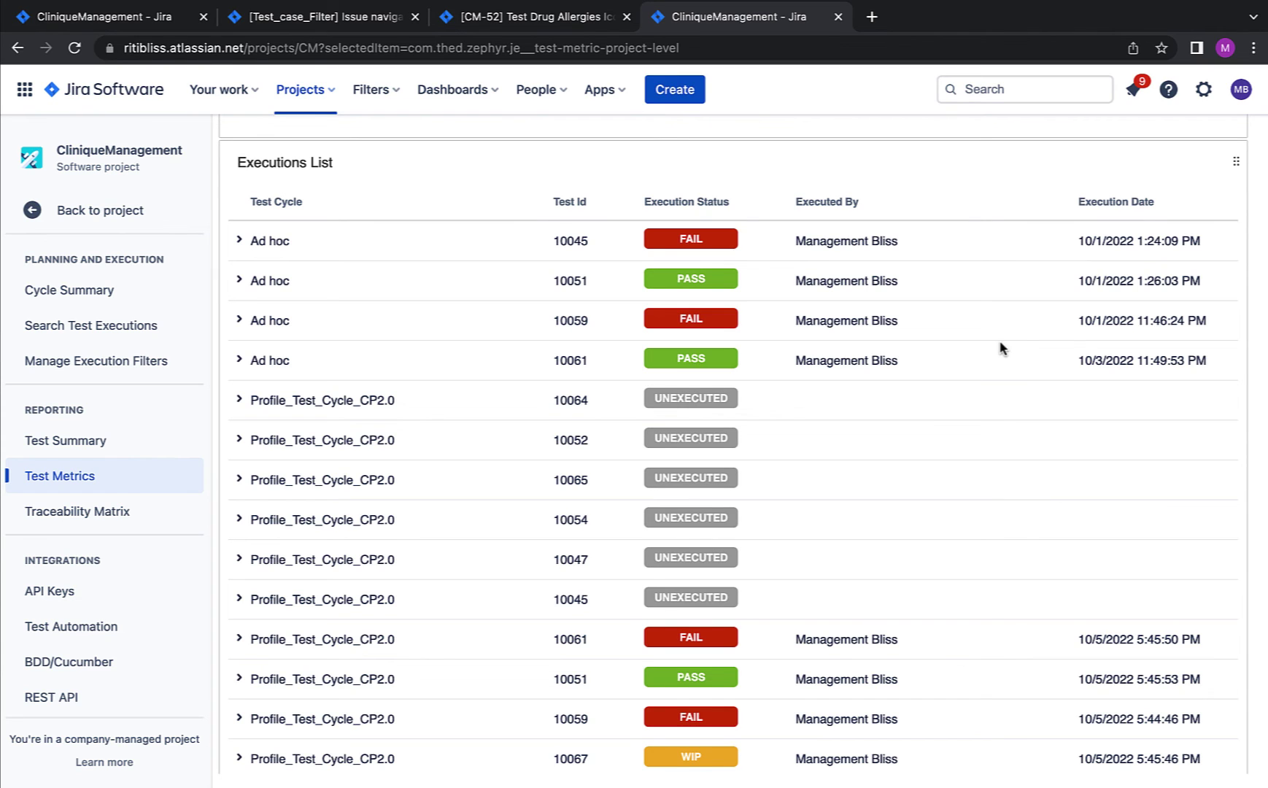
Step: Open the Traceability Matrix listing 40 requirements with their linked tests, executions and defects
{"action": "left_click", "coordinate": [113, 511]}
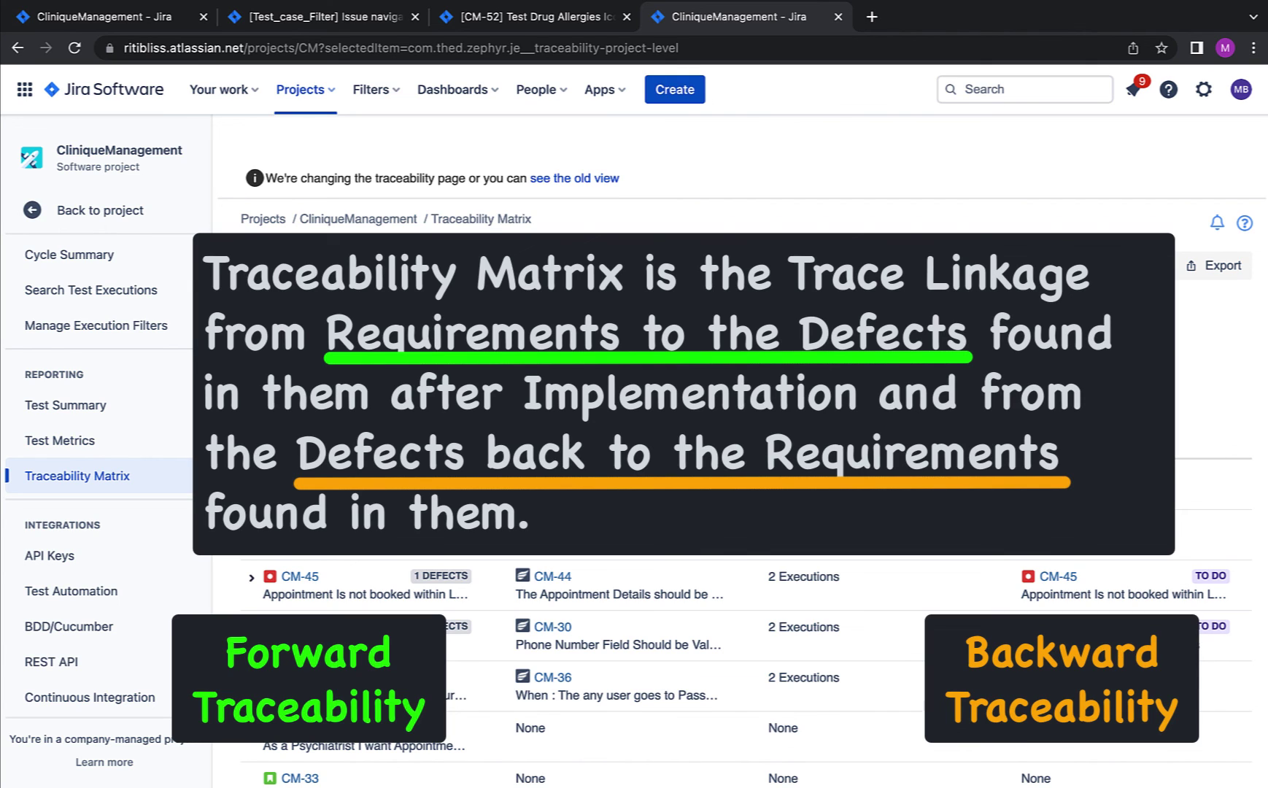
{"action": "scroll", "coordinate": [737, 511], "scroll_direction": "down", "scroll_amount": 1}
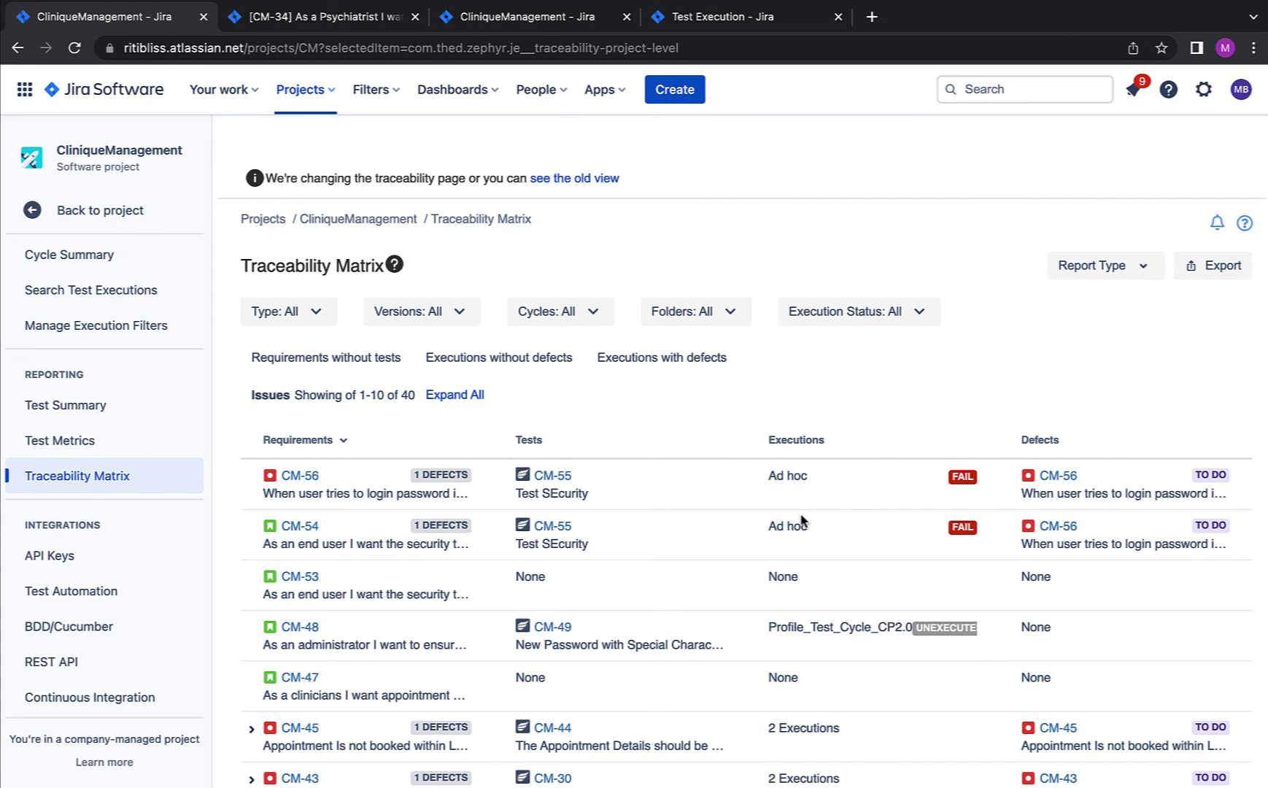
{"action": "left_click", "coordinate": [269, 314]}
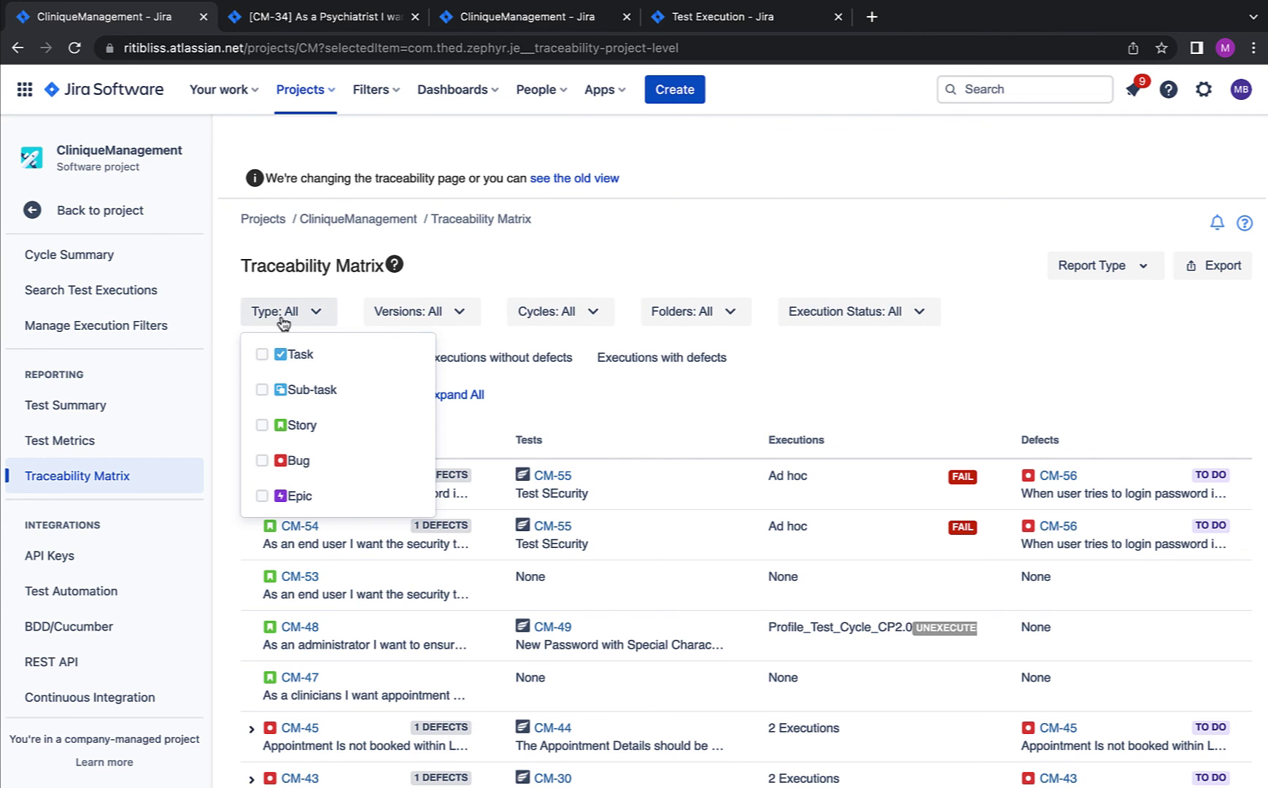
{"action": "left_click", "coordinate": [406, 321]}
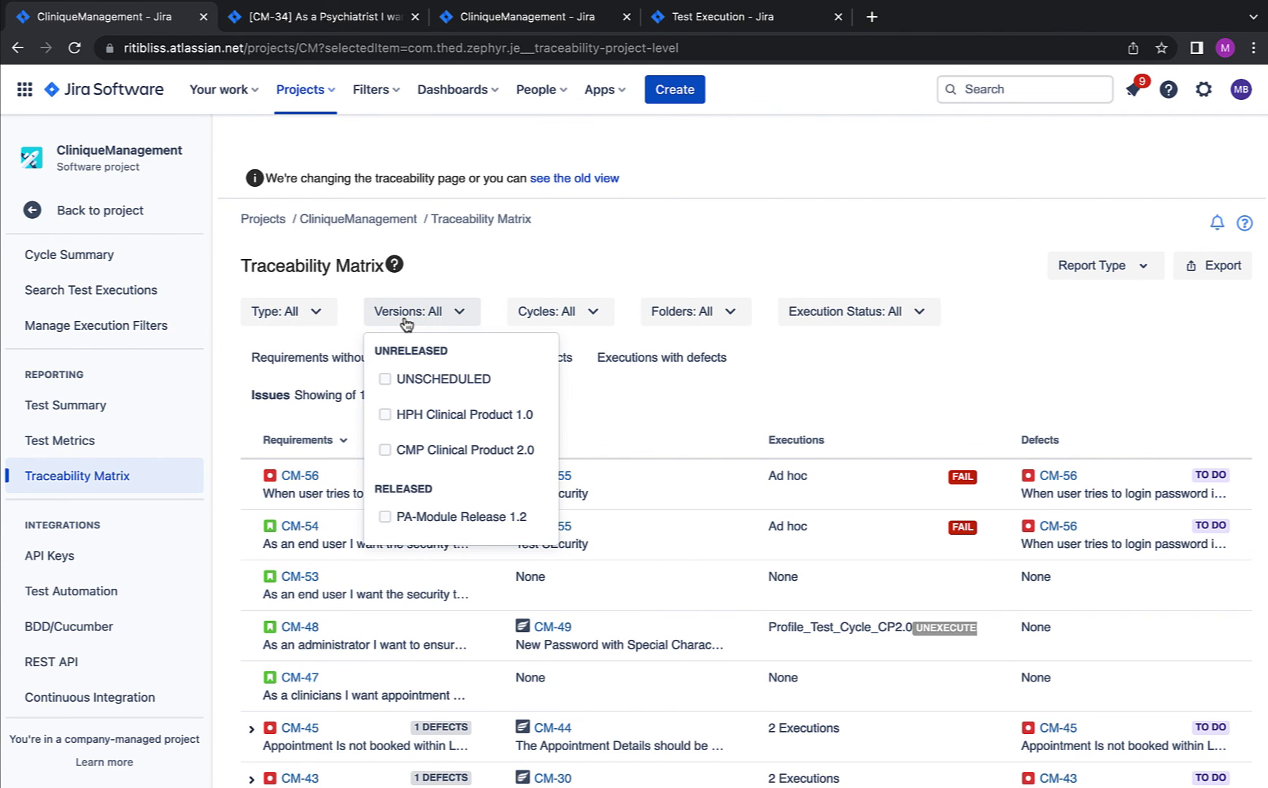
{"action": "left_click", "coordinate": [608, 317]}
{"action": "left_click", "coordinate": [676, 313]}
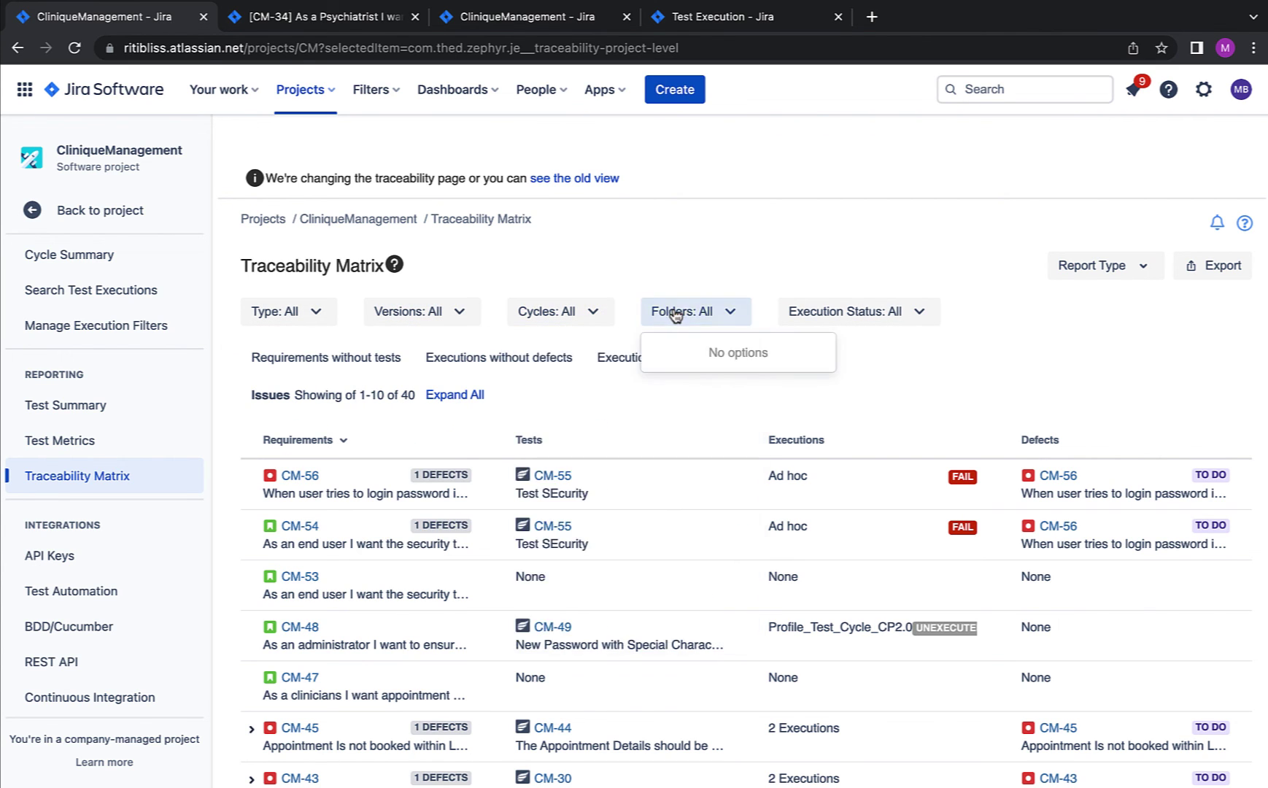
{"action": "left_click", "coordinate": [821, 315]}
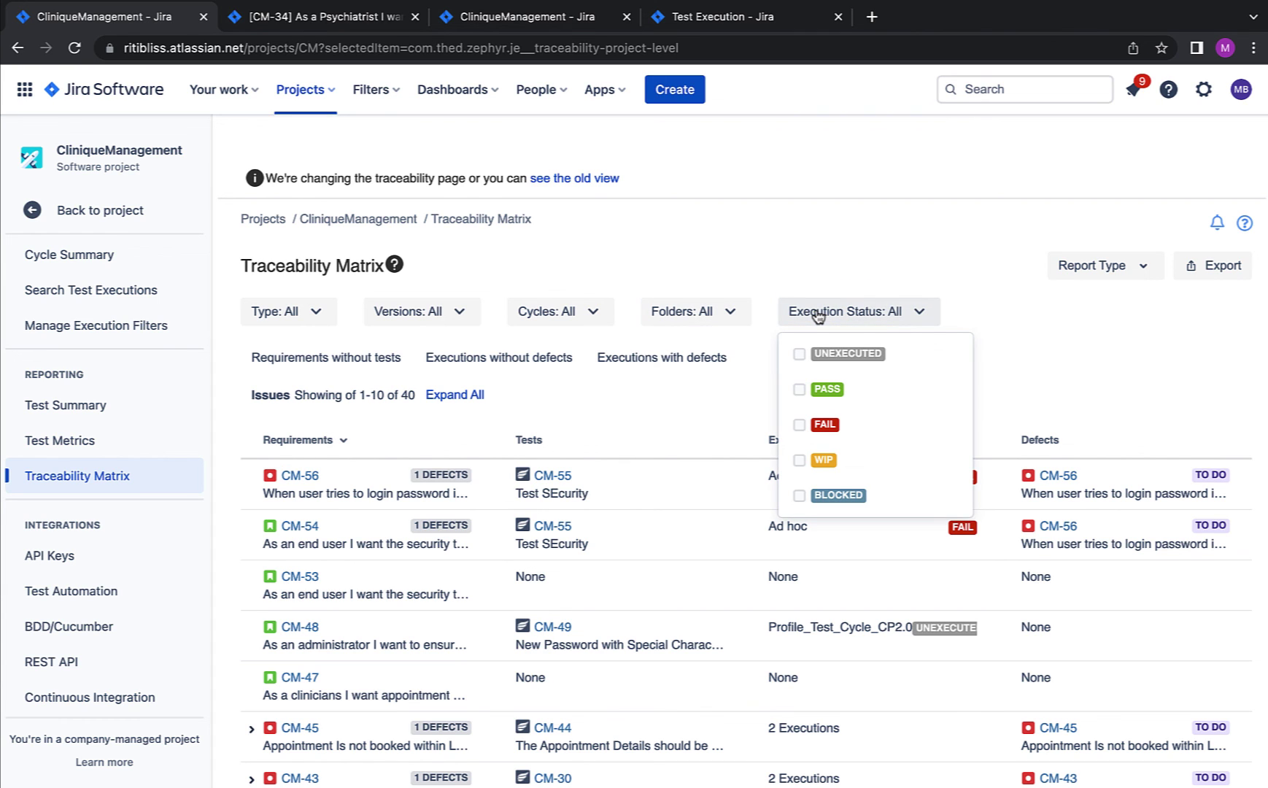
{"action": "left_click", "coordinate": [742, 275]}
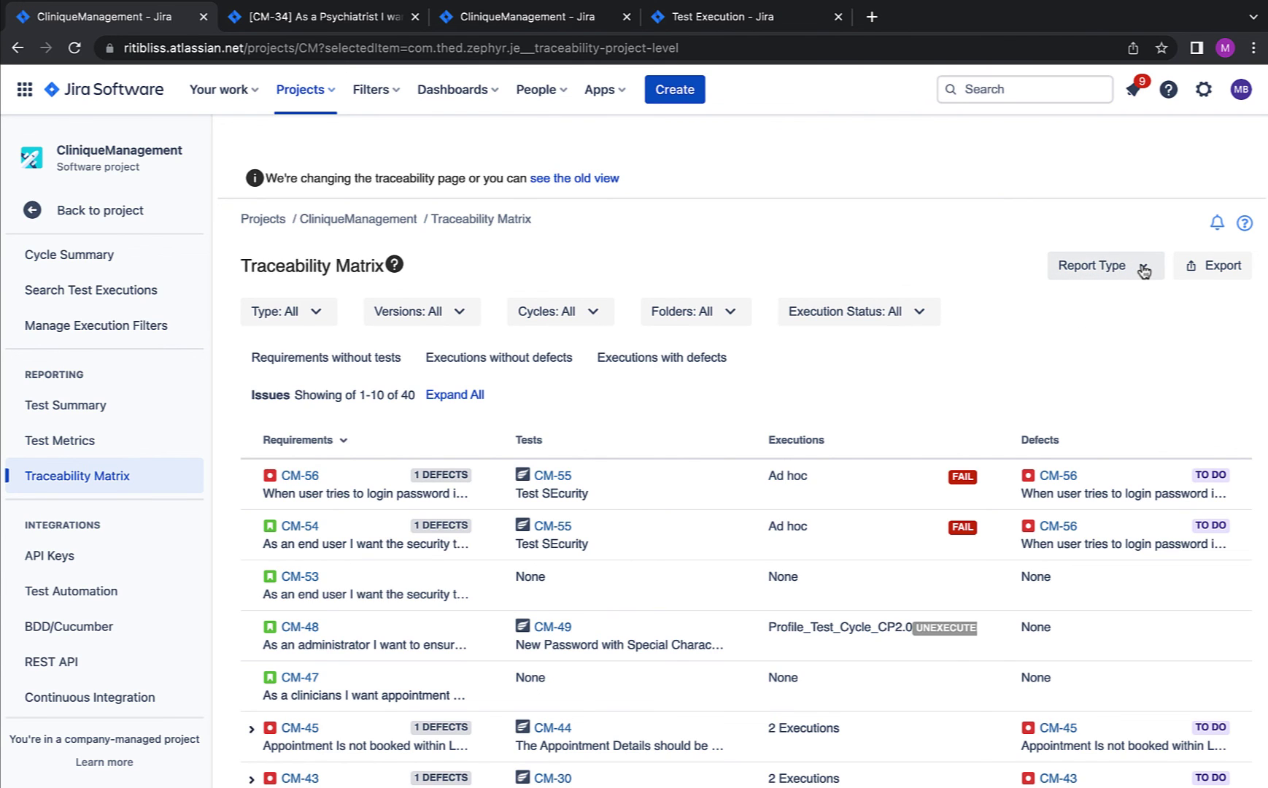
{"action": "left_click", "coordinate": [1144, 272]}
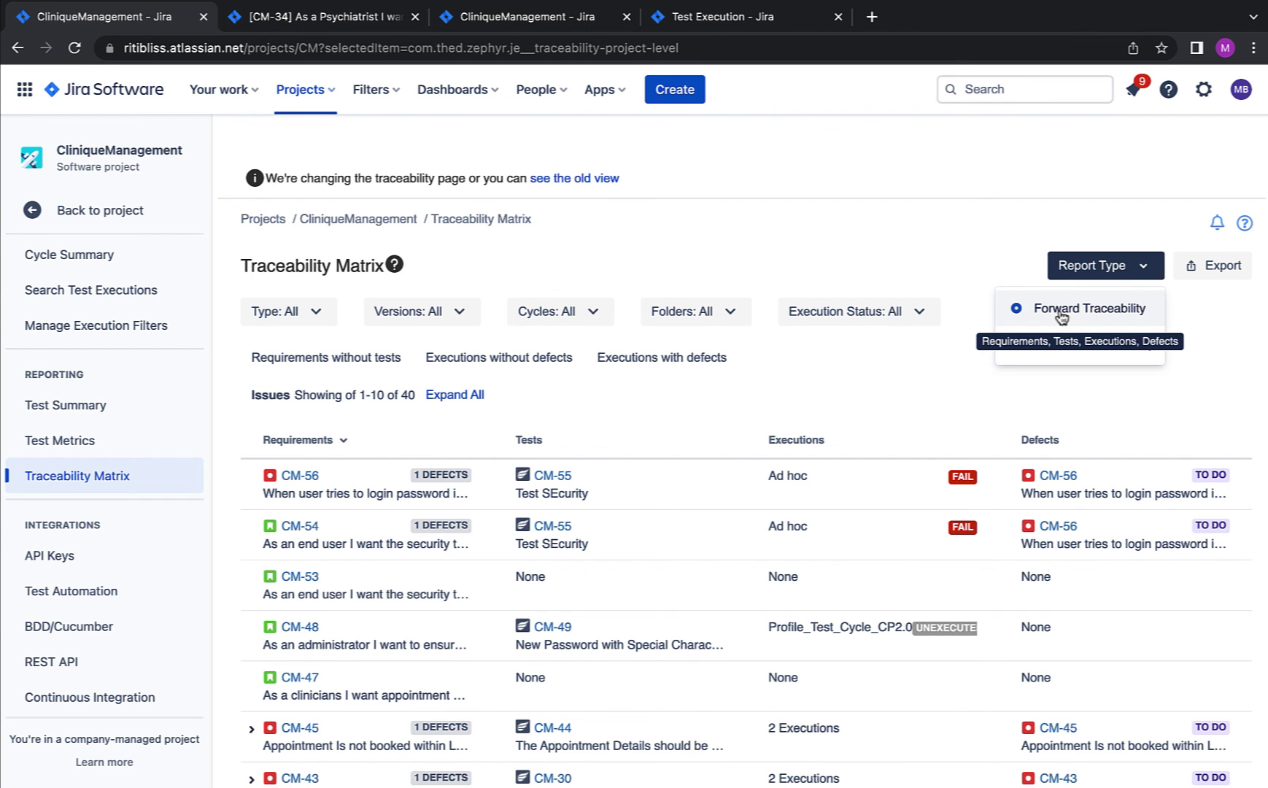
{"action": "left_click", "coordinate": [977, 388]}
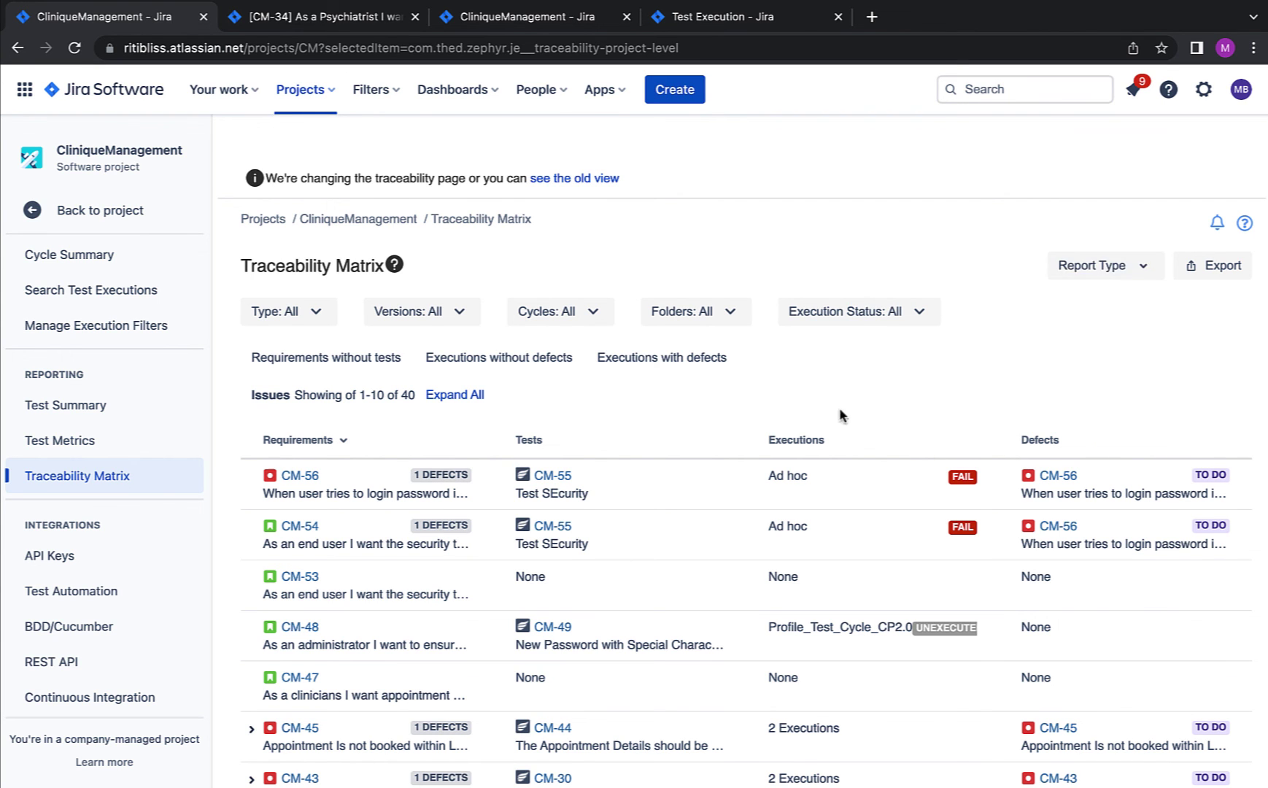
{"action": "scroll", "coordinate": [584, 459], "scroll_direction": "down", "scroll_amount": 1}
{"action": "scroll", "coordinate": [548, 467], "scroll_direction": "up", "scroll_amount": 1}
{"action": "scroll", "coordinate": [546, 465], "scroll_direction": "down", "scroll_amount": 5}
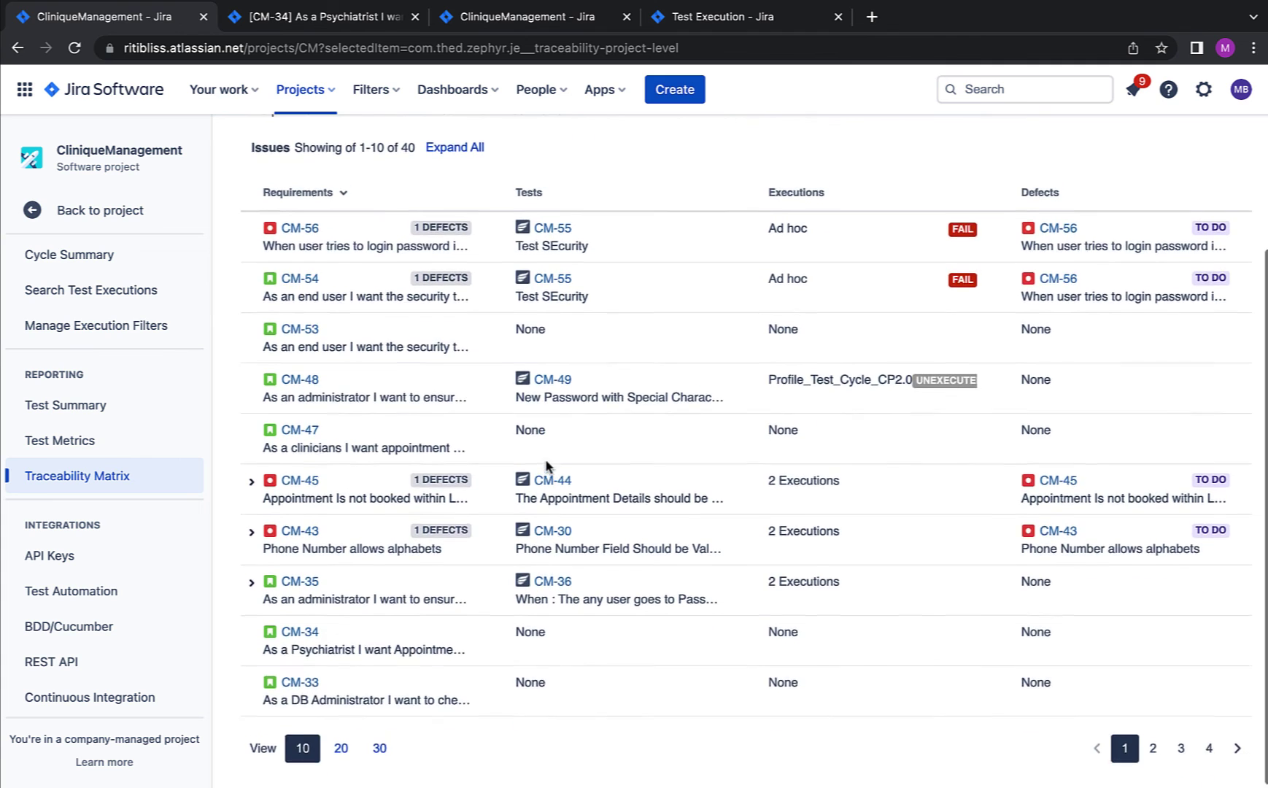
{"action": "scroll", "coordinate": [549, 465], "scroll_direction": "up", "scroll_amount": 5}
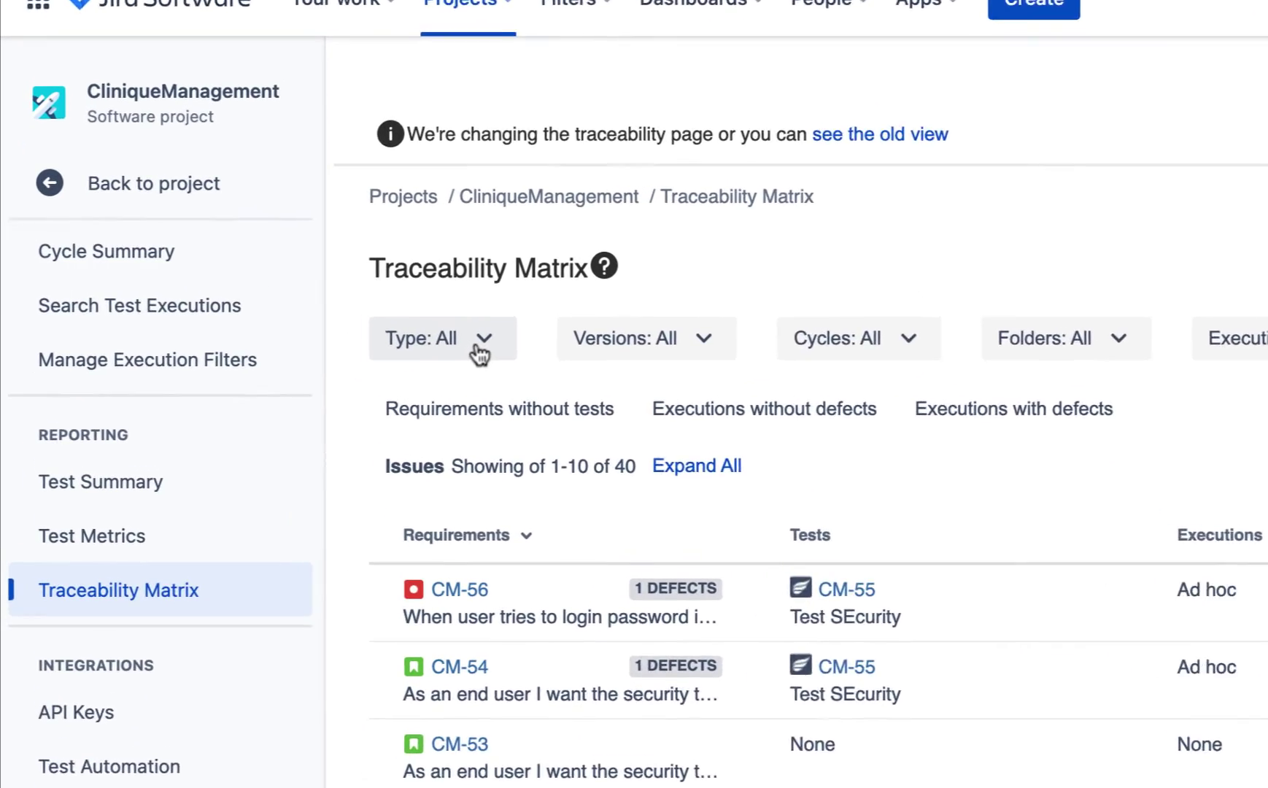
Step: Check Story and Epic in the Type filter, leaving 32 requirements with CM-54 first
{"action": "left_click", "coordinate": [481, 346]}
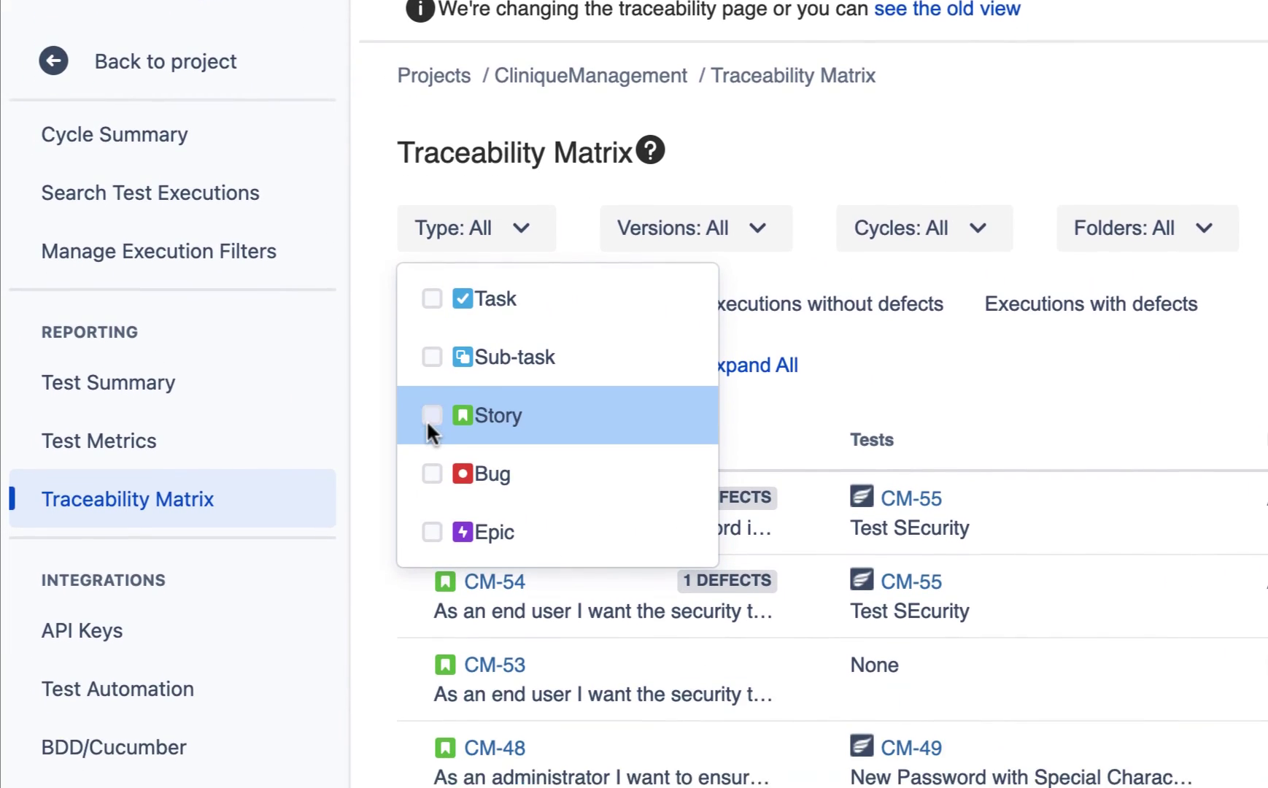
{"action": "left_click", "coordinate": [431, 531]}
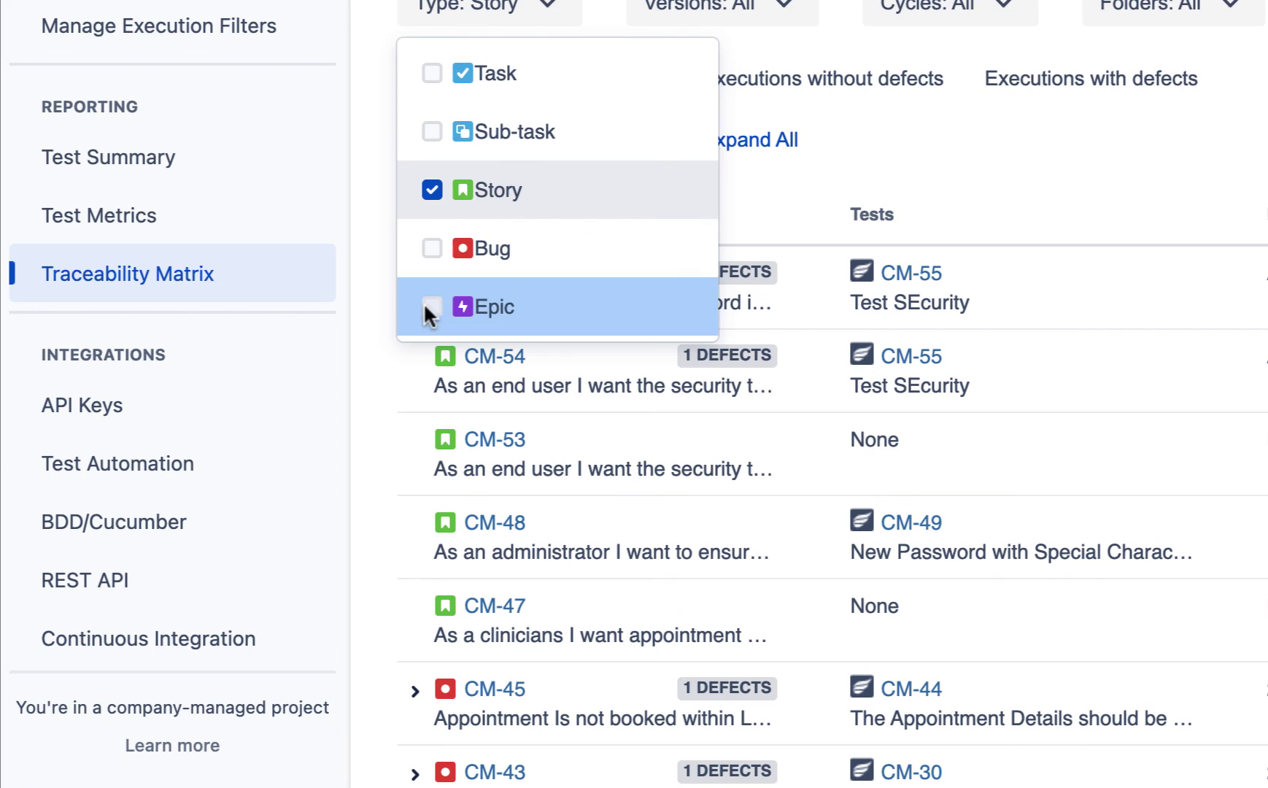
{"action": "left_click", "coordinate": [428, 359]}
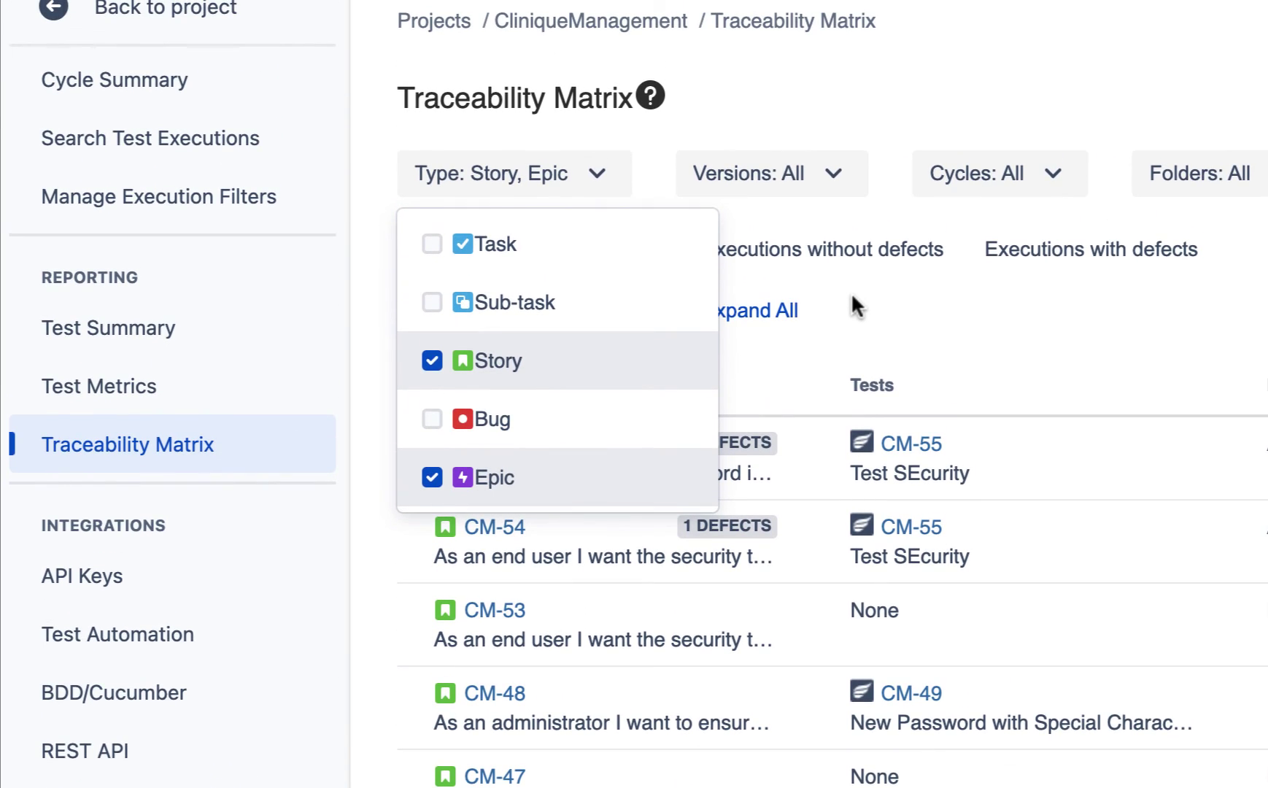
{"action": "left_click", "coordinate": [853, 137]}
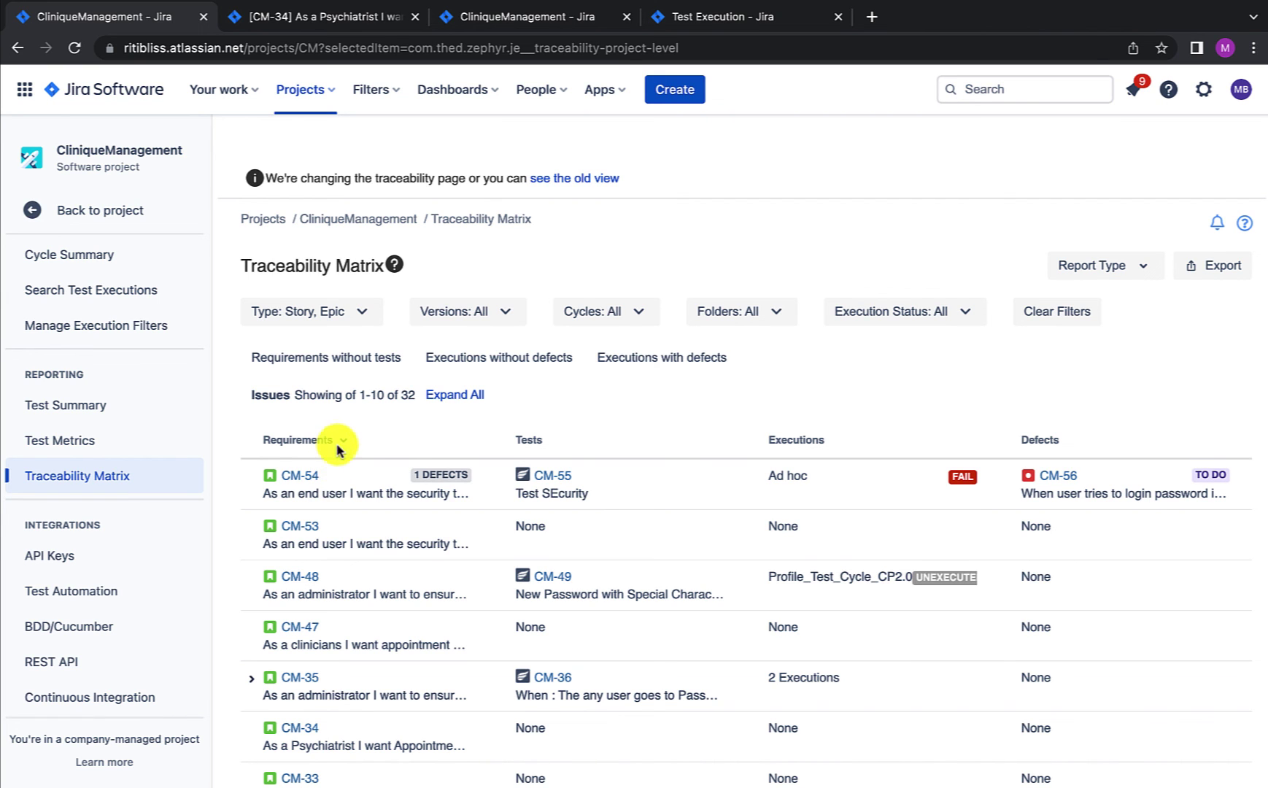
{"action": "scroll", "coordinate": [332, 529], "scroll_direction": "down", "scroll_amount": 1}
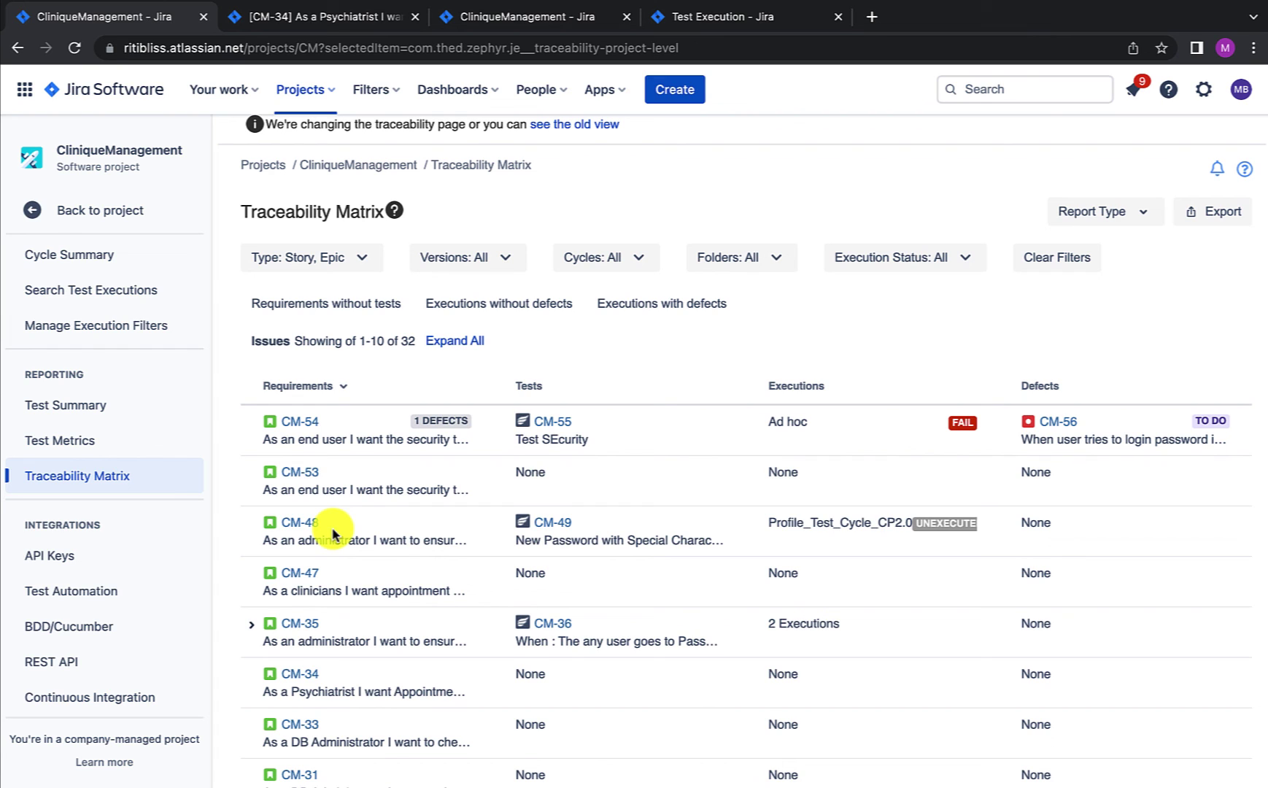
{"action": "scroll", "coordinate": [332, 532], "scroll_direction": "up", "scroll_amount": 1}
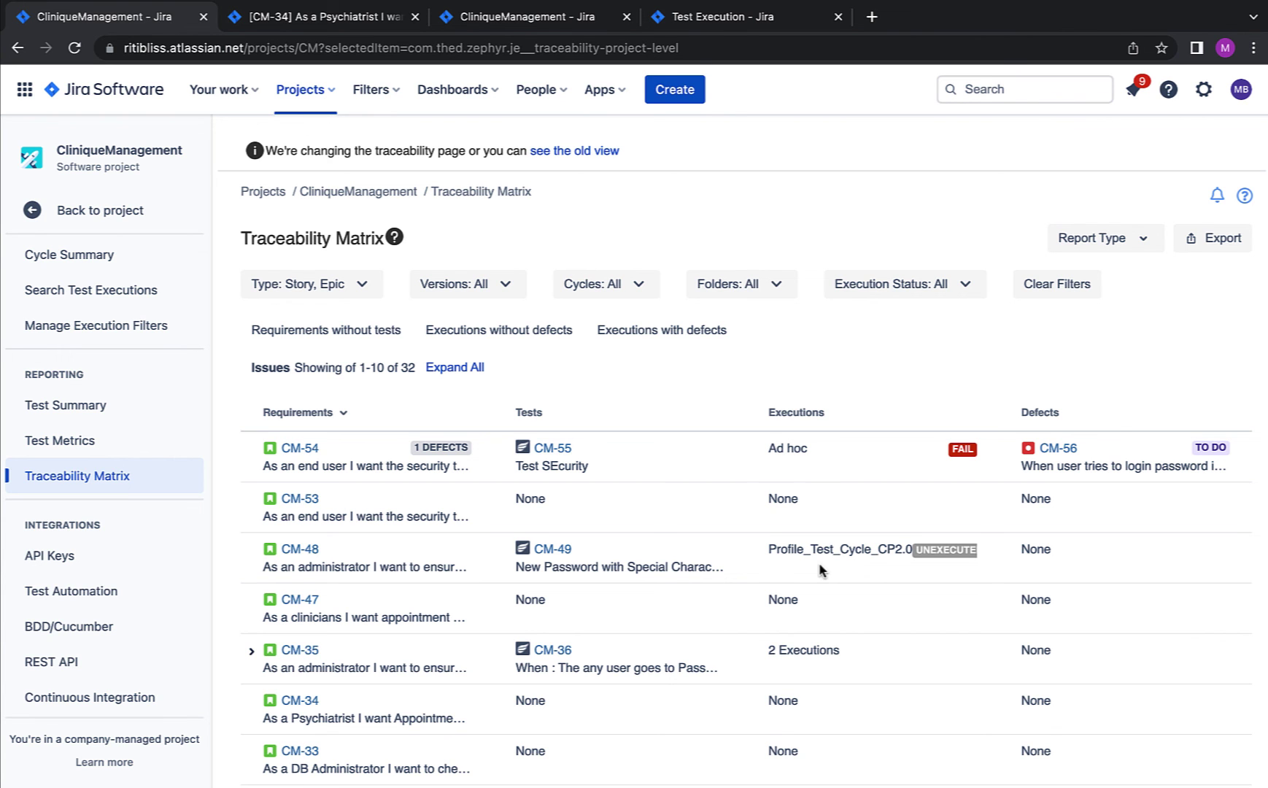
Step: Set Report Type to Backward Traceability and filter Type to Bug, listing 8 defects like CM-56
{"action": "left_click", "coordinate": [1109, 243]}
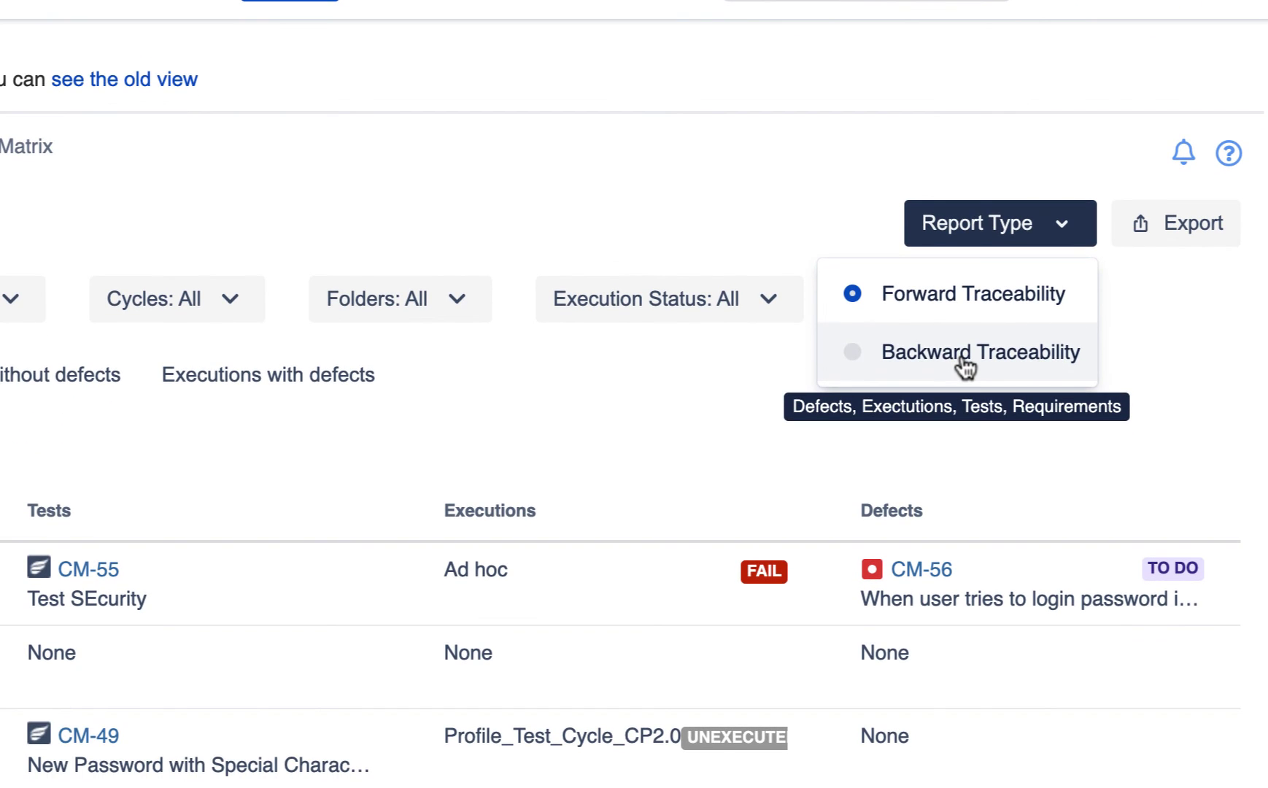
{"action": "left_click", "coordinate": [961, 354]}
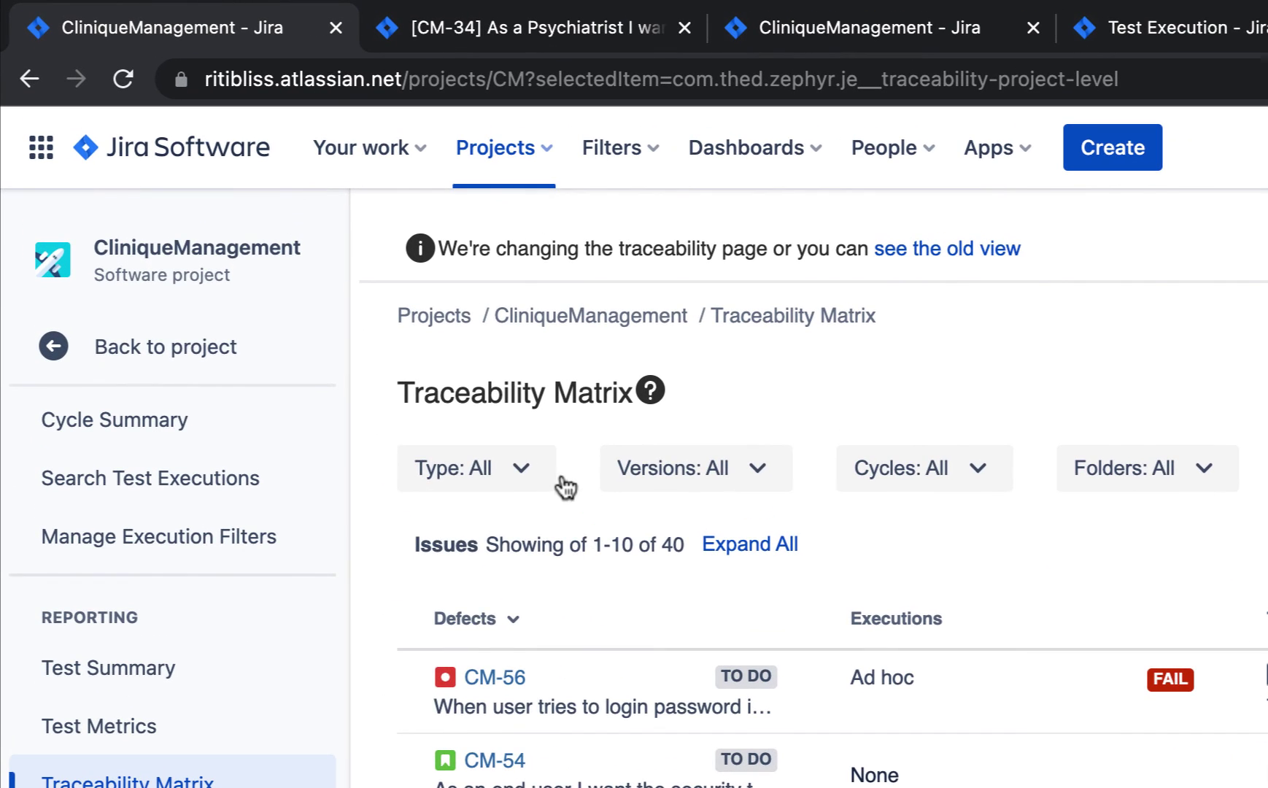
{"action": "left_click", "coordinate": [319, 289]}
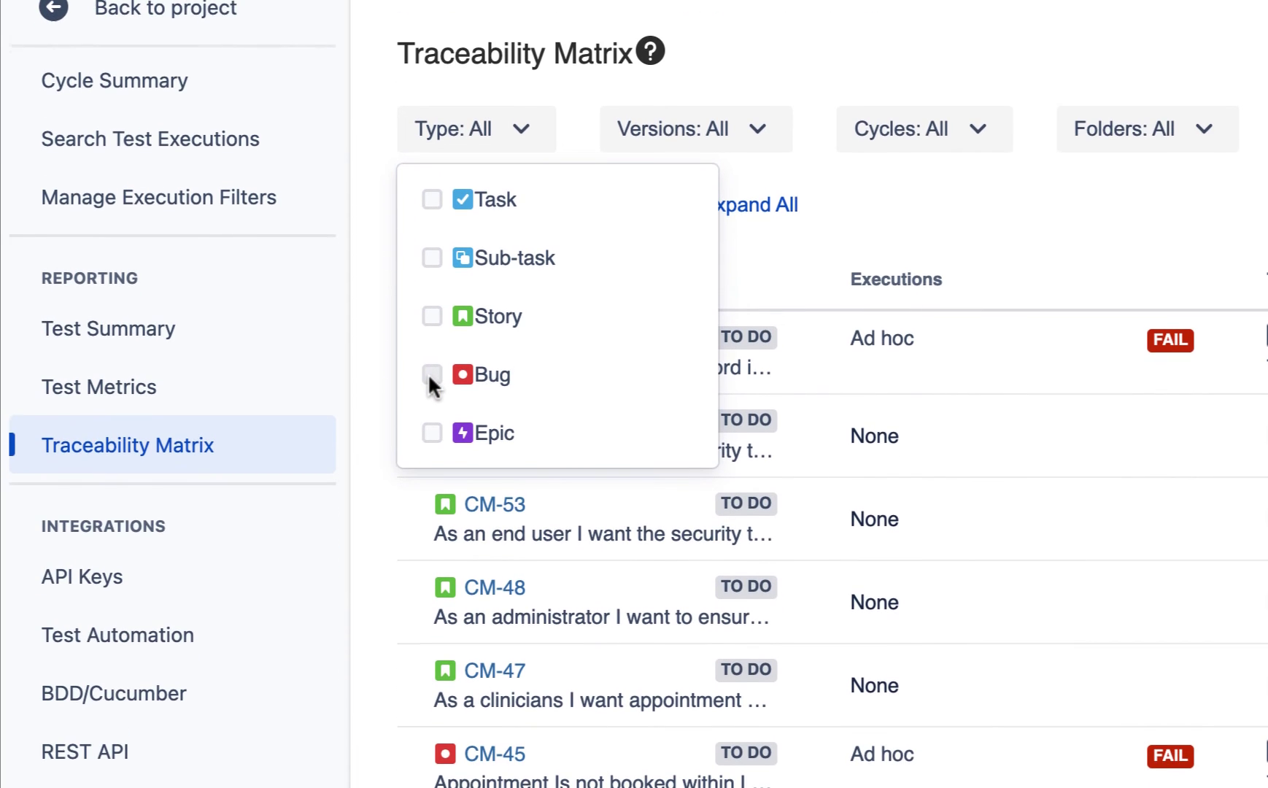
{"action": "left_click", "coordinate": [431, 713]}
{"action": "left_click", "coordinate": [812, 224]}
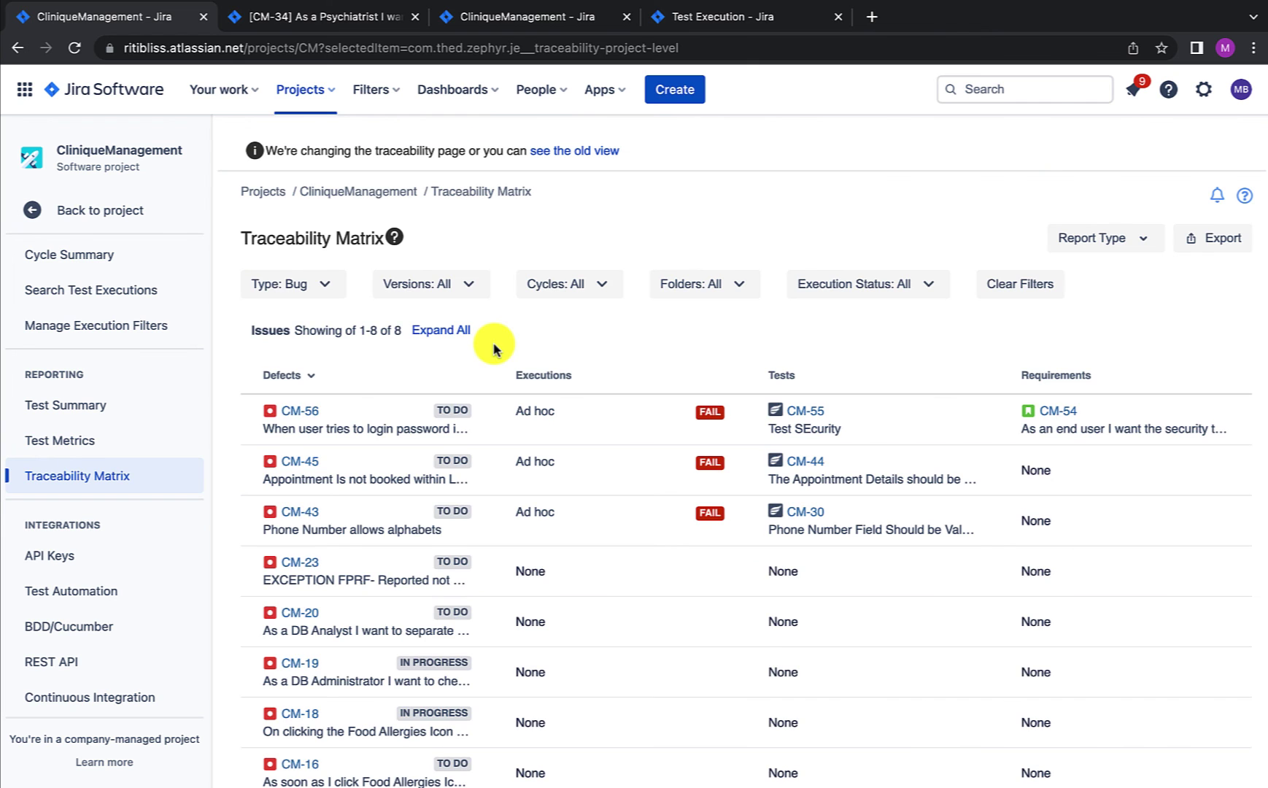
{"action": "scroll", "coordinate": [384, 574], "scroll_direction": "down", "scroll_amount": 2}
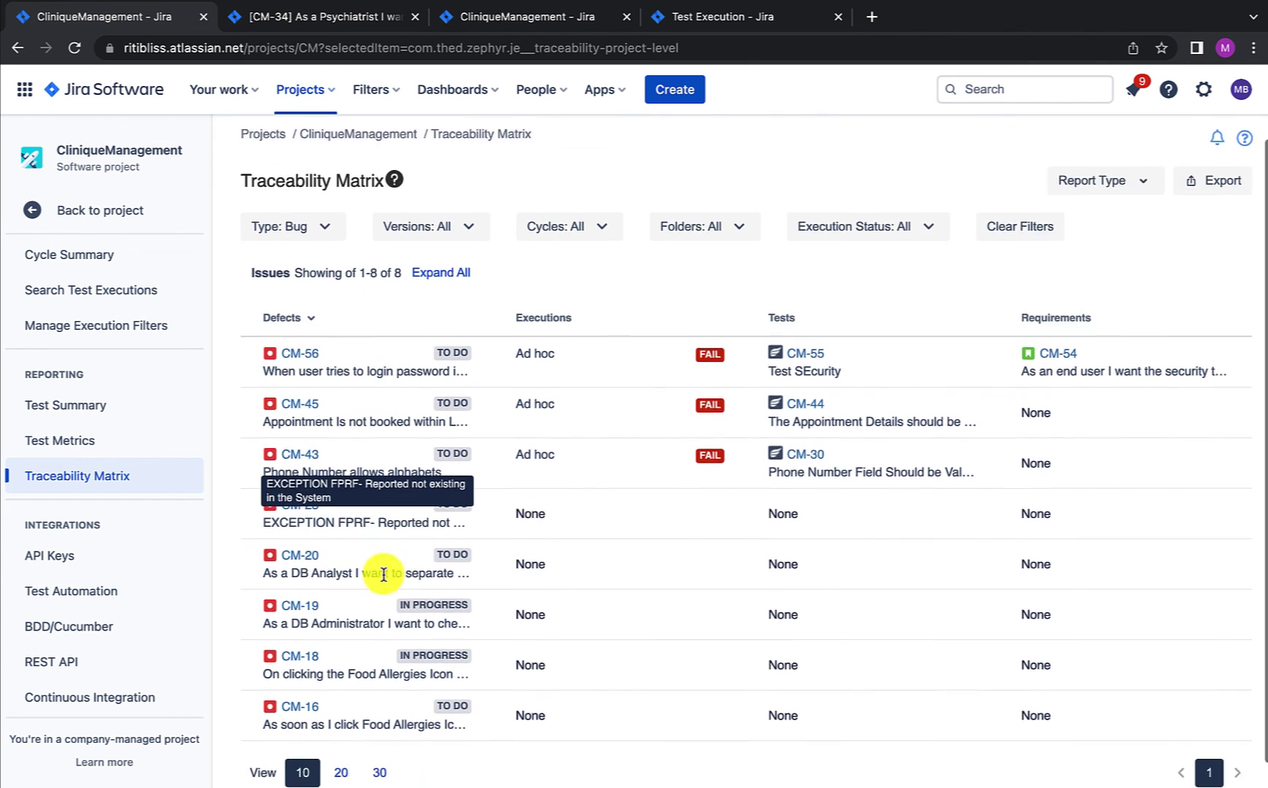
{"action": "scroll", "coordinate": [384, 575], "scroll_direction": "up", "scroll_amount": 2}
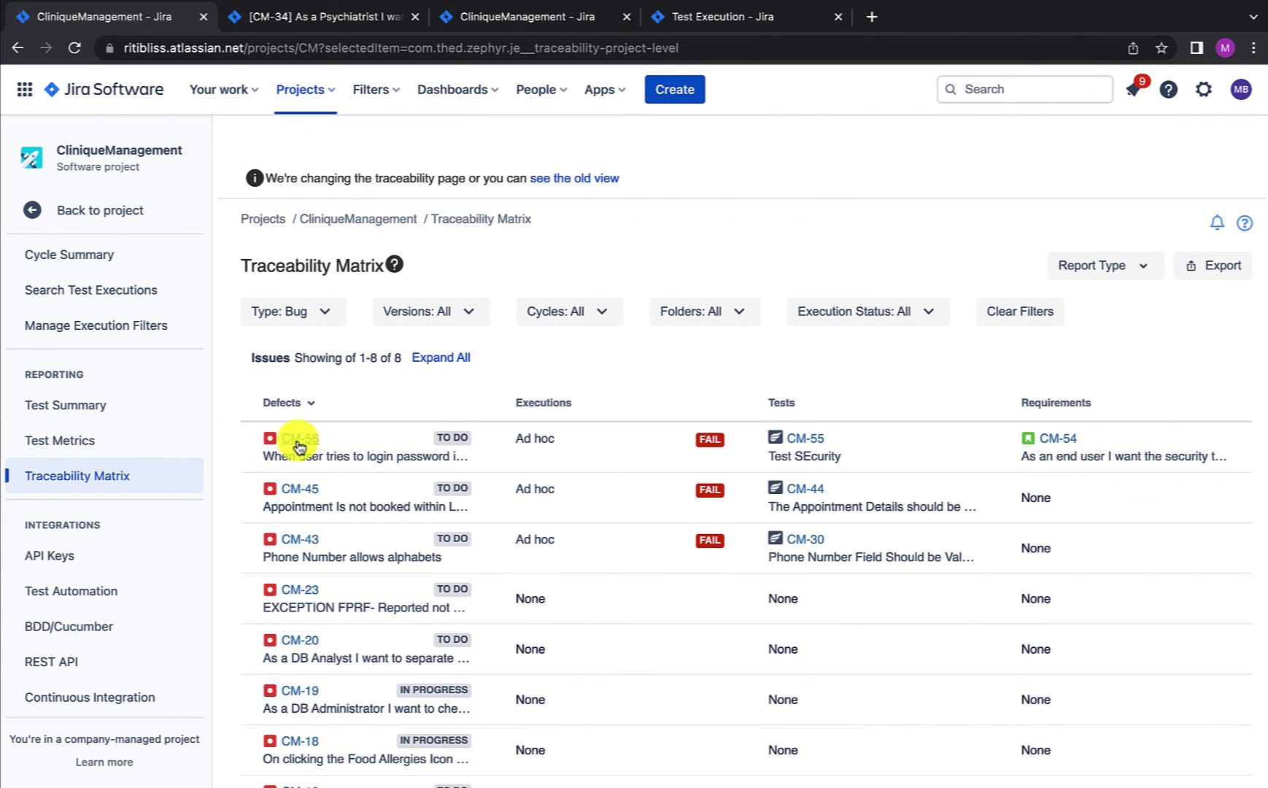